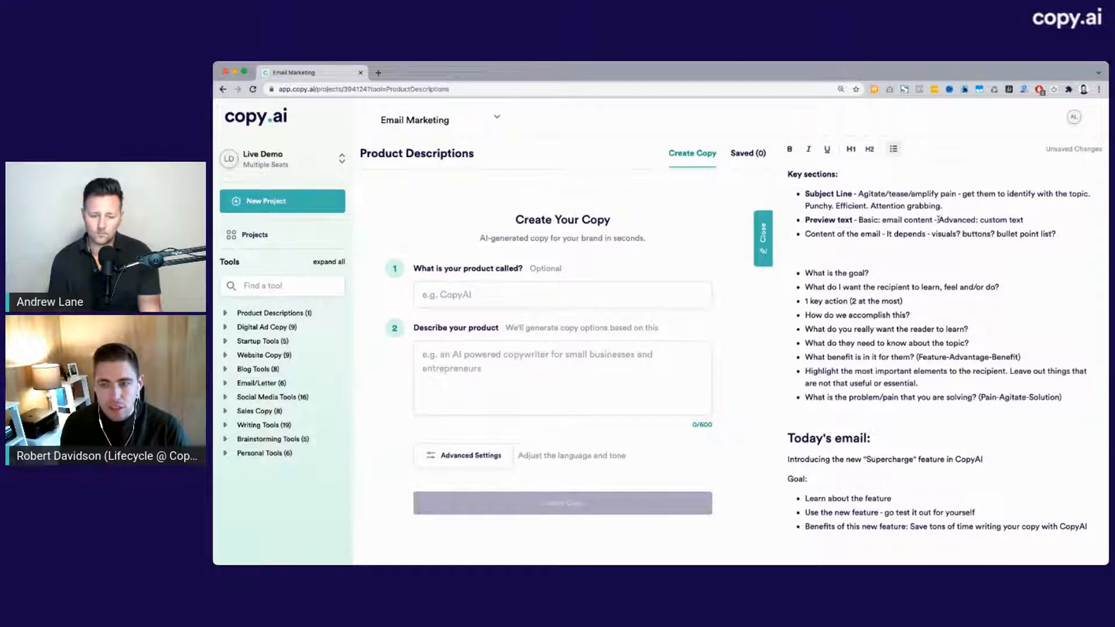
Step: Make the "Content of the email" label bold in the Key sections list of the project notes
scroll(938, 219, up, 5)
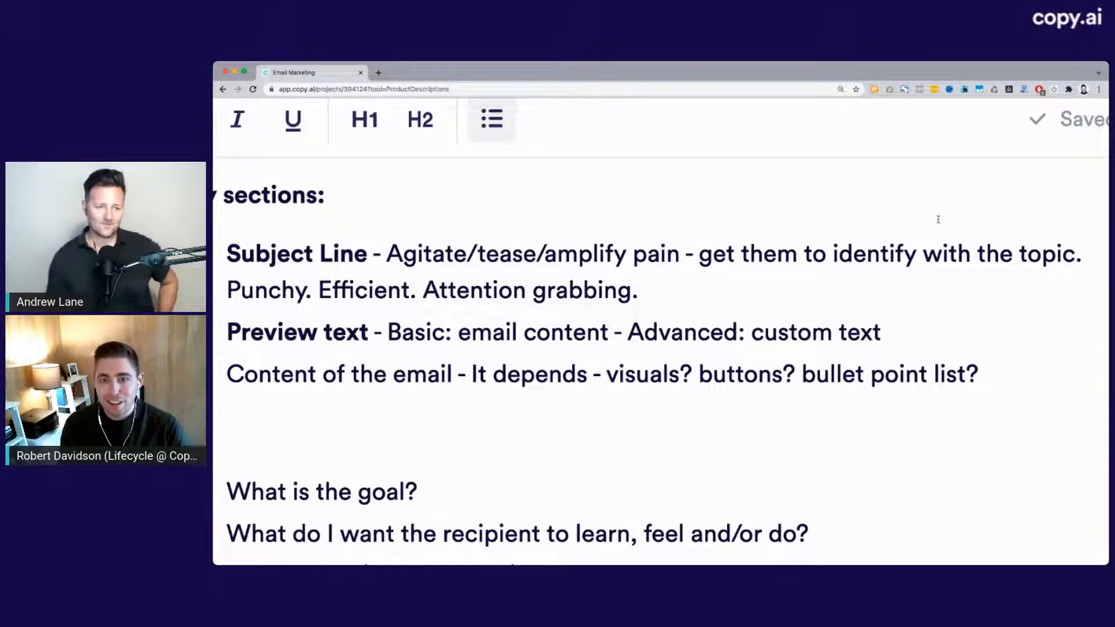
scroll(890, 323, left, 1)
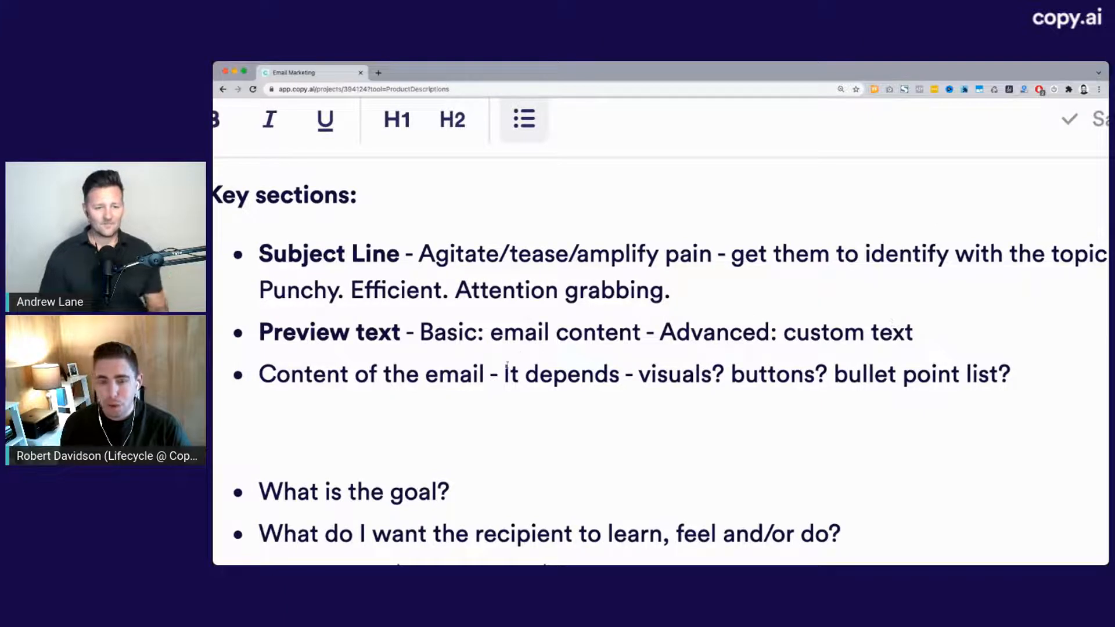
click(488, 374)
key(shift+Home)
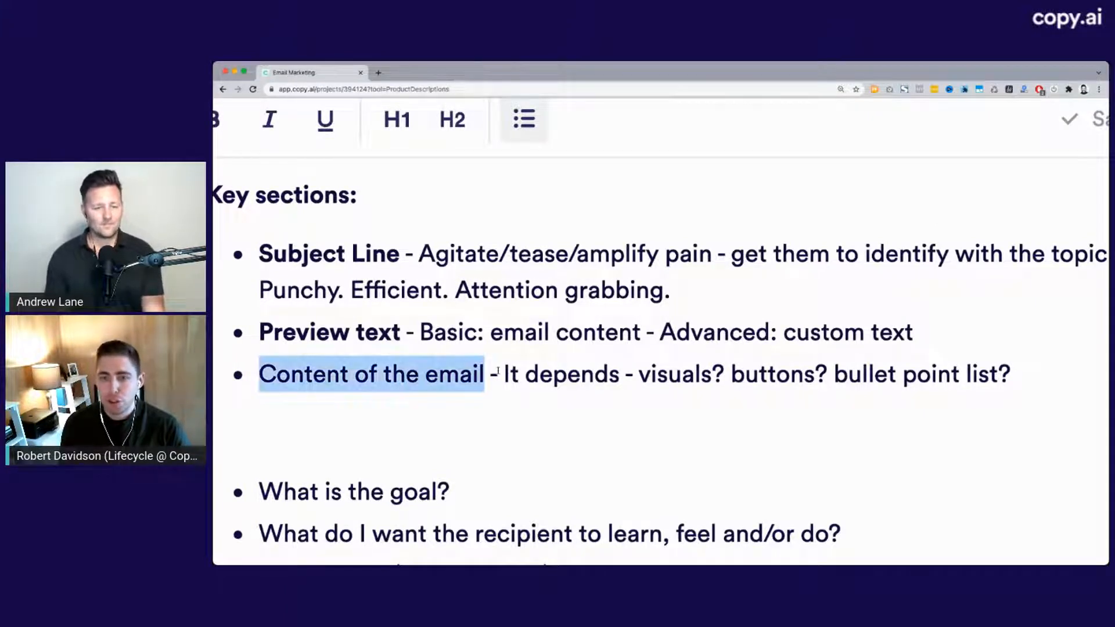
key(ctrl+b)
click(618, 374)
Step: Append "short paragraphs - crisp sentences" to the end of the "Content of the email" bullet
click(1030, 372)
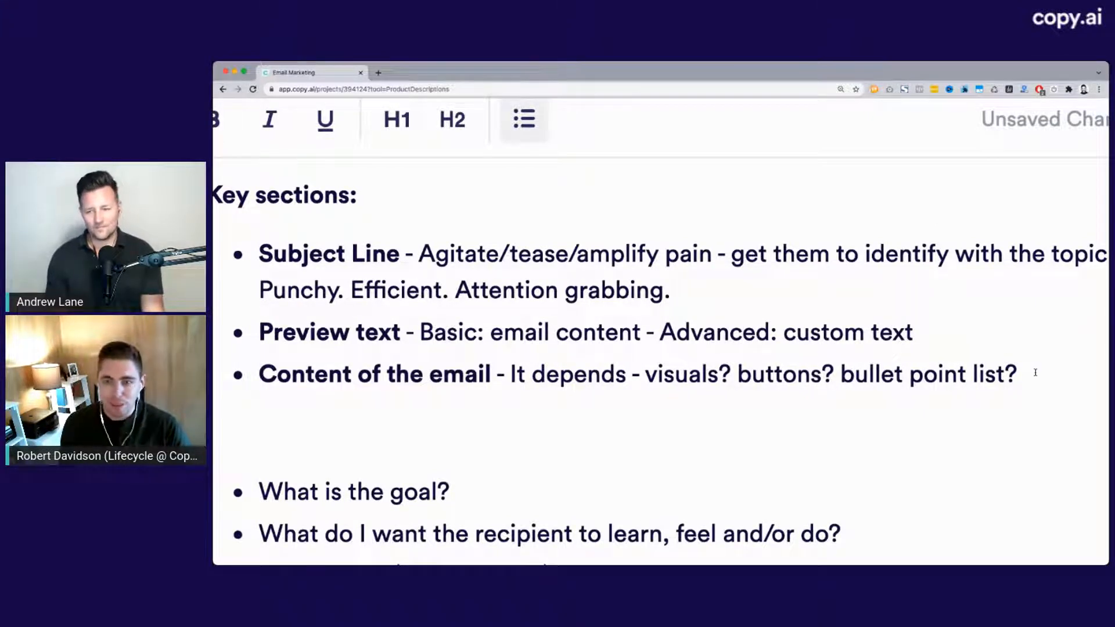
text(short paragraphcs)
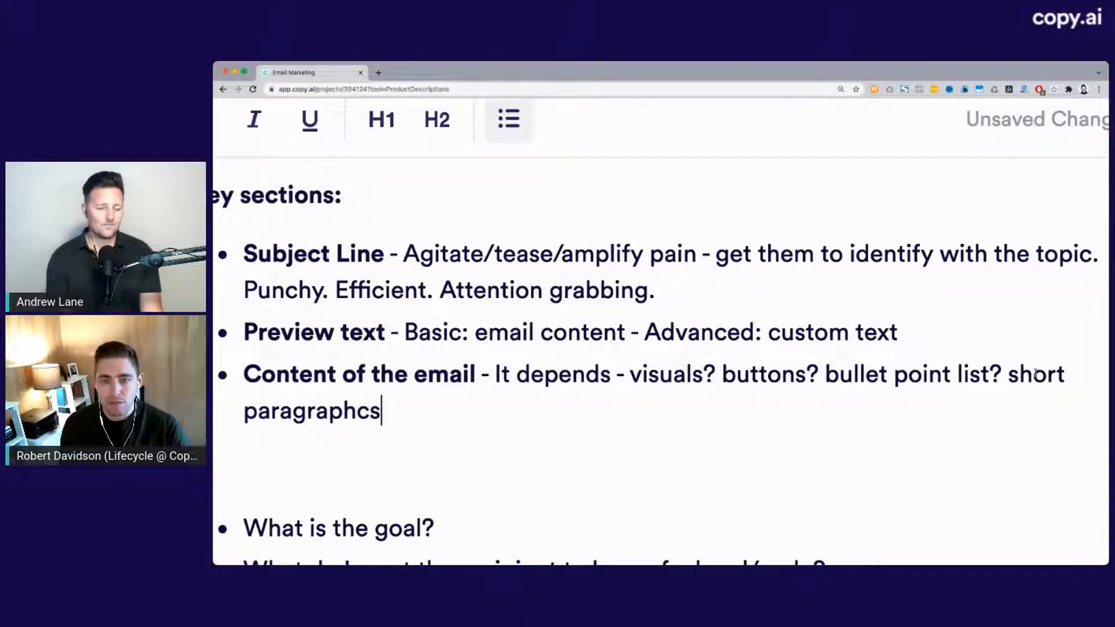
key(BackSpace)
key(BackSpace)
text(s - )
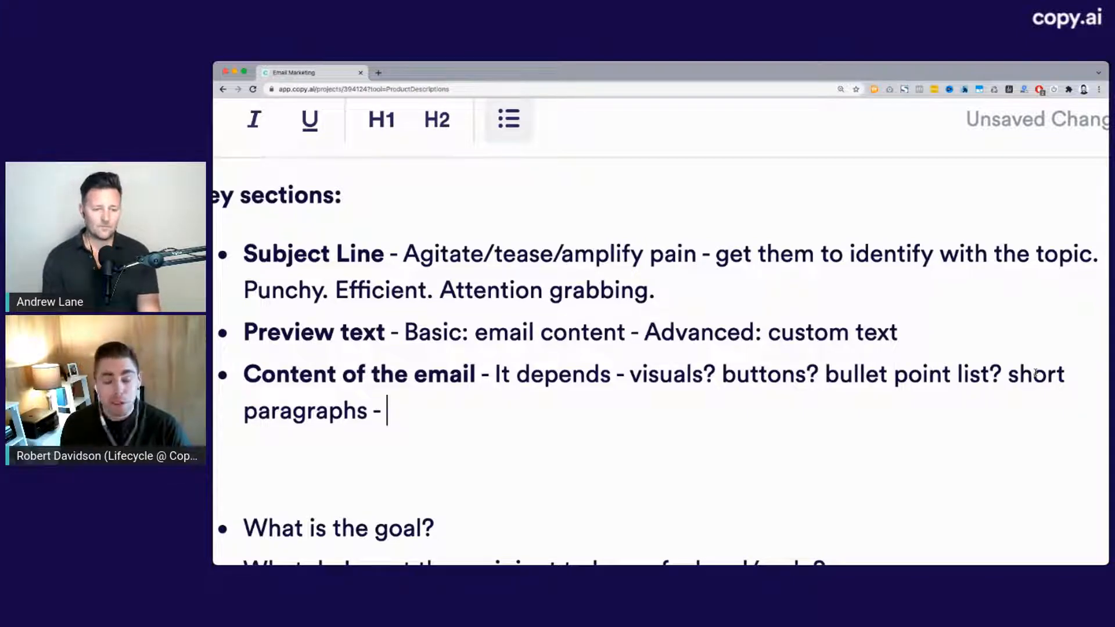
text(cris)
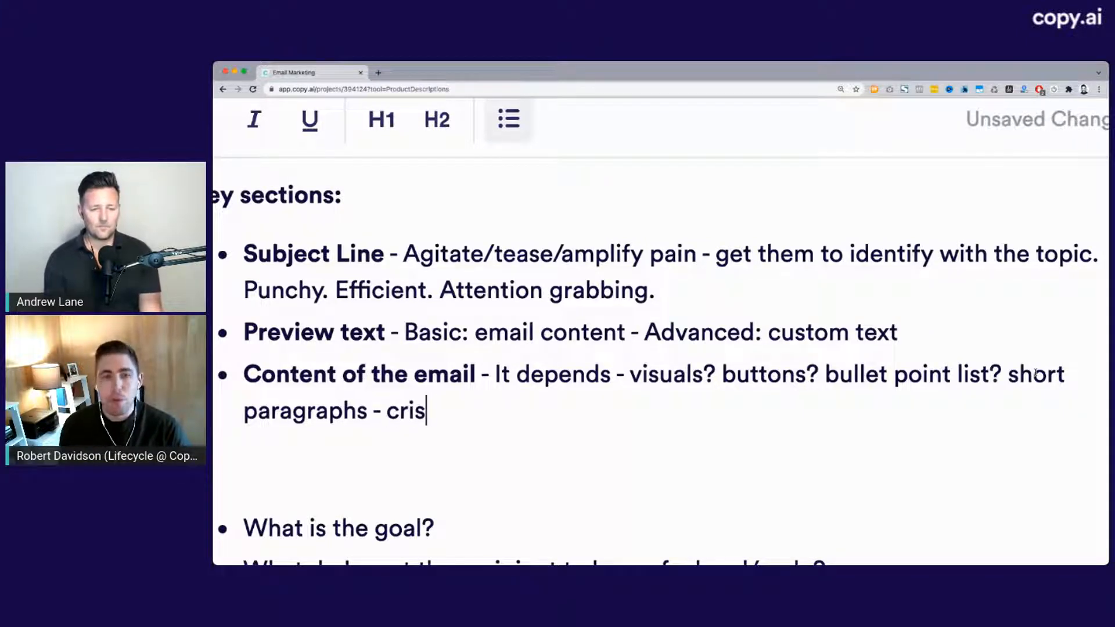
text(p sentences)
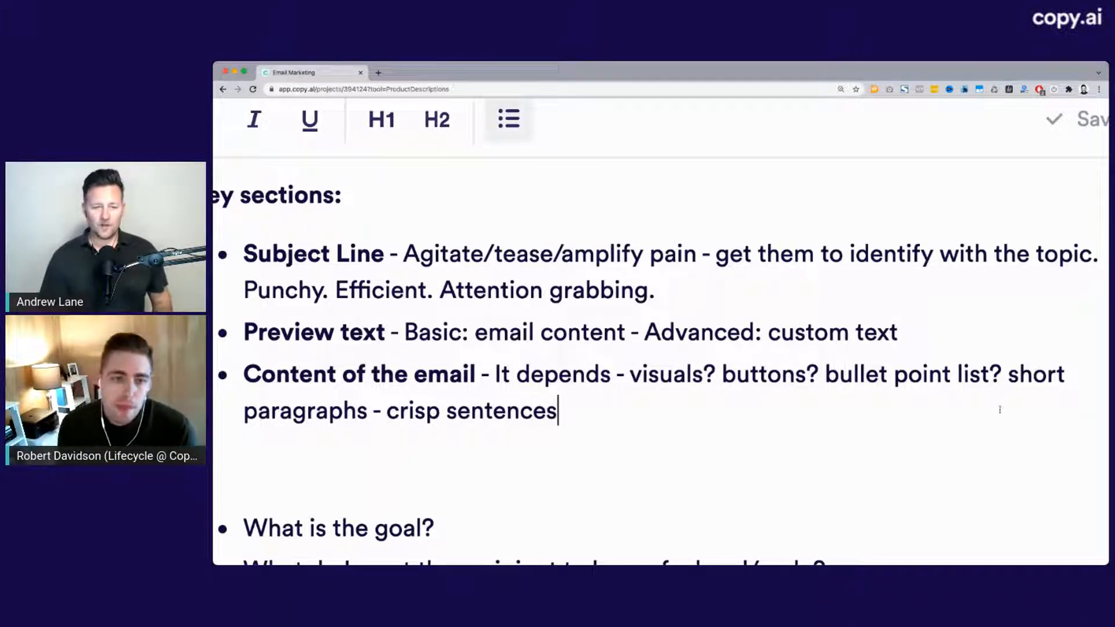
Step: Review the email outline's key sections and planning questions in the project notes
key(super+0)
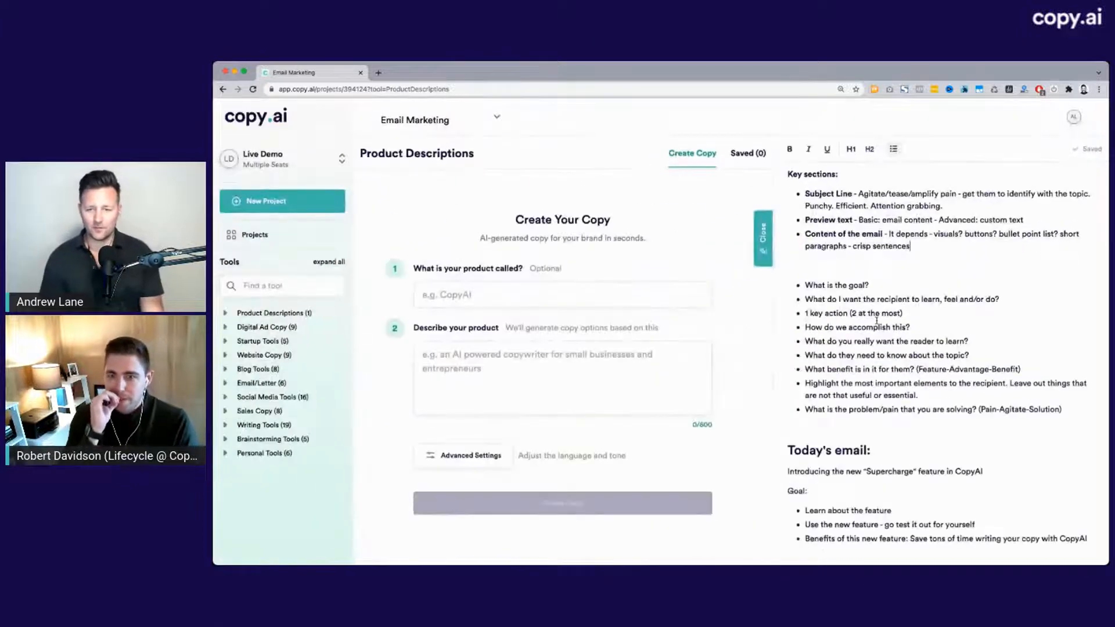
scroll(876, 320, up, 2)
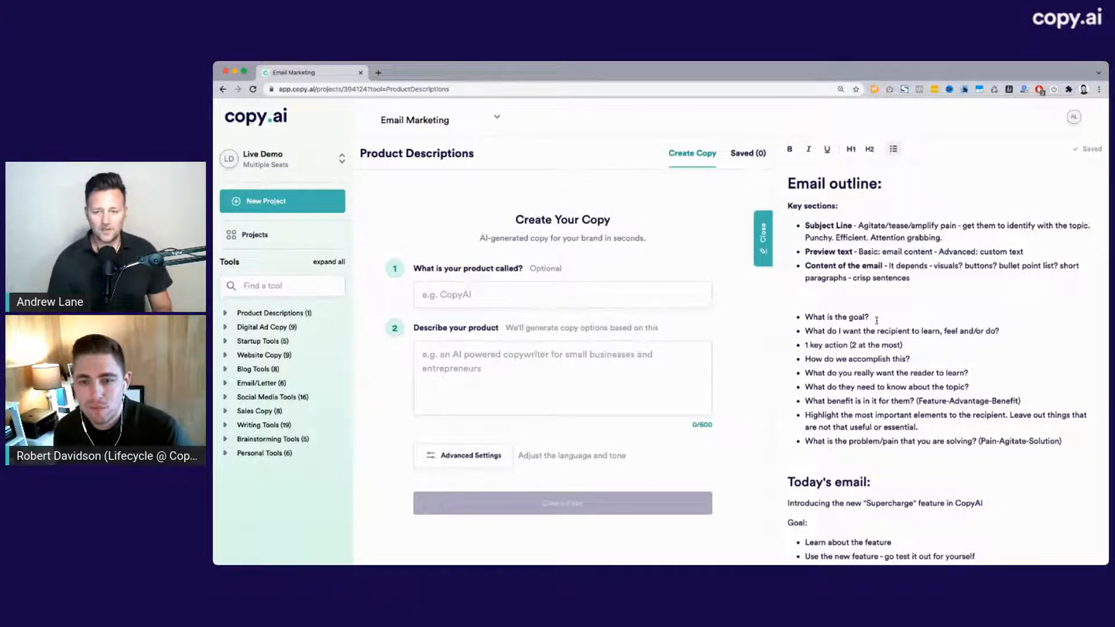
drag(796, 184, 1103, 455)
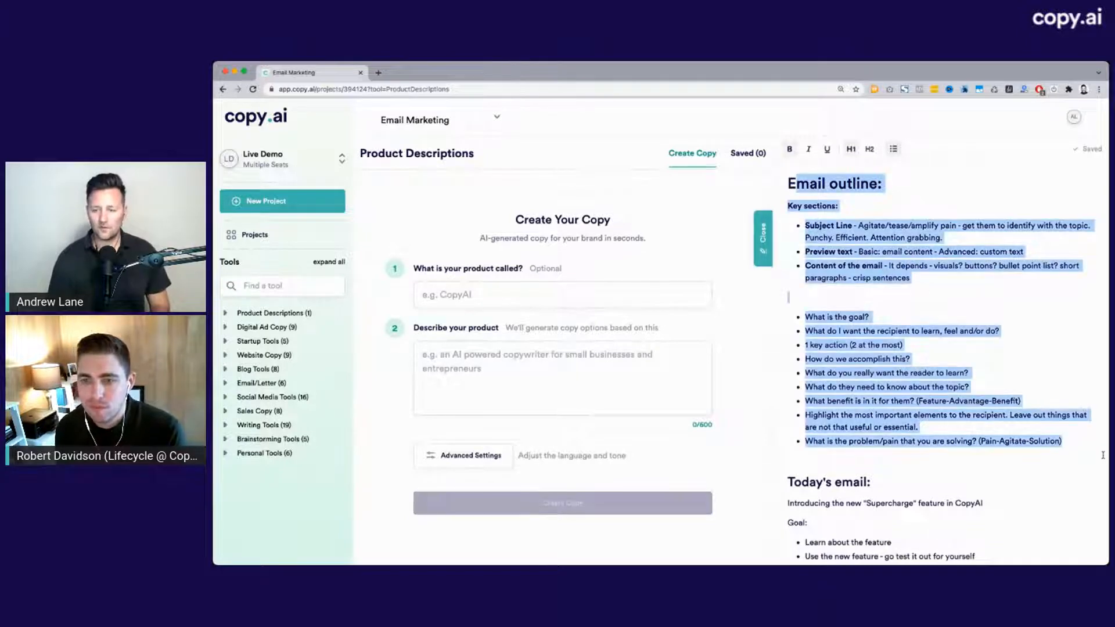
click(1000, 384)
scroll(1000, 383, down, 2)
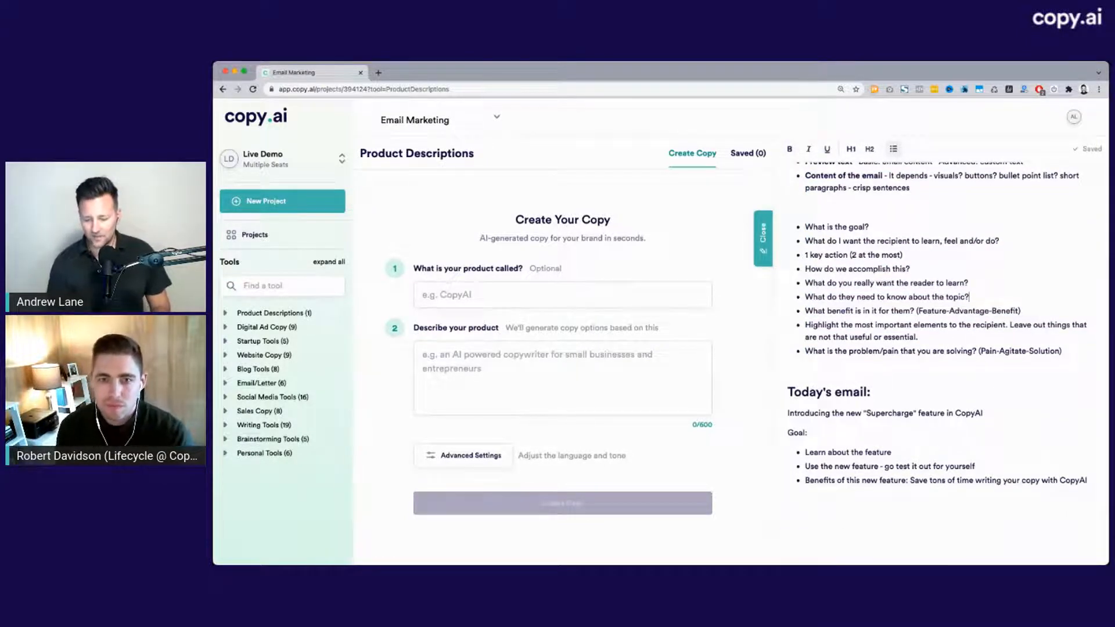
drag(1022, 374, 1066, 525)
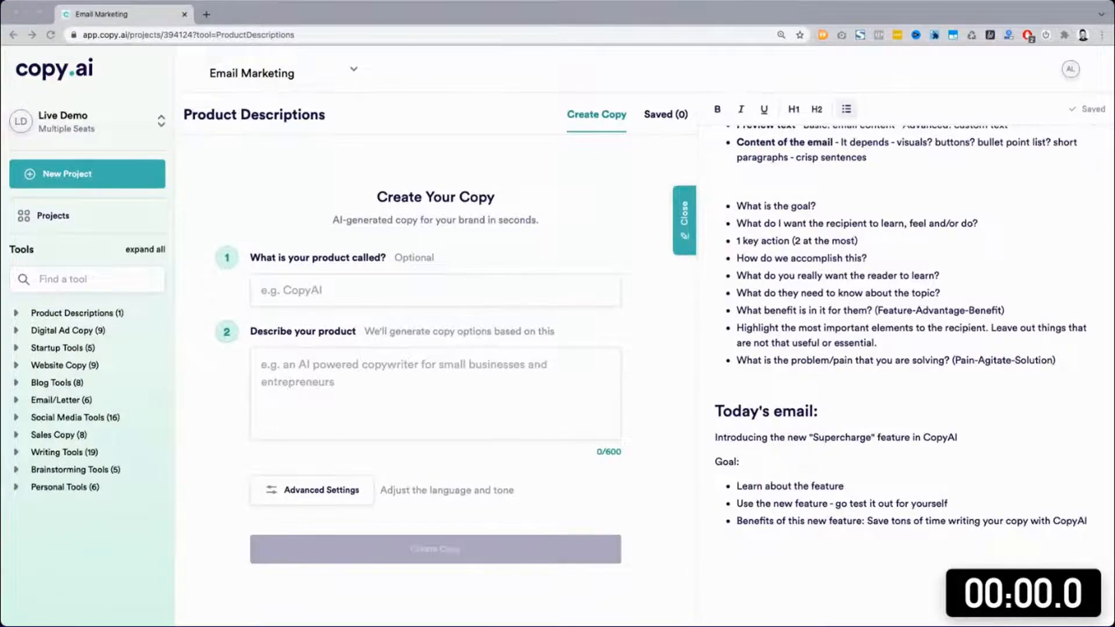
click(955, 382)
scroll(940, 332, up, 2)
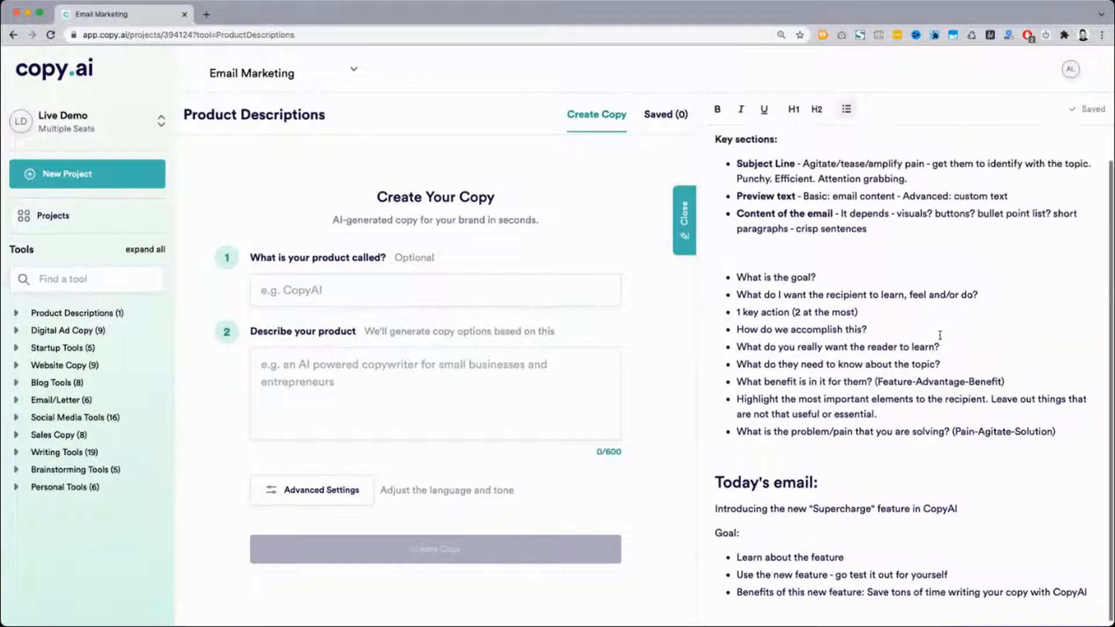
key(ctrl+Up)
click(1069, 589)
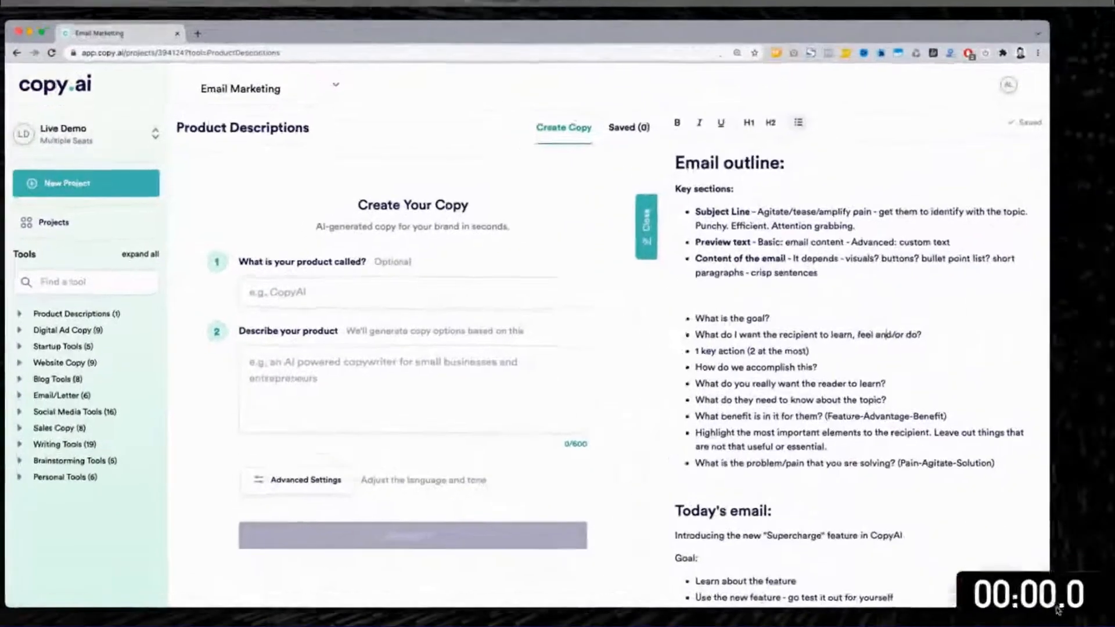
scroll(923, 480, down, 3)
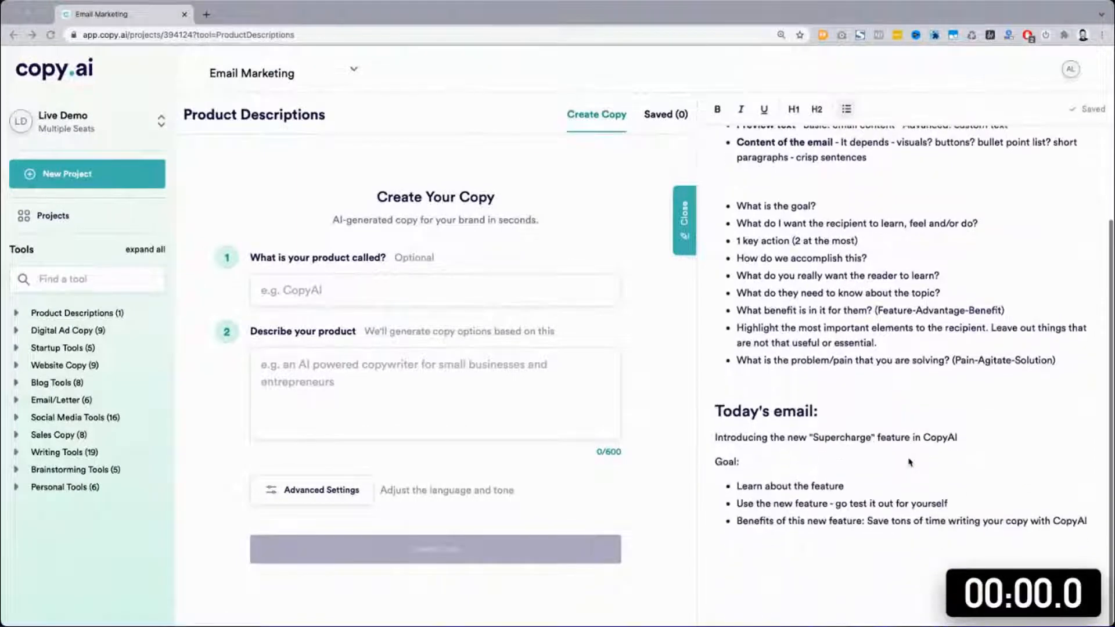
click(827, 436)
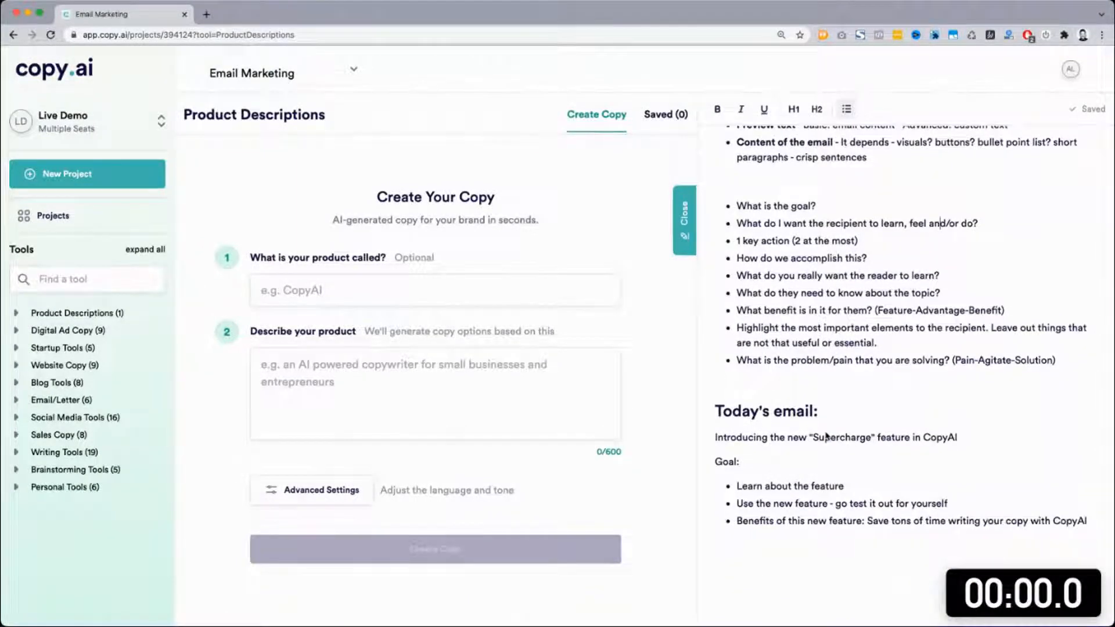
key(super+plus)
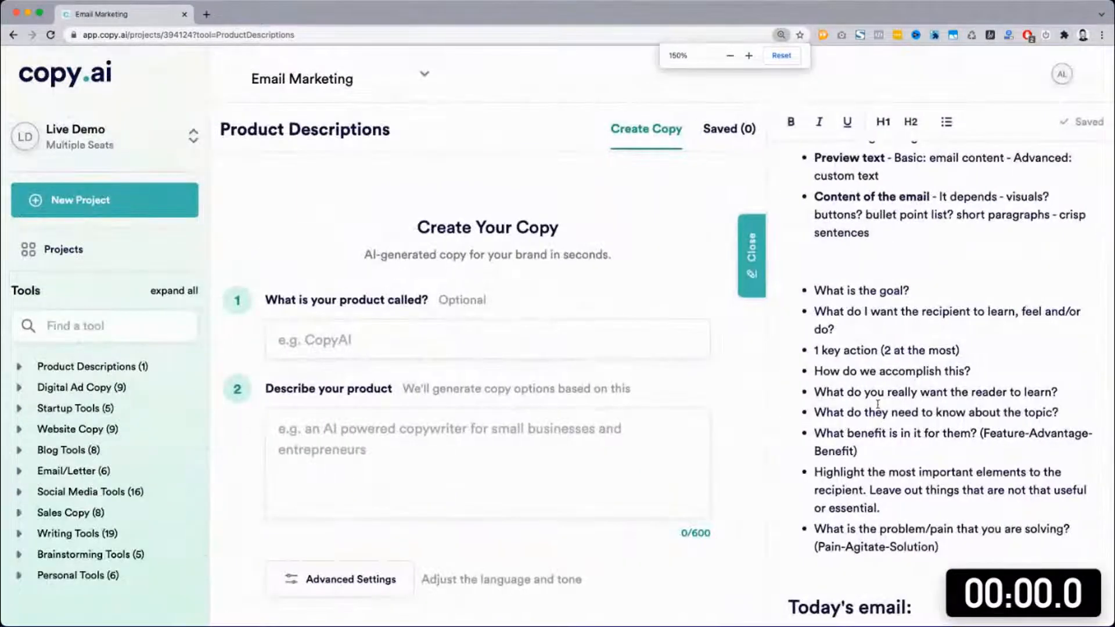
scroll(878, 404, down, 5)
triple_click(866, 388)
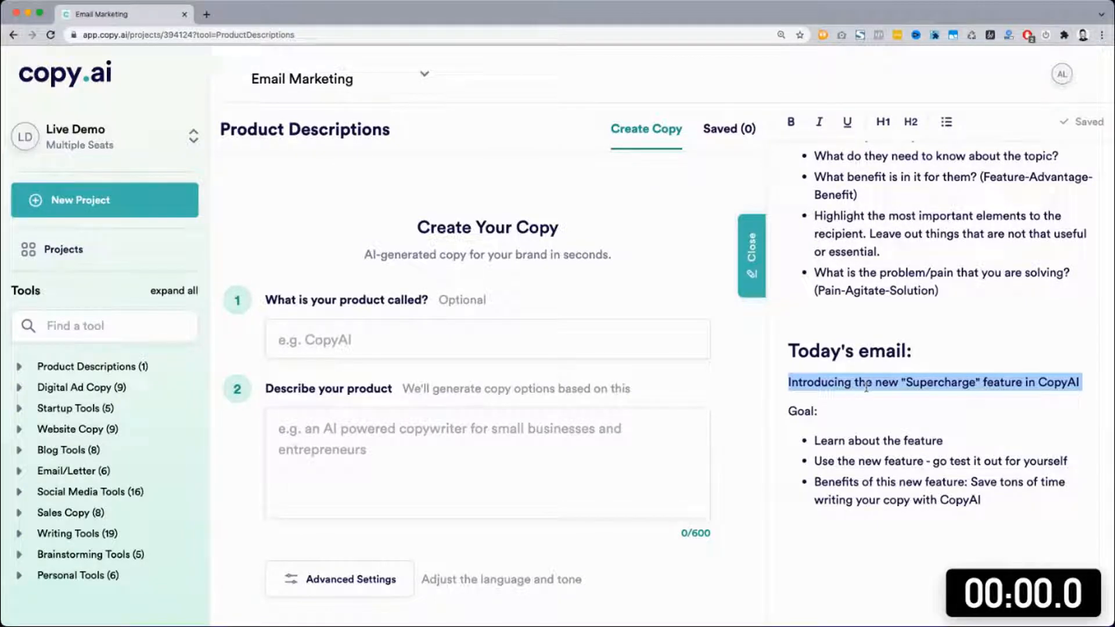
click(869, 404)
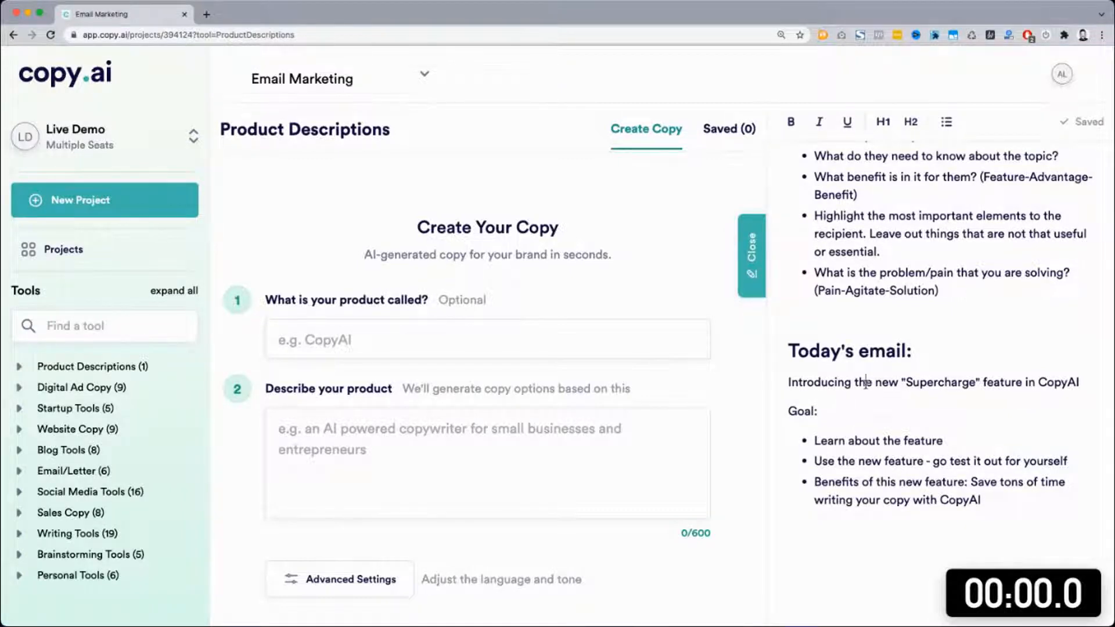
Step: Add the line "Tools we will experiment with:" as plain text below the Goal bullets
scroll(958, 418, down, 2)
click(993, 445)
key(Return)
key(BackSpace)
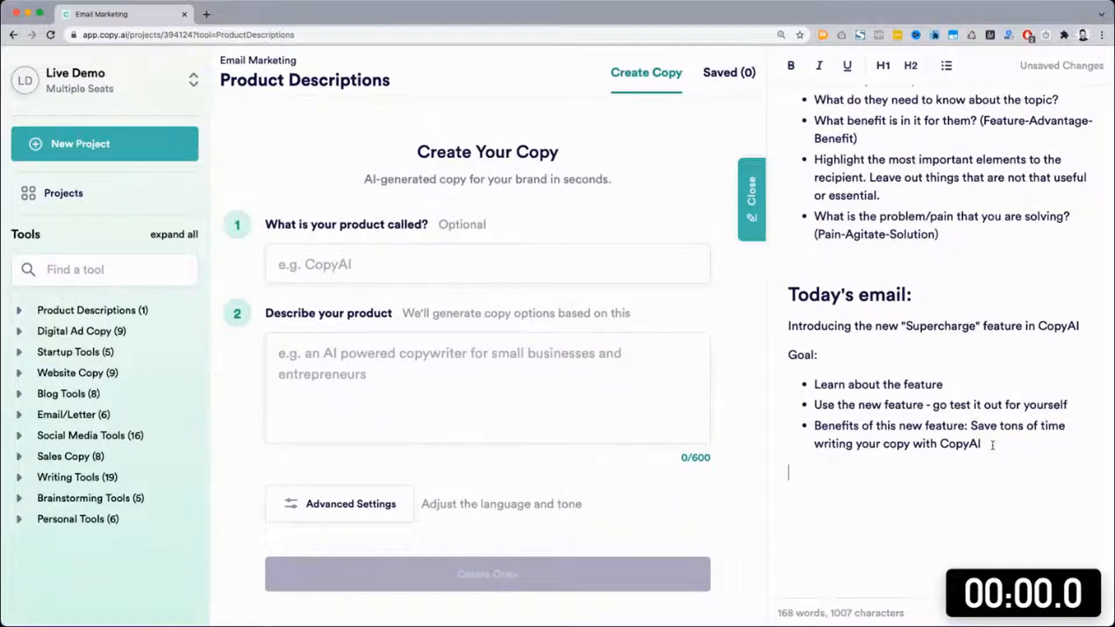
text(Tools we c)
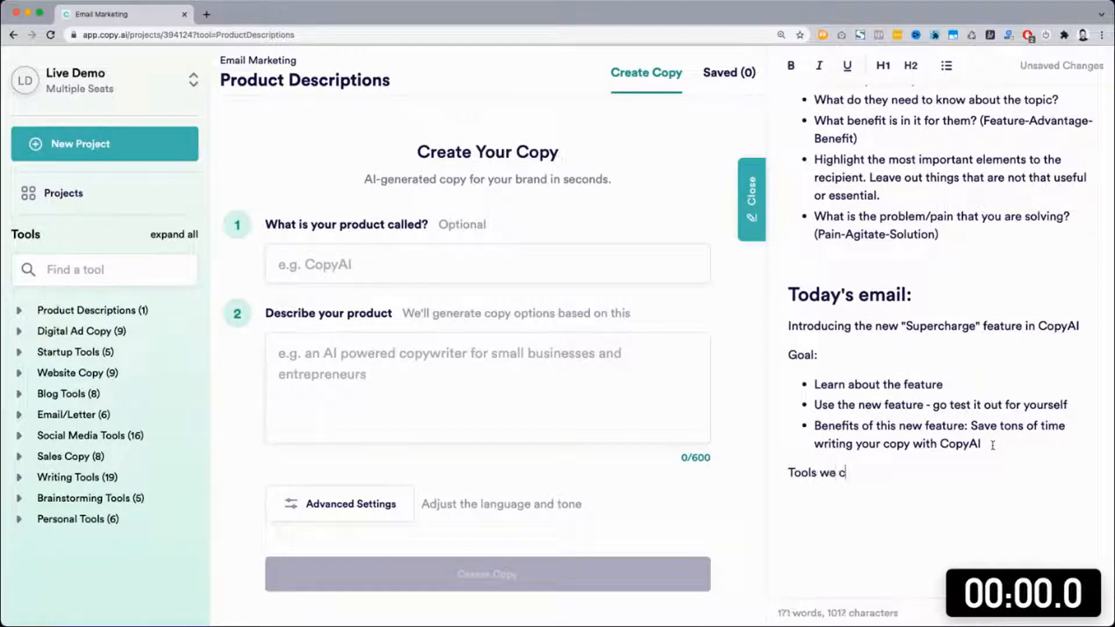
key(BackSpace)
text(will exp)
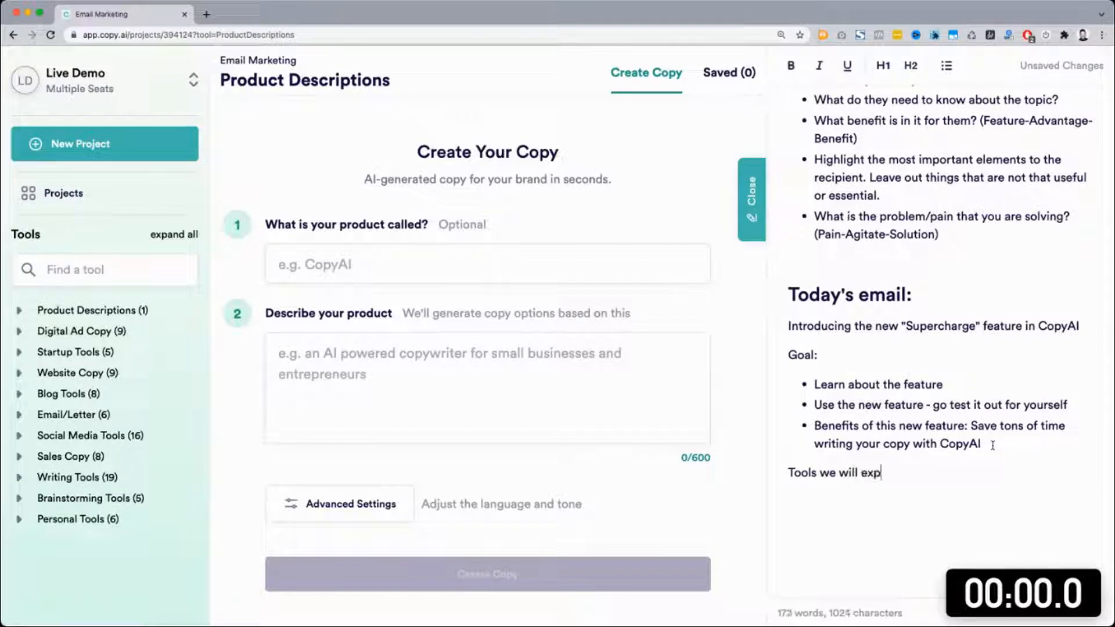
text(eriment with:)
key(Return)
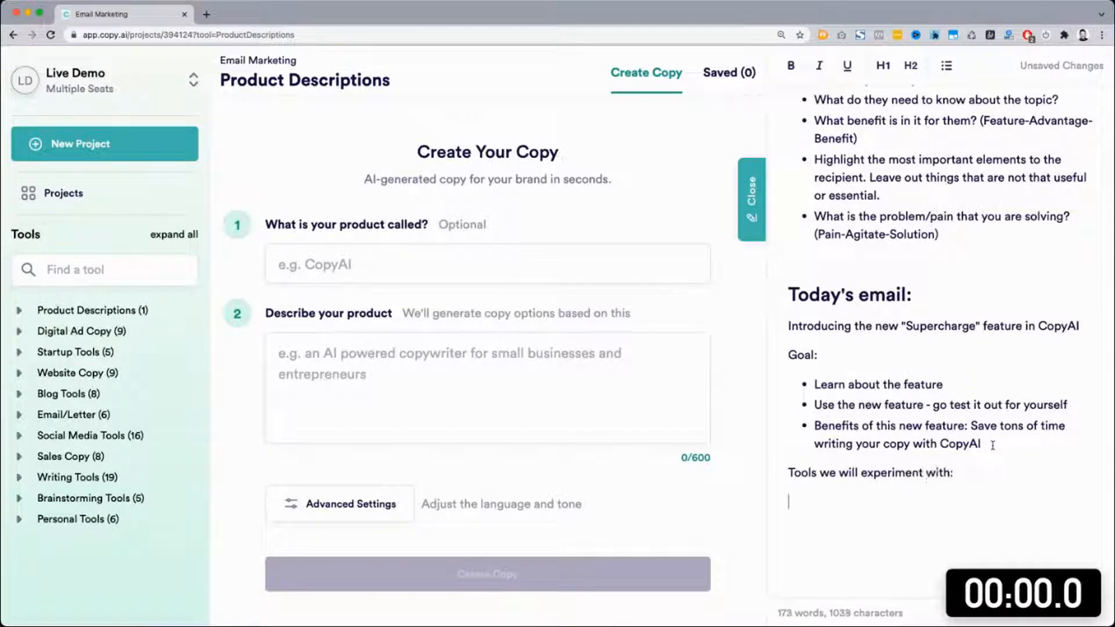
Step: Start a bulleted list under the tools line with the items "PAS" and "Feature to benefits"
text(- )
text(PAS)
key(Return)
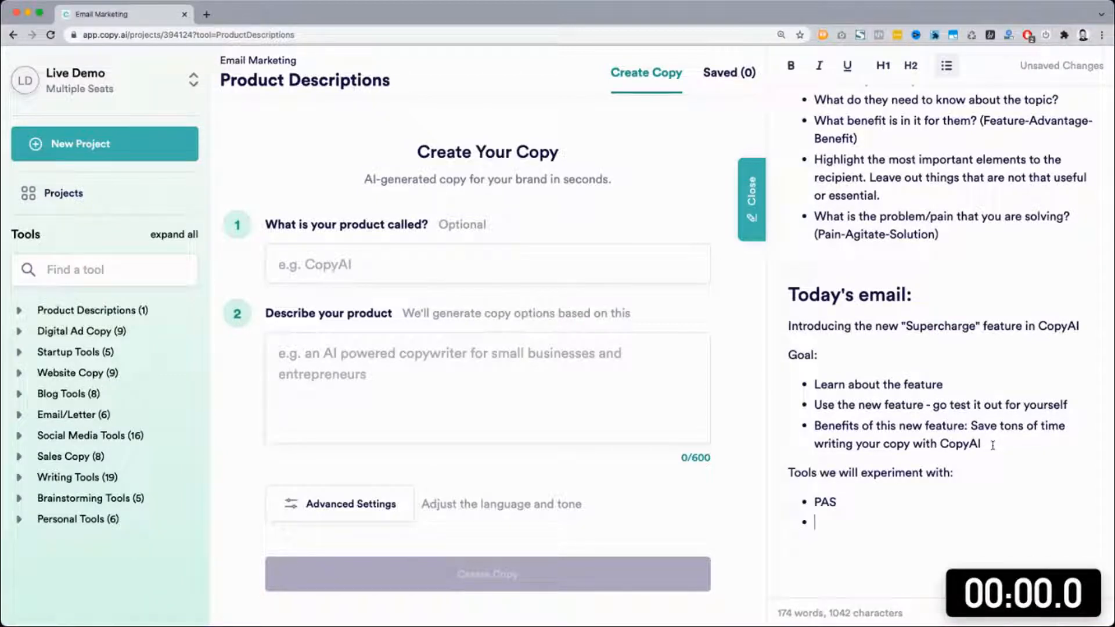
text(Feature to benefits)
key(Return)
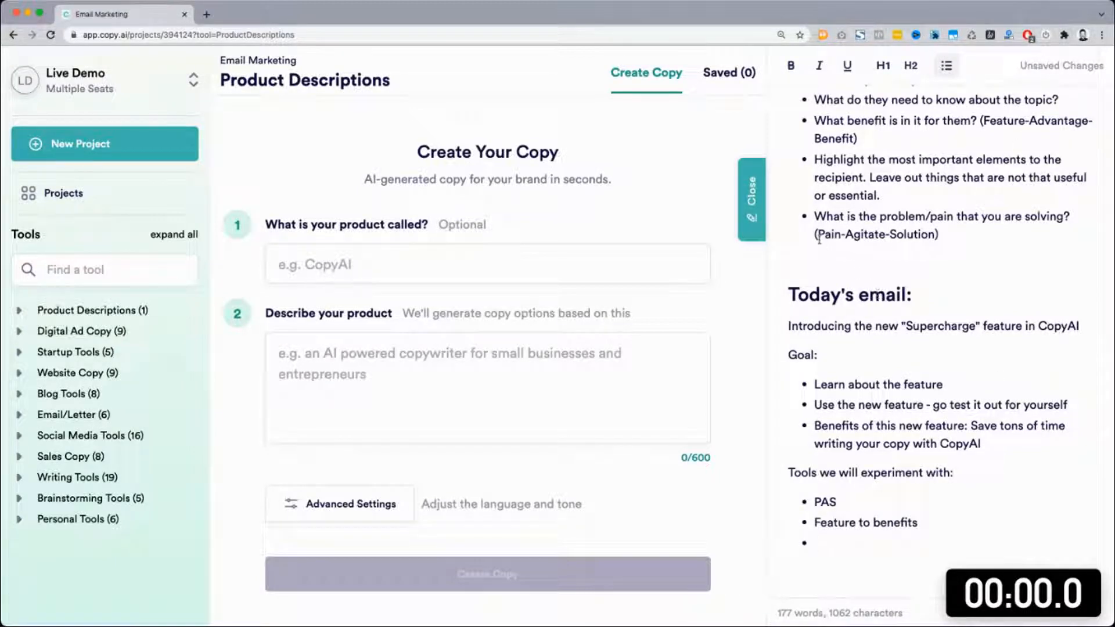
Step: Copy "(Pain-Agitate-Solution)" from the outline's last question and add it after "PAS" in the tools list
click(819, 239)
key(shift+End)
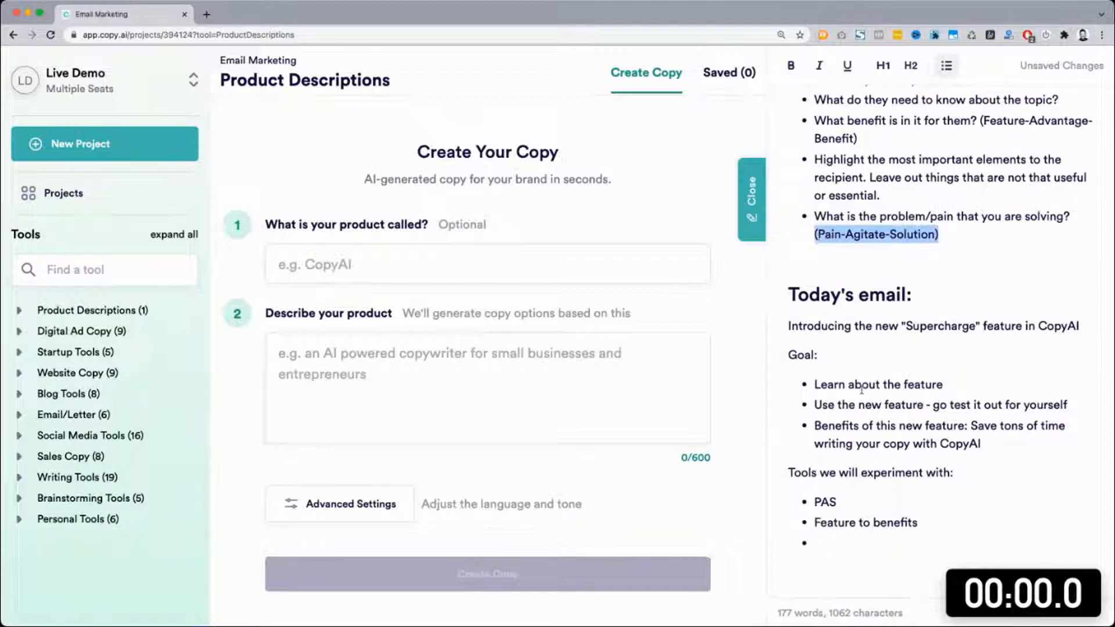
click(863, 508)
key(ctrl+v)
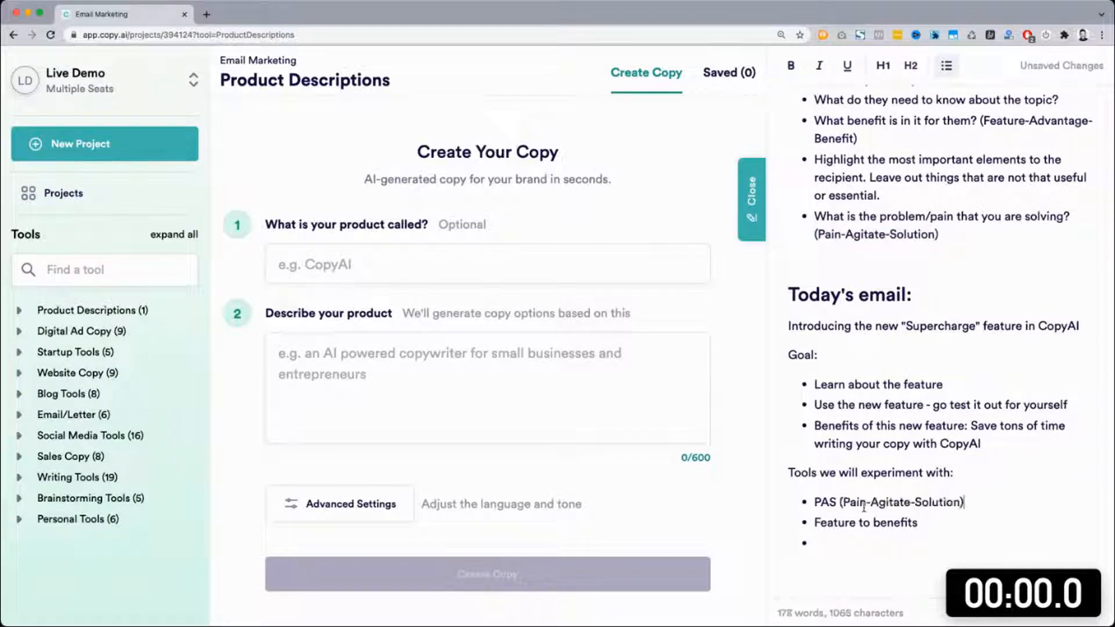
Step: Expand the Email/Letter tool category and look through the email tools it offers
click(57, 414)
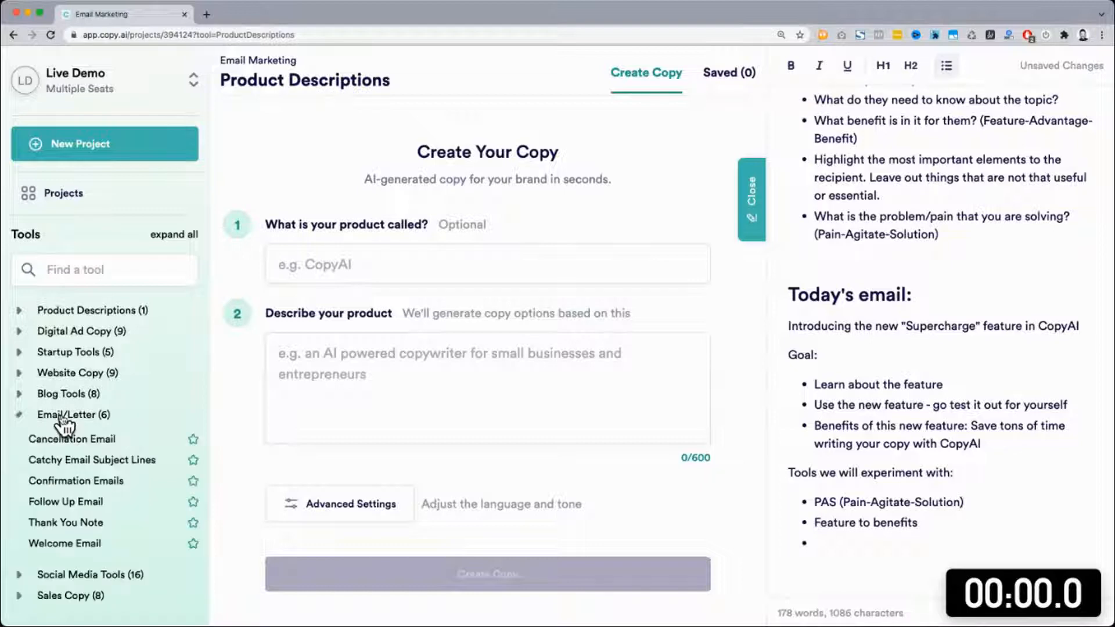
scroll(104, 450, down, 1)
scroll(104, 450, down, 1)
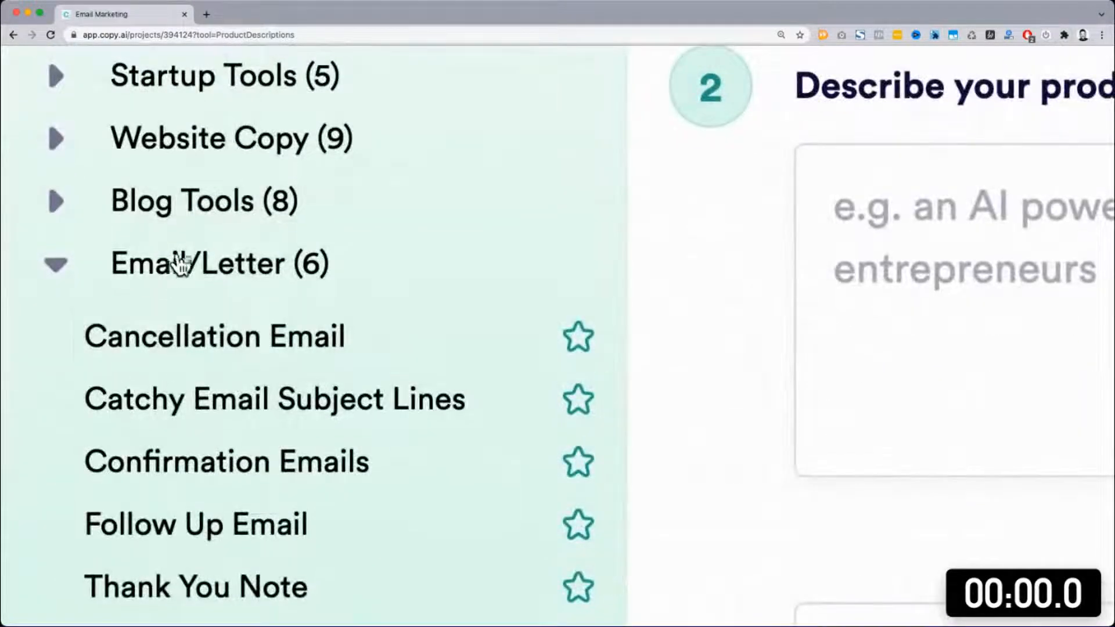
scroll(82, 407, down, 1)
scroll(248, 355, down, 2)
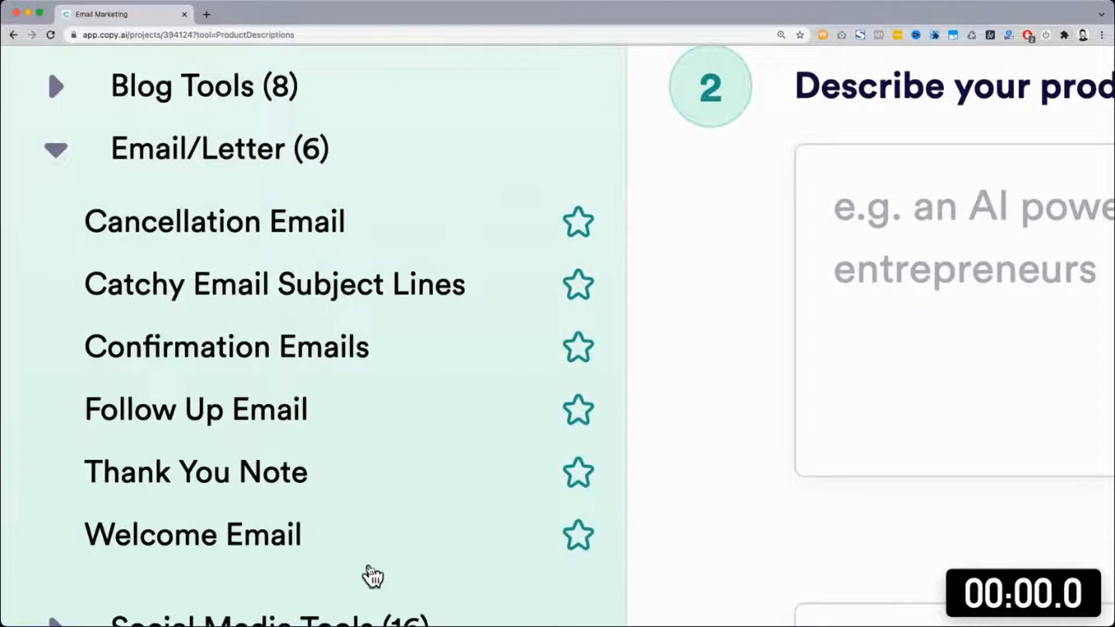
scroll(358, 395, down, 1)
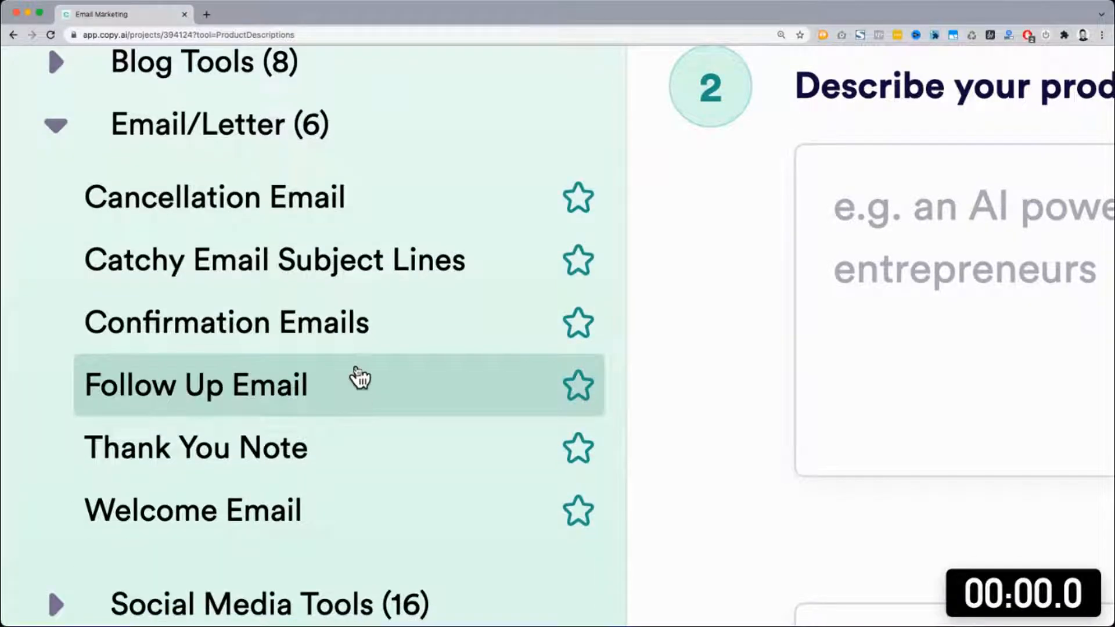
scroll(352, 277, down, 5)
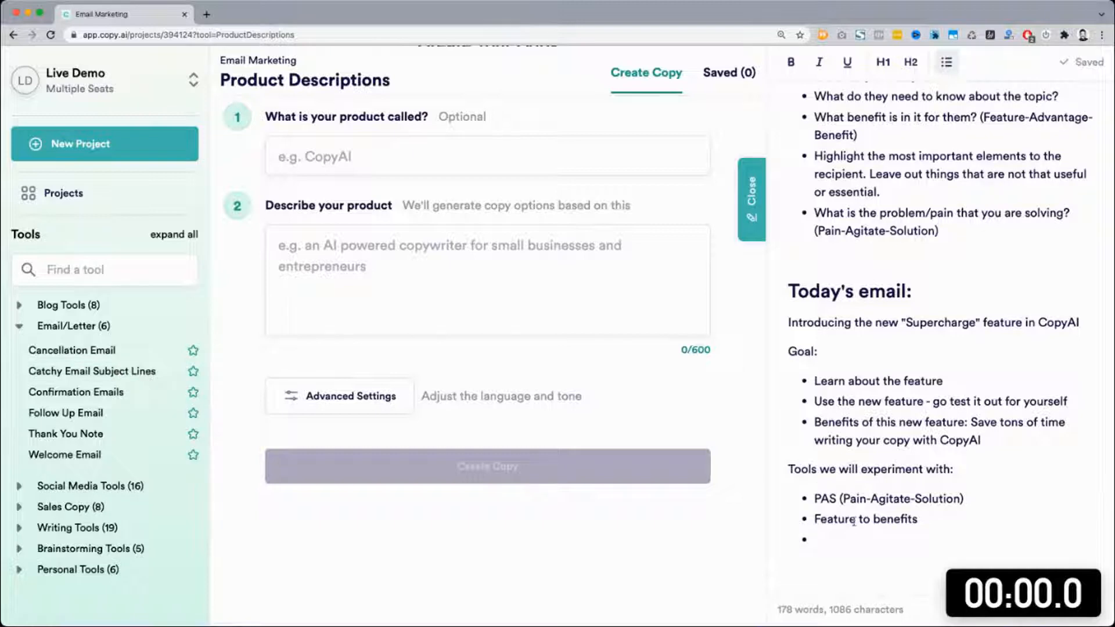
Step: Add "Sentence rewriter" as the third item of the tools list
scroll(853, 521, down, 1)
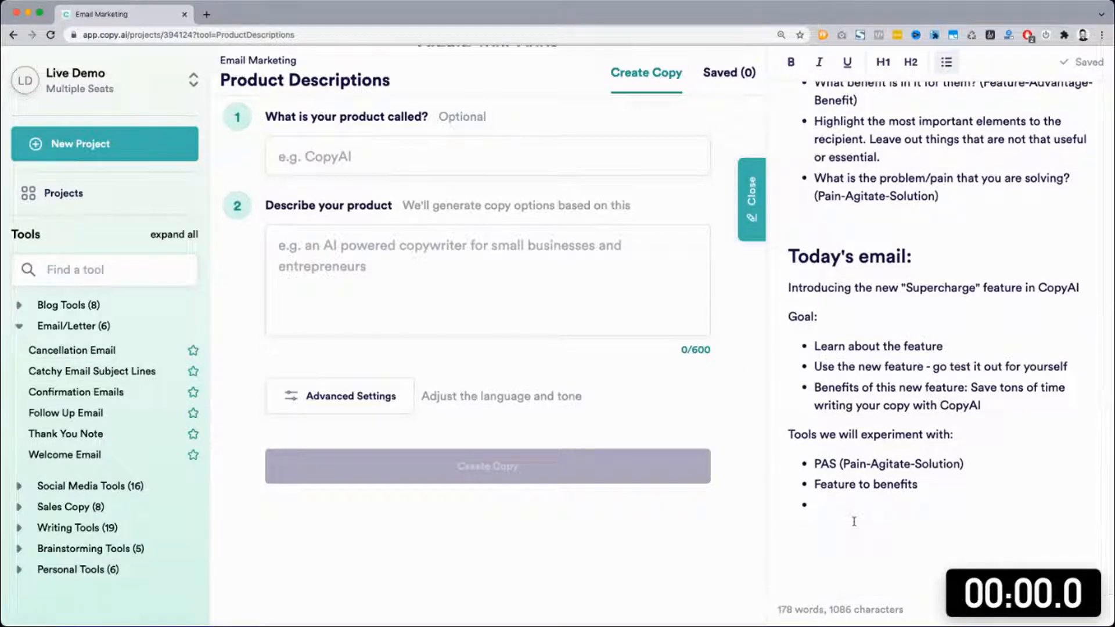
text(Sentence )
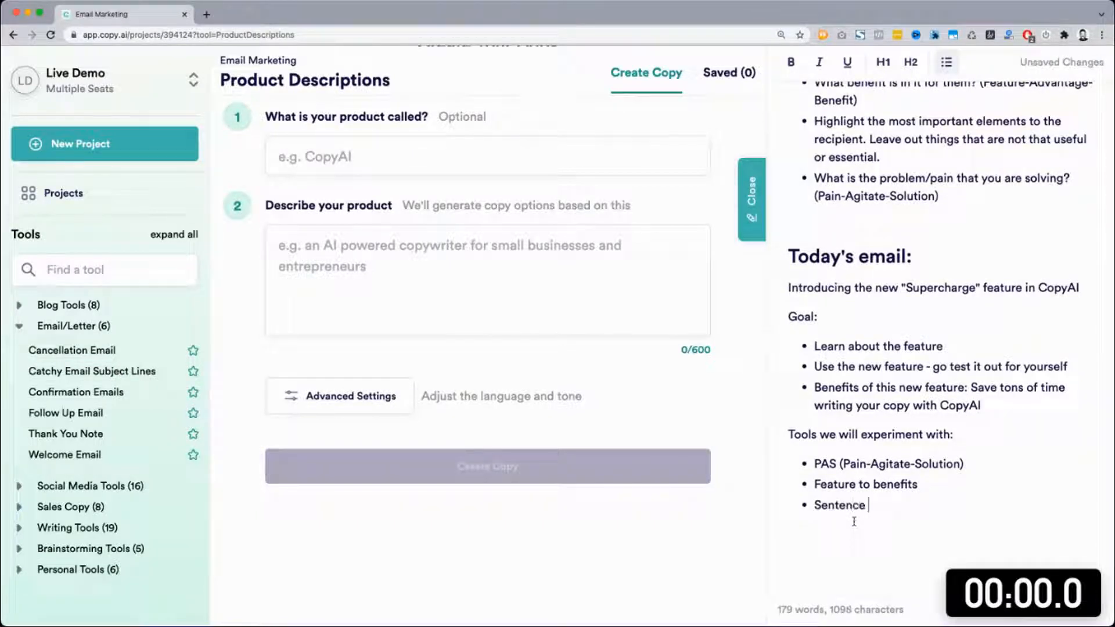
text(rewriter)
key(Return)
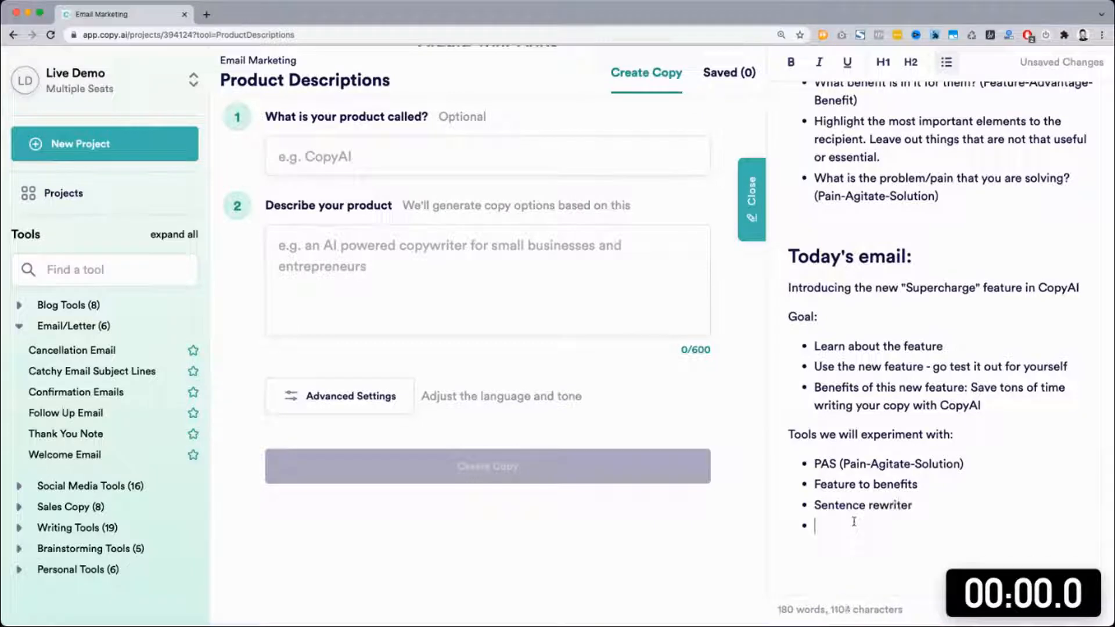
Step: Add "Simplify sentences" to the tools list, checking the tool's exact name by searching the tools for "Simplify"
text(Simplify )
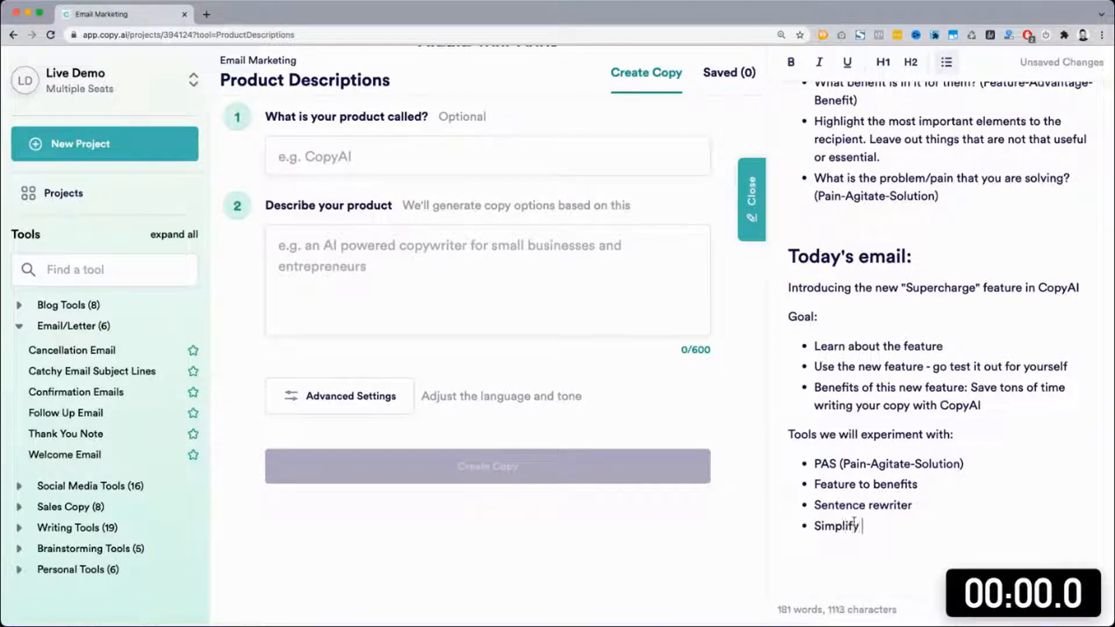
text(sent)
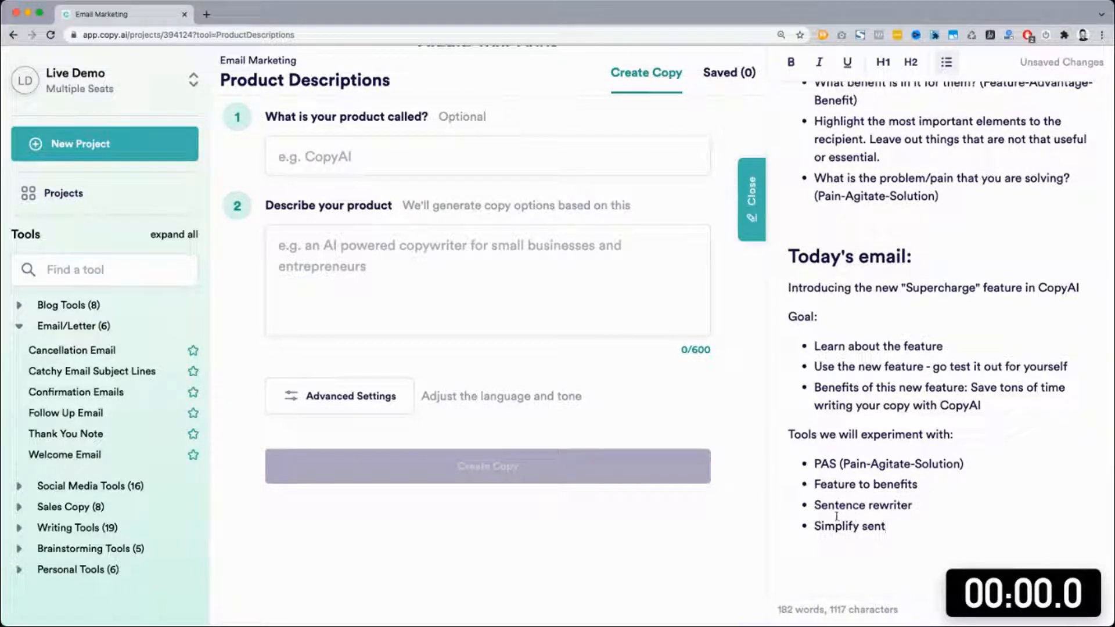
double_click(828, 525)
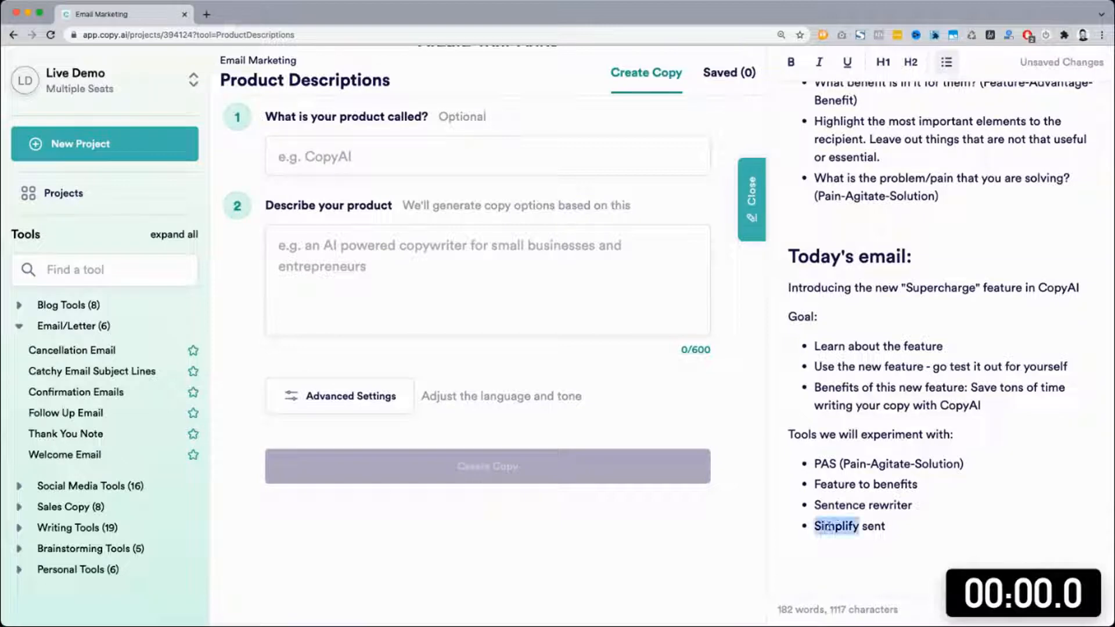
click(68, 273)
key(ctrl+v)
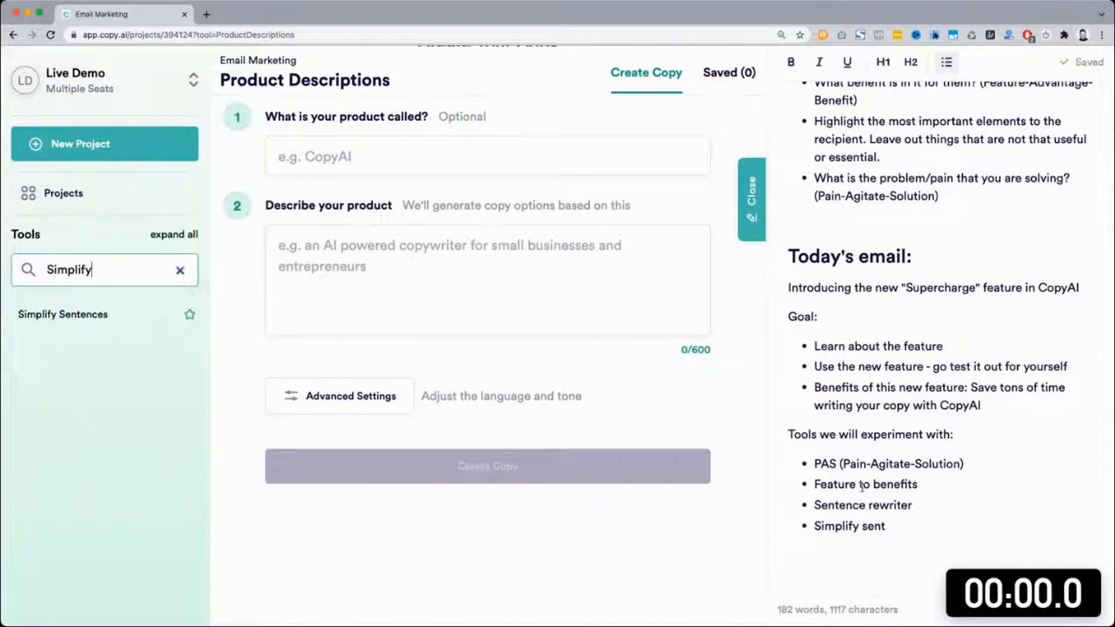
click(904, 526)
text(ences)
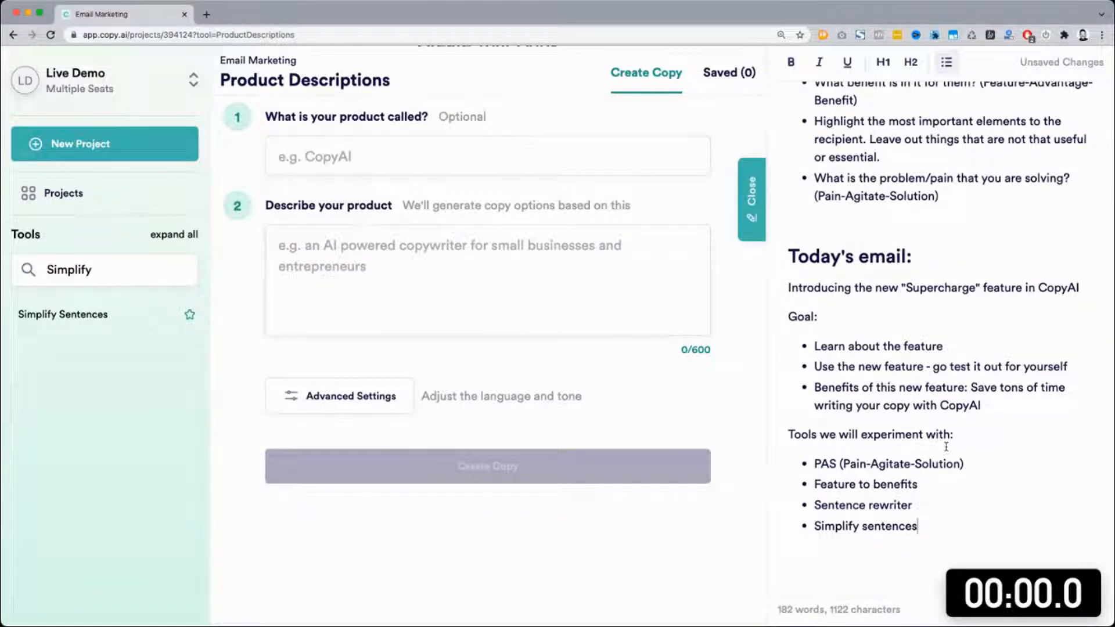
Step: Make the line "Tools we will experiment with:" bold
double_click(939, 435)
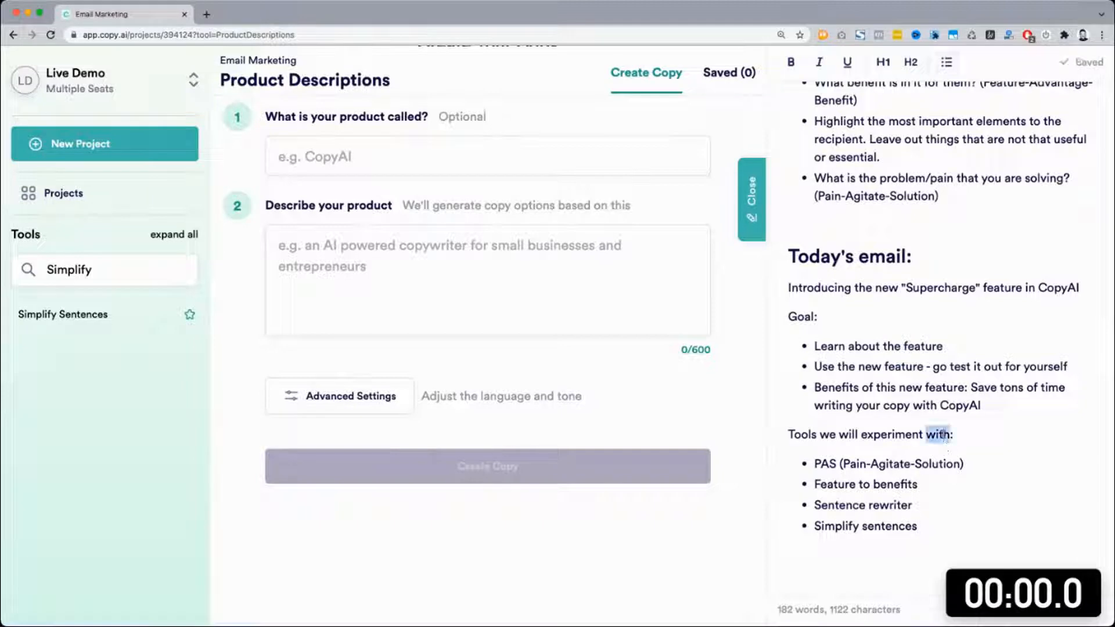
triple_click(883, 433)
key(ctrl+b)
click(883, 433)
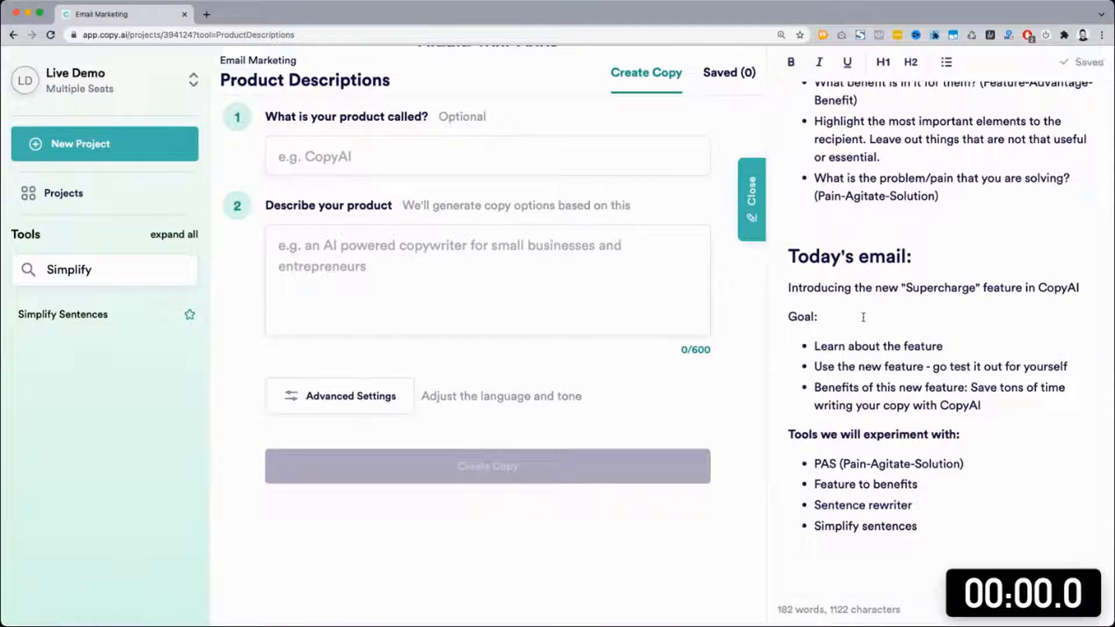
Step: Start a new tools list item with "Bullet", search the tools for "bul" and open Bullet Point to Paragraph
scroll(864, 317, down, 2)
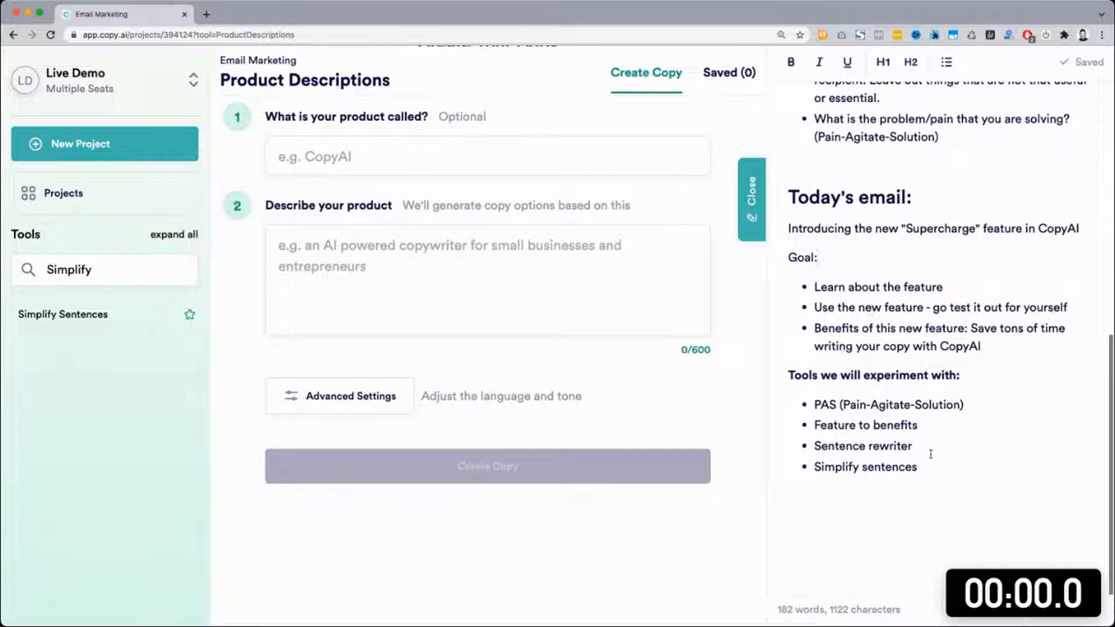
click(939, 468)
key(Return)
text(Bullet)
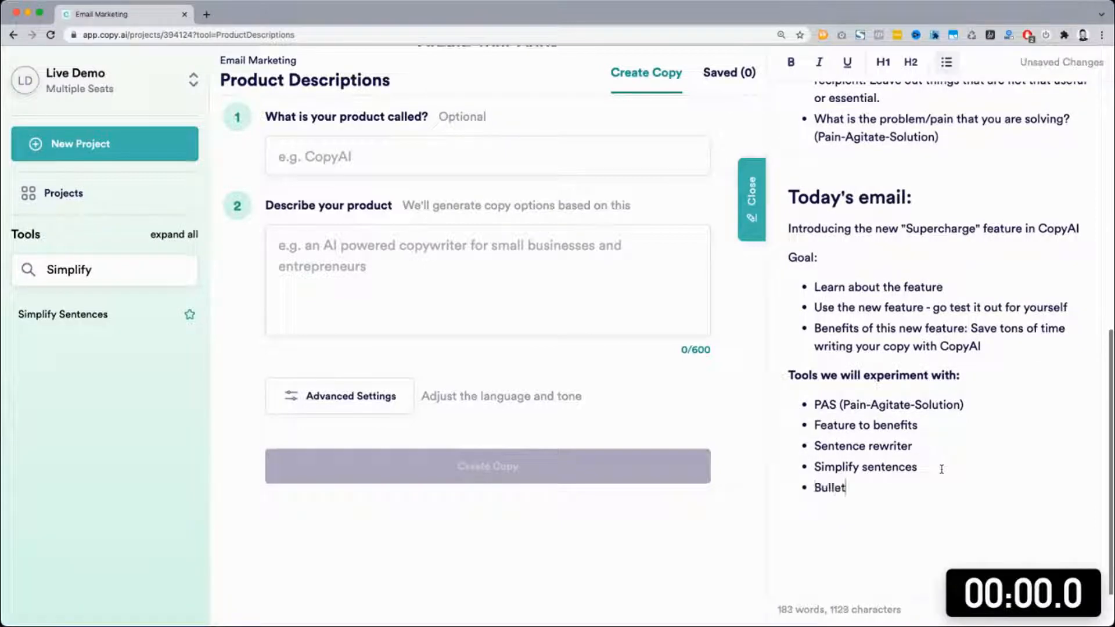
double_click(74, 271)
text(bul)
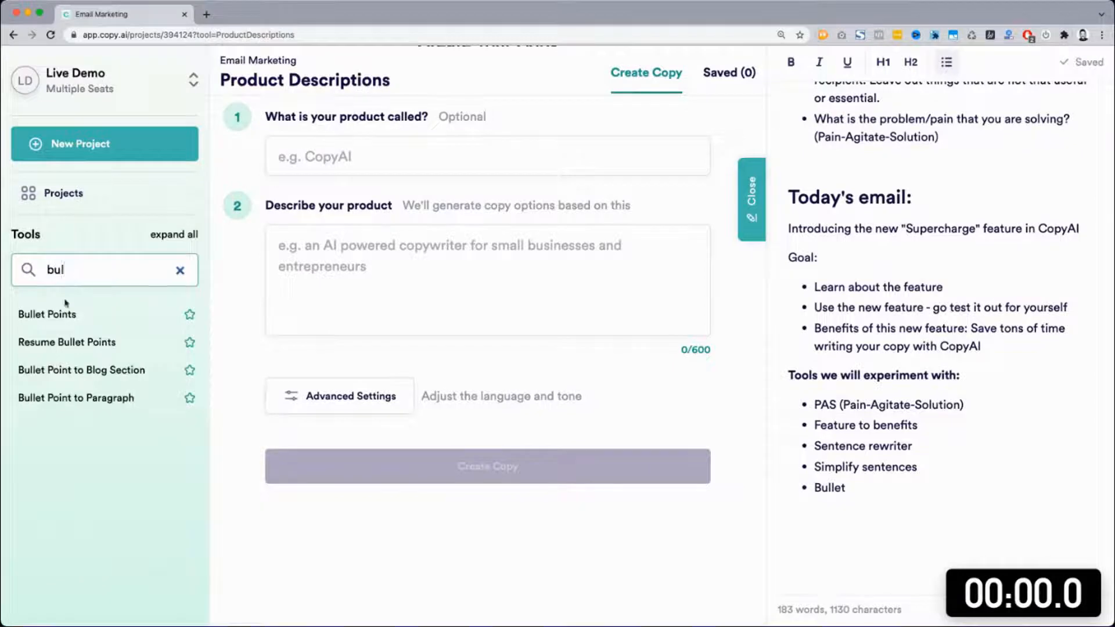
click(76, 398)
Step: Copy the tool's title "Bullet Point to Paragraph" and paste it over the "Bullet" item in the tools list
triple_click(345, 128)
key(super+c)
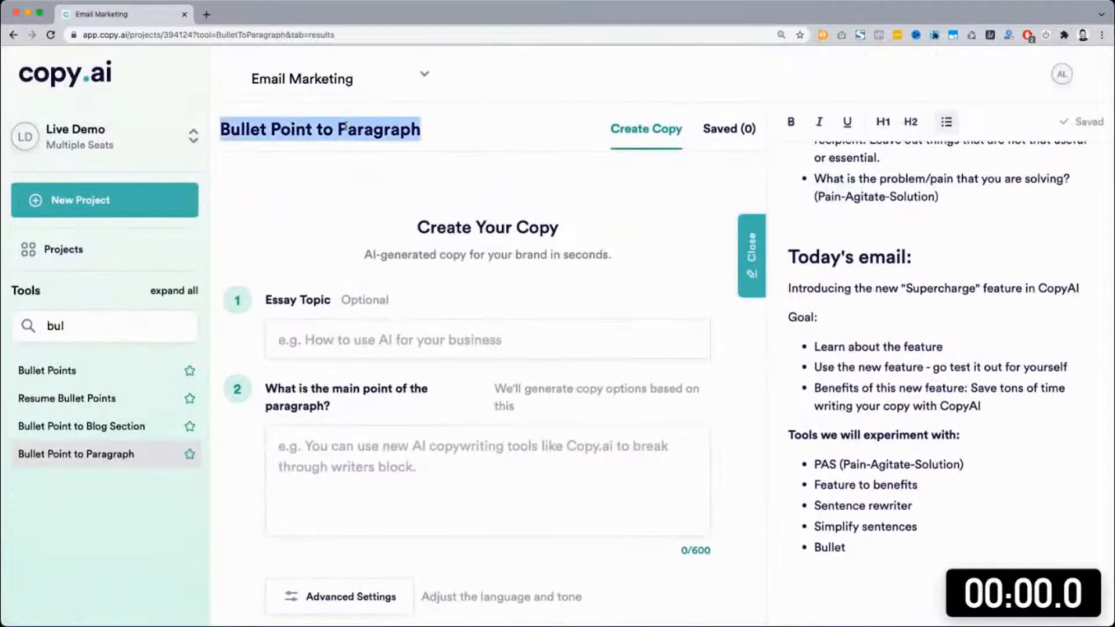
scroll(868, 499, down, 2)
click(871, 501)
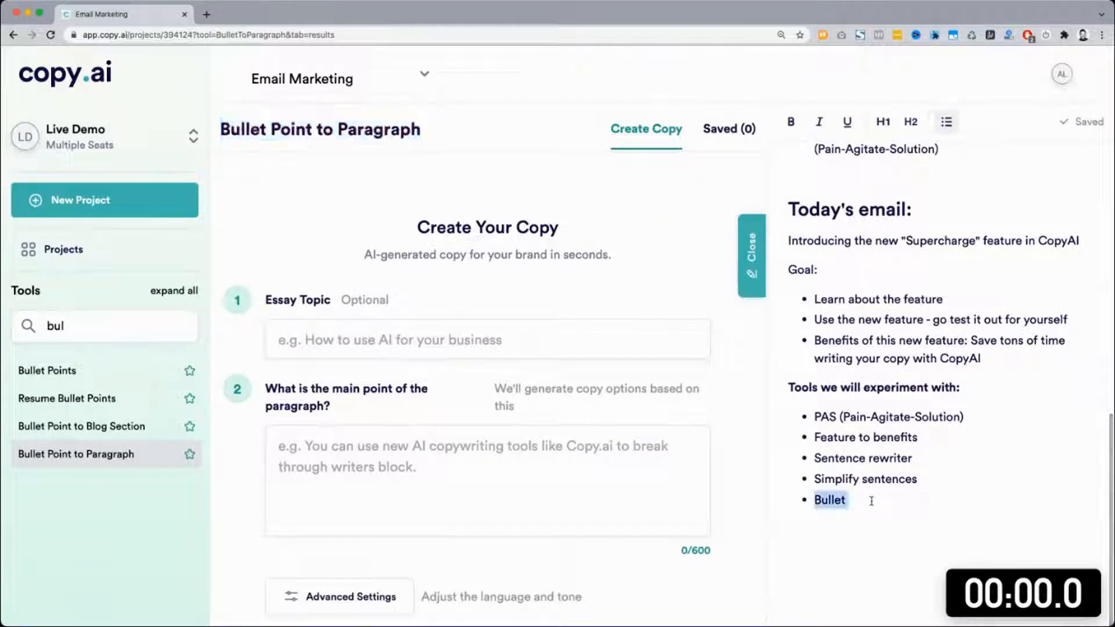
triple_click(870, 500)
key(super+v)
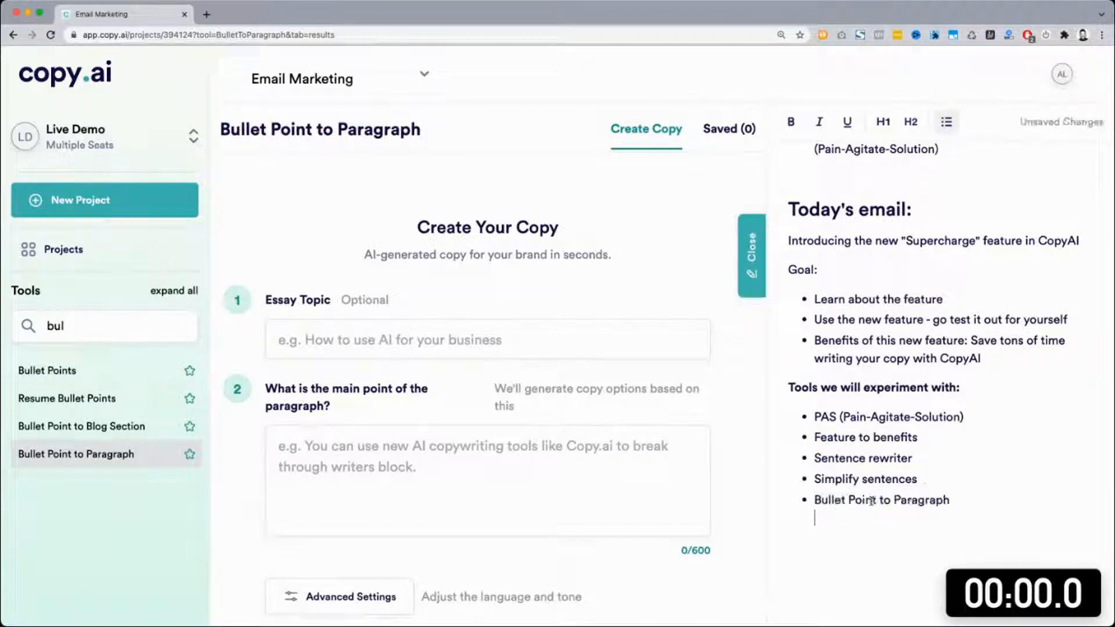
Step: Clear the tool search and add "Landing Page Hero Text" and "Question Generator" as new items in the tools list
key(Return)
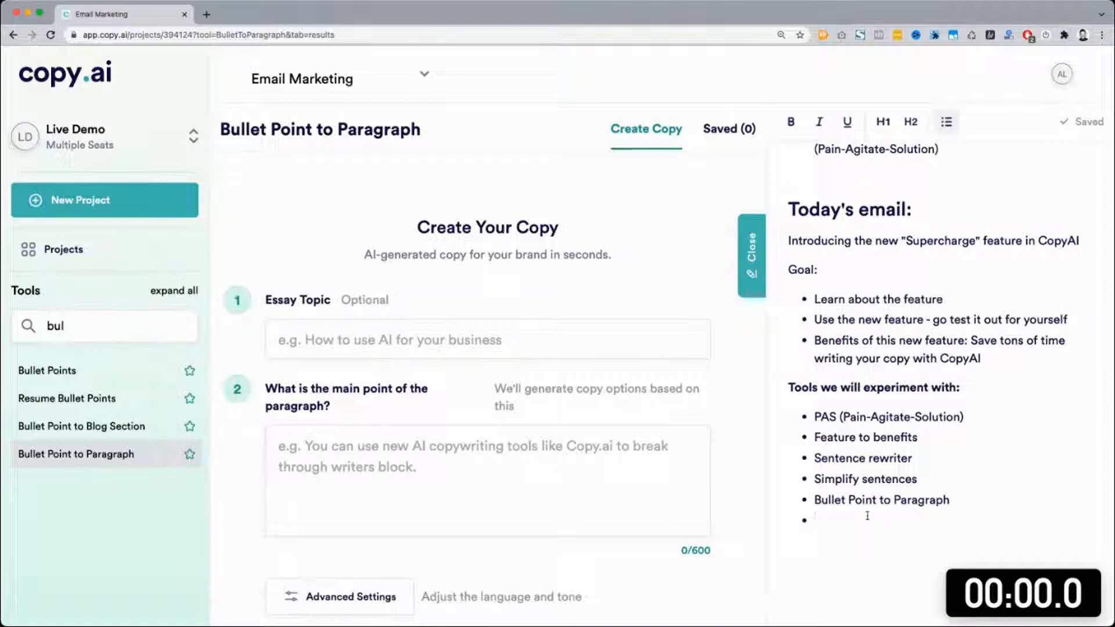
scroll(867, 516, down, 1)
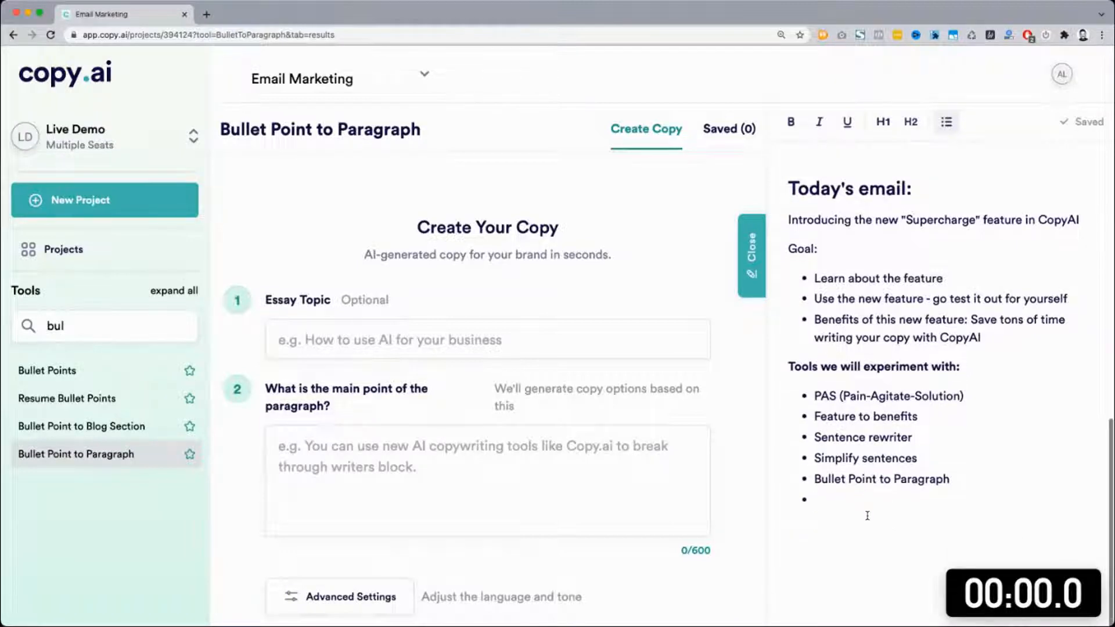
double_click(43, 328)
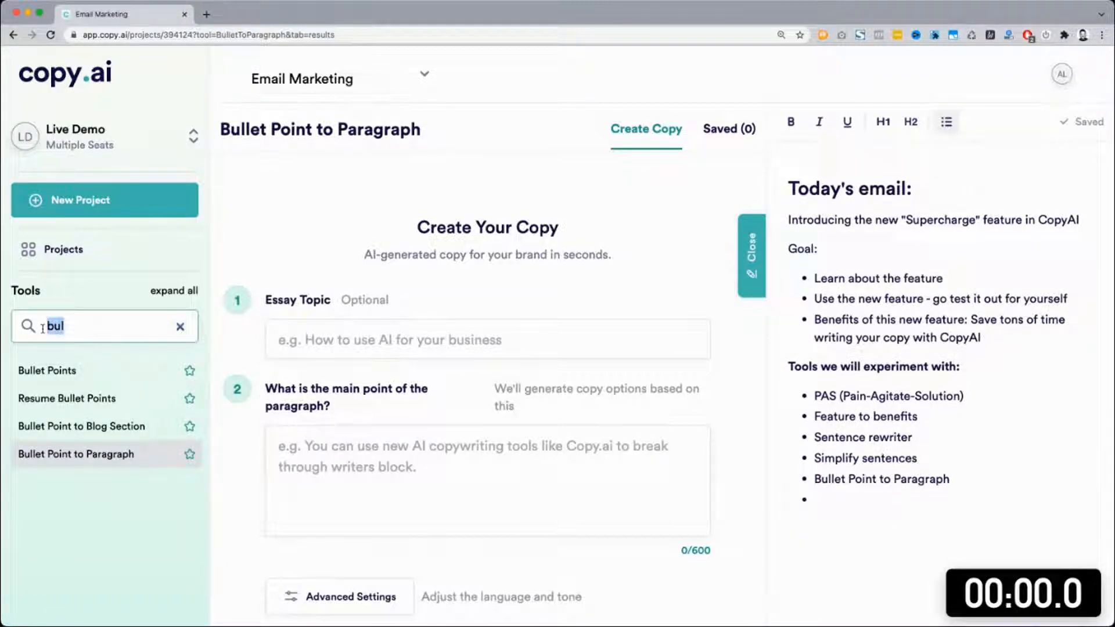
key(BackSpace)
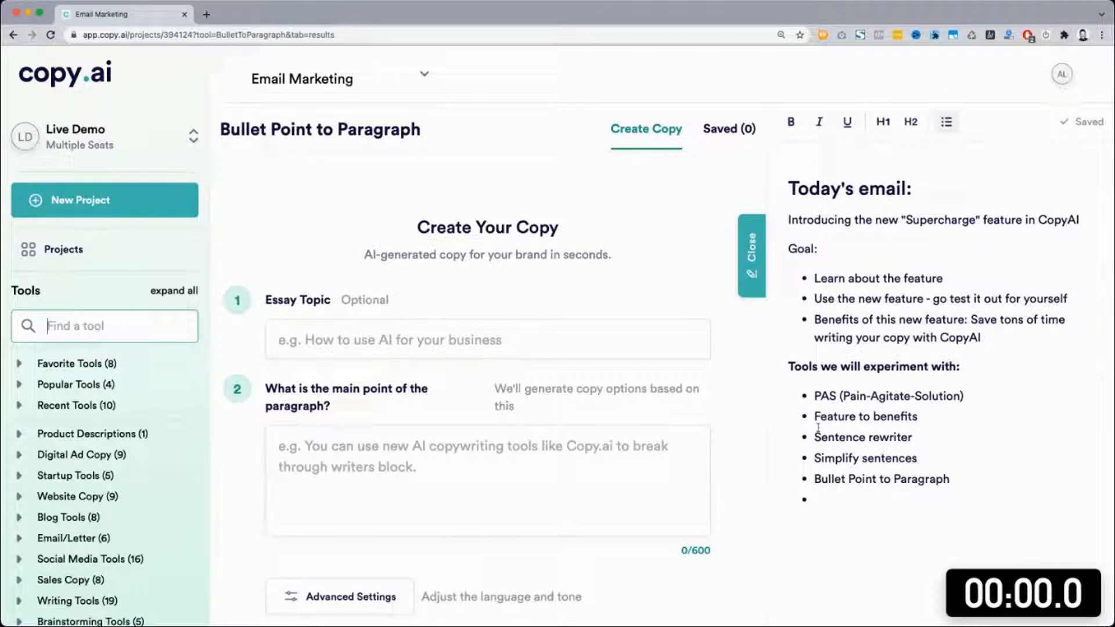
click(858, 499)
text(andinL)
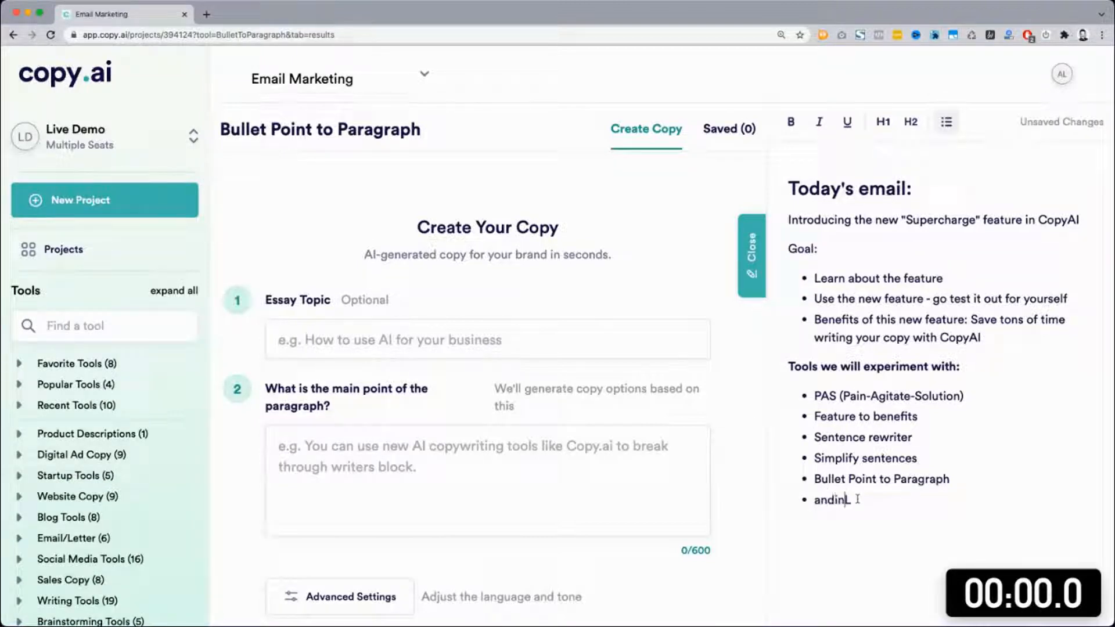
key(BackSpace)
key(BackSpace)
key(BackSpace)
key(BackSpace)
key(BackSpace)
text(Landing Page Hero Text Question )
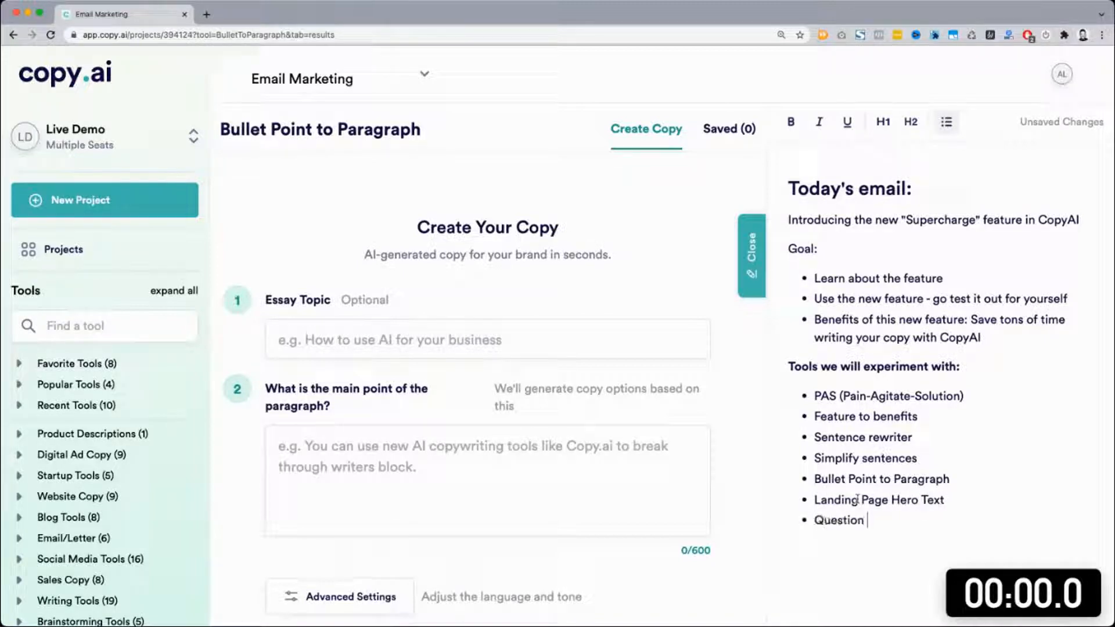
text(Generator )
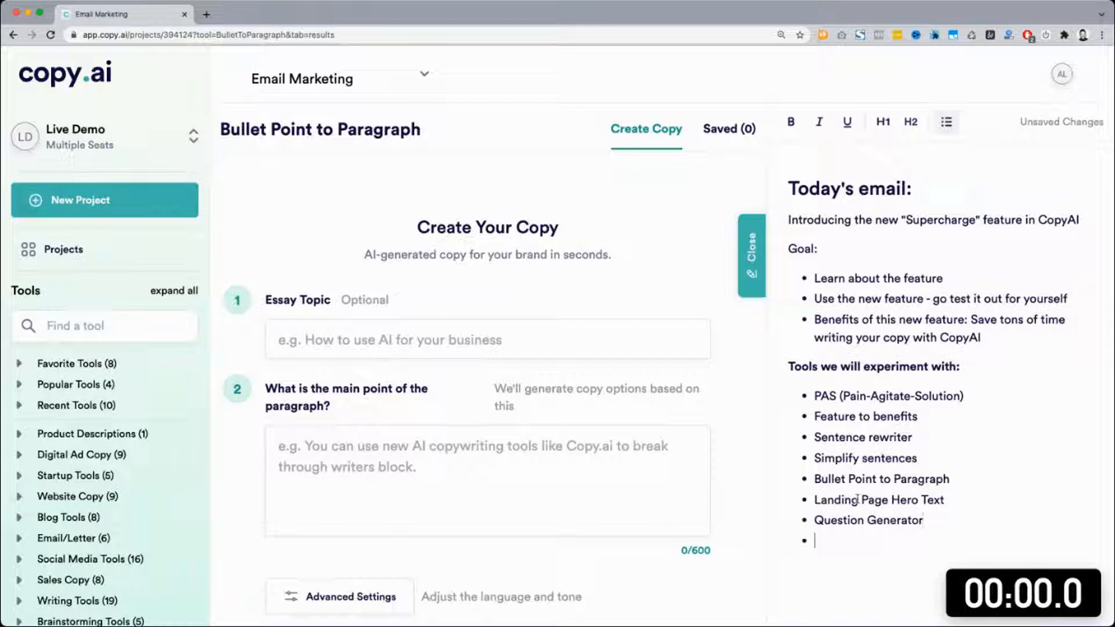
Step: Add "Subheader" to the tools list, checking the tool's name in the Website Copy category
text(Sub)
scroll(110, 459, down, 1)
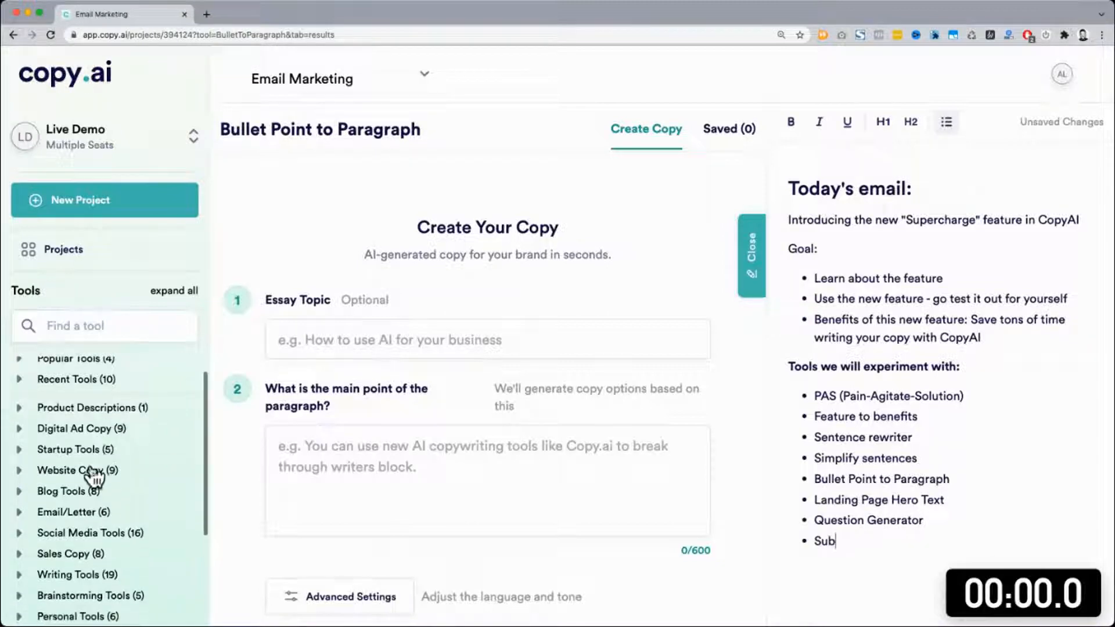
click(90, 473)
scroll(87, 473, down, 2)
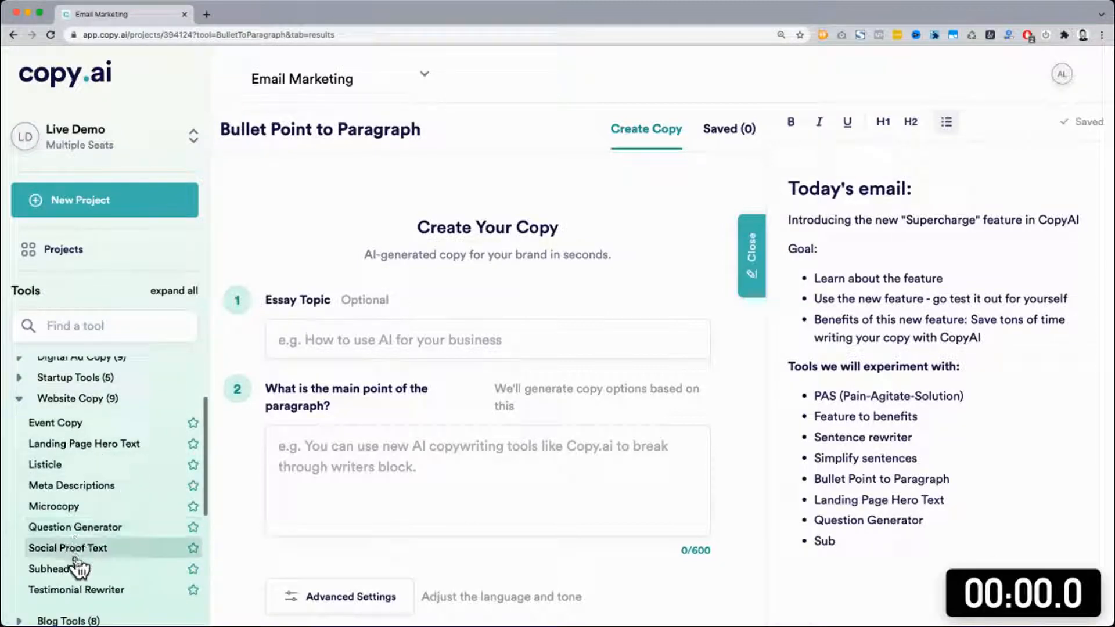
click(867, 542)
text(header)
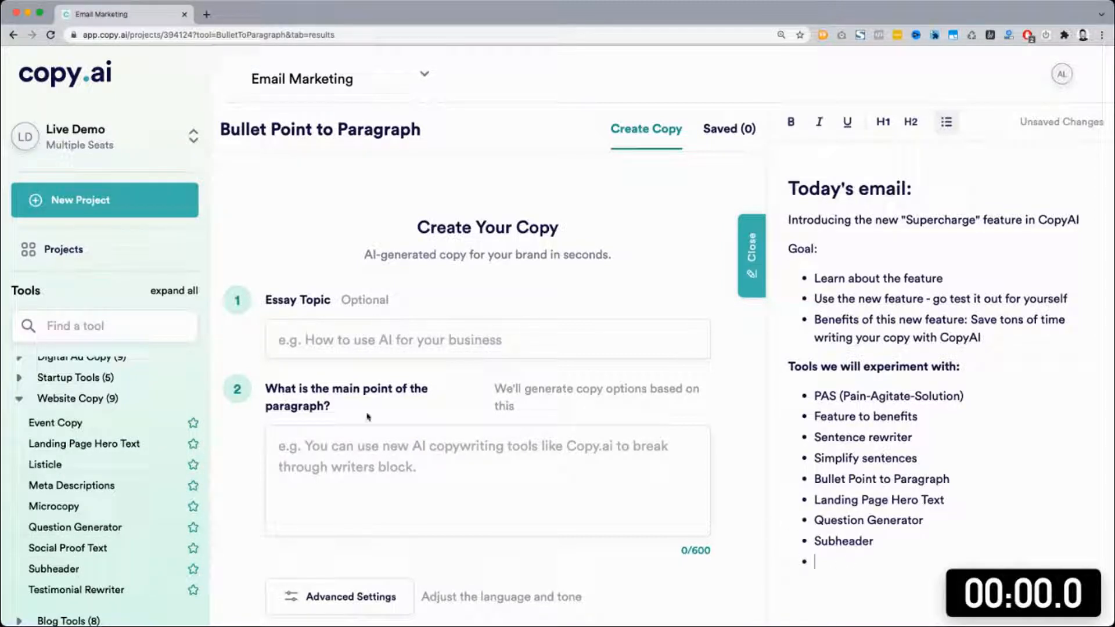
Step: Open the Facebook Headlines tool from Digital Ad Copy and copy its title into the tools list's empty bullet
scroll(87, 393, up, 1)
click(84, 391)
scroll(81, 400, down, 1)
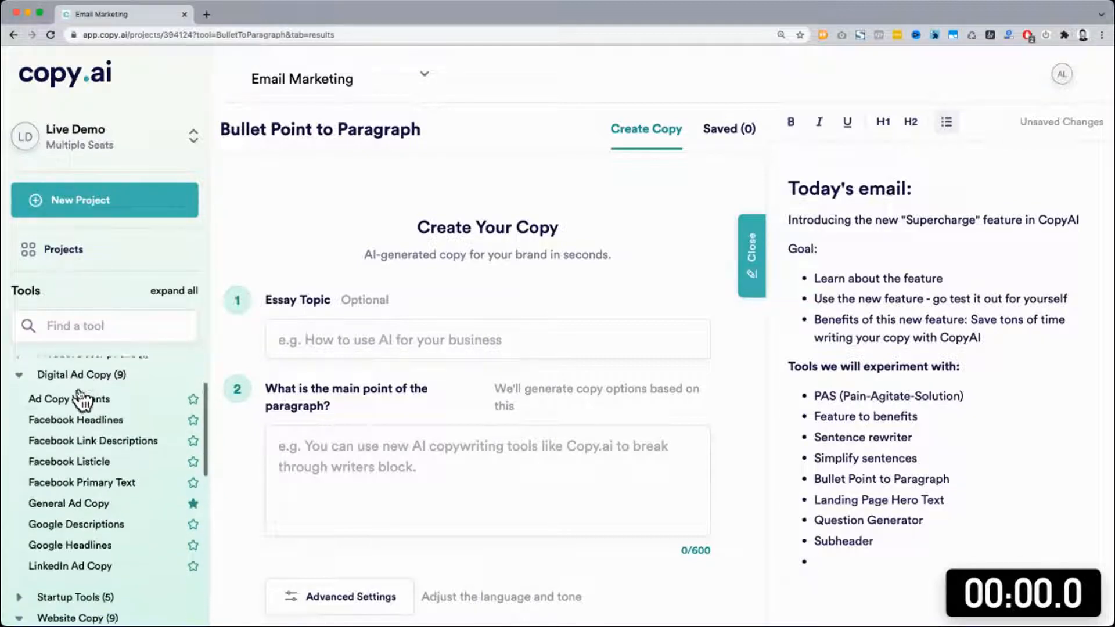
click(154, 415)
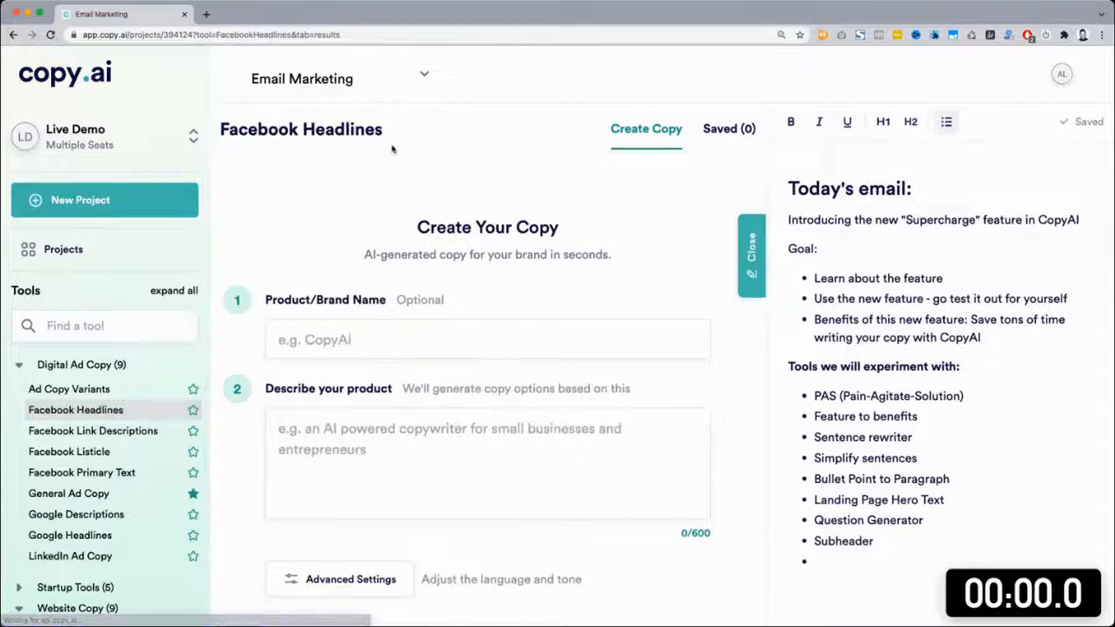
triple_click(330, 135)
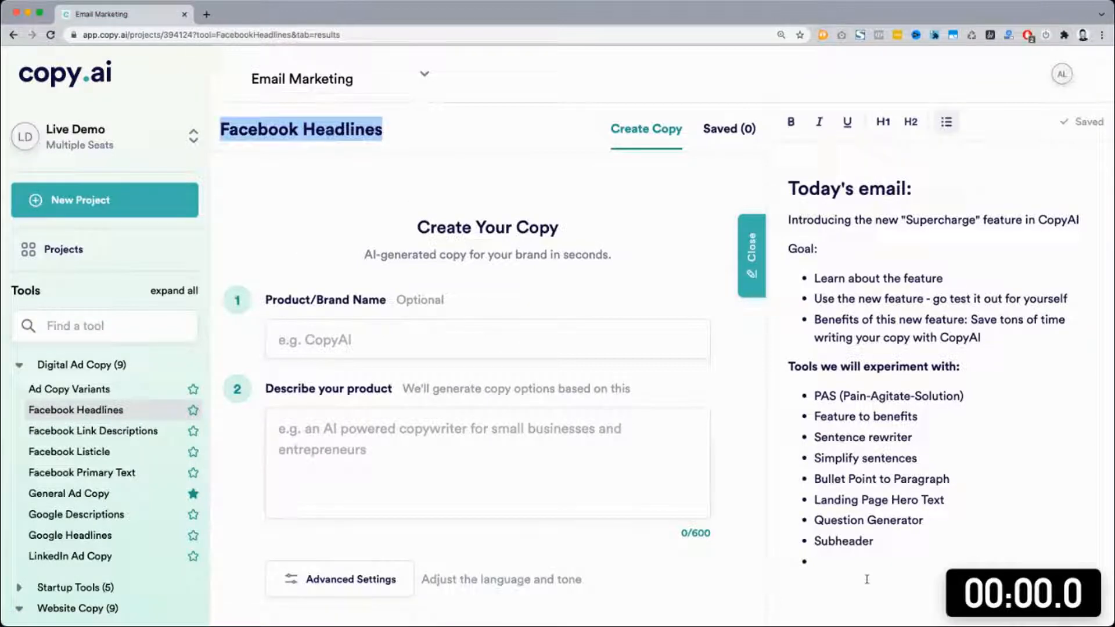
click(837, 562)
key(ctrl+v)
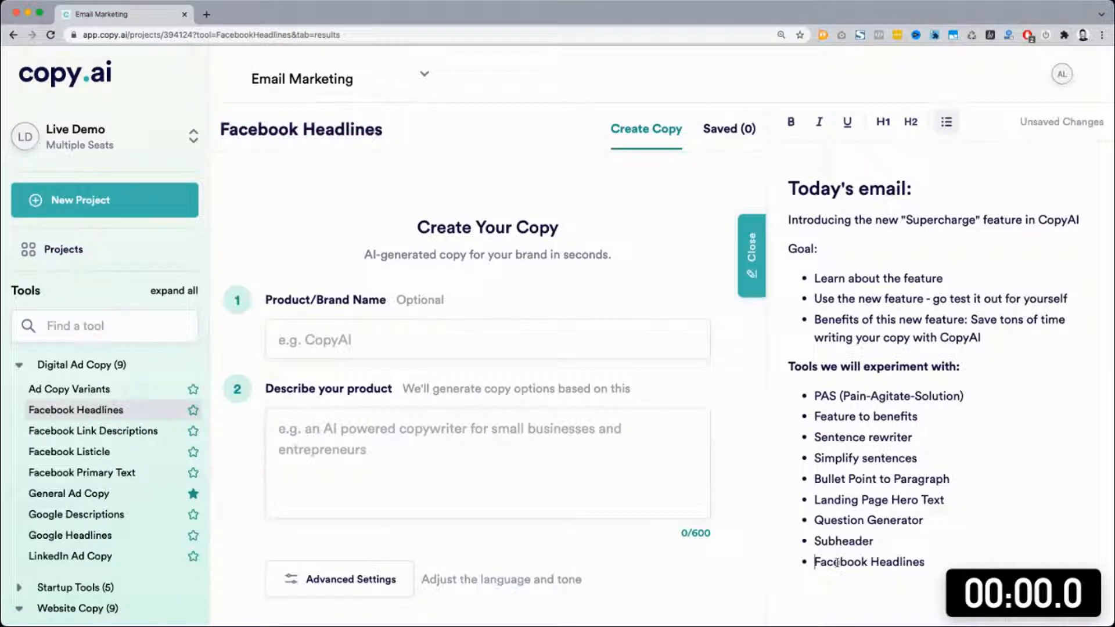
Step: Paste "Facebook Headlines" as another list item and change its first word to make it "Google Headlines"
scroll(836, 562, down, 2)
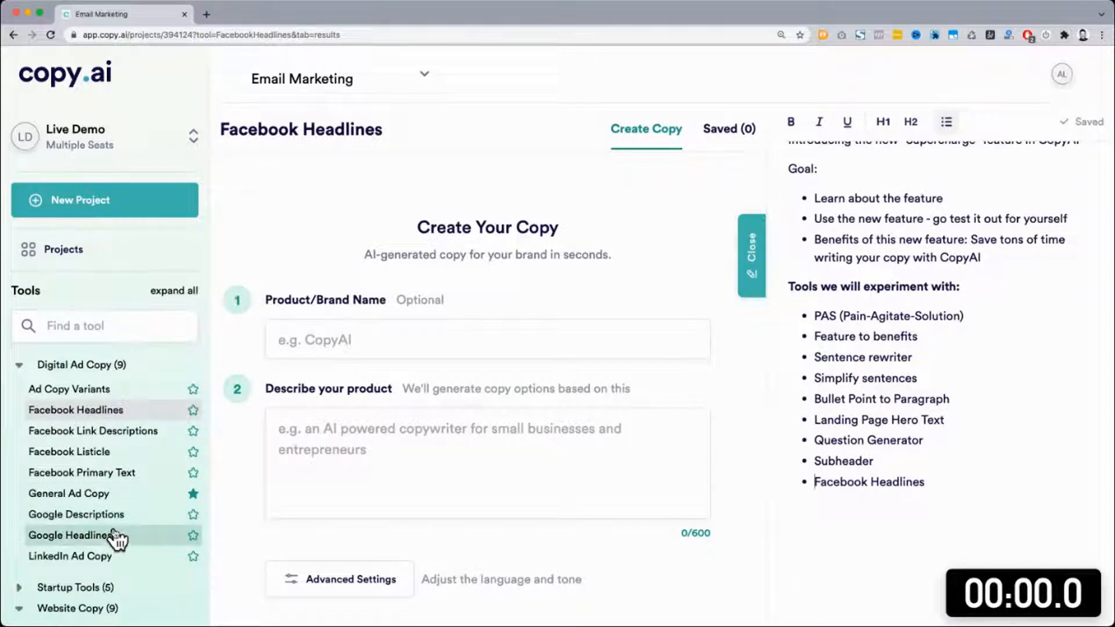
key(Return)
key(ctrl+v)
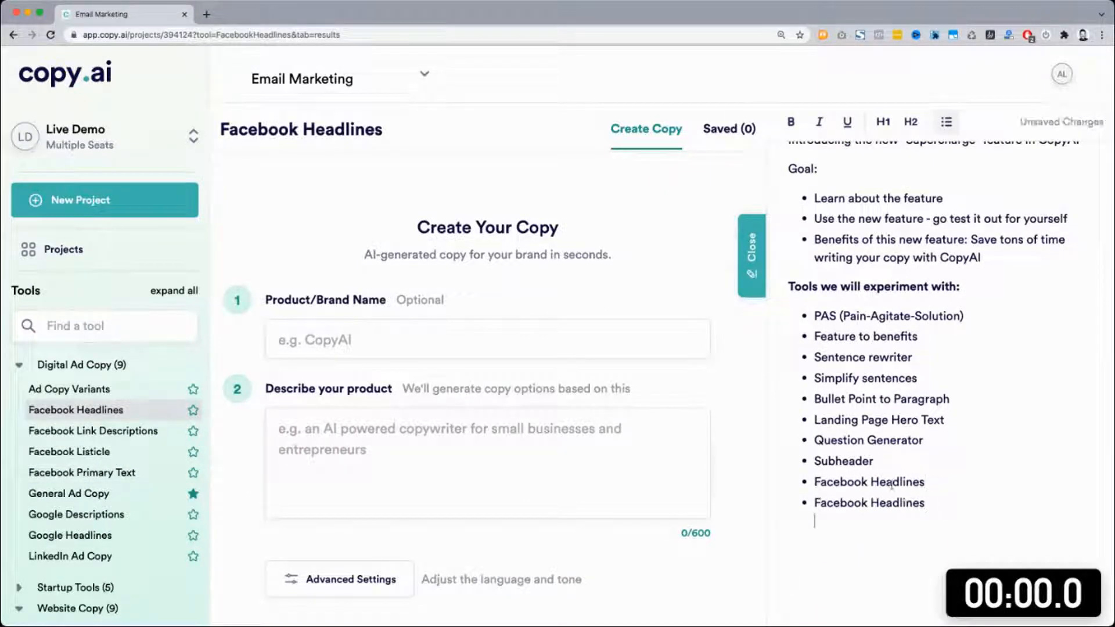
double_click(835, 503)
text(Google)
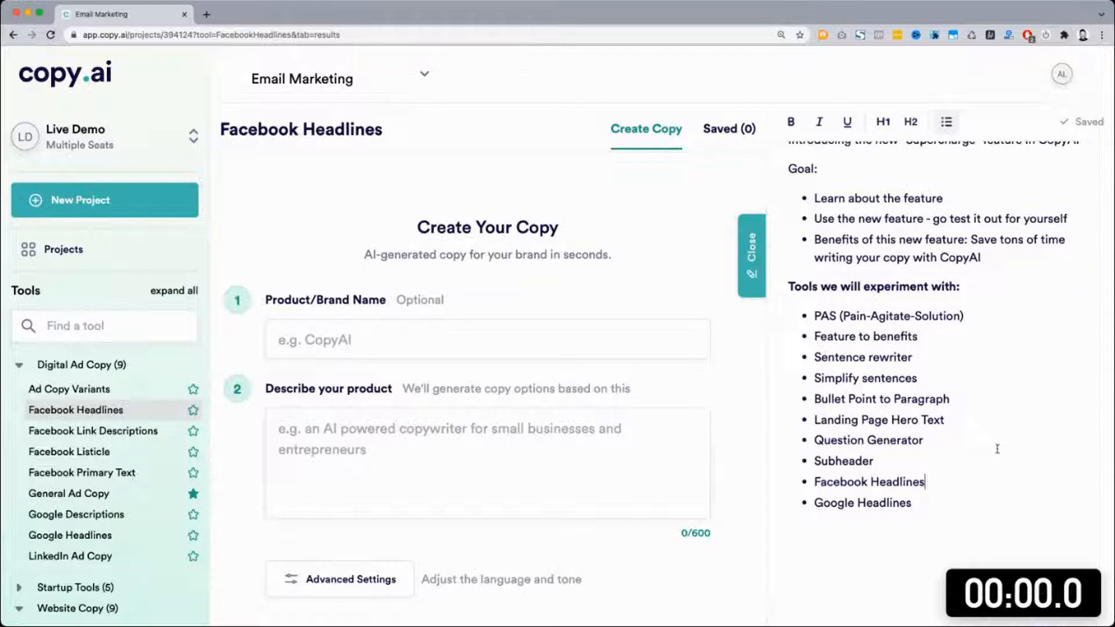
scroll(997, 449, down, 1)
scroll(997, 449, up, 4)
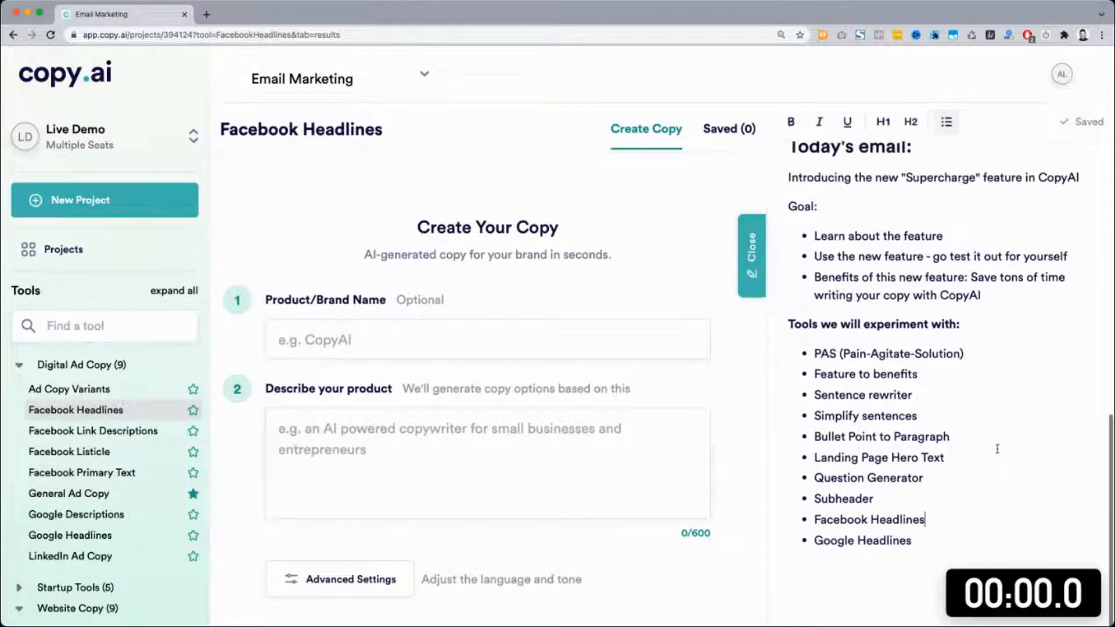
scroll(997, 449, down, 4)
click(997, 450)
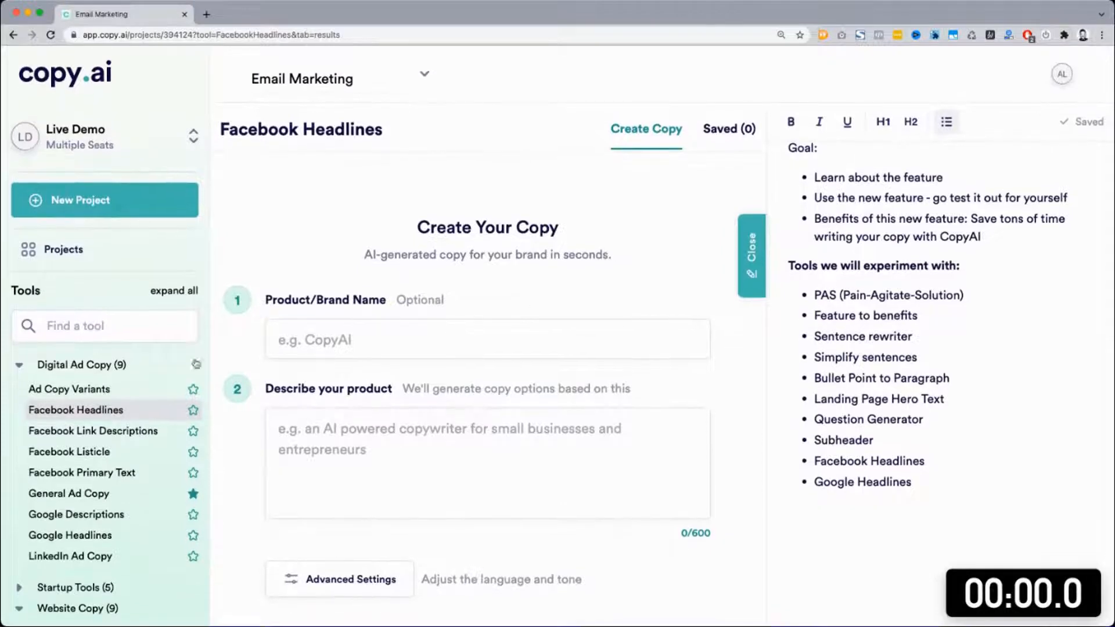
Step: Collapse the Digital Ad Copy and Website Copy categories in the tools list
click(21, 366)
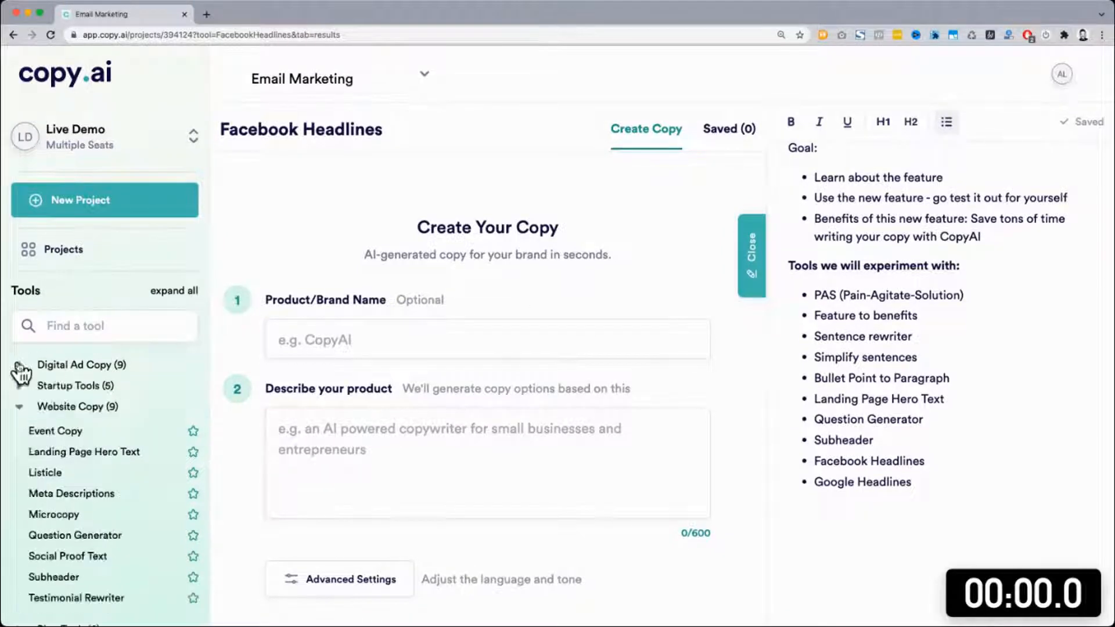
click(20, 407)
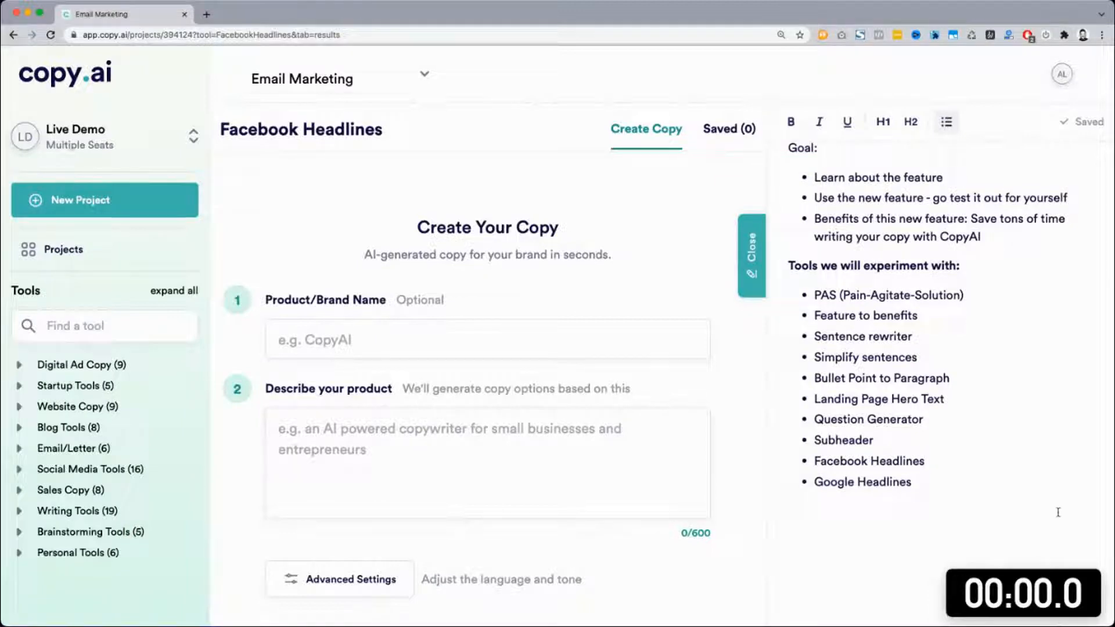
scroll(1016, 465, up, 5)
scroll(964, 406, down, 2)
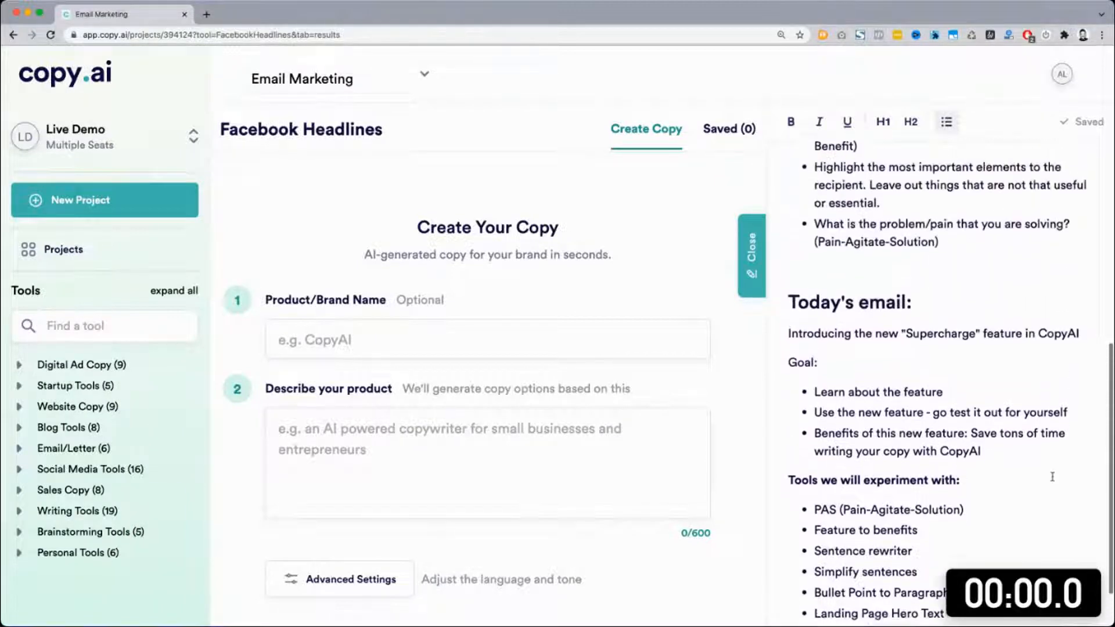
triple_click(925, 187)
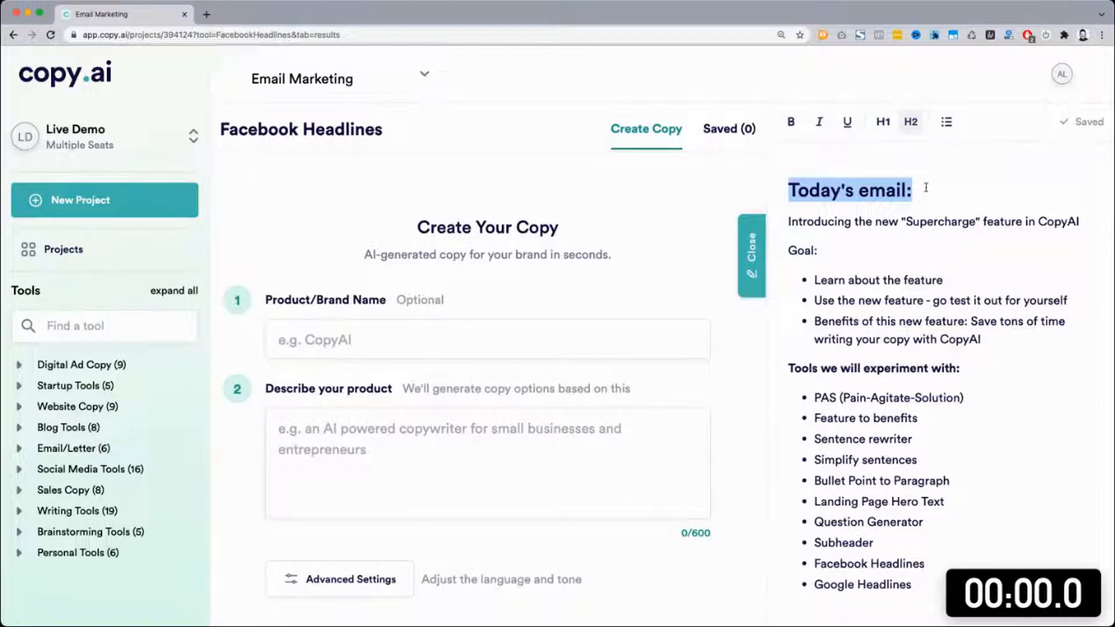
text(Demo: Wir)
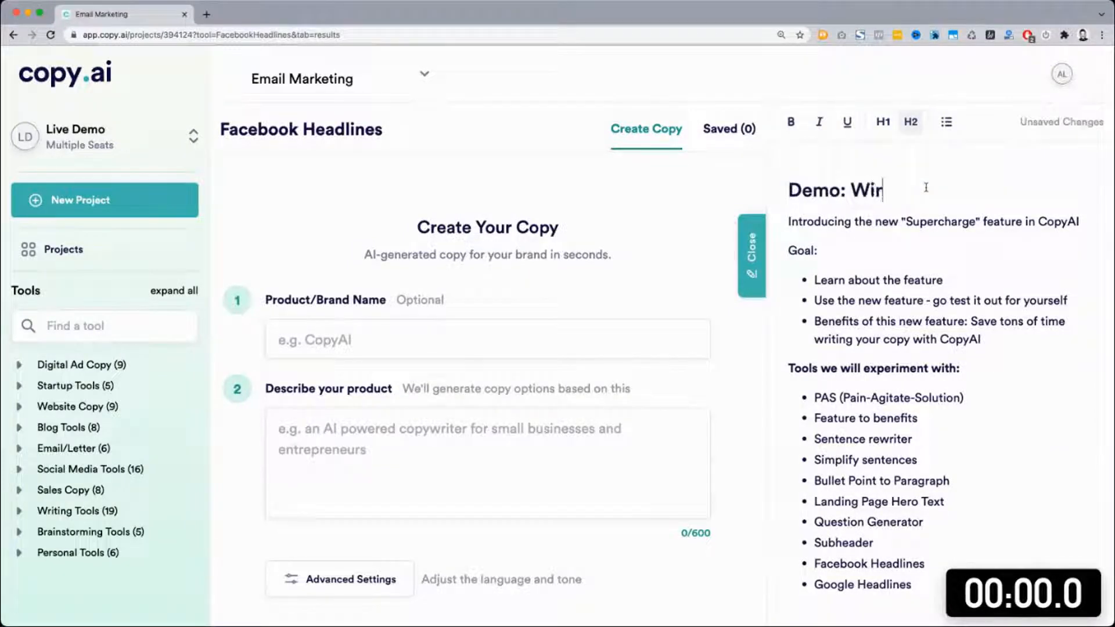
key(BackSpace)
key(BackSpace)
text(rite a)
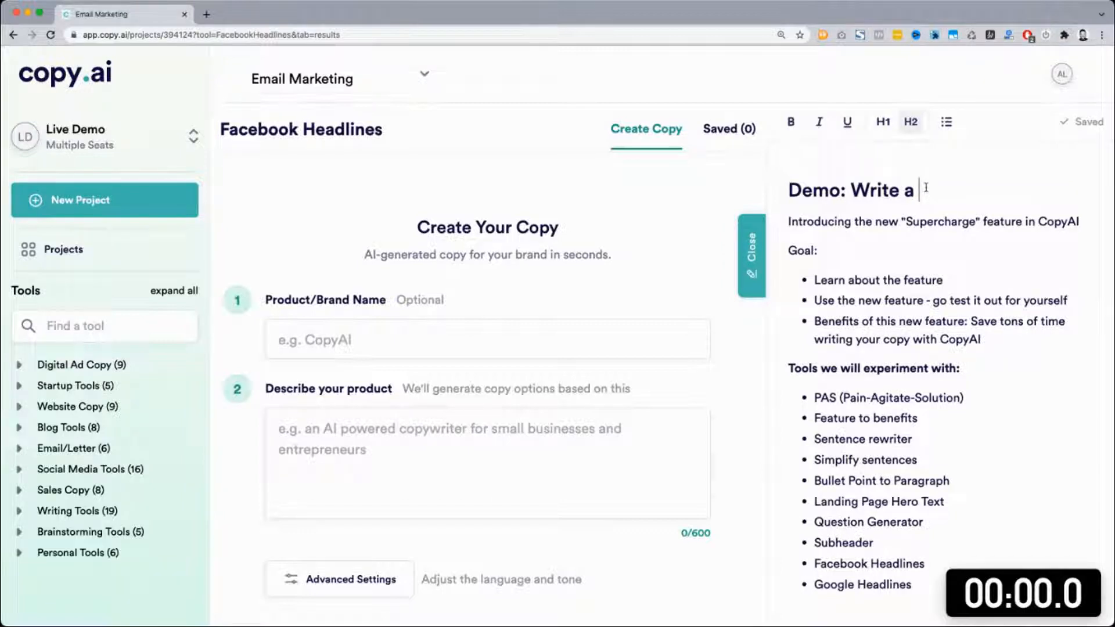
text(feature update)
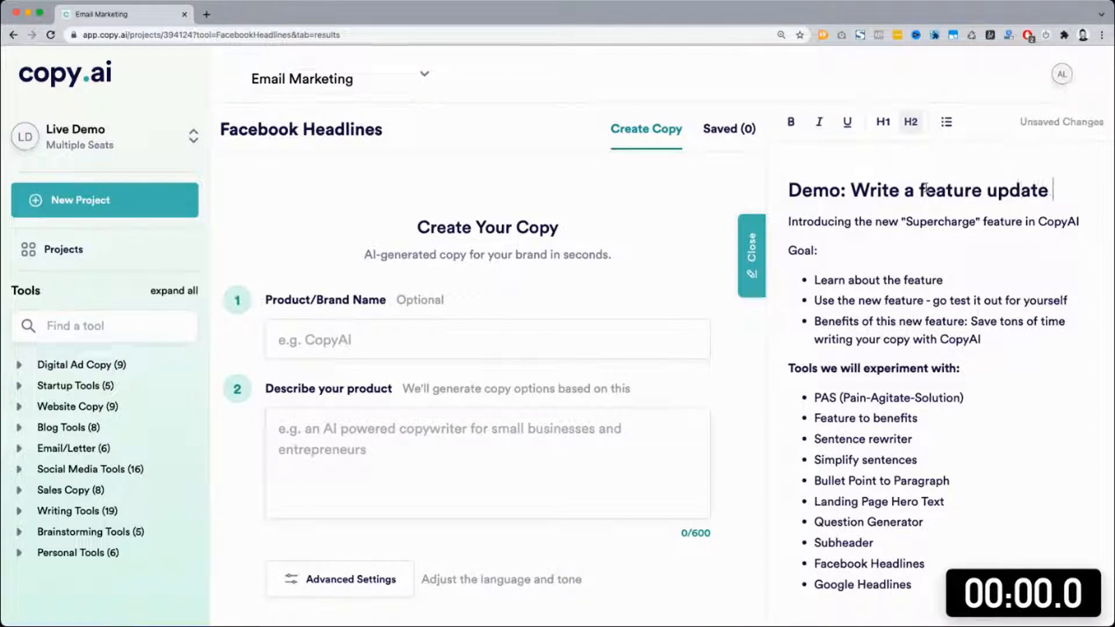
text( email in 15 min)
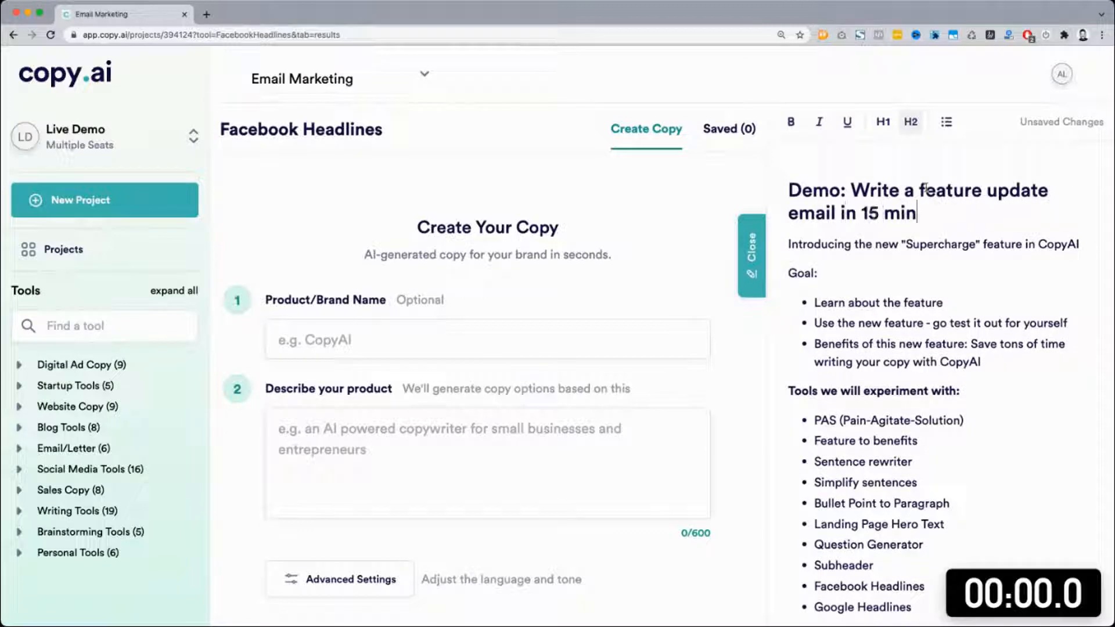
text(utes or less)
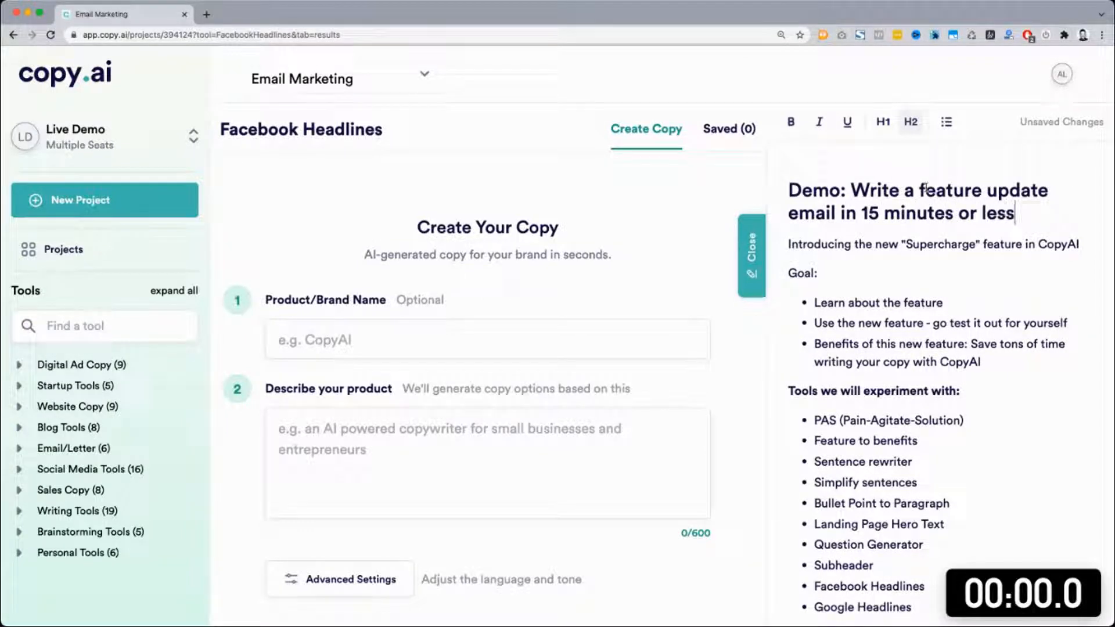
scroll(915, 233, down, 1)
click(914, 231)
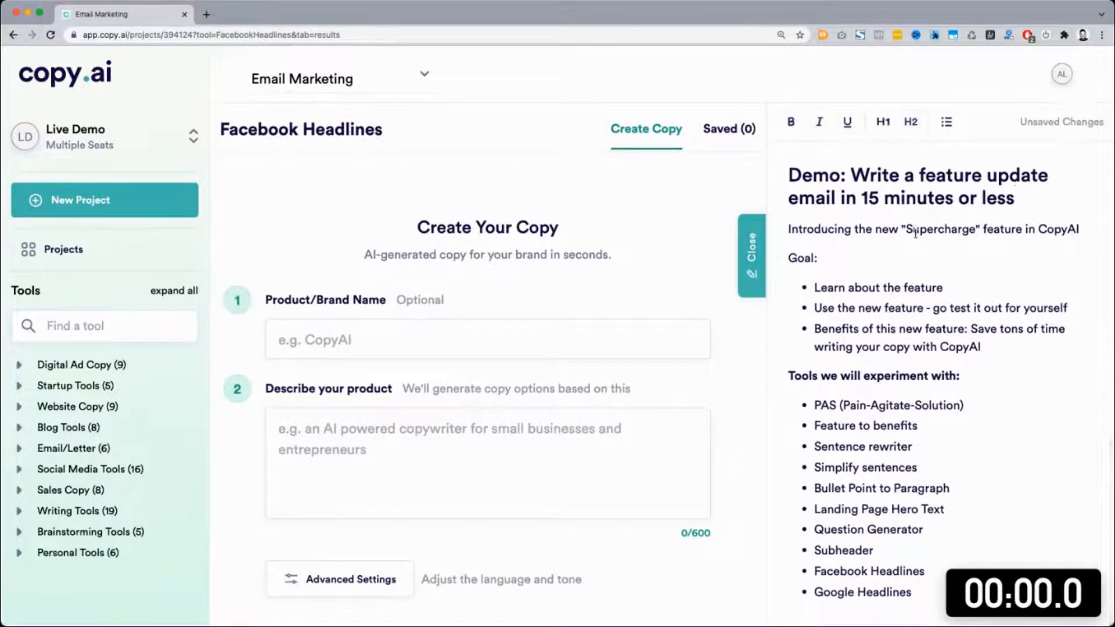
click(920, 289)
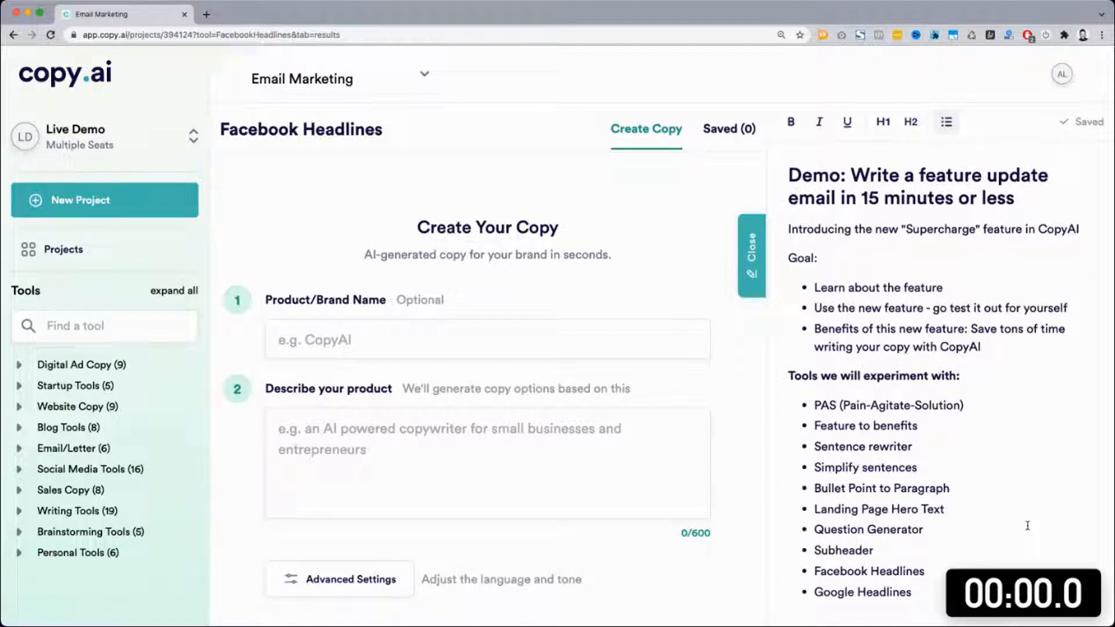
Step: Start the on-screen stopwatch for the timed writing demo
mouse_move(1060, 592)
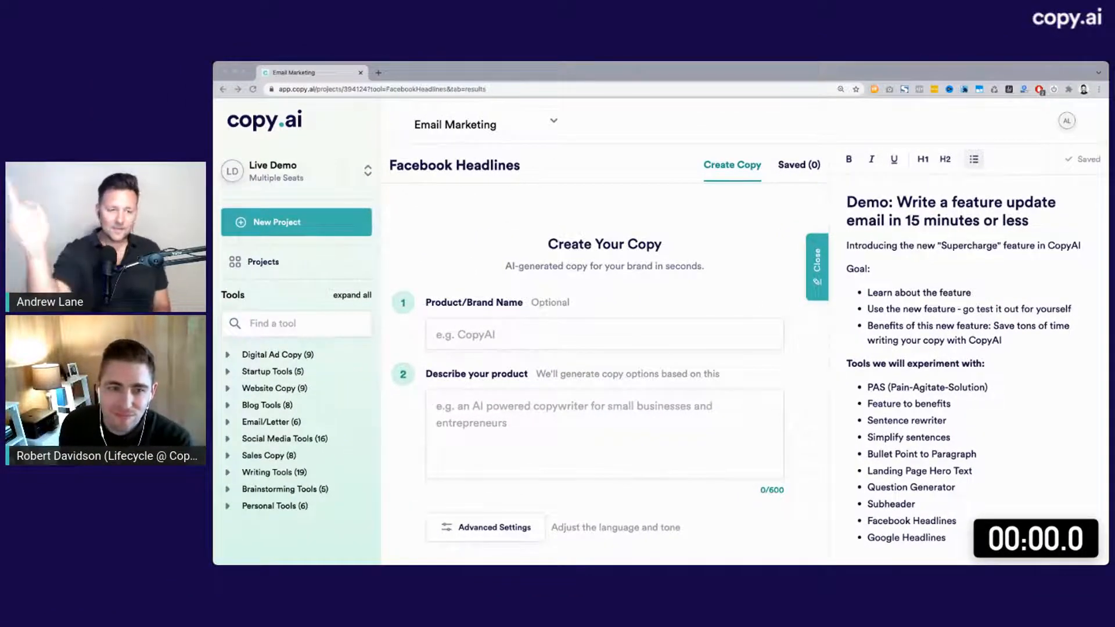
mouse_move(1074, 544)
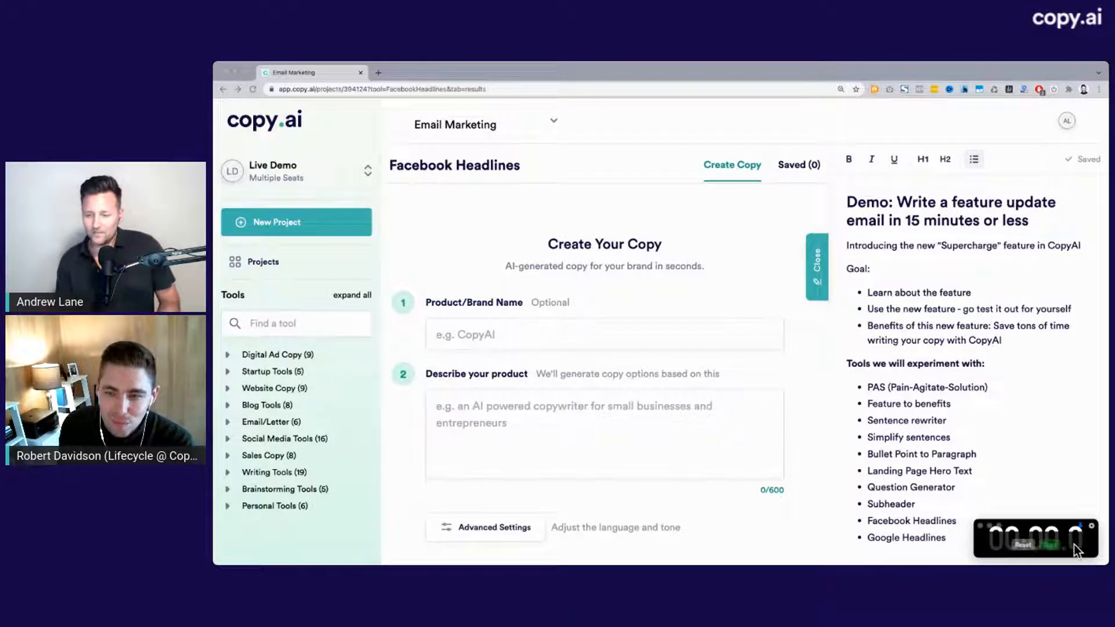
click(1048, 545)
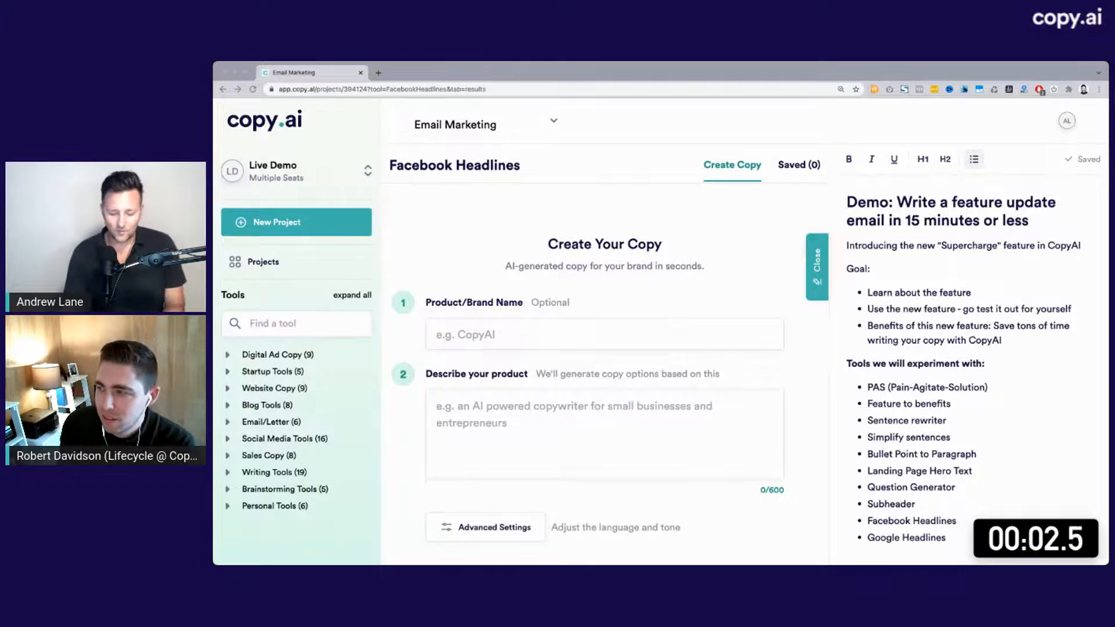
Step: Add an unbulleted line reading "Description:" below the list of tools in the notes
scroll(871, 453, down, 3)
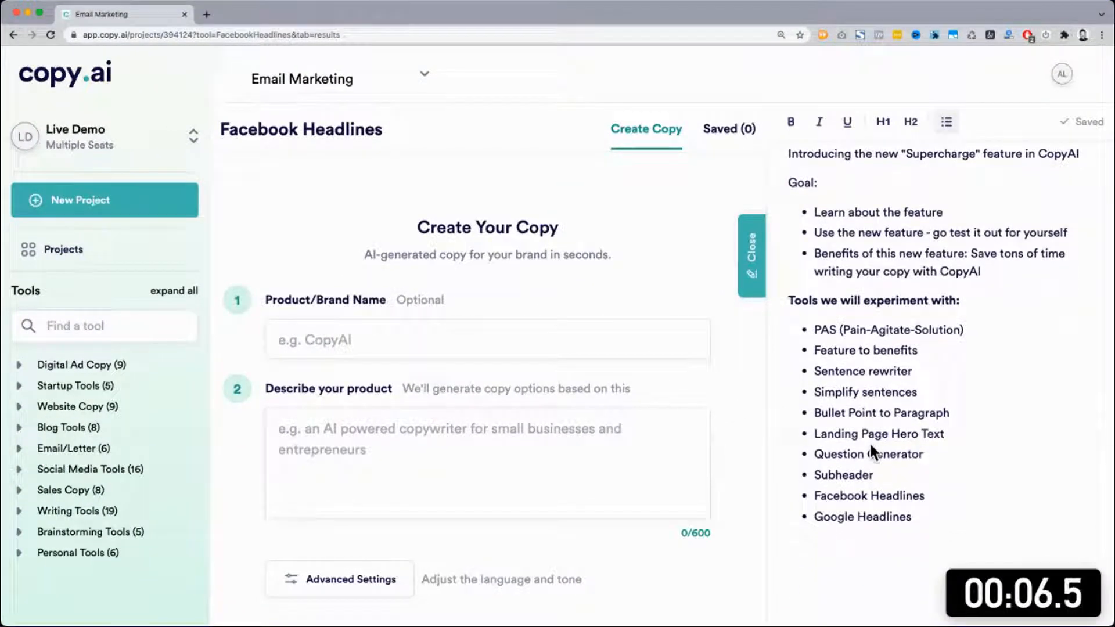
scroll(871, 449, down, 2)
scroll(926, 440, down, 2)
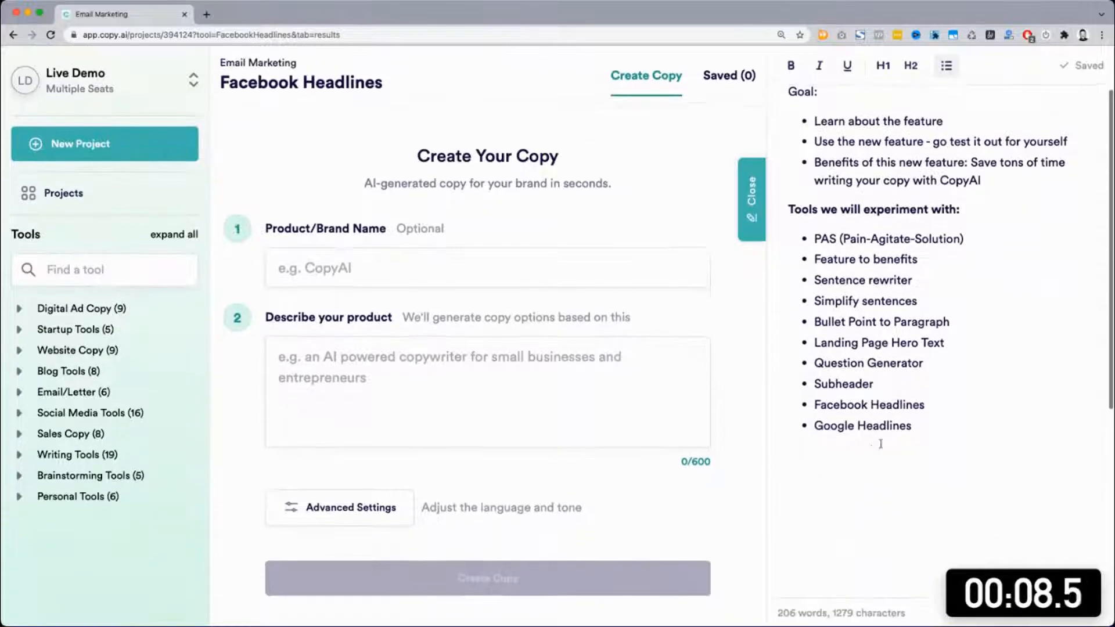
key(Return)
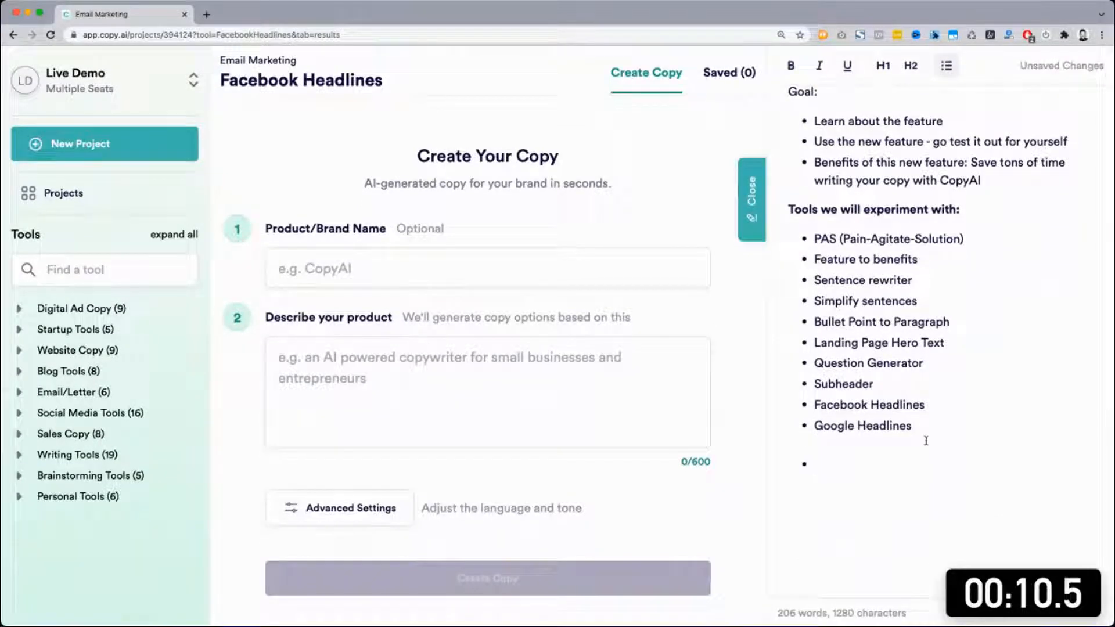
key(Return)
text(Description:)
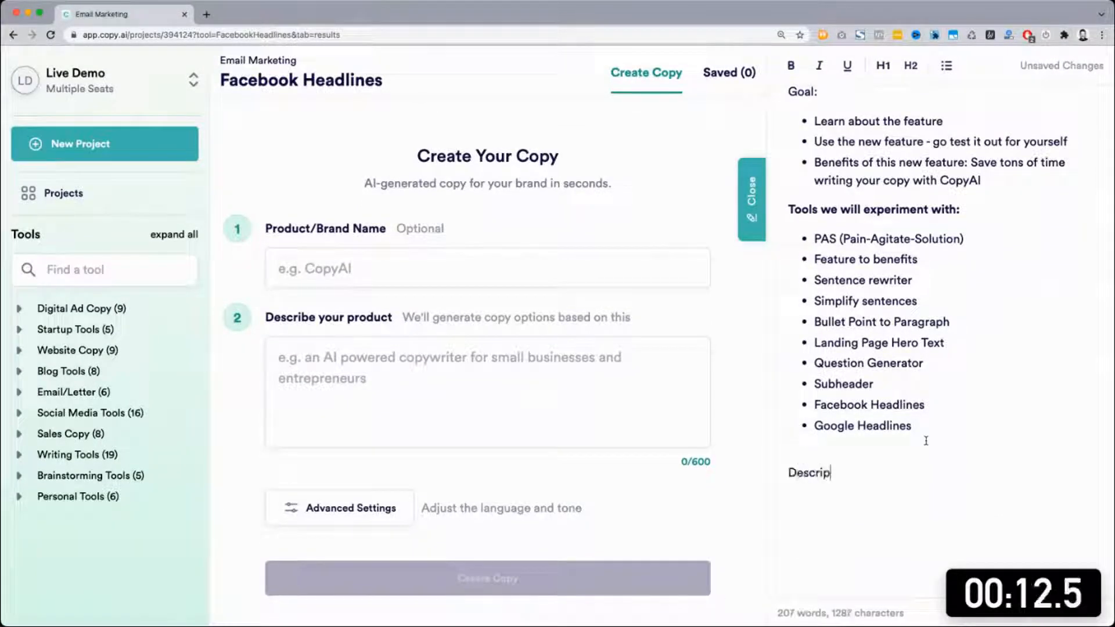
key(Return)
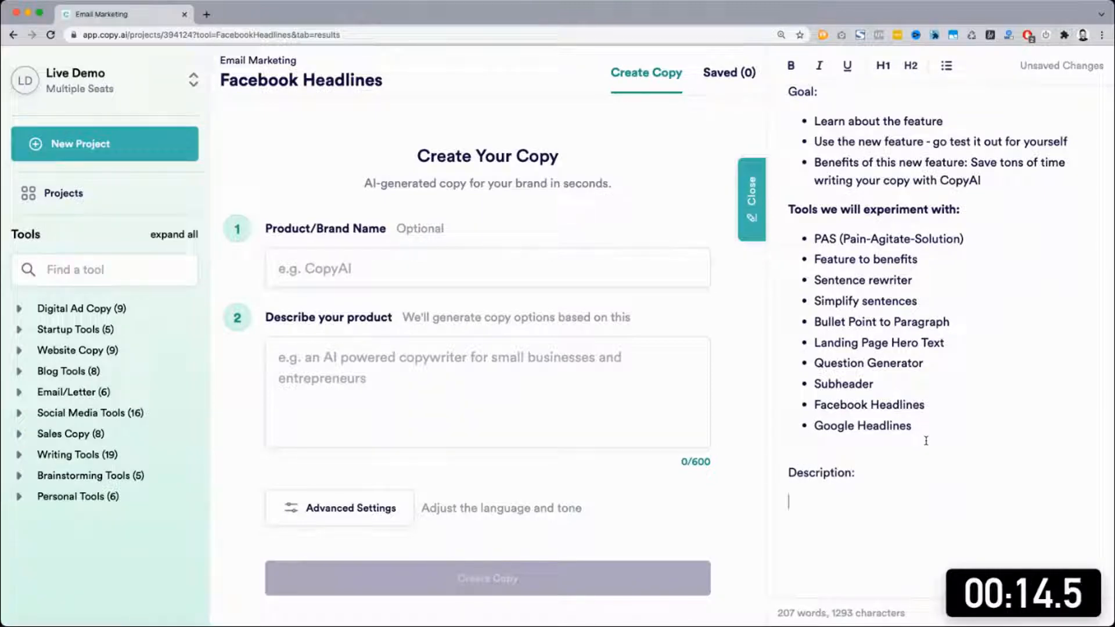
Step: Add the line "Product/Brand: Supercharge" and, under it, a second "Description:" label in the notes
text(Pu)
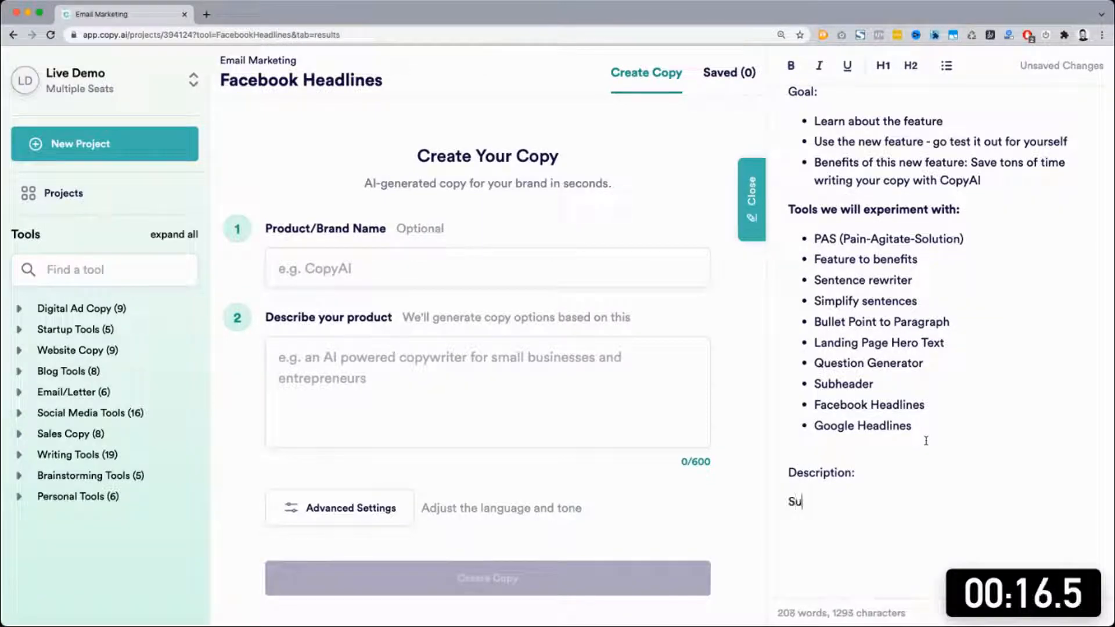
key(BackSpace)
key(BackSpace)
text(Product/Brand)
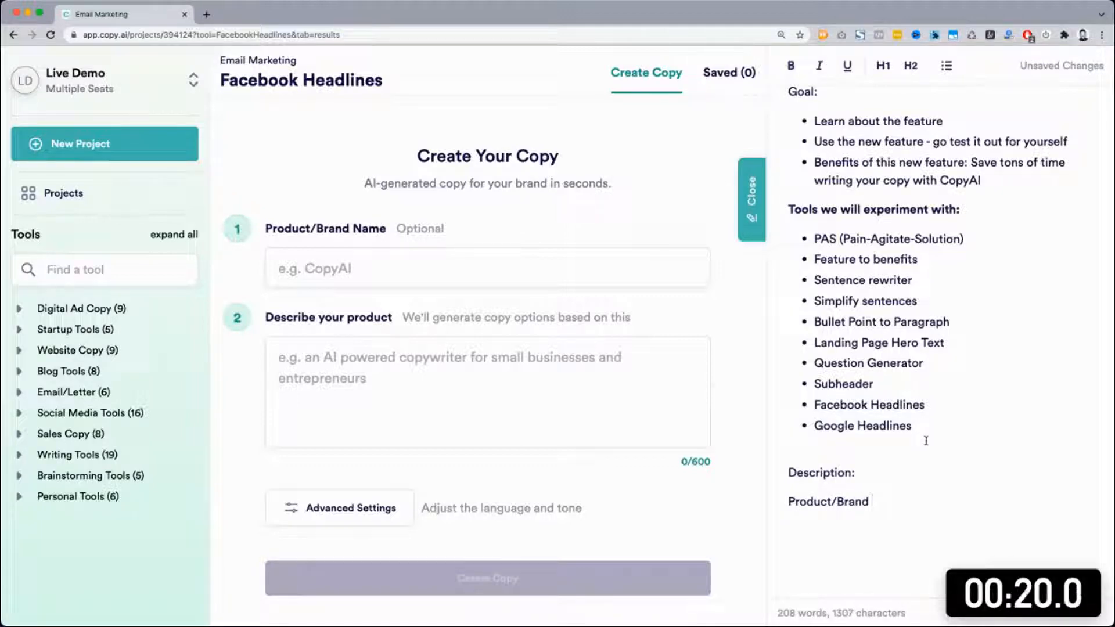
key(BackSpace)
text(: Supercharge)
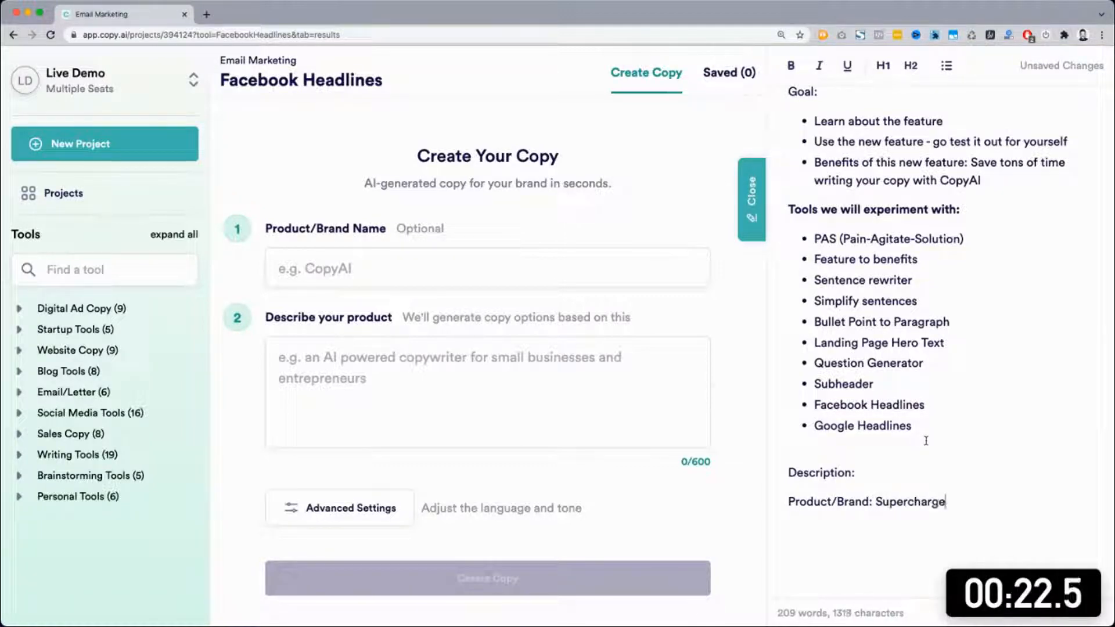
key(Return)
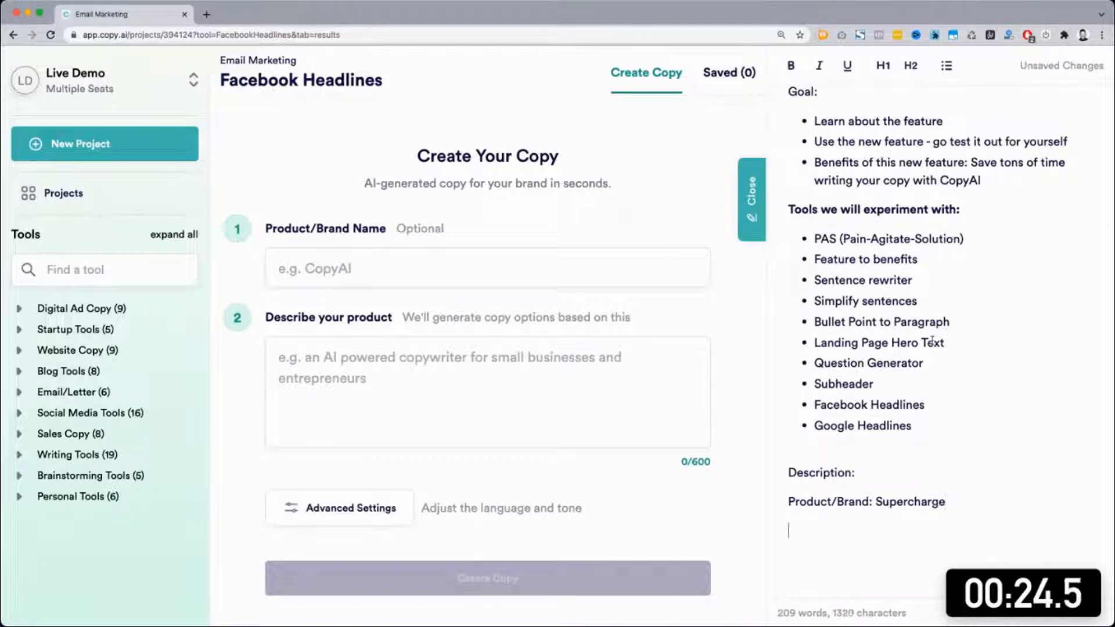
text(Descr)
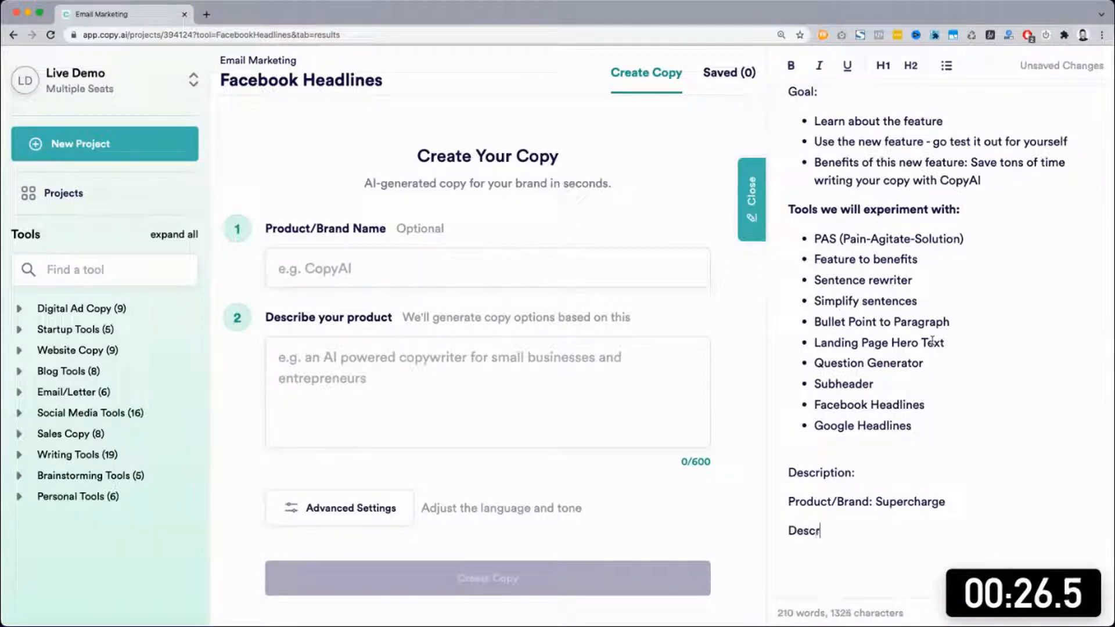
text(iption:)
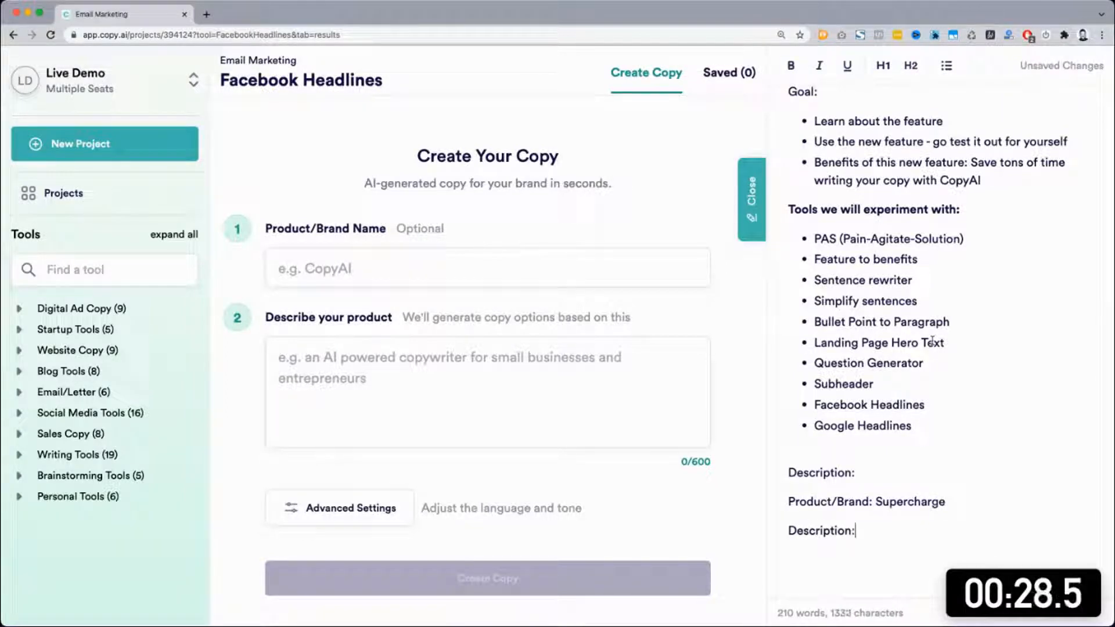
key(Return)
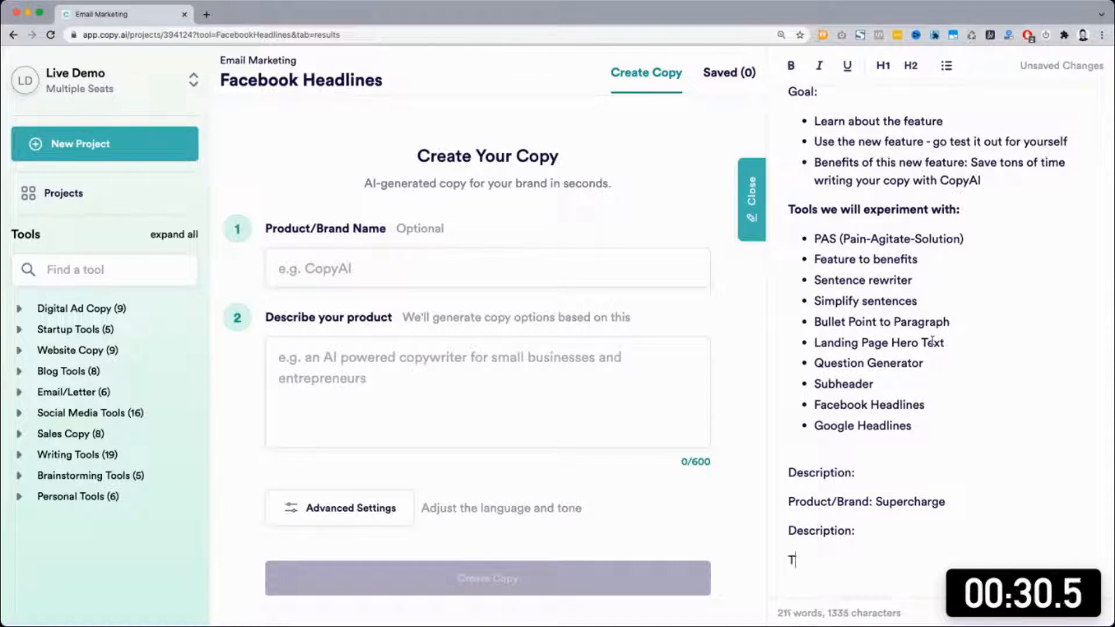
Step: Write the product description "This tool automatically creates a project brief from your website which saves you time."
text(This tool)
scroll(978, 319, down, 3)
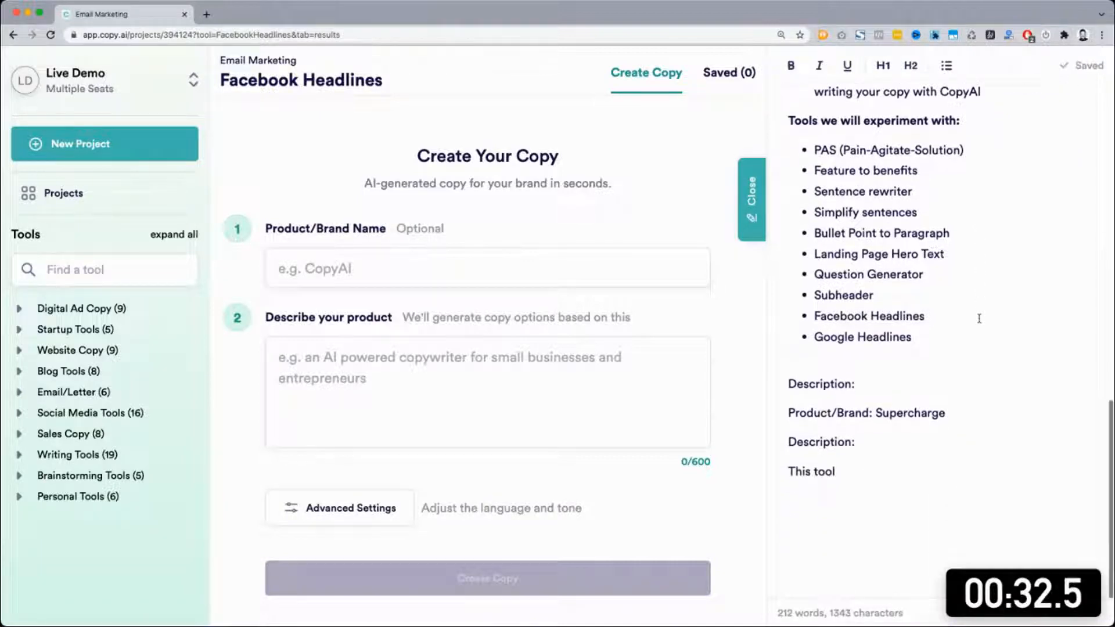
scroll(925, 447, up, 5)
text(auto)
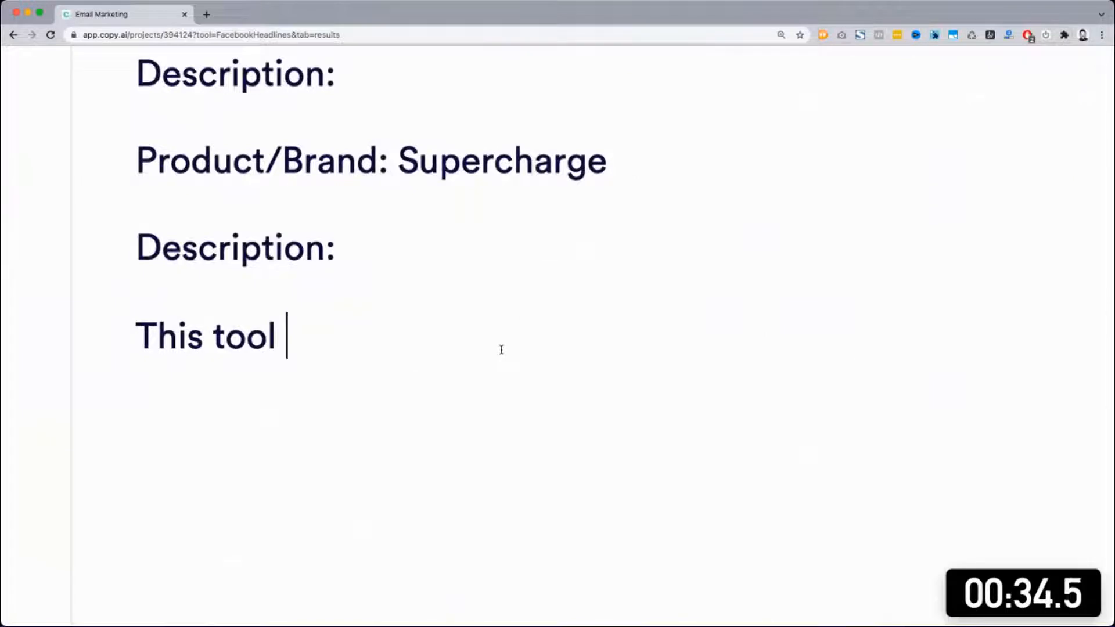
text(matically )
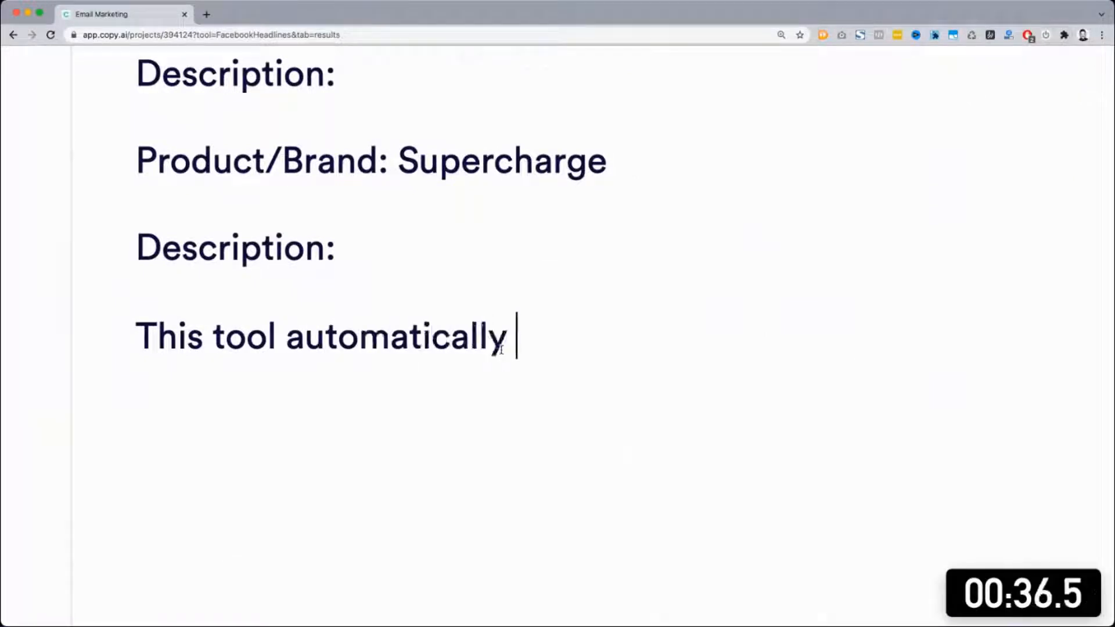
text(creates a p)
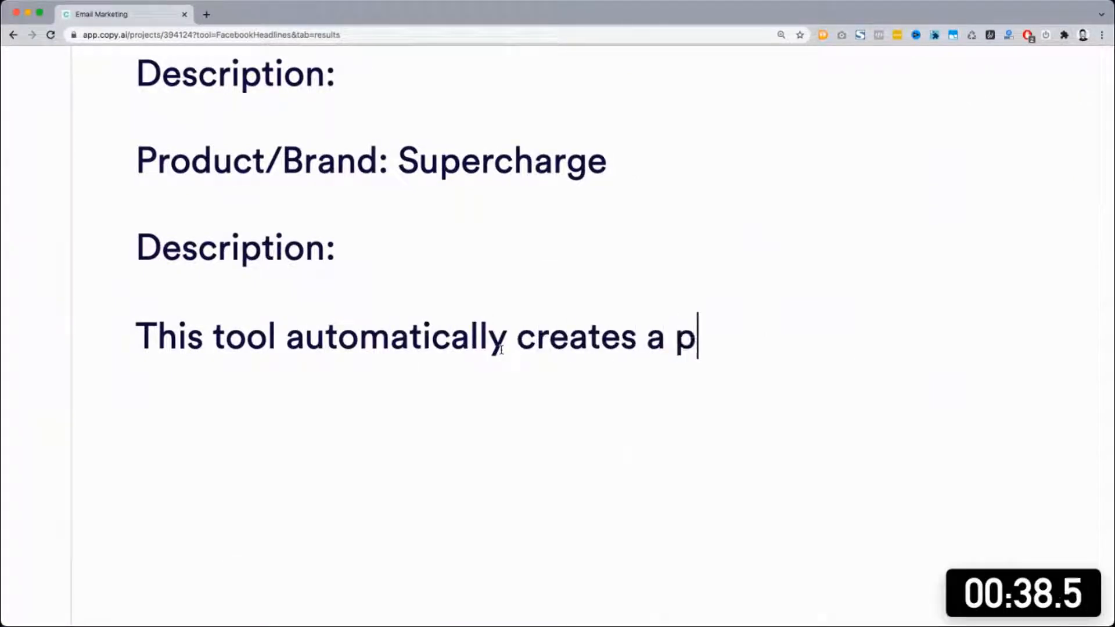
text(roject be)
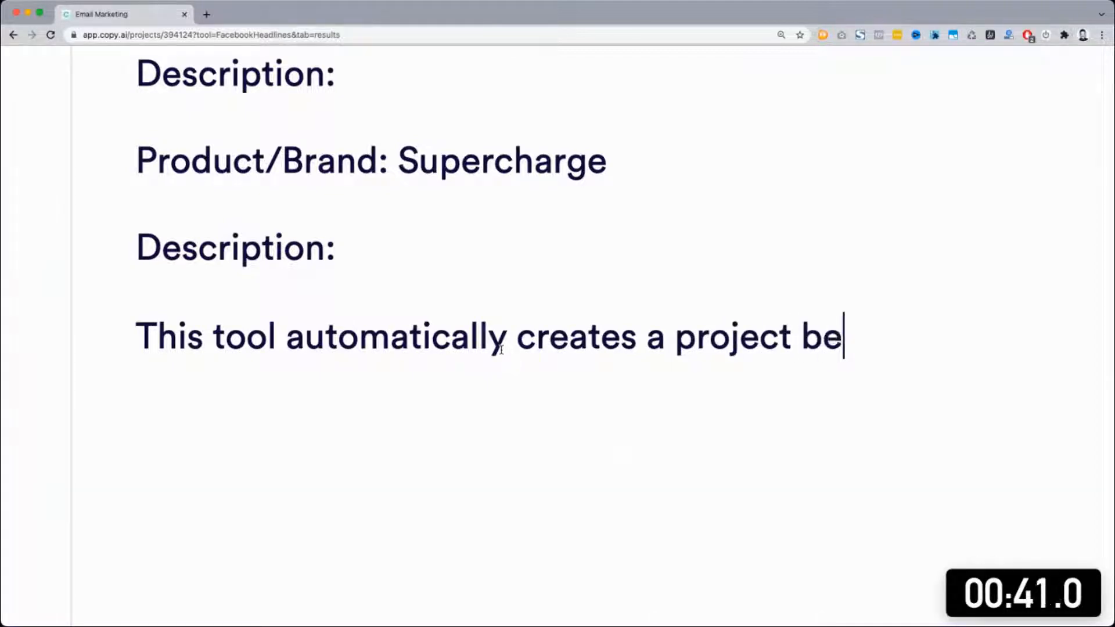
key(BackSpace)
text(rief f)
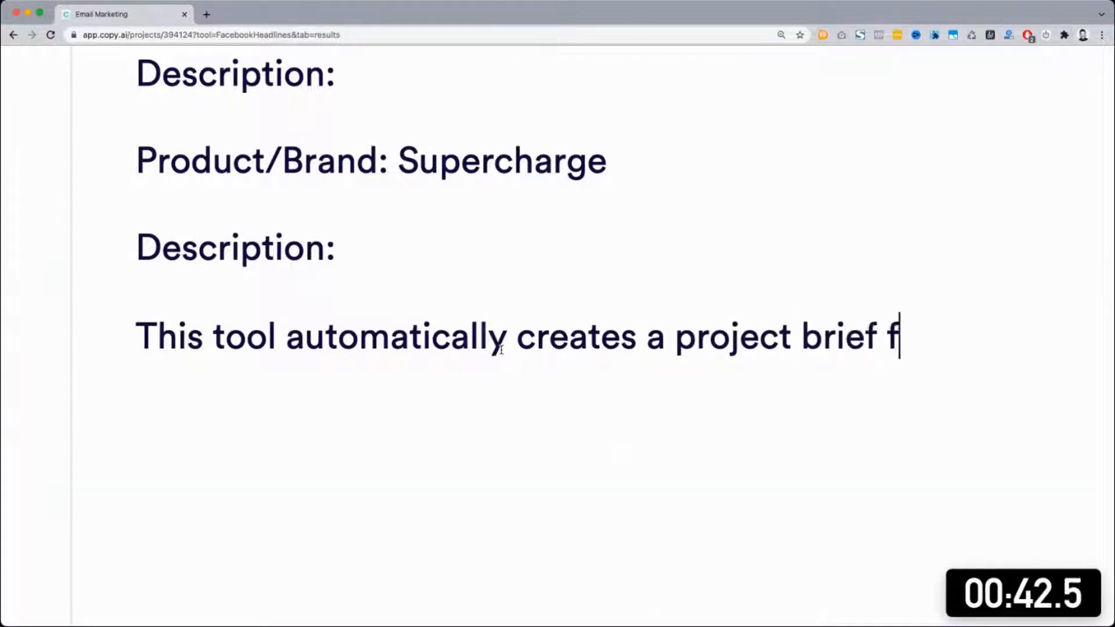
text(rom your websit)
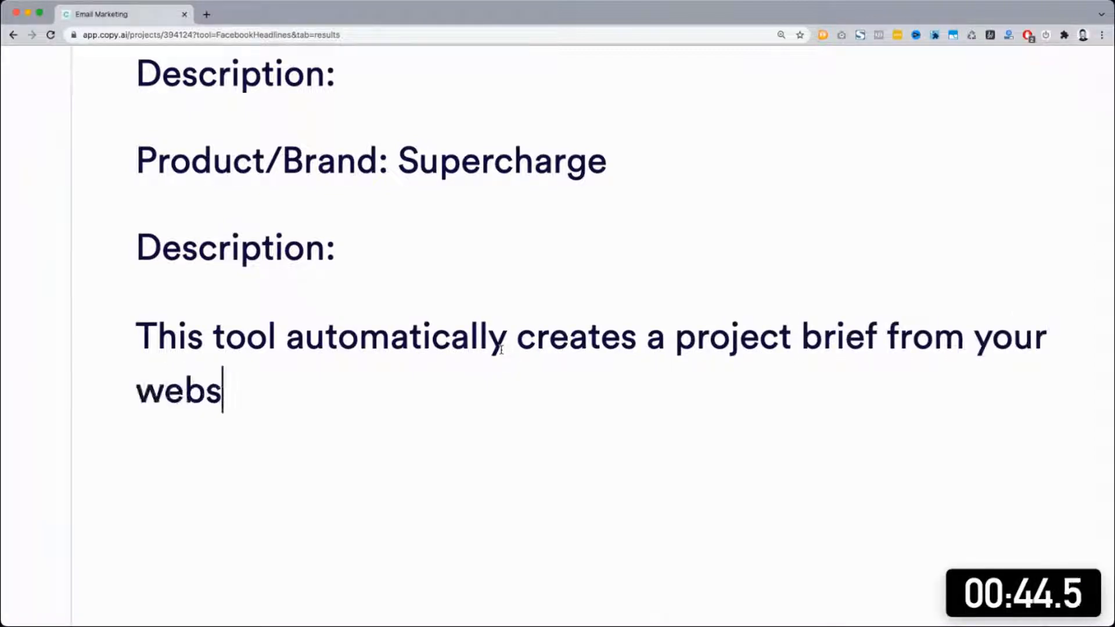
key(BackSpace)
text(ite which sal)
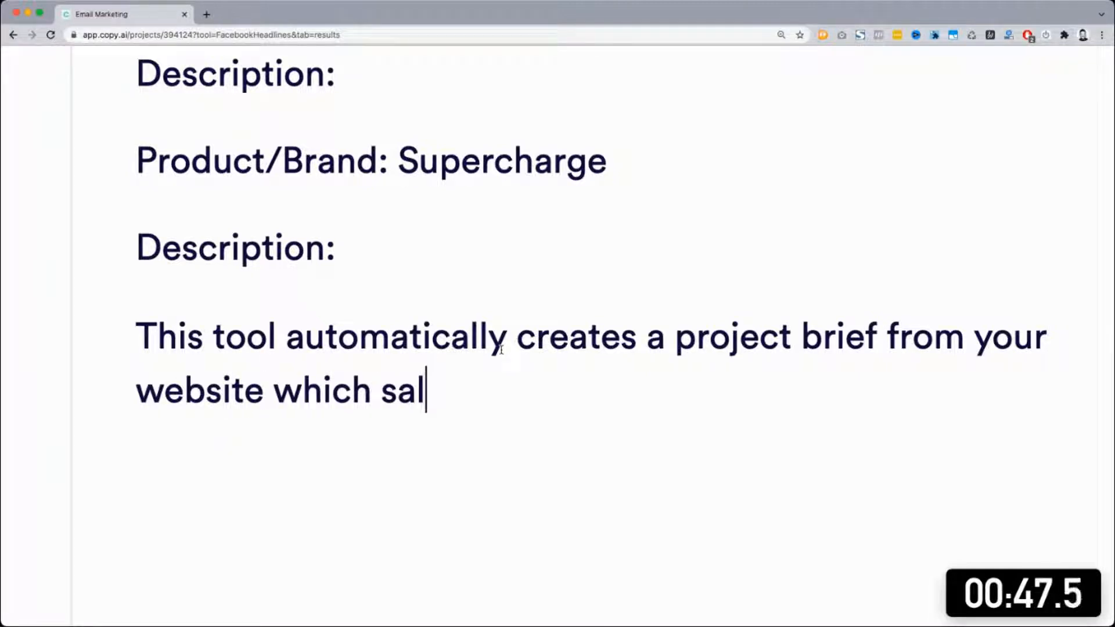
key(BackSpace)
text(ves you time.)
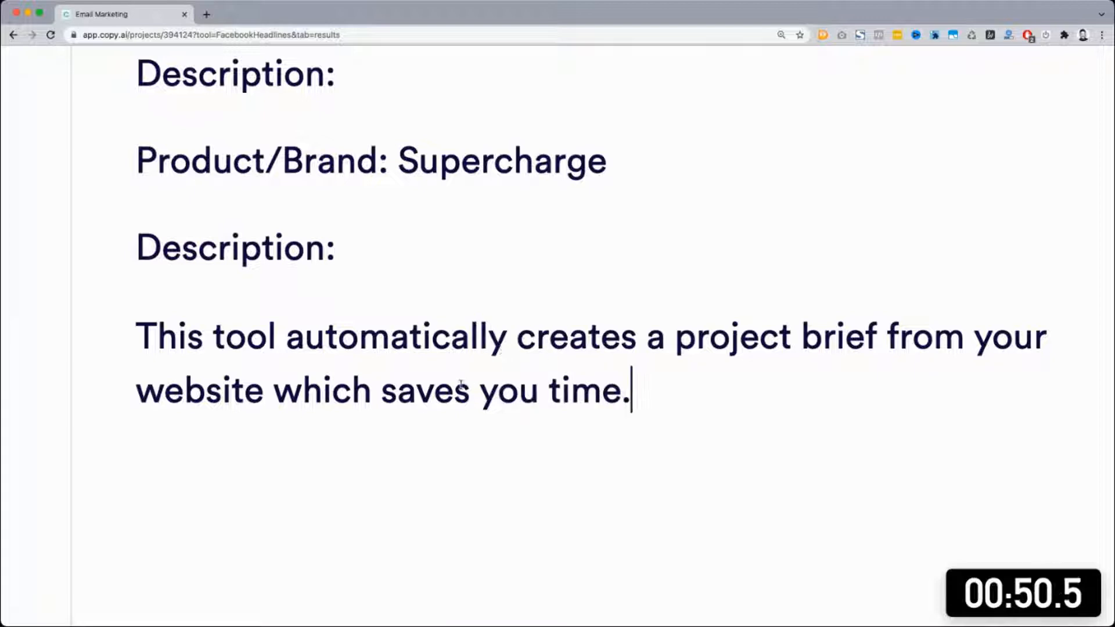
Step: Move "Supercharge" onto its own line below the "Product/Brand:" label in the notes
scroll(540, 403, up, 1)
scroll(540, 403, up, 1)
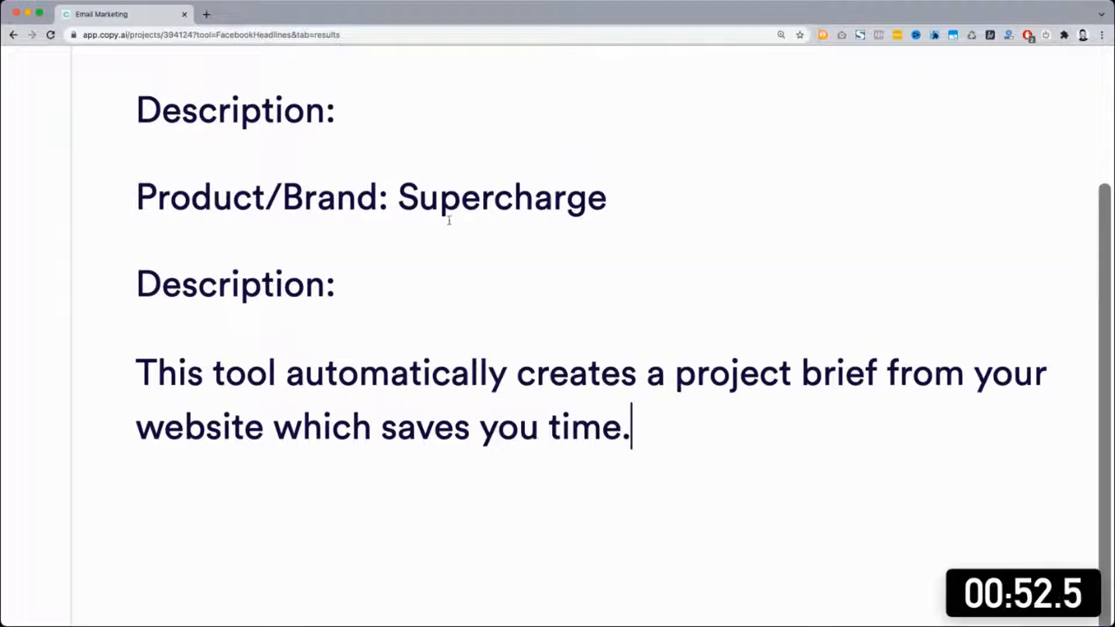
click(400, 198)
key(Return)
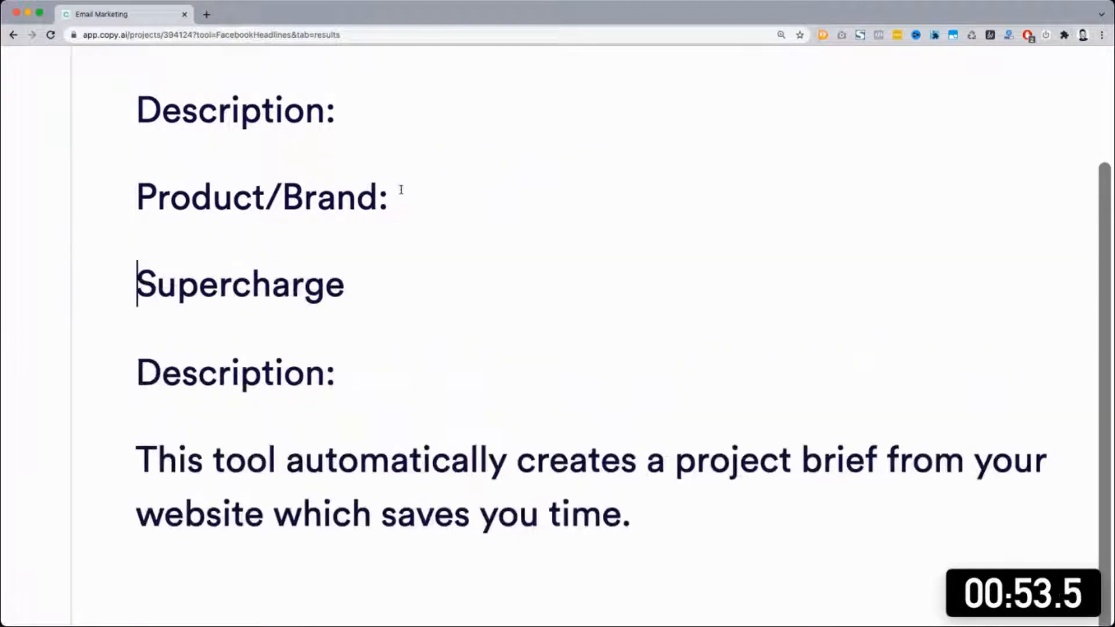
triple_click(230, 203)
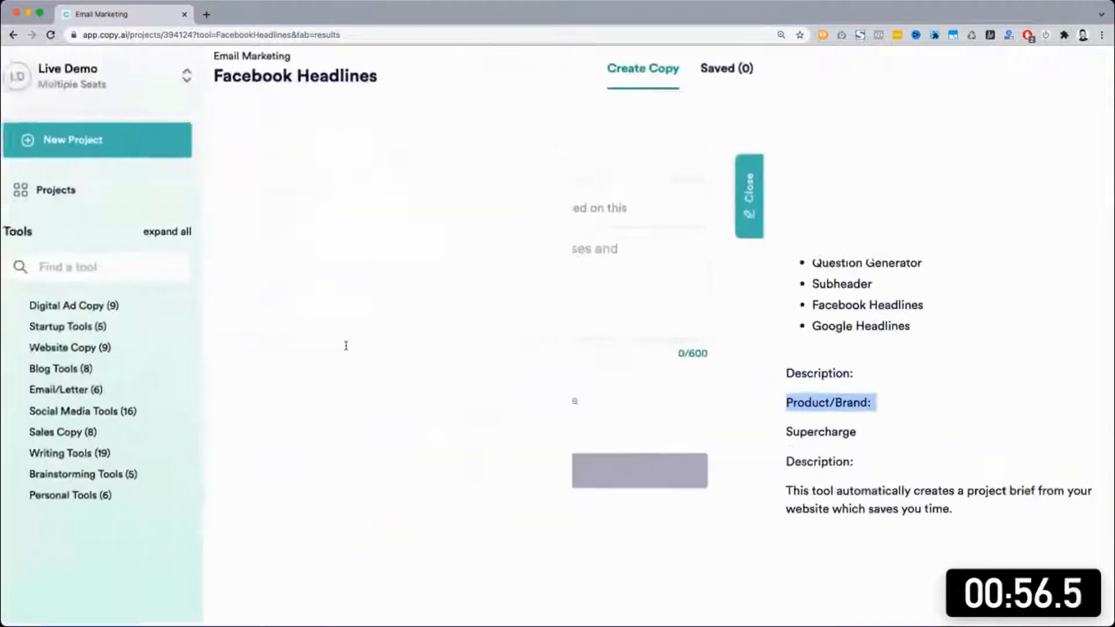
Step: Copy the sentence "This tool automatically creates a project brief from your website which saves you time." from the notes
scroll(830, 487, down, 1)
triple_click(829, 491)
key(super+c)
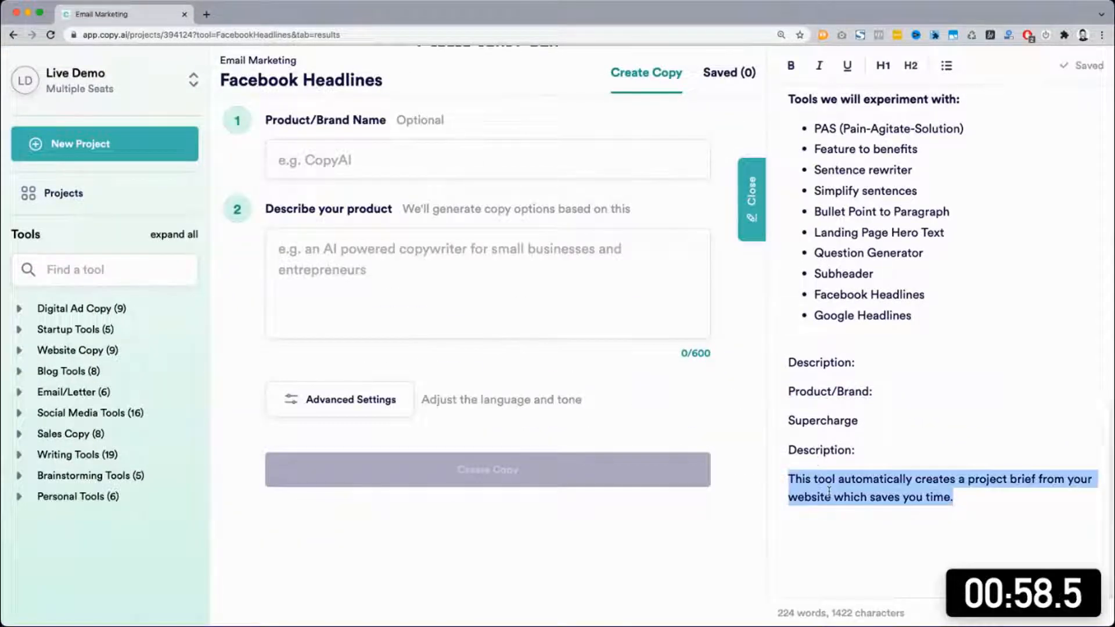
click(813, 440)
scroll(815, 461, up, 1)
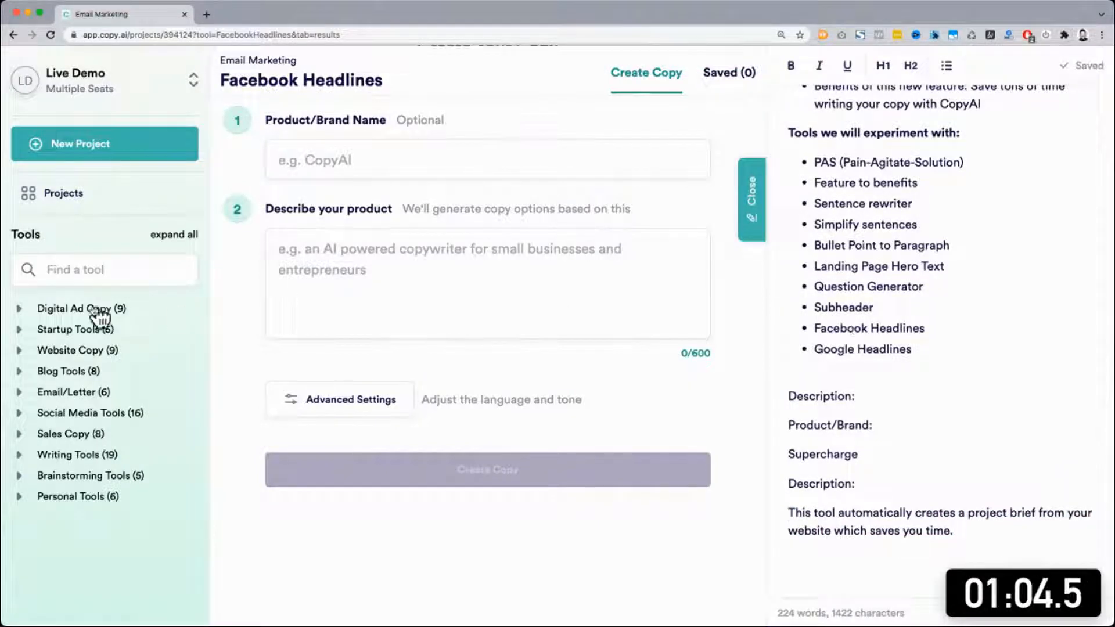
Step: Find the Product Descriptions tool by searching for "des" and paste the copied sentence as its product description
click(66, 272)
text(des)
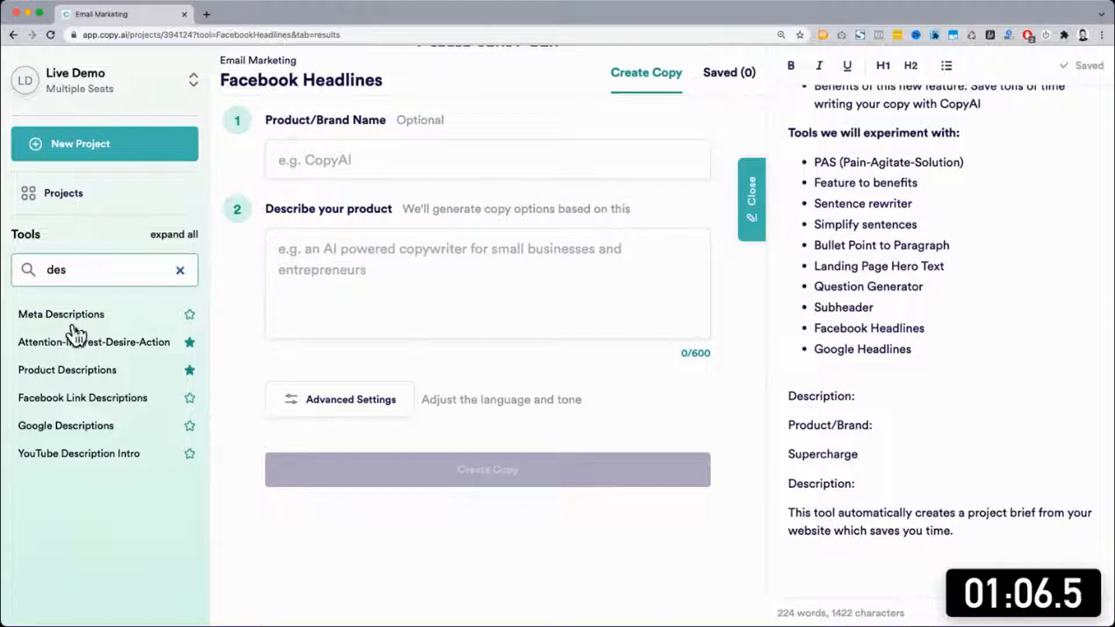
click(82, 371)
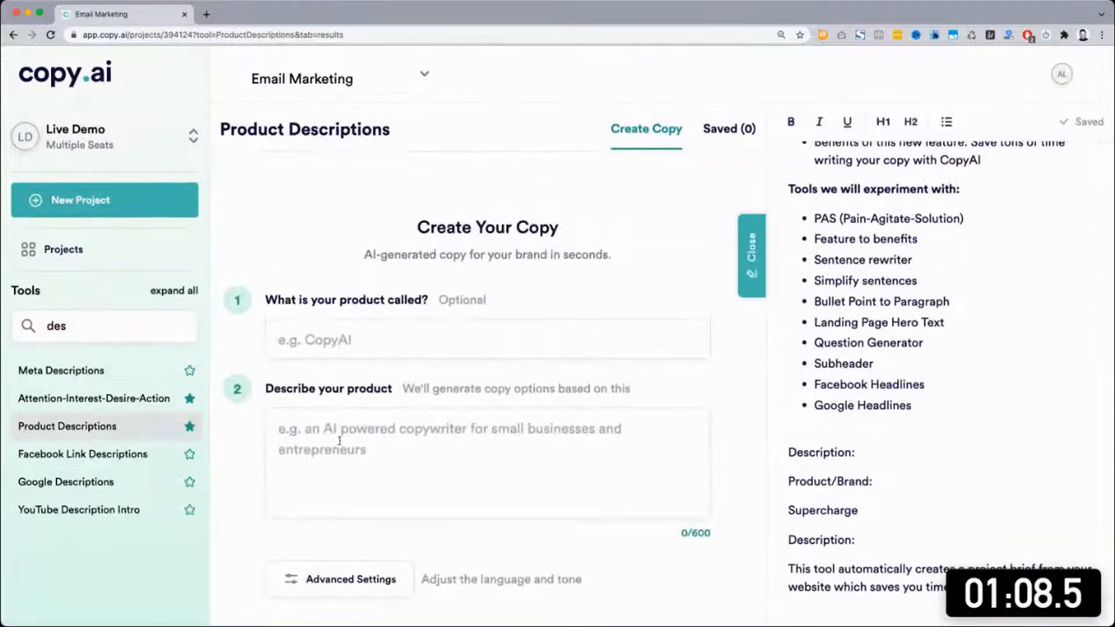
click(504, 443)
key(super+v)
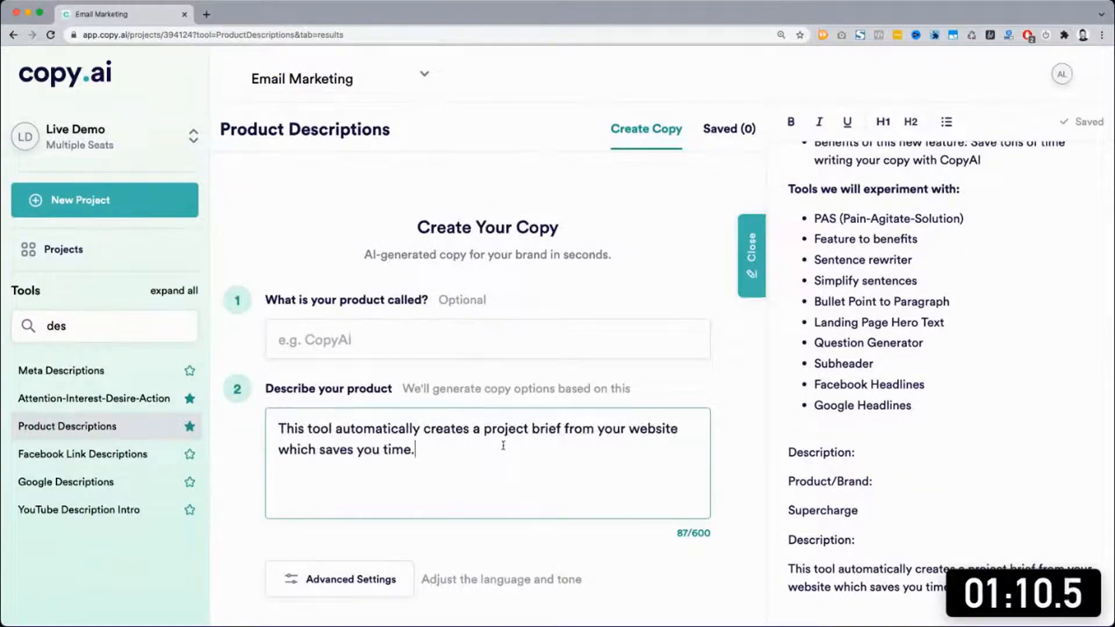
Step: Copy "Supercharge" from the notes into the product name of the Product Descriptions form
scroll(904, 431, up, 3)
scroll(904, 431, up, 2)
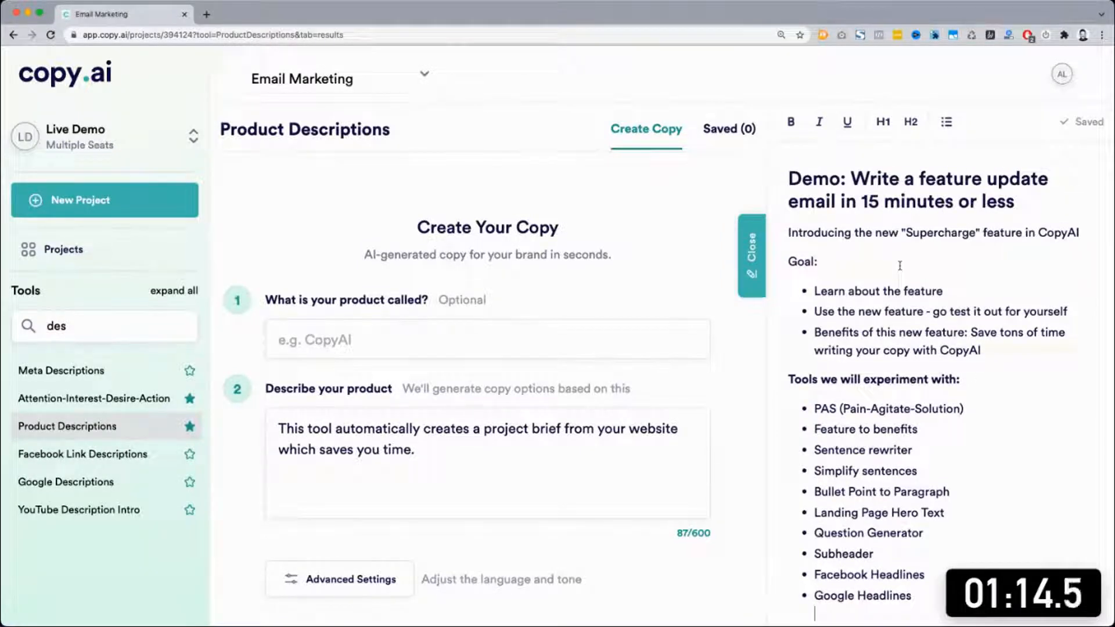
scroll(899, 265, down, 1)
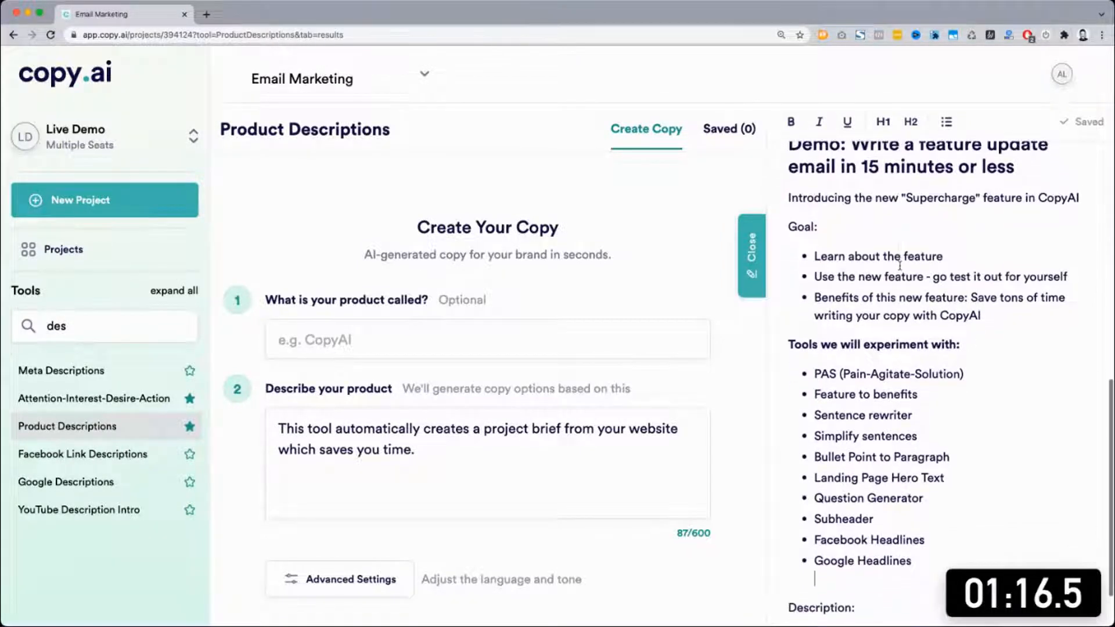
scroll(982, 242, down, 5)
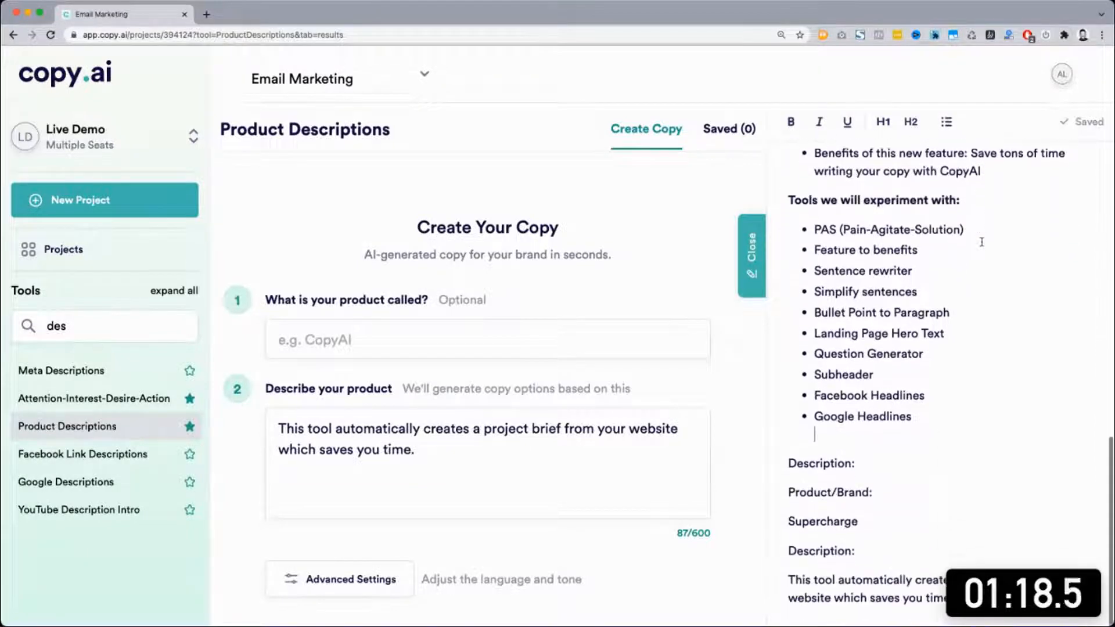
double_click(829, 433)
key(super+c)
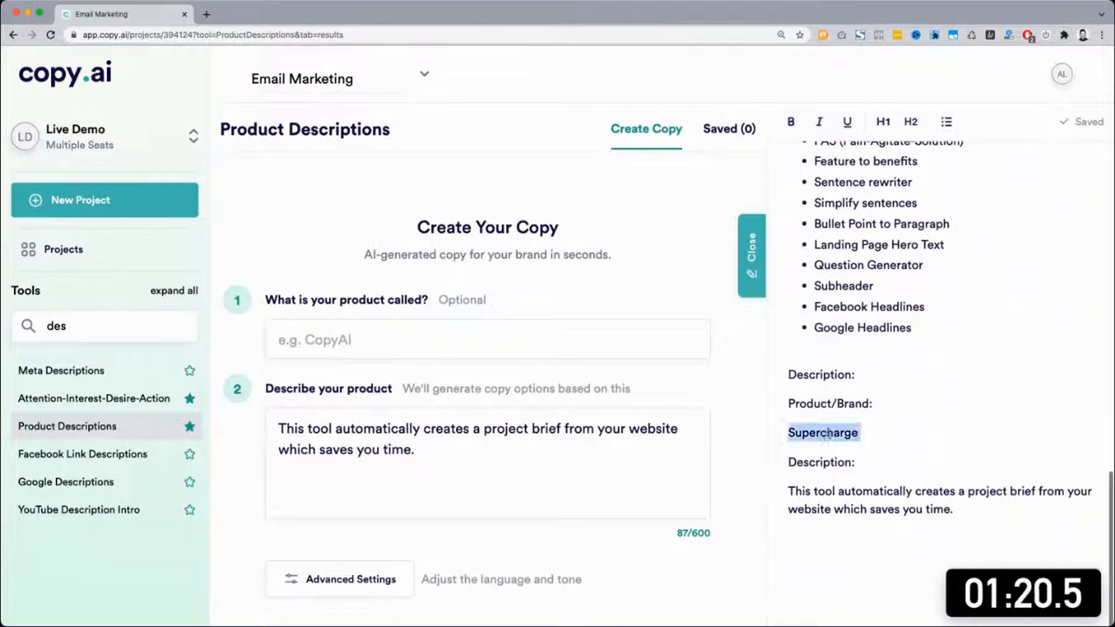
click(436, 352)
key(super+v)
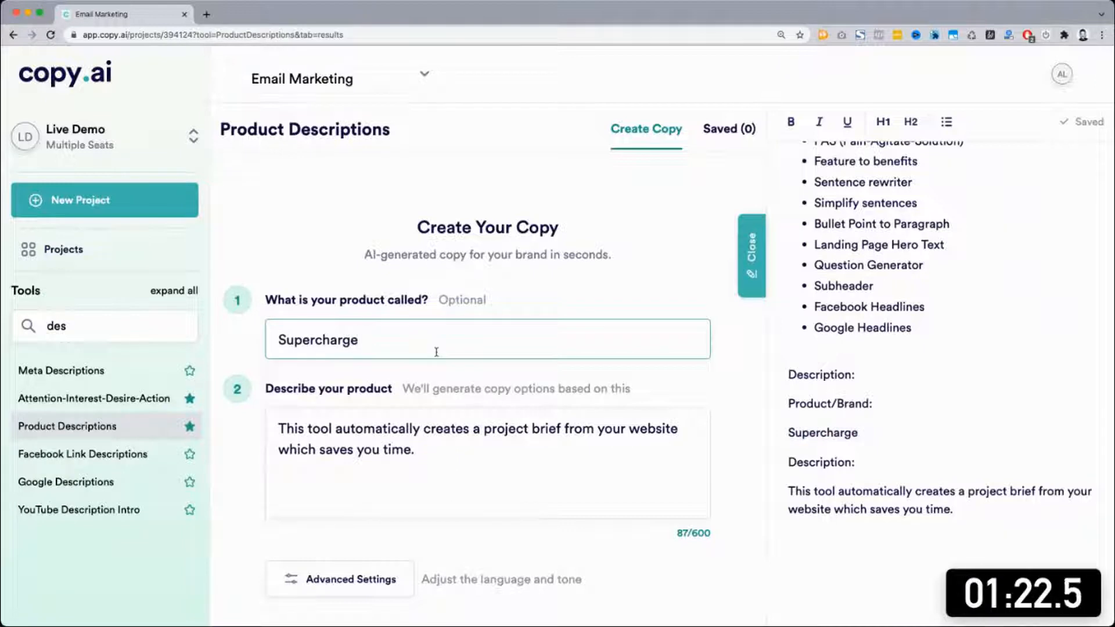
Step: Extend the product name to "Supercharge by CopyAI"
click(982, 378)
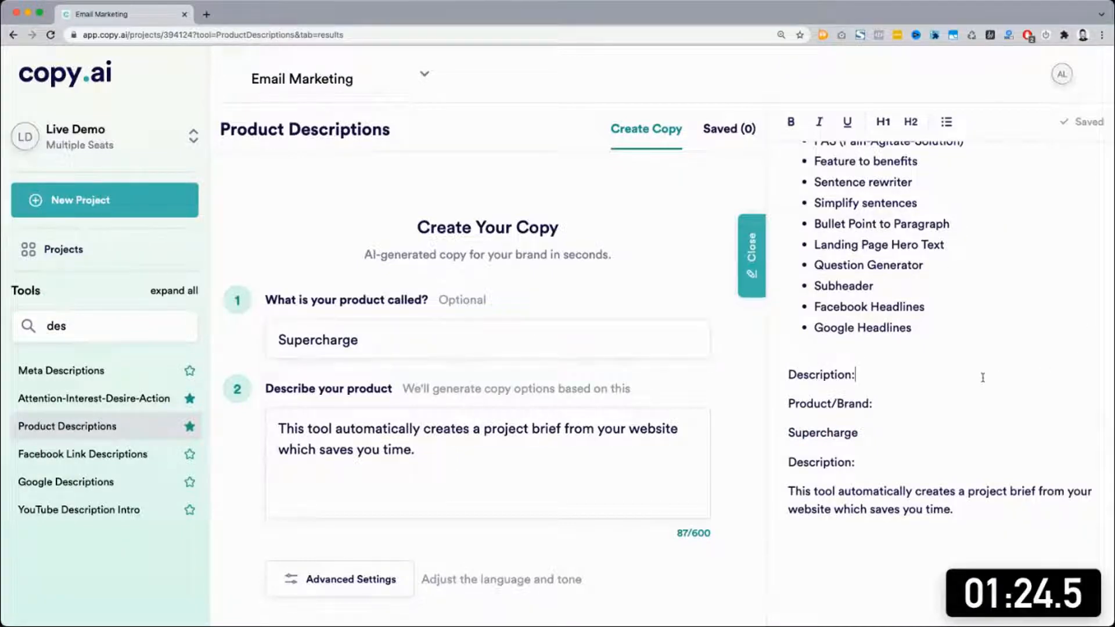
click(419, 347)
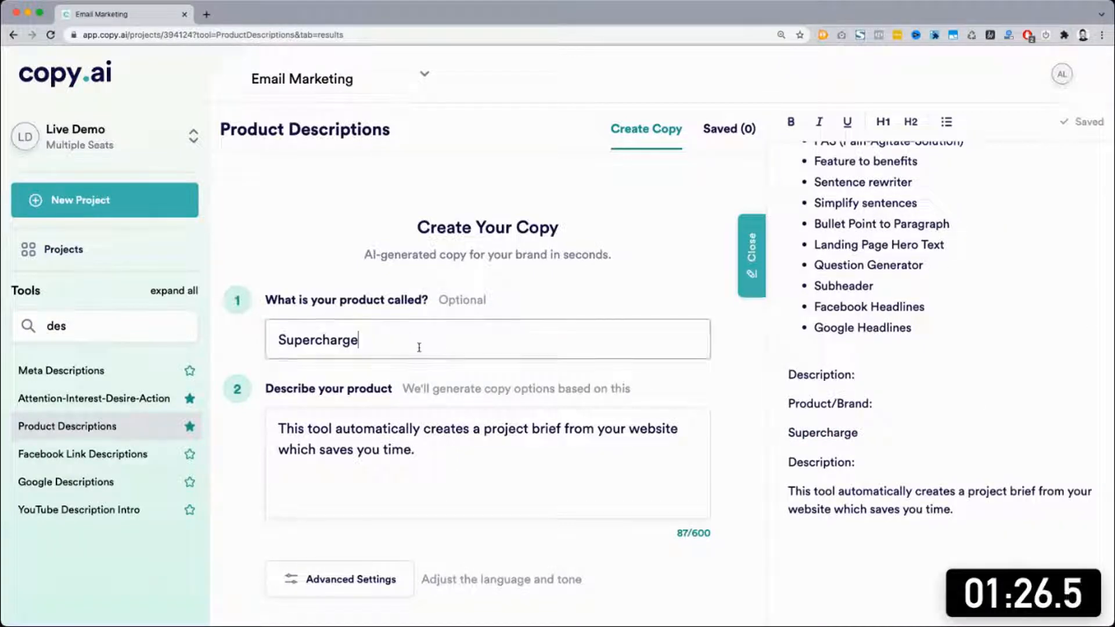
text(by CopyAI)
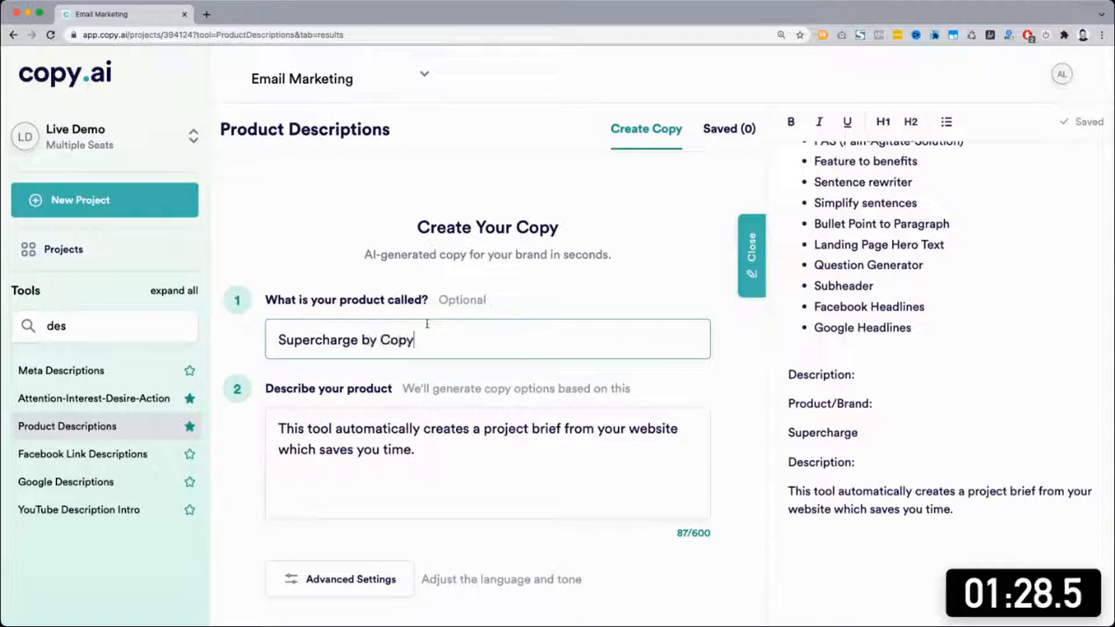
click(306, 437)
Step: Look through the tone options in the advanced settings and try the Adventurous tone
scroll(349, 437, down, 2)
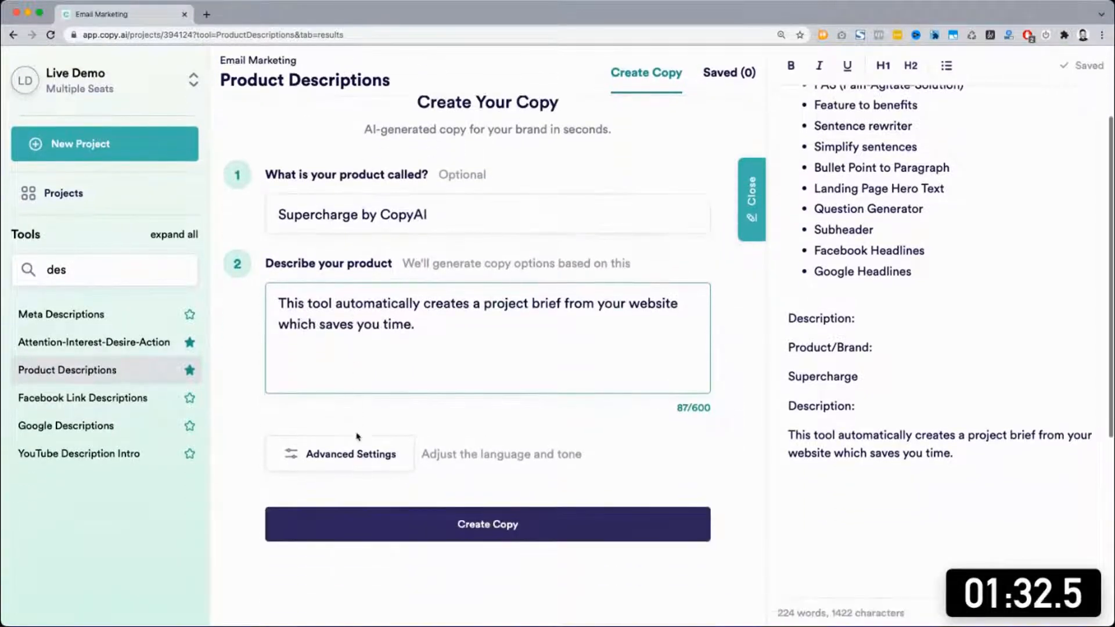
click(357, 459)
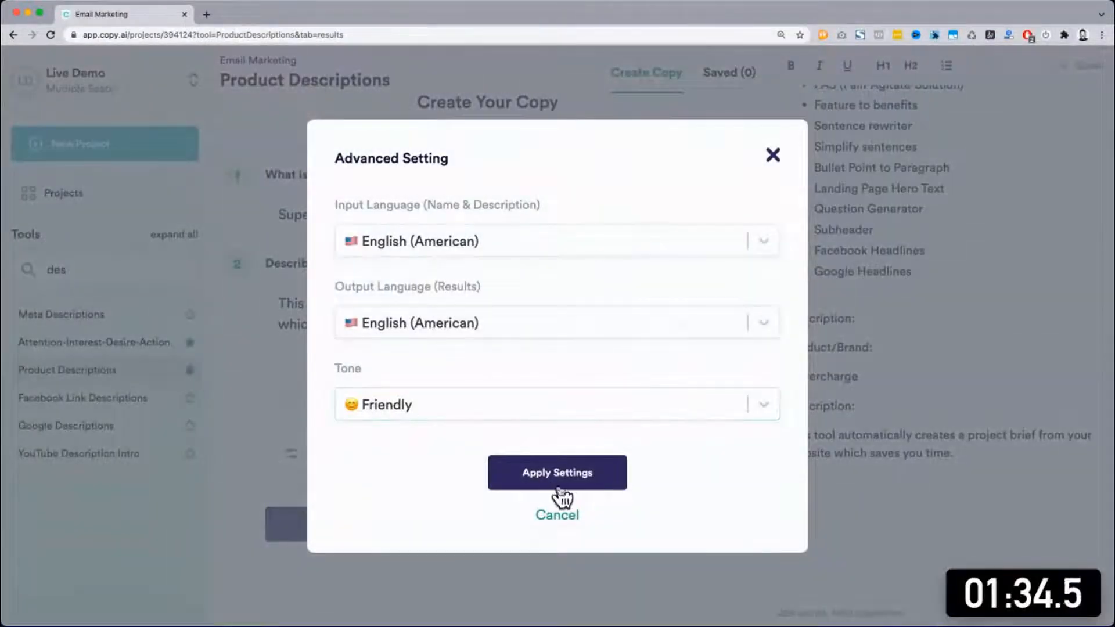
click(421, 414)
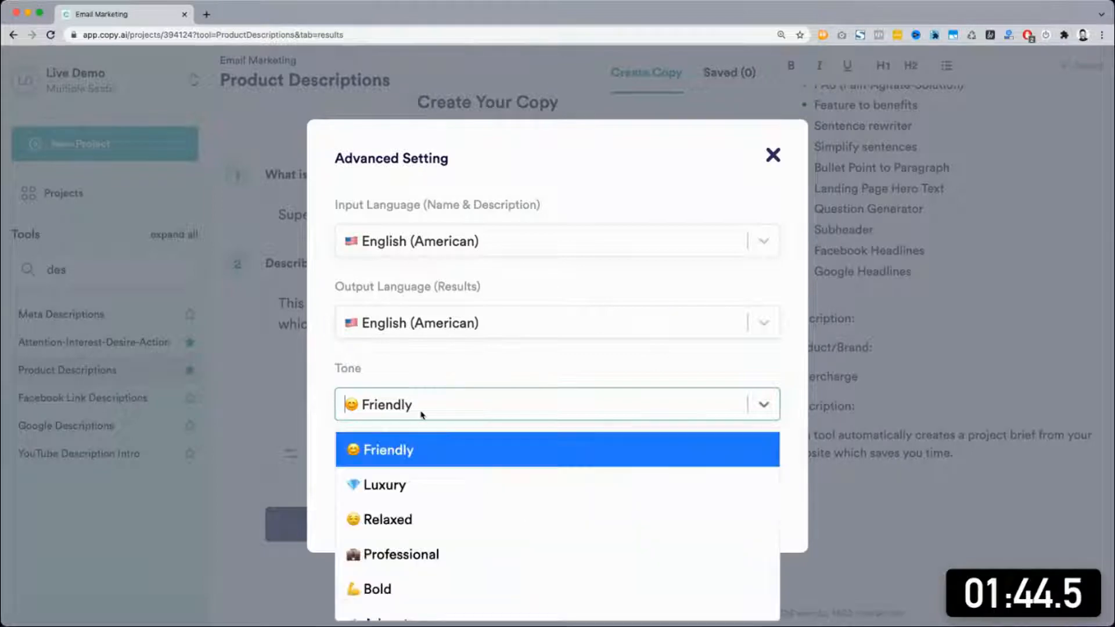
scroll(460, 534, down, 1)
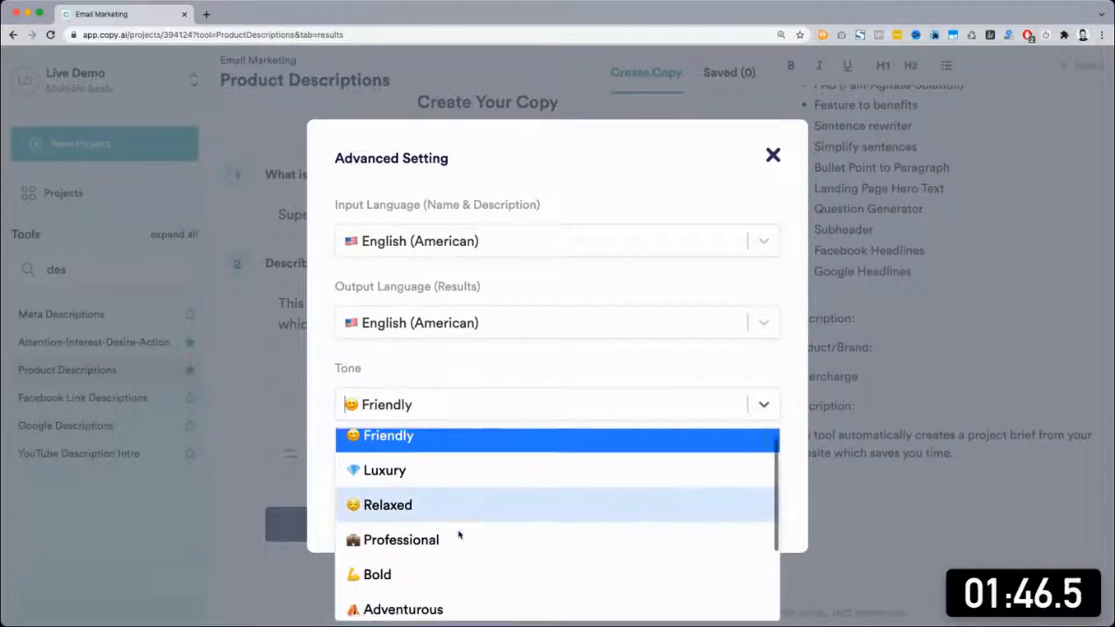
scroll(459, 531, down, 1)
scroll(430, 493, up, 2)
scroll(494, 475, down, 1)
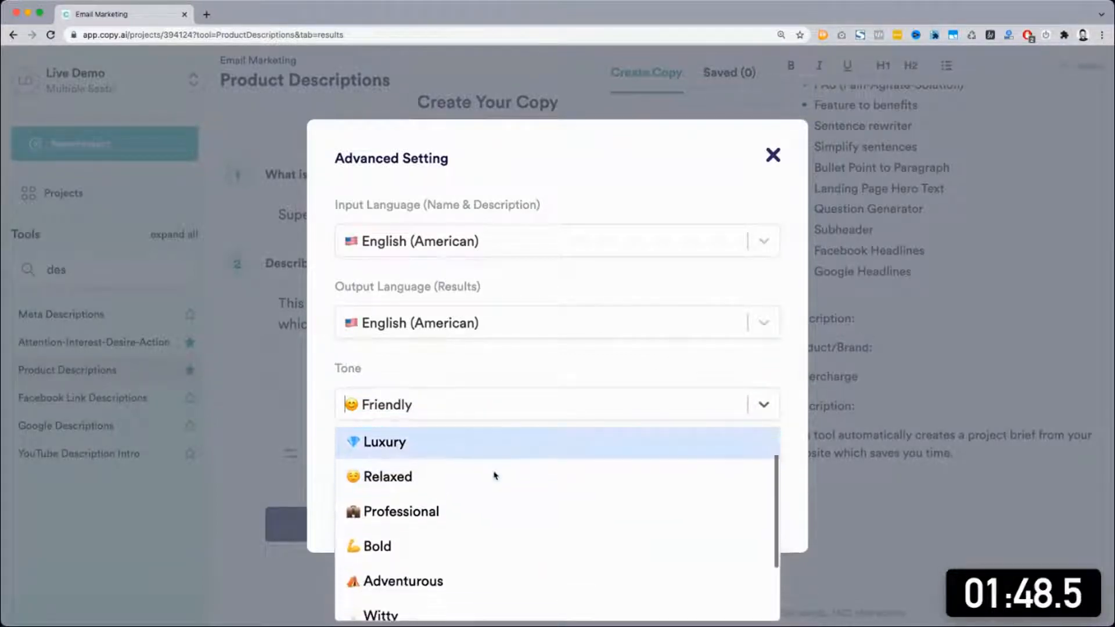
scroll(494, 475, down, 3)
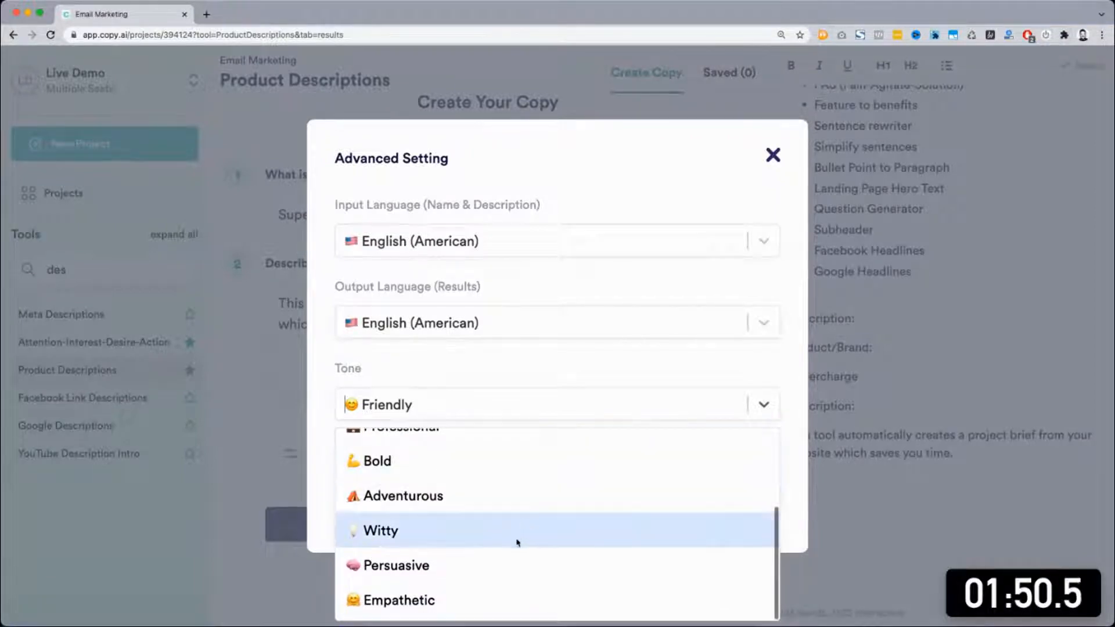
click(496, 511)
Step: Set the tone to Friendly and apply the advanced settings
click(423, 417)
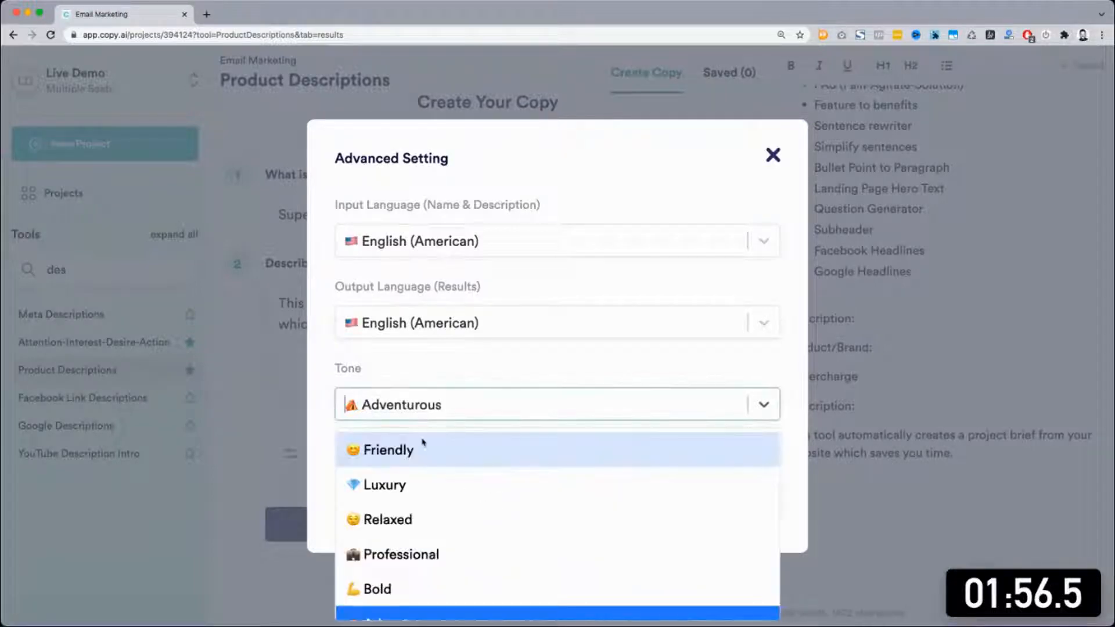
click(426, 452)
click(565, 472)
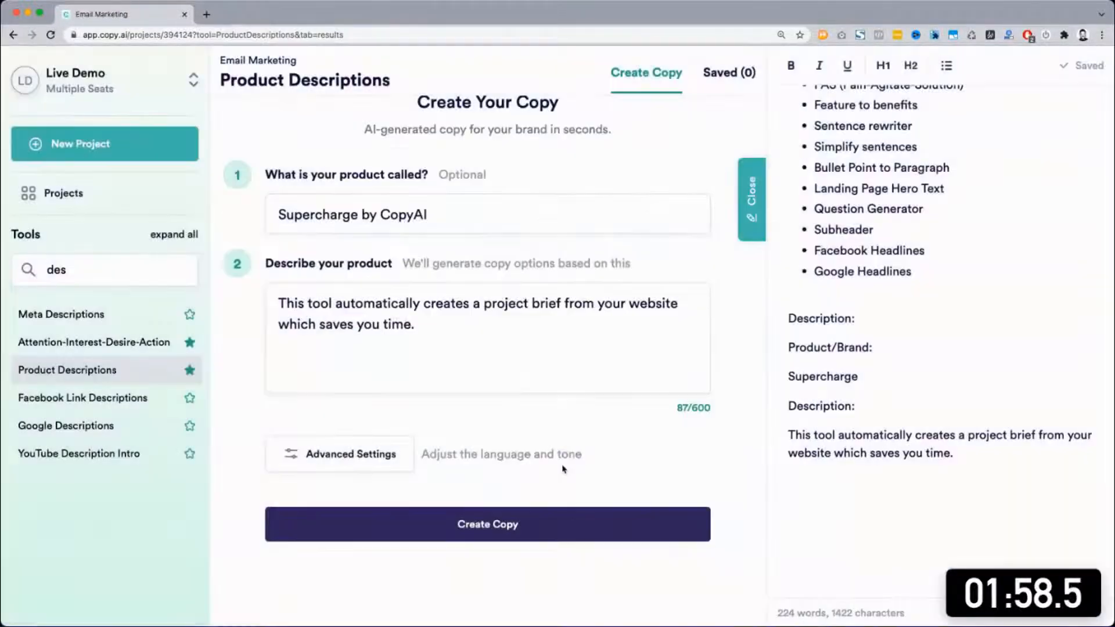
Step: Generate the product description copy and read through the first results
click(517, 513)
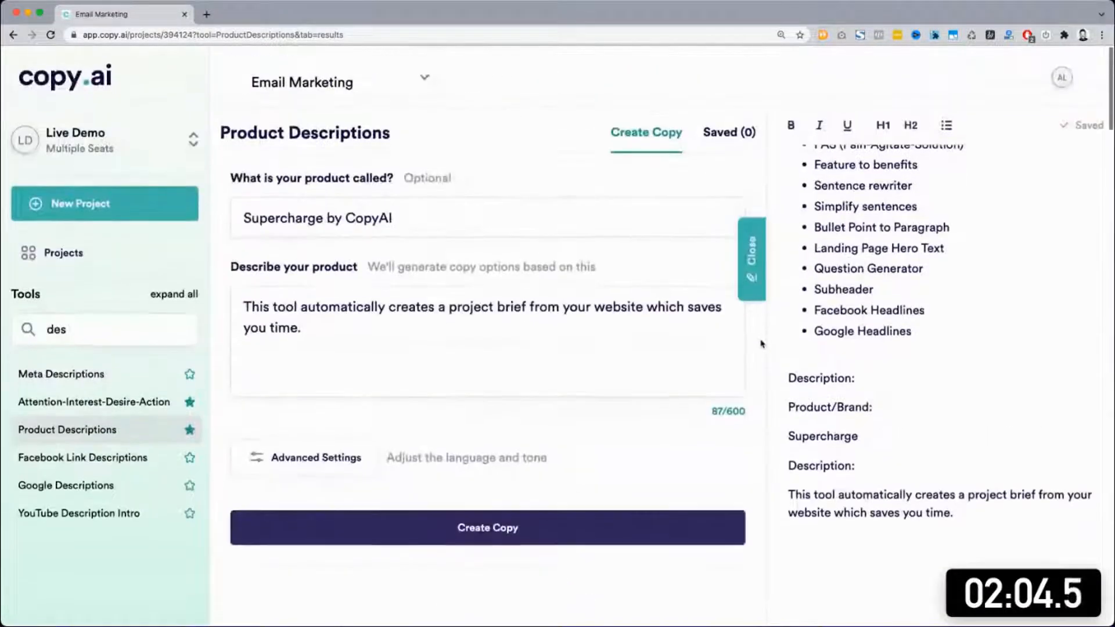
scroll(762, 344, down, 5)
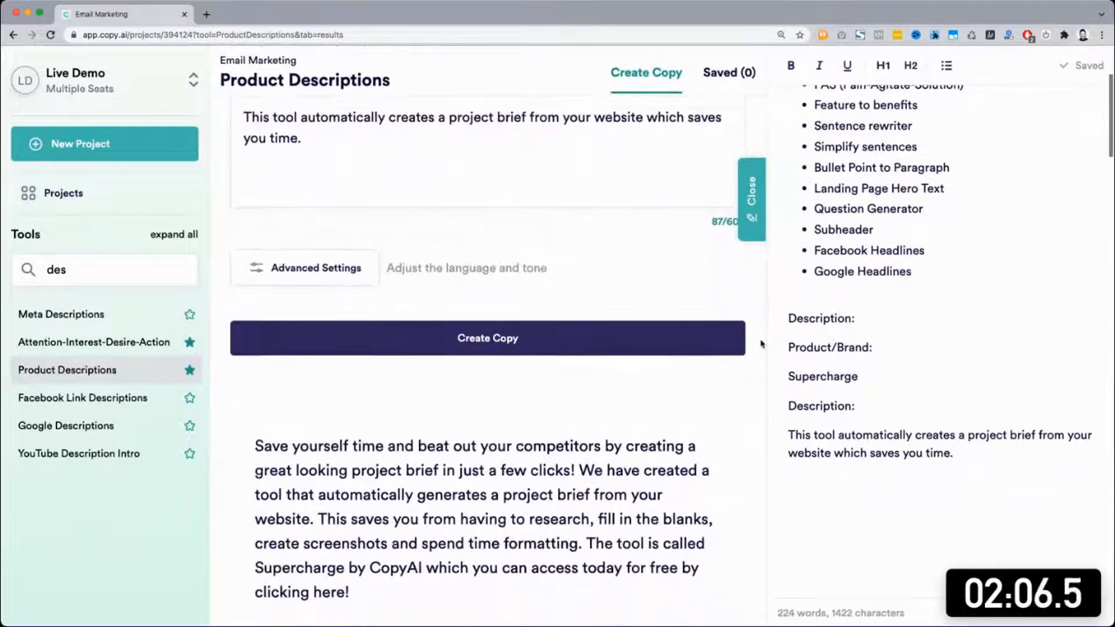
scroll(761, 343, down, 2)
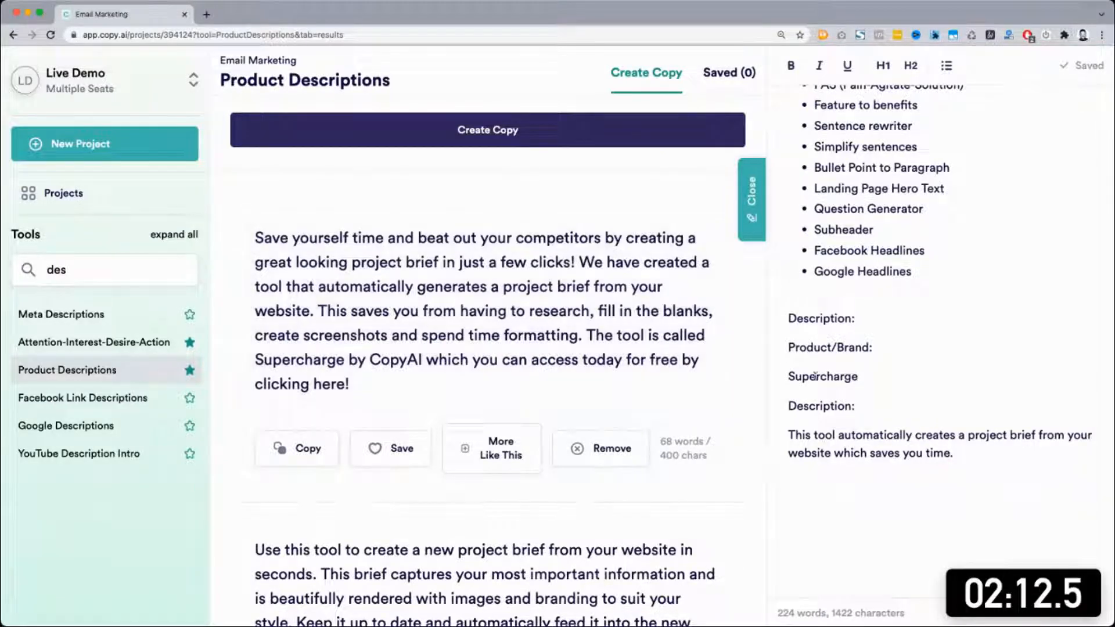
scroll(813, 388, down, 1)
scroll(734, 444, down, 3)
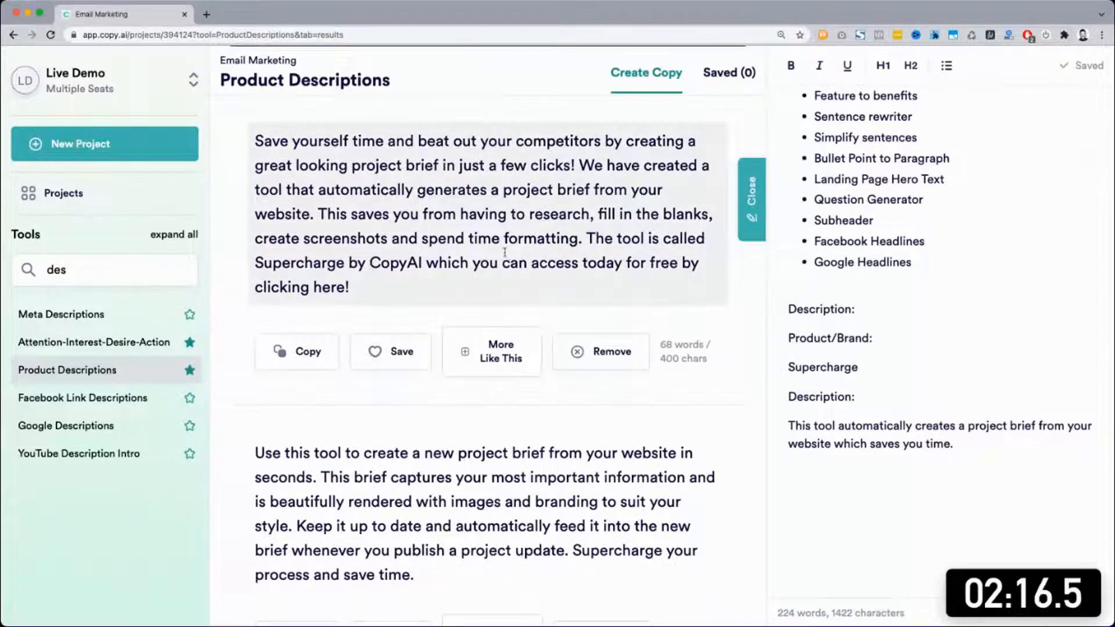
scroll(504, 252, down, 1)
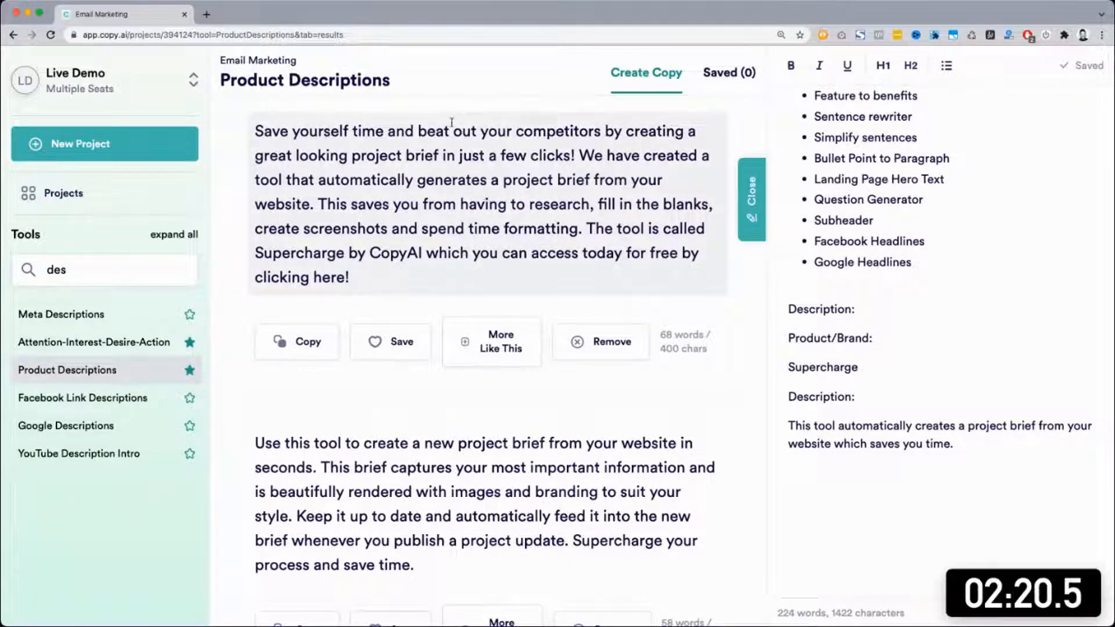
Step: Delete the phrase "and beat out your competitors" from the first generated description
click(405, 132)
drag(384, 132, 600, 131)
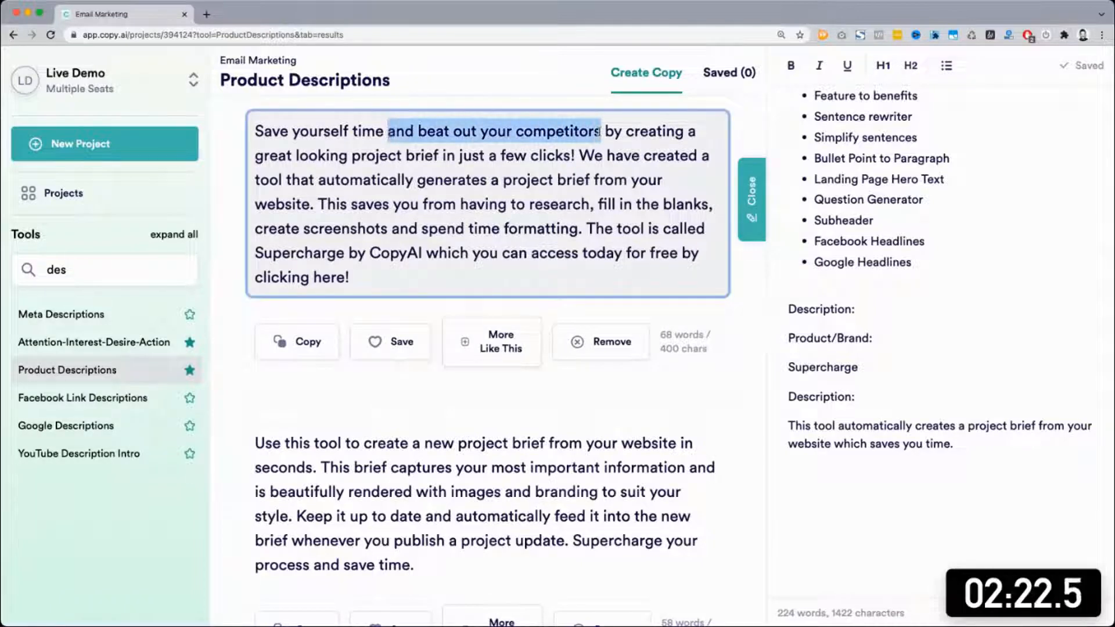
key(BackSpace)
key(BackSpace)
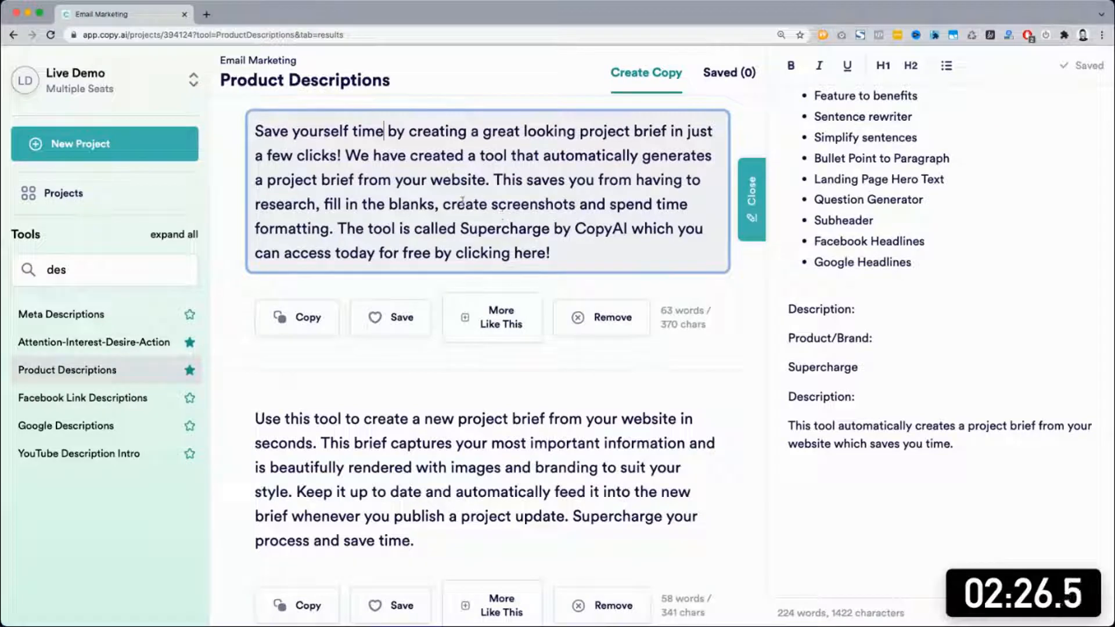
Step: Delete the whole sentence beginning "This saves you from having to research" from the first generated description
drag(443, 204, 328, 228)
key(BackSpace)
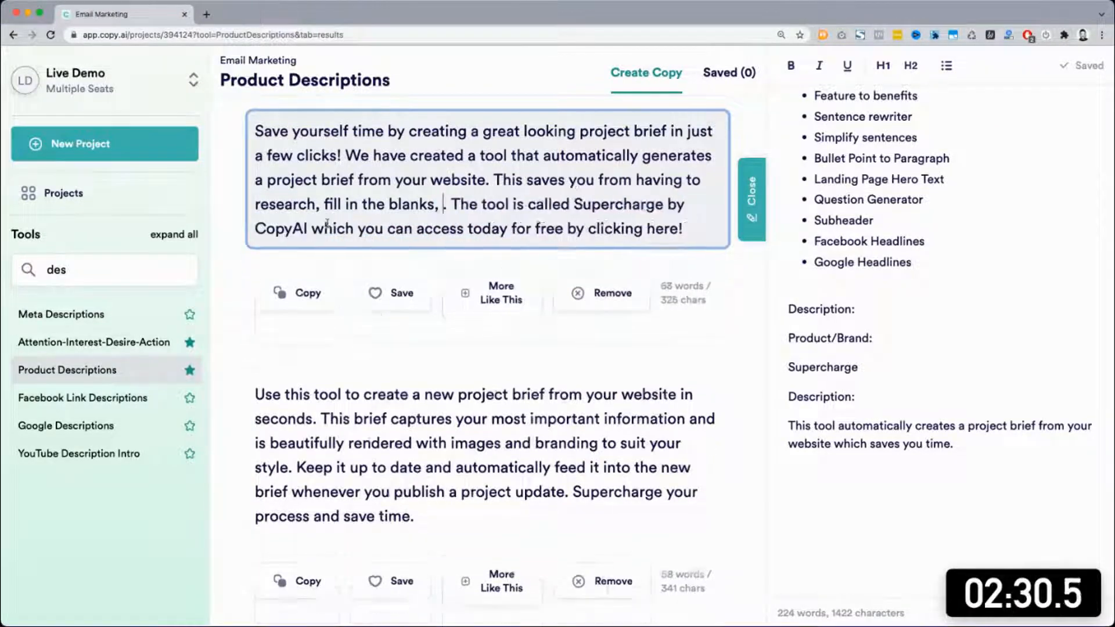
key(BackSpace)
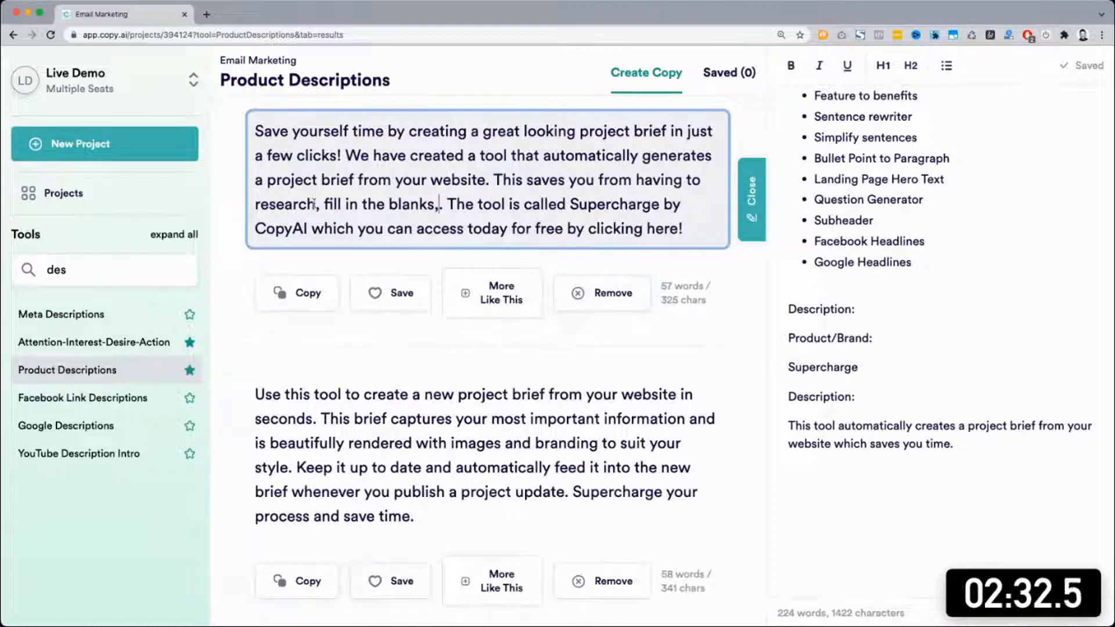
shift+click(498, 177)
key(BackSpace)
key(BackSpace)
key(BackSpace)
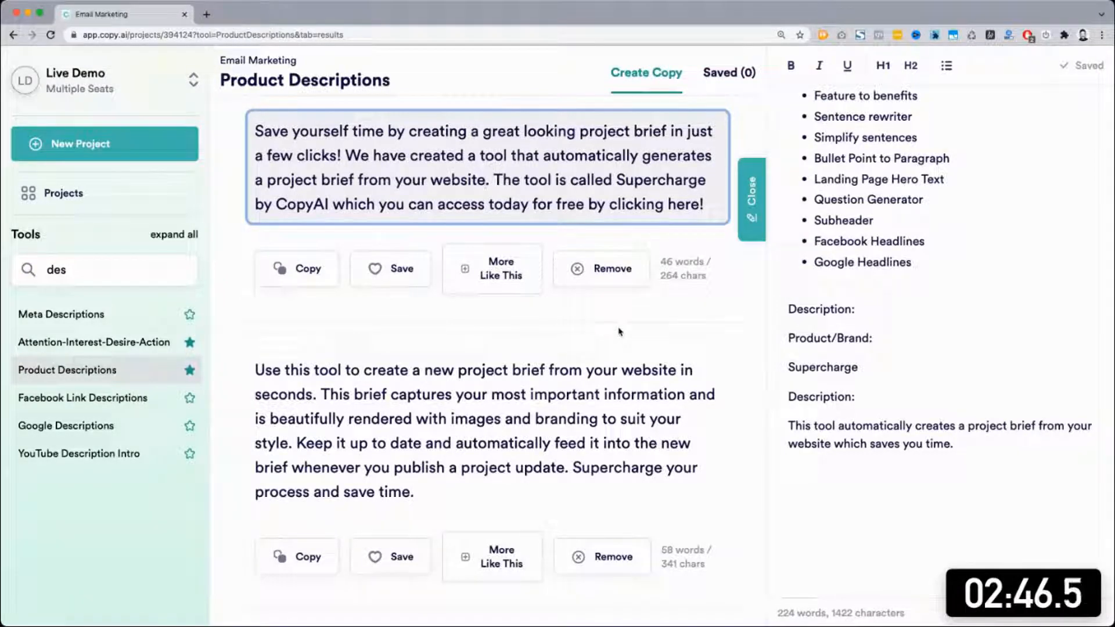
key(Tab)
scroll(619, 331, up, 10)
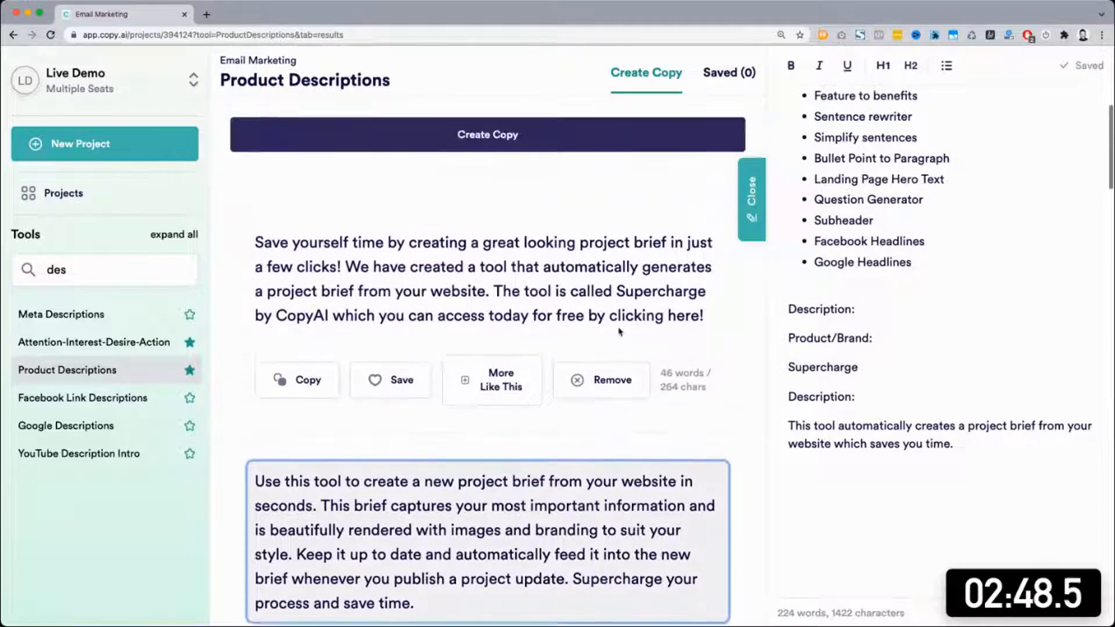
Step: Append "This new feature will pull in information from your website and will write a great product description for you." to the product description input
click(430, 342)
text(T)
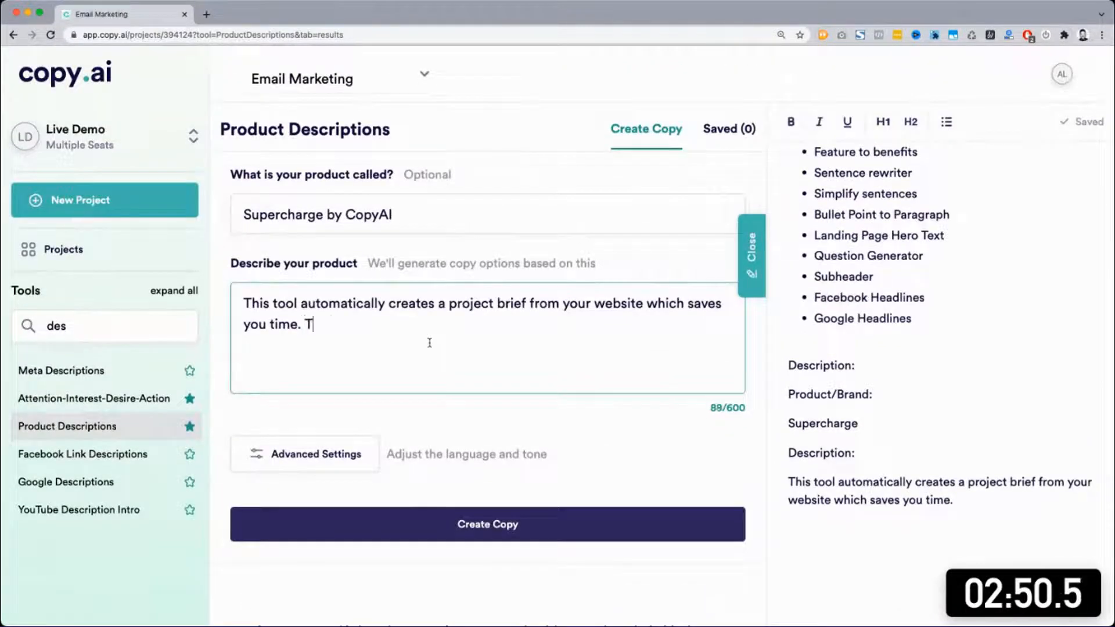
text(his ill)
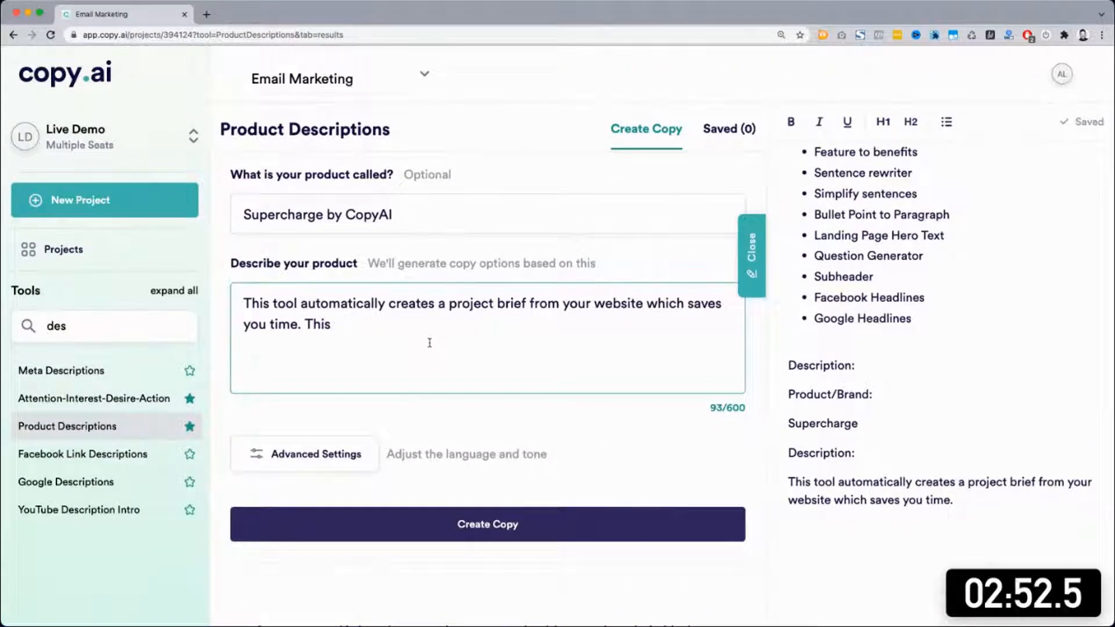
text(new feature will )
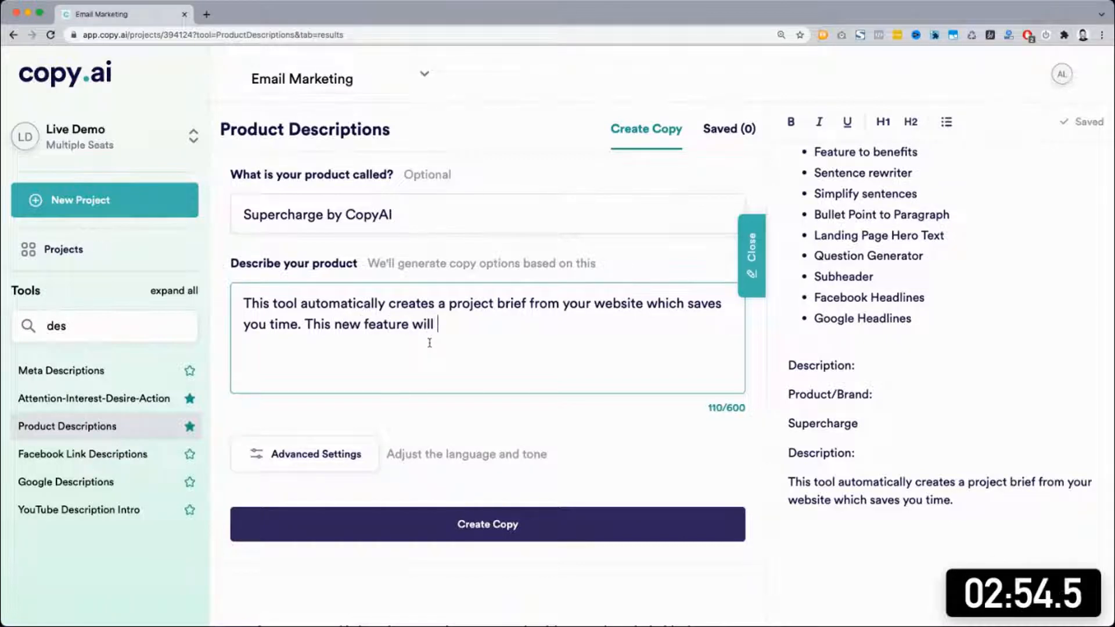
text(pull in i)
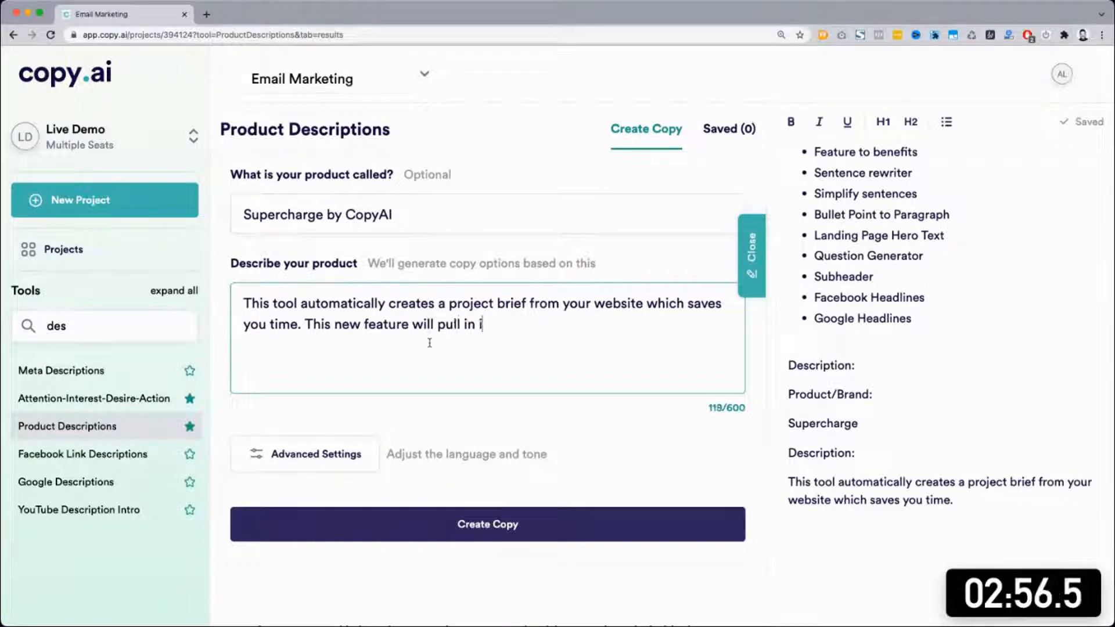
text(nformation from yo)
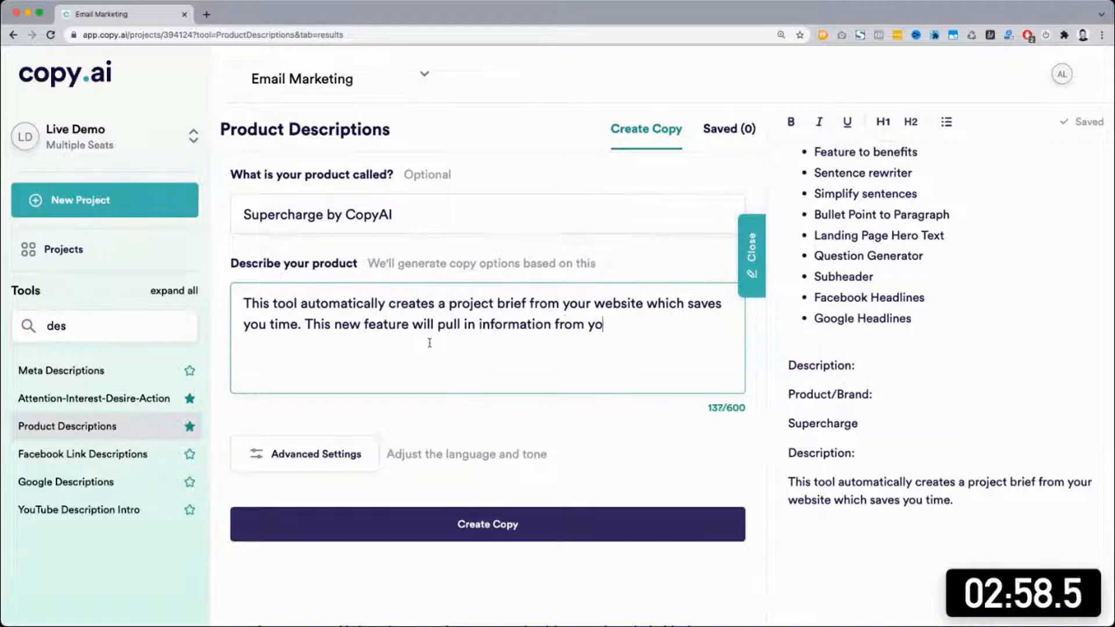
text(ur website)
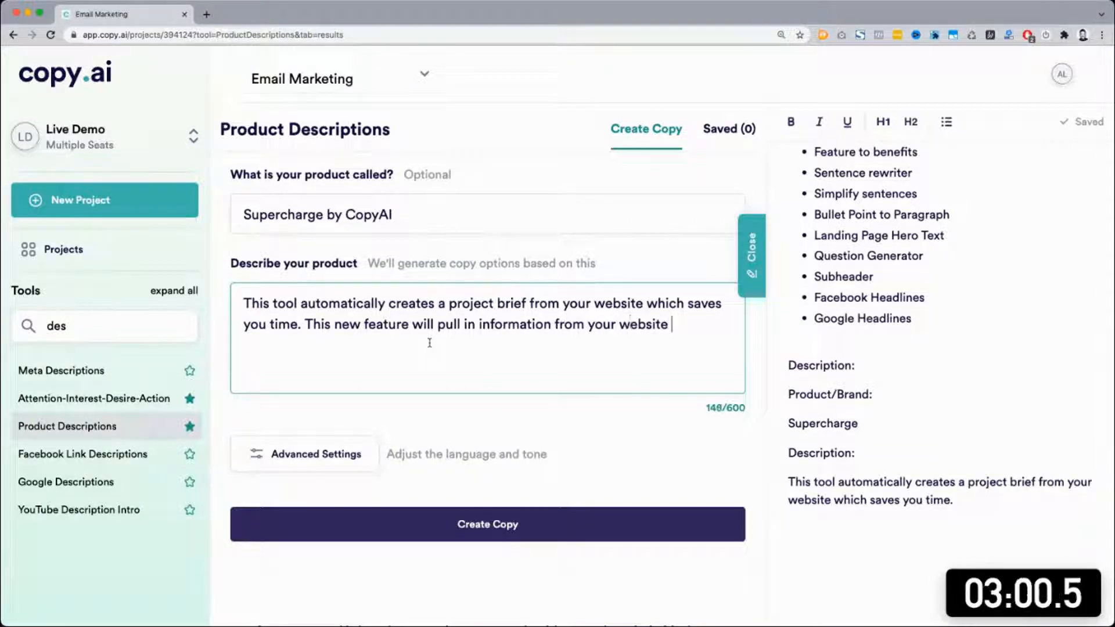
text( to w)
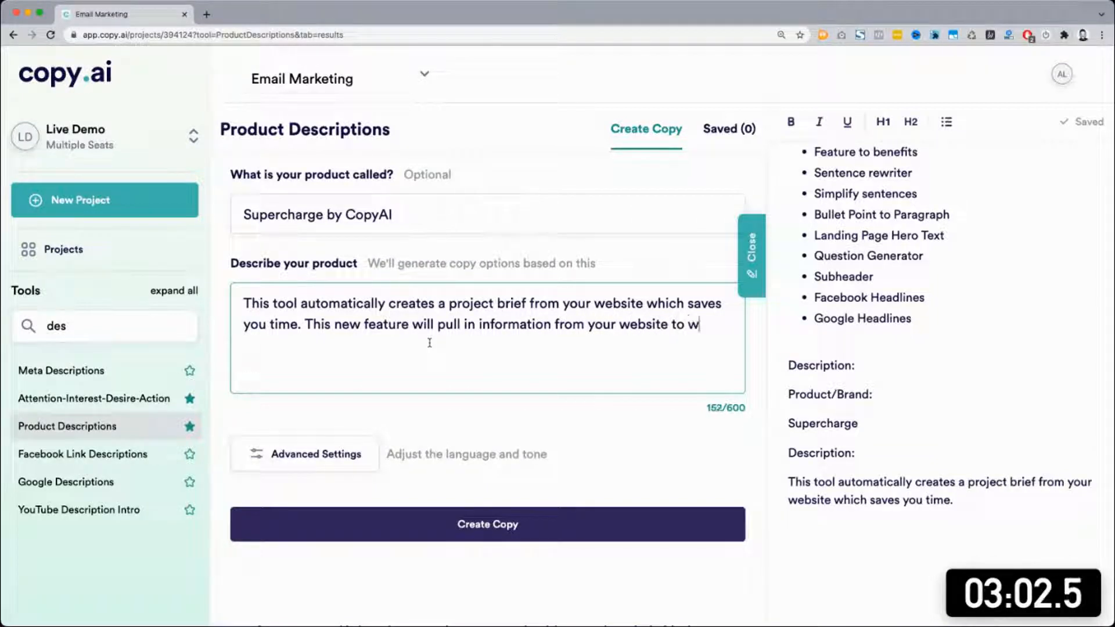
key(BackSpace)
key(BackSpace)
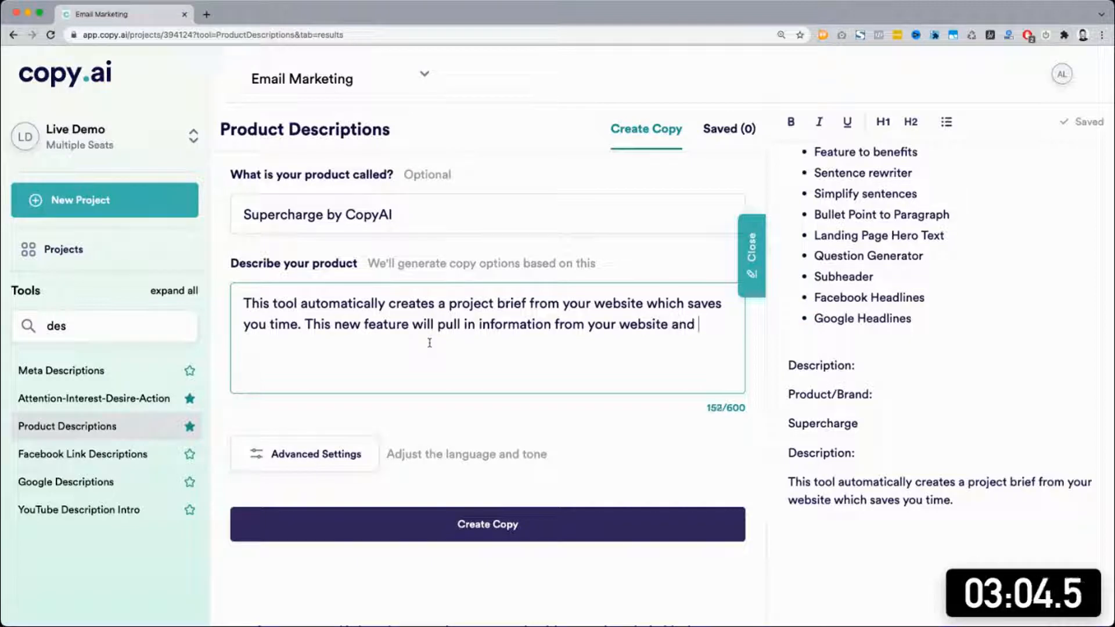
text(will write a)
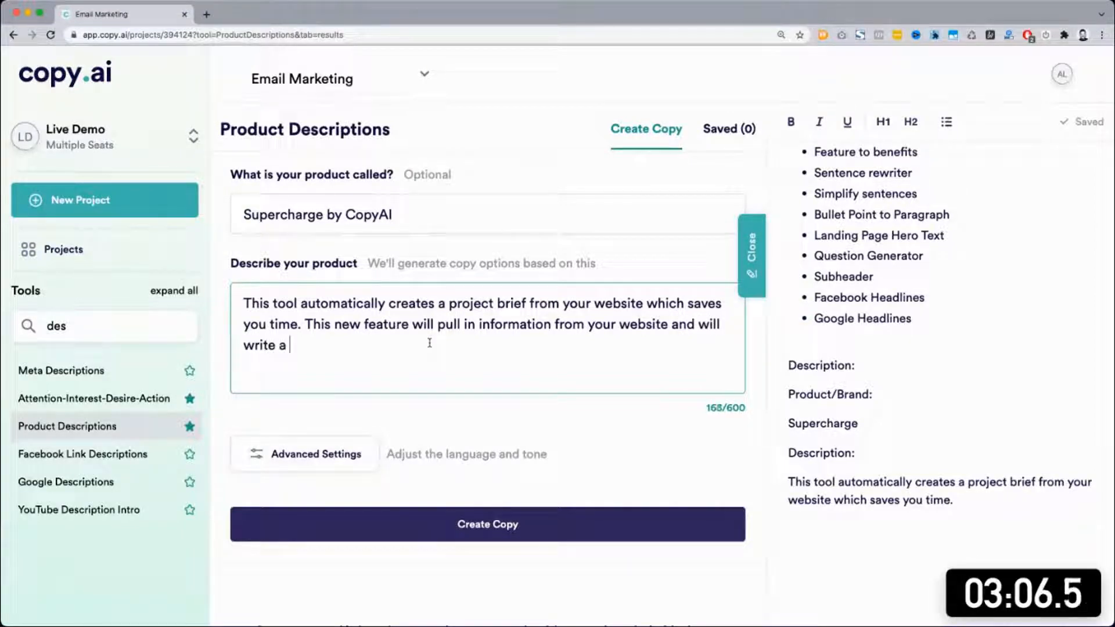
text( gr)
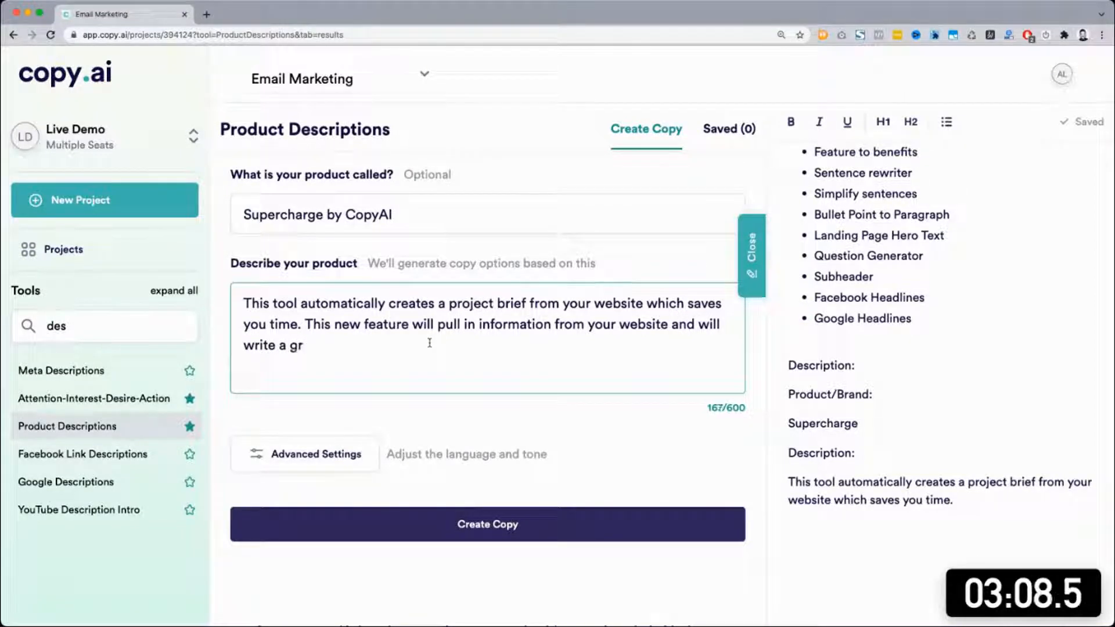
text(eat product )
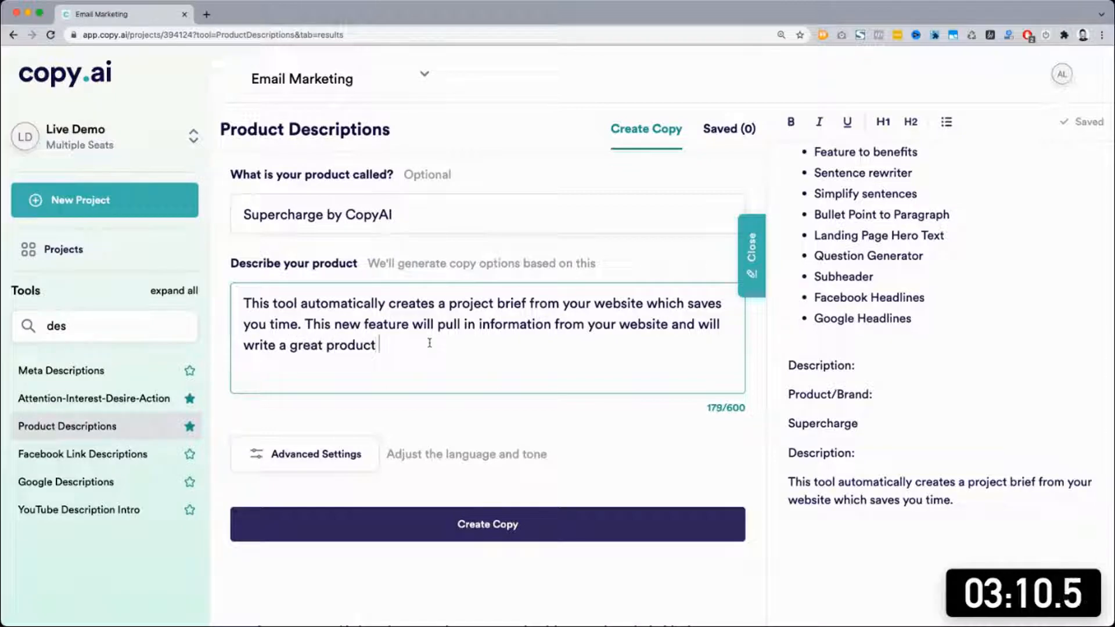
text(description for you)
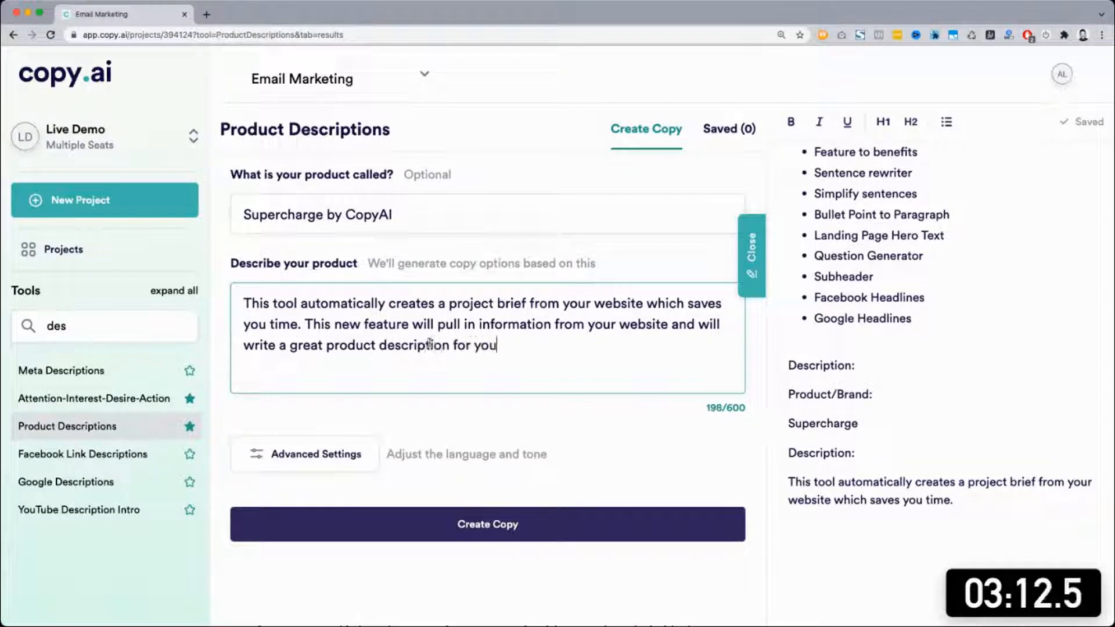
text(.)
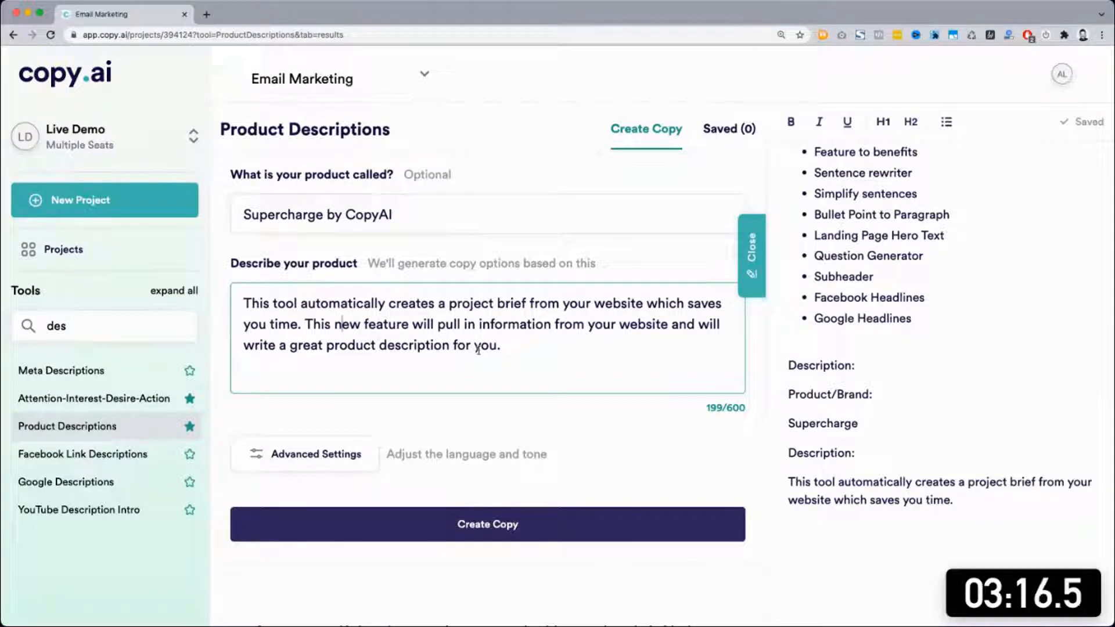
Step: Generate new product description copy from the expanded input and read the first result
scroll(478, 349, down, 1)
click(526, 503)
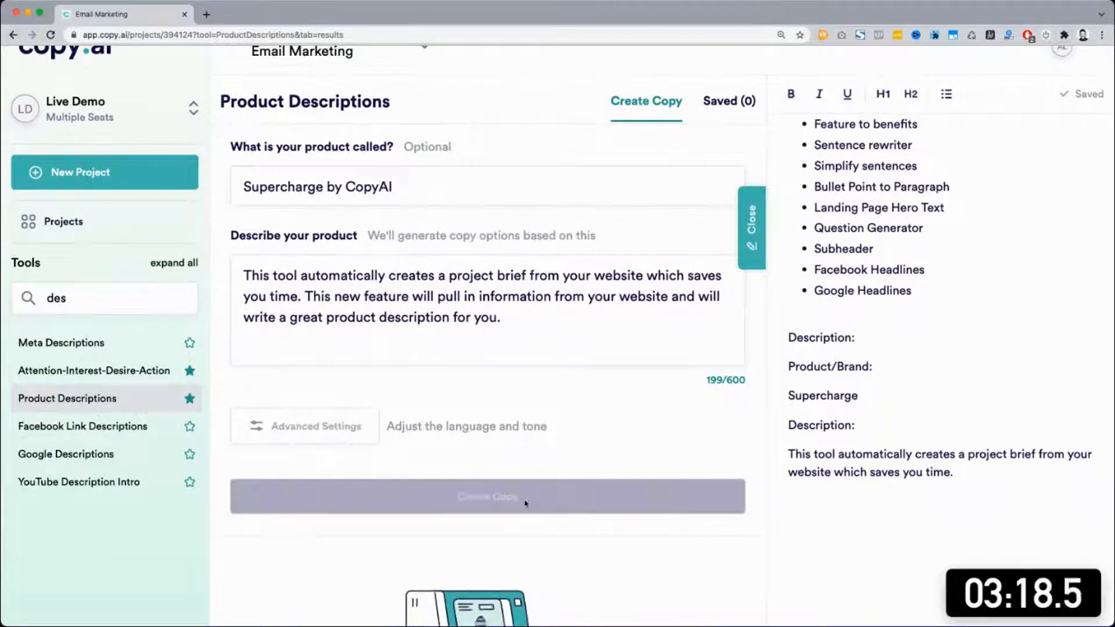
click(544, 339)
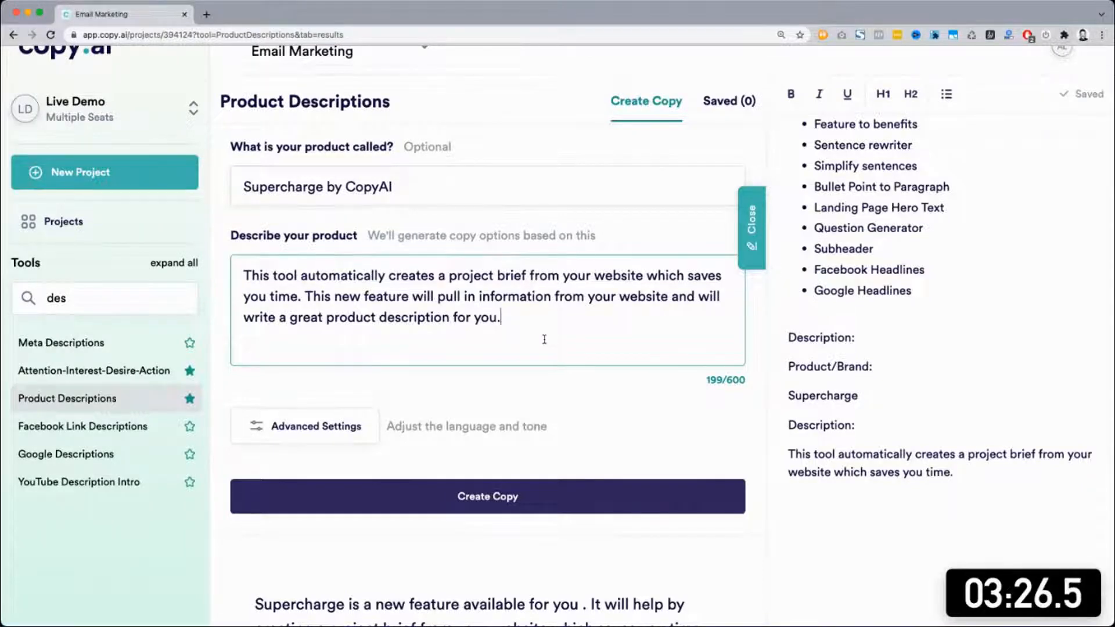
scroll(544, 339, down, 3)
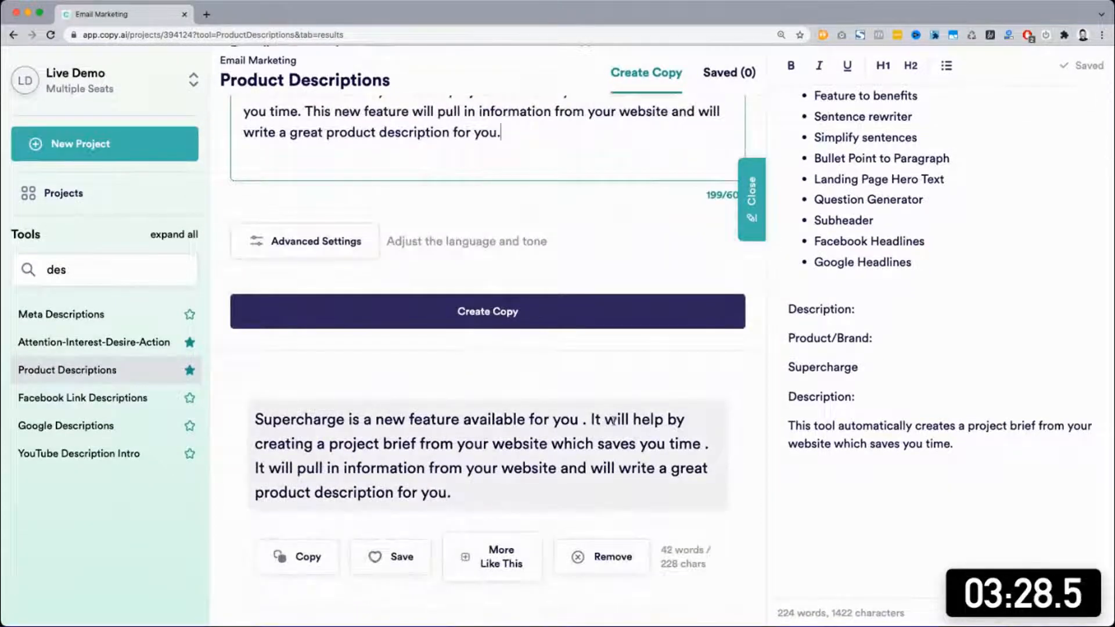
scroll(577, 301, up, 3)
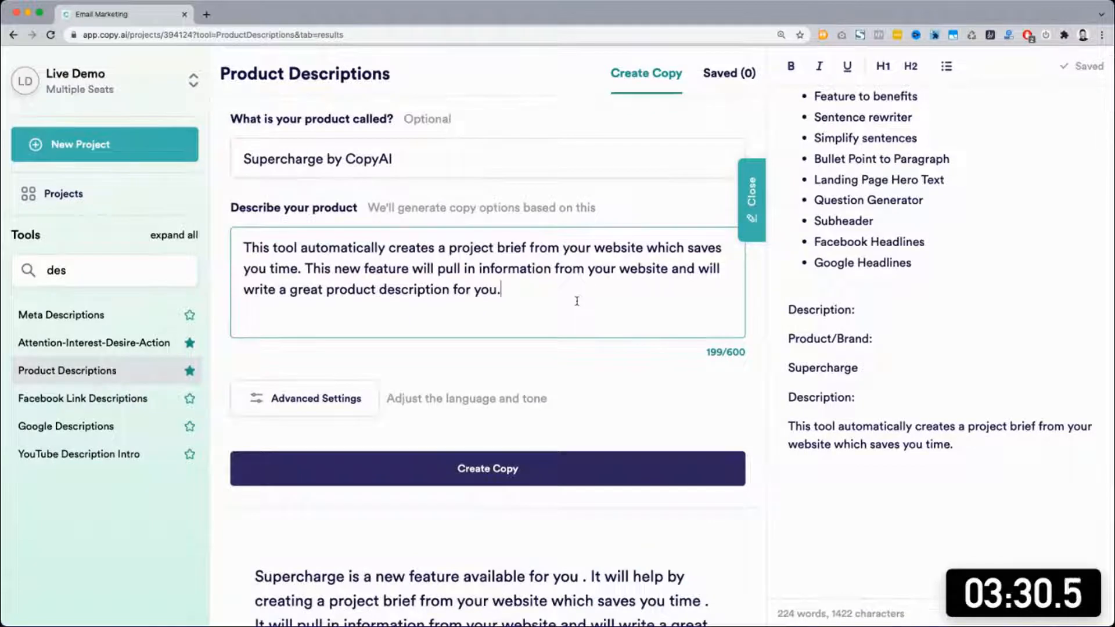
Step: Add an "Input:" label below the Supercharge description in the project notes, followed by a new line
click(1017, 450)
key(Return)
key(Return)
text(In)
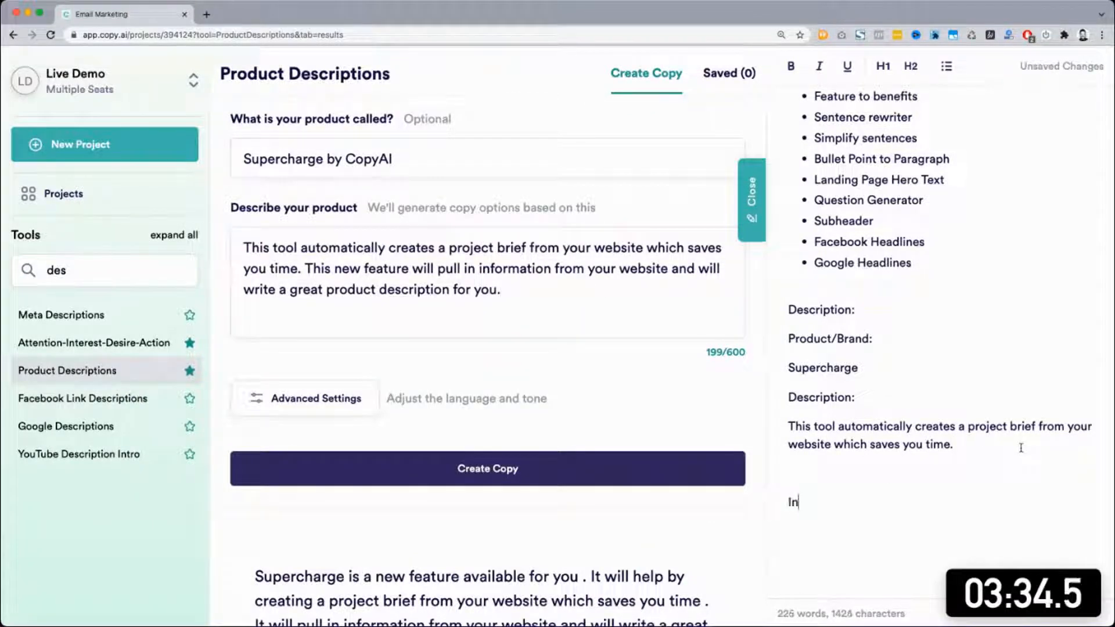
text(put:)
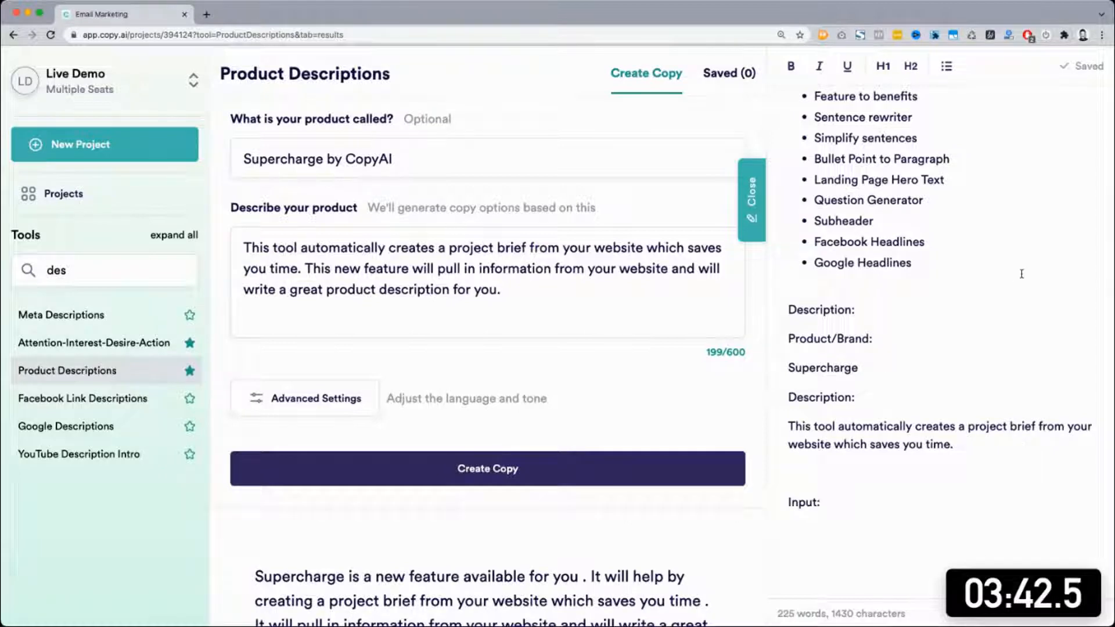
scroll(892, 195, up, 3)
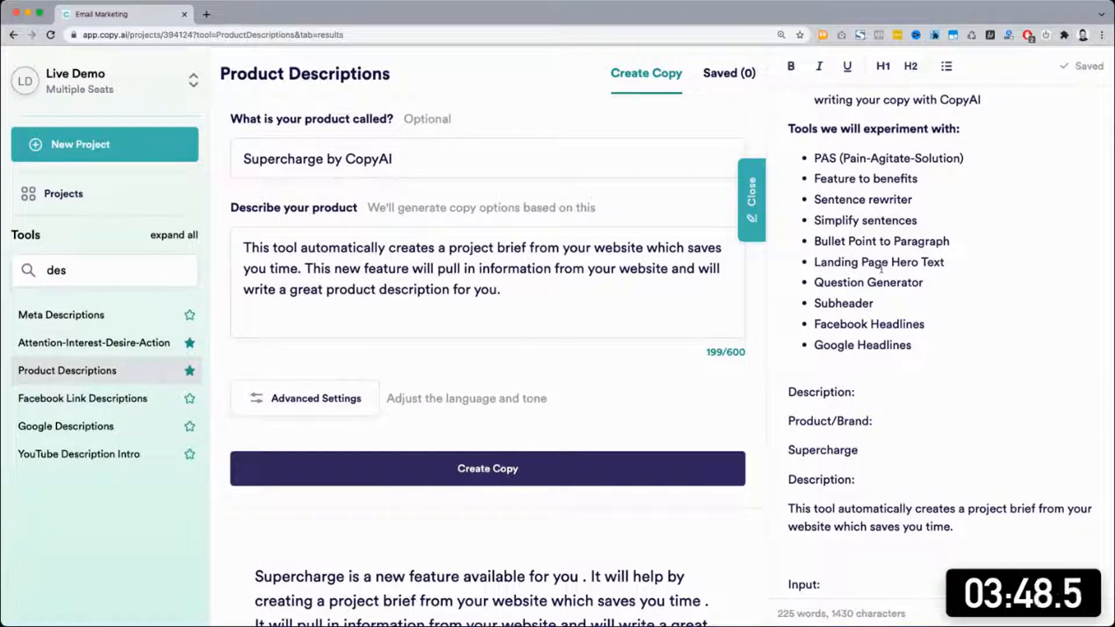
scroll(881, 268, down, 1)
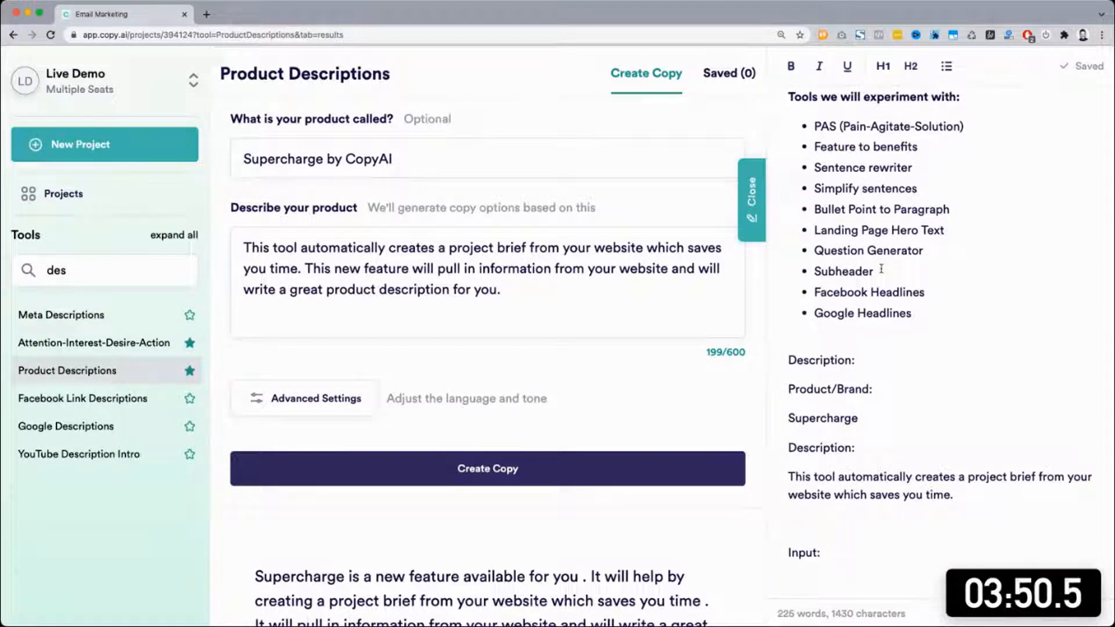
scroll(881, 268, down, 1)
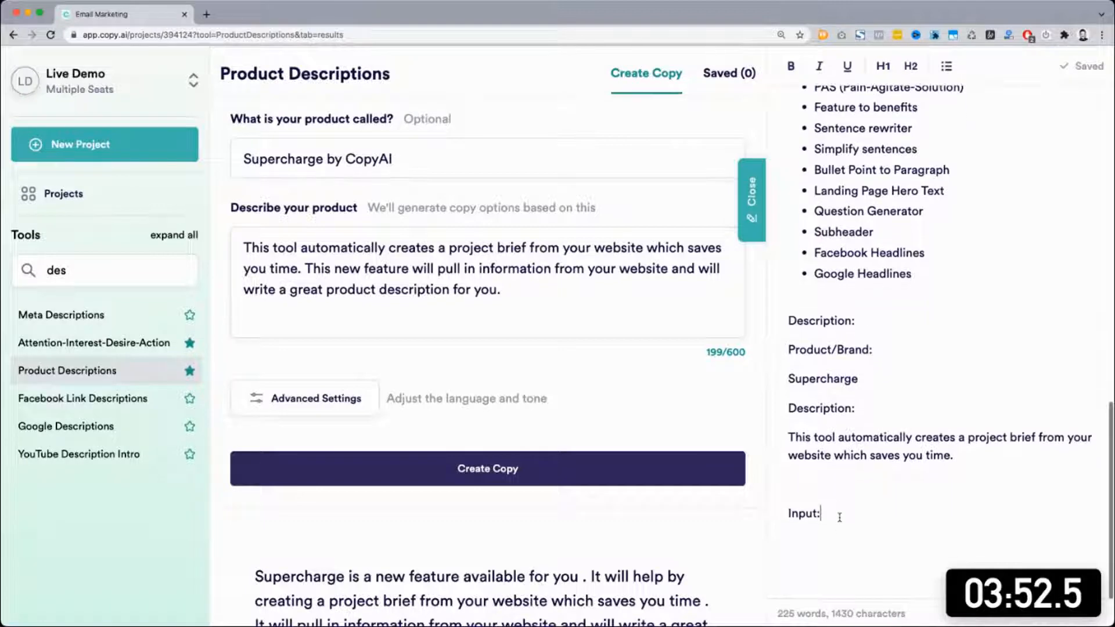
key(Return)
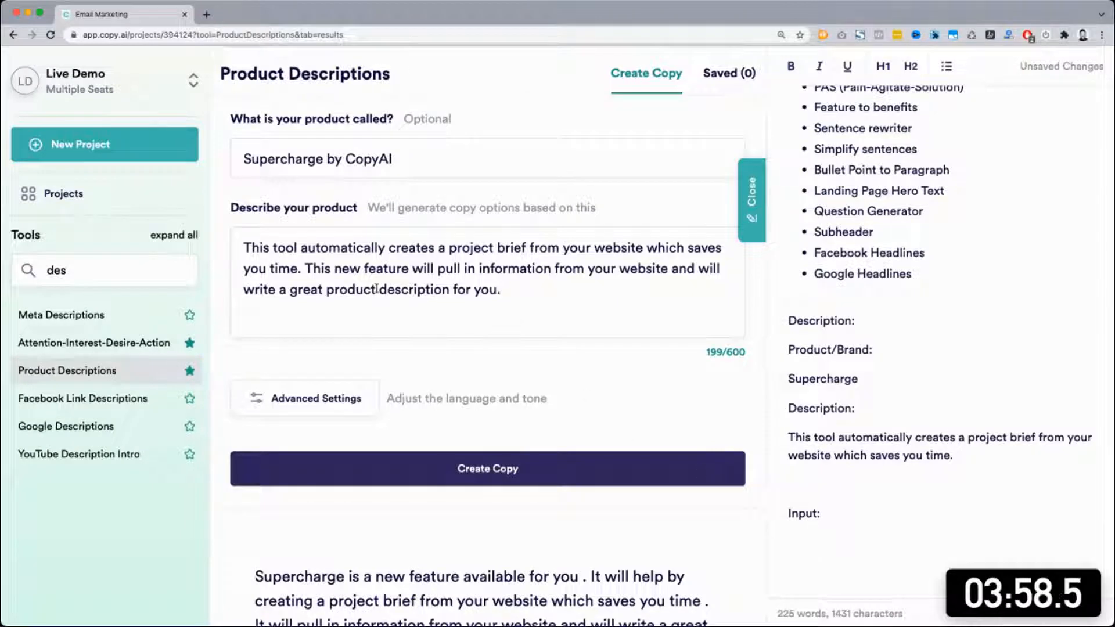
Step: Begin the product description input with "We are announcing a new tool at CopyAI." and insert "AI" before "tool" in the following sentence
click(246, 248)
text(We )
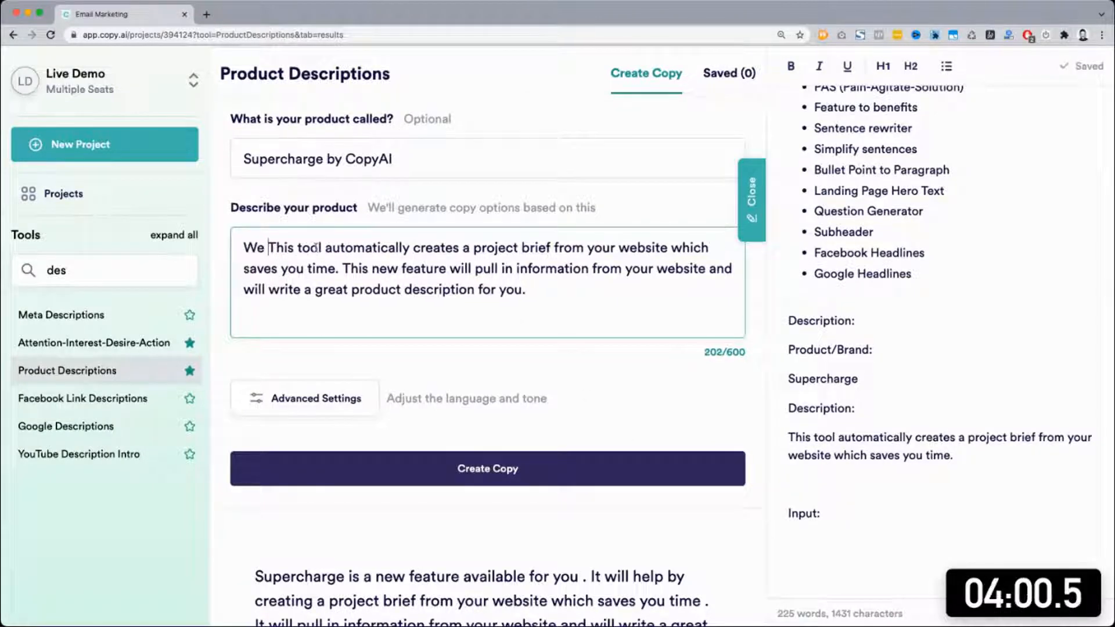
text(are announcing a new )
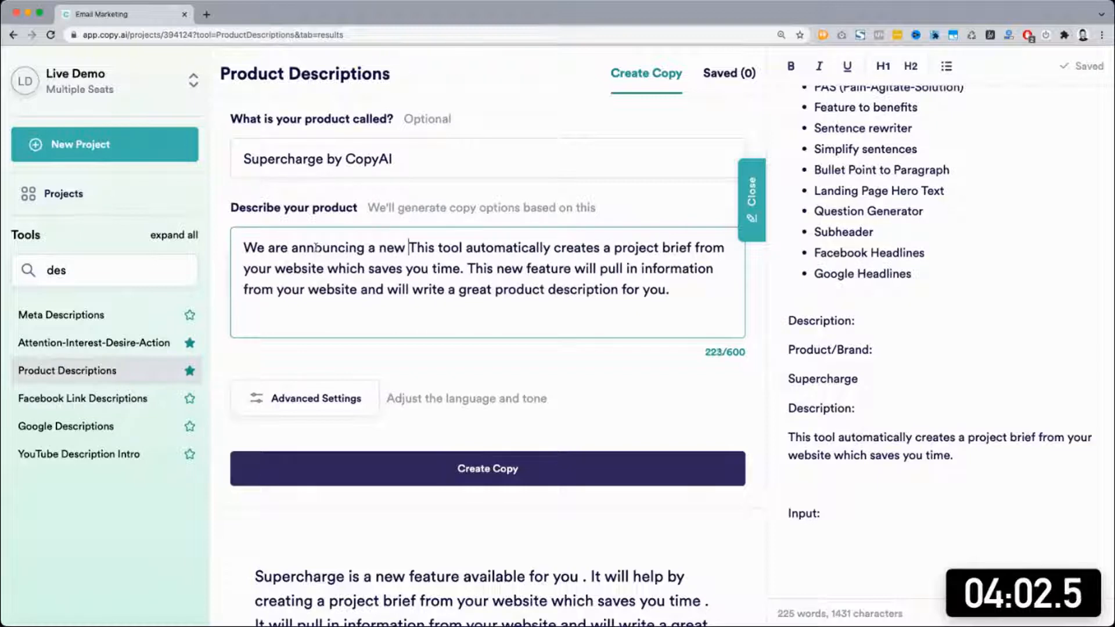
text(tool )
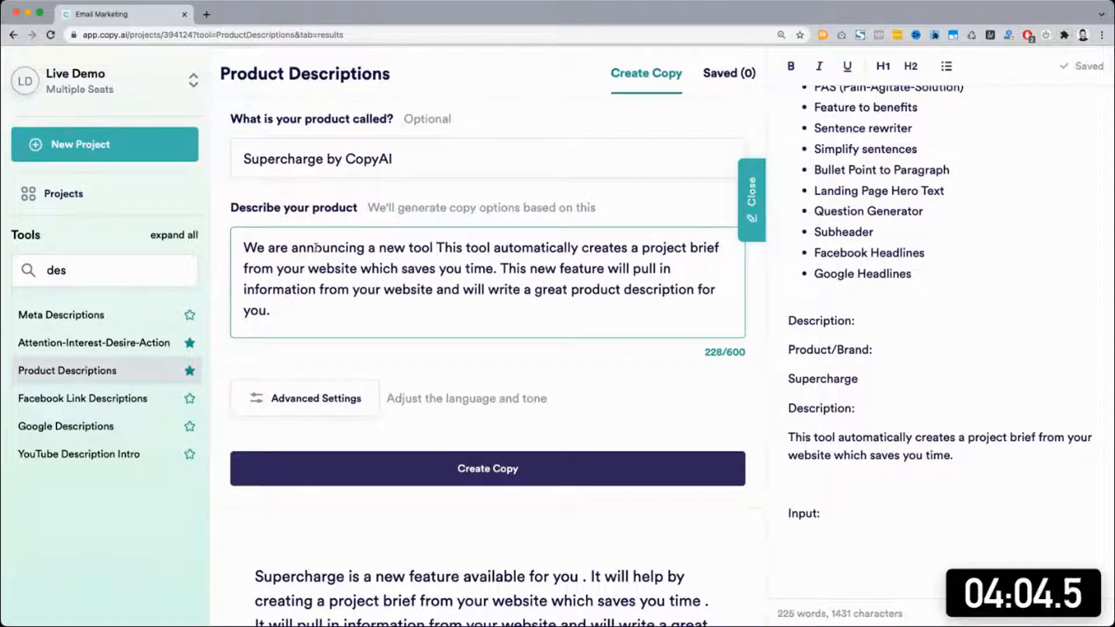
text(at CopyAI)
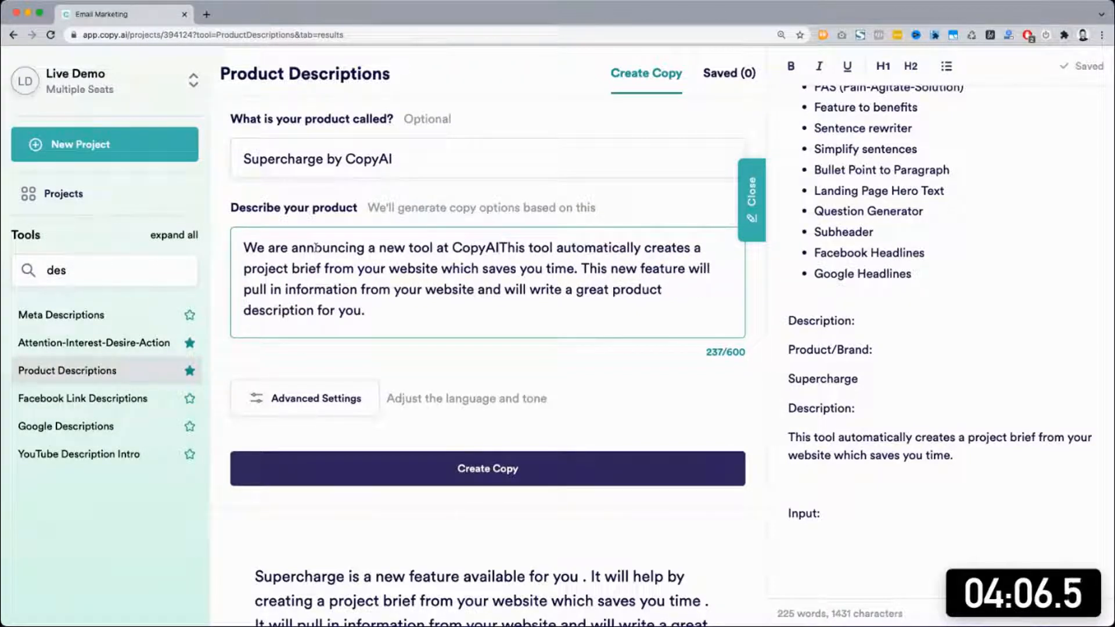
text(.)
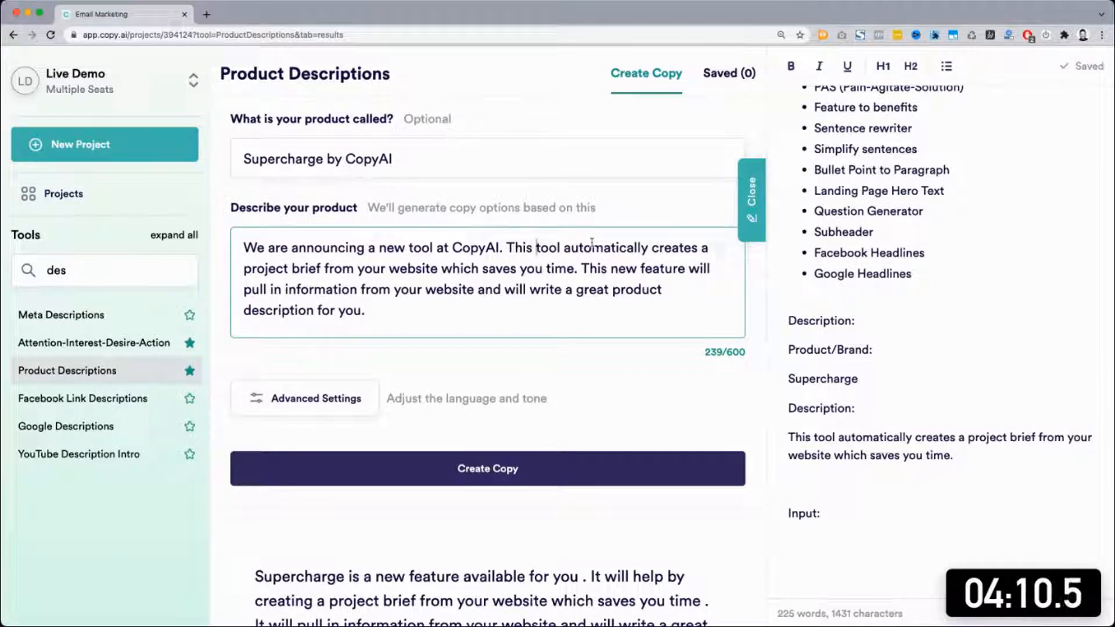
text(AI)
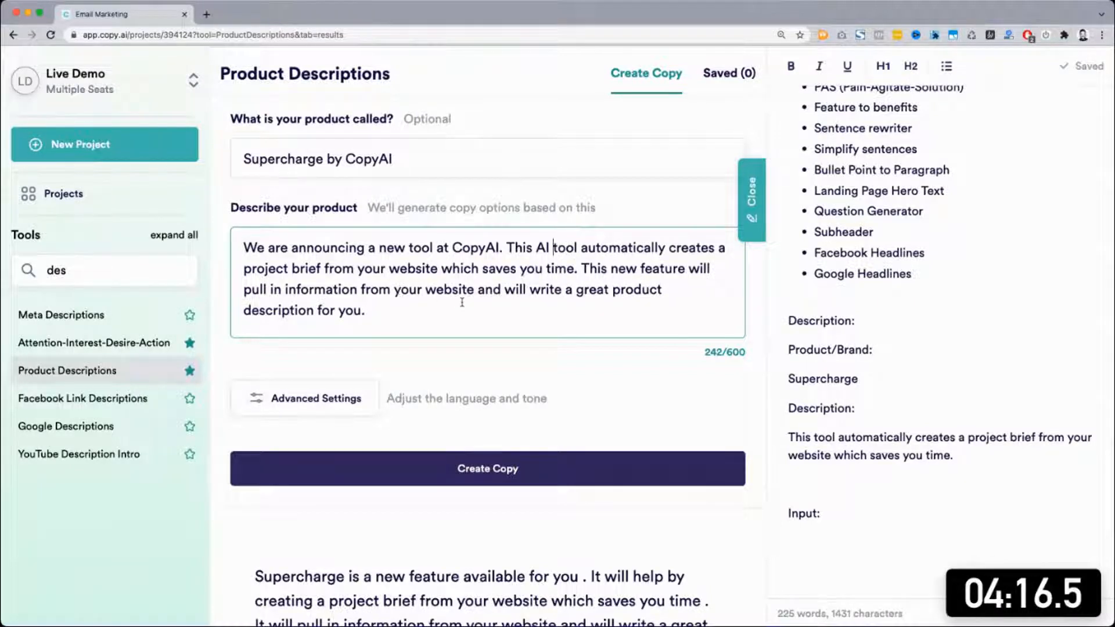
Step: Append "It will identify the unique aspects of your product, target audience, brand voice, and primary call to action." to the product description input
click(546, 303)
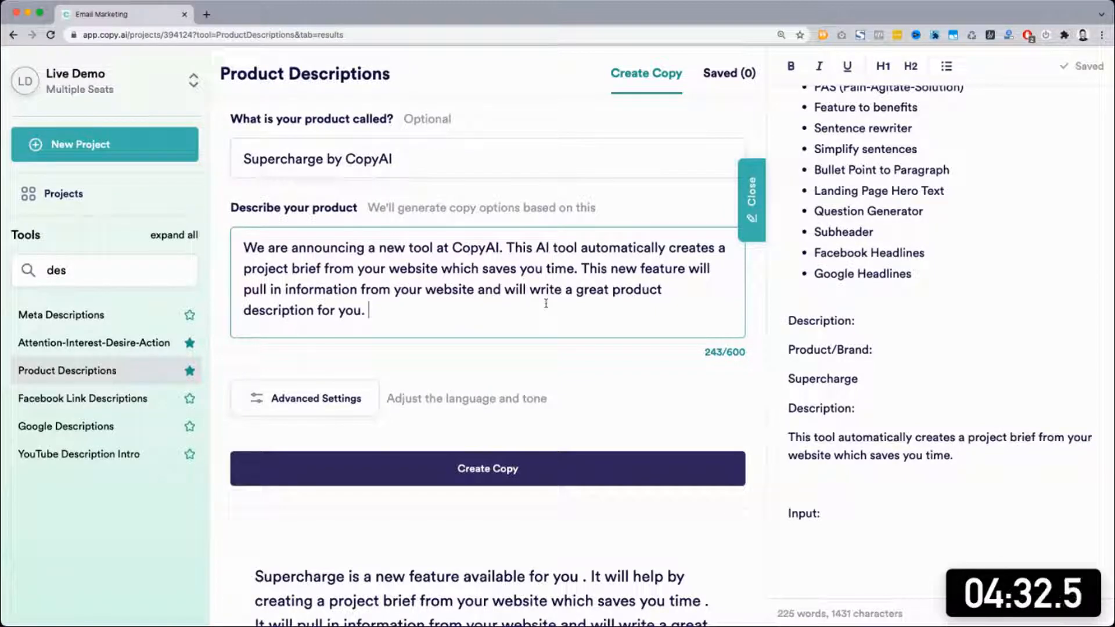
text(It will iden)
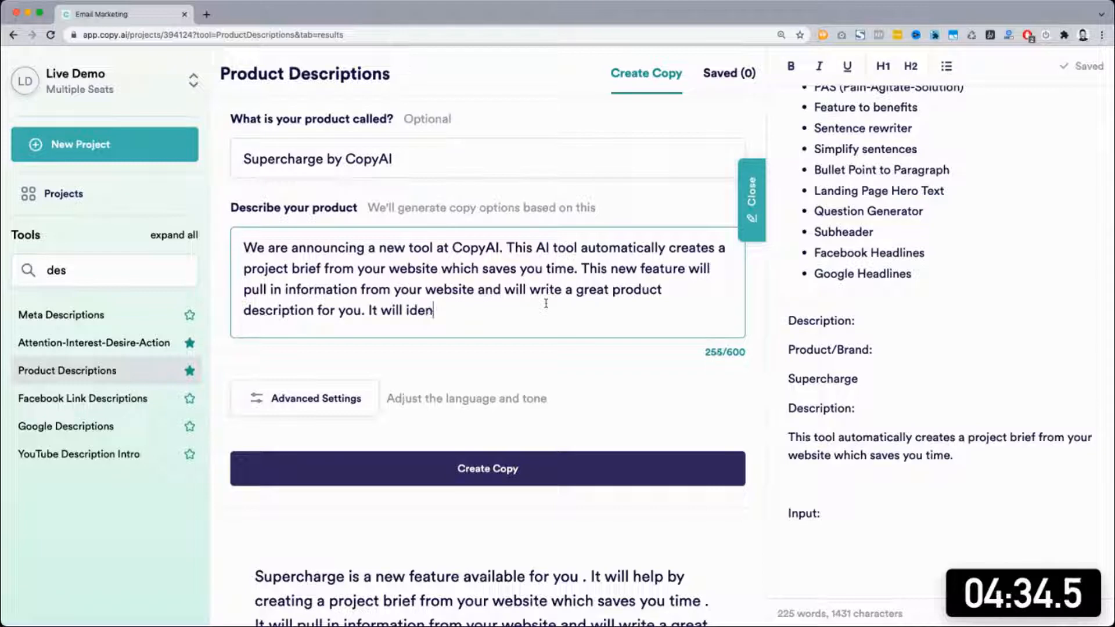
text(tify the unique a)
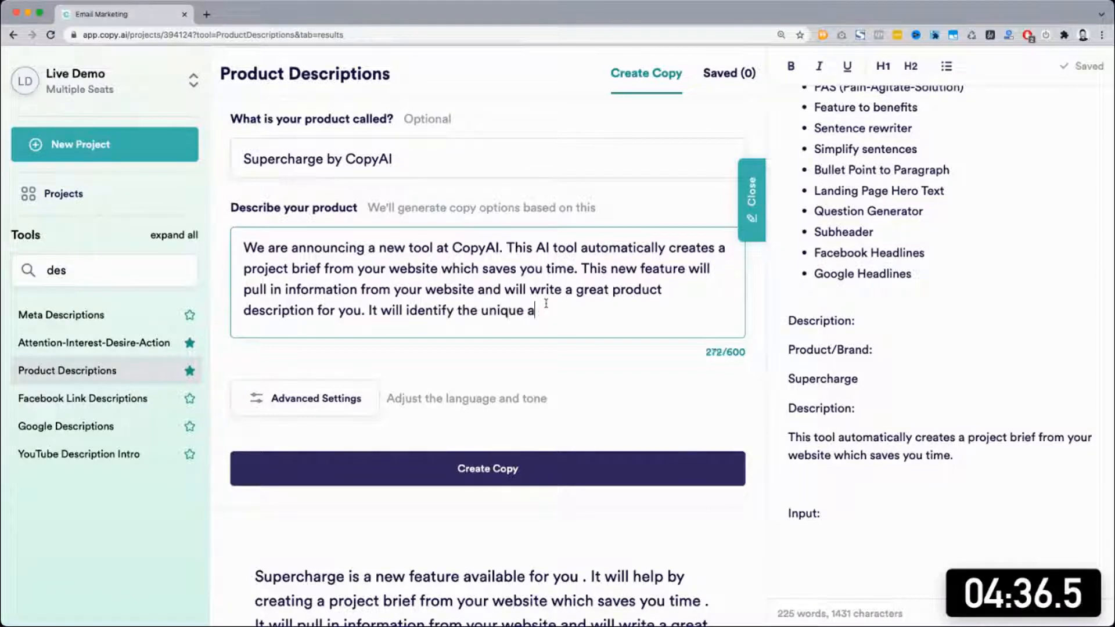
text(spects of your pr)
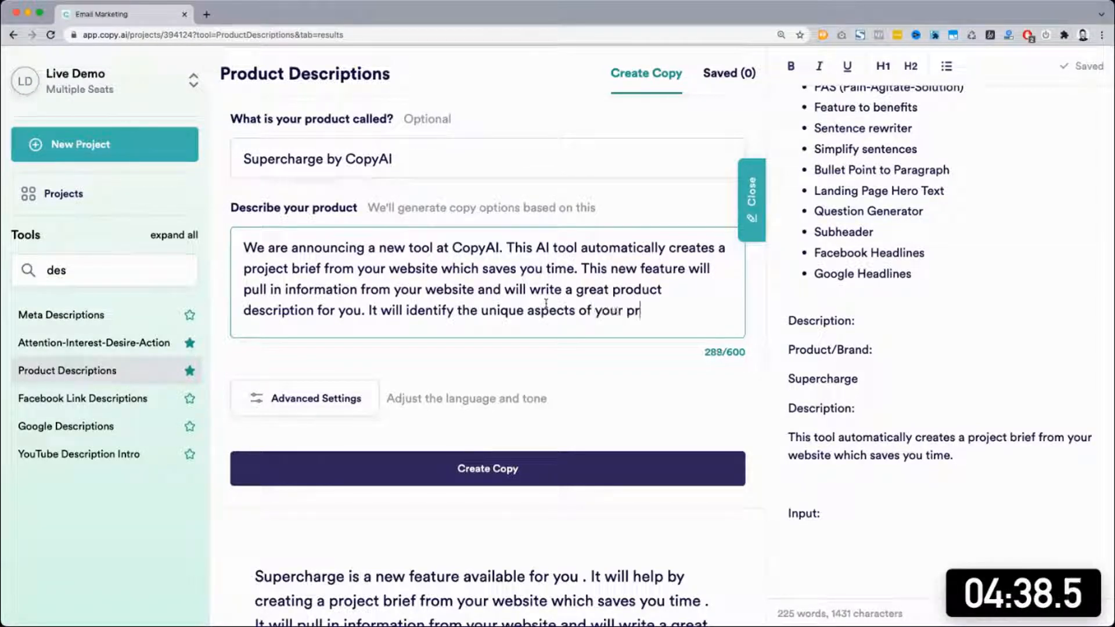
text(oduct, targe)
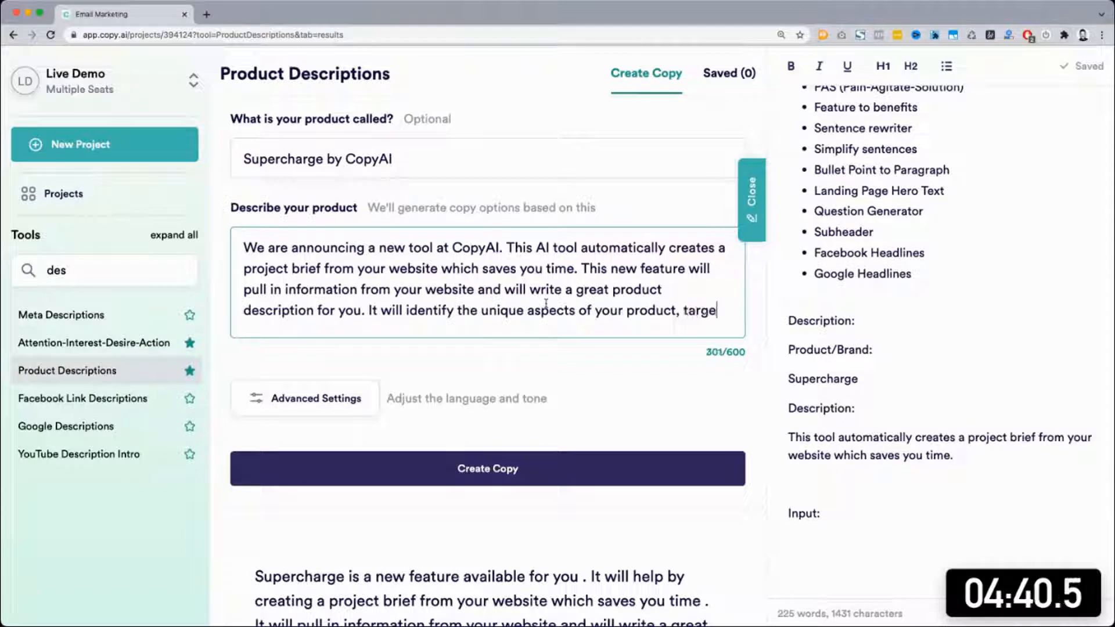
text(t audience, brand )
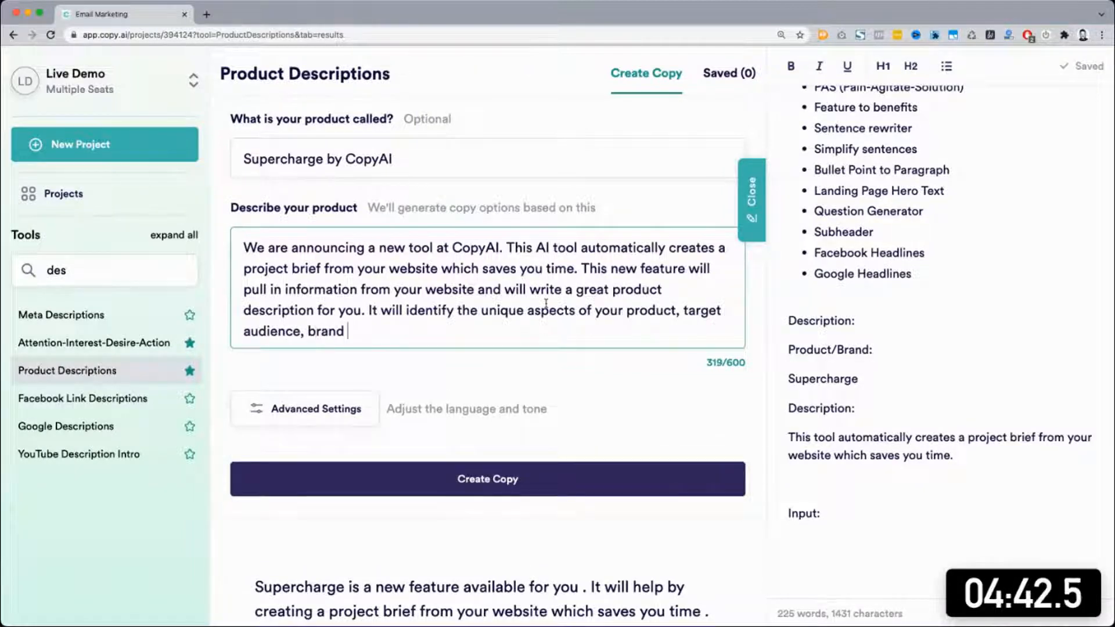
text(voice, and prim)
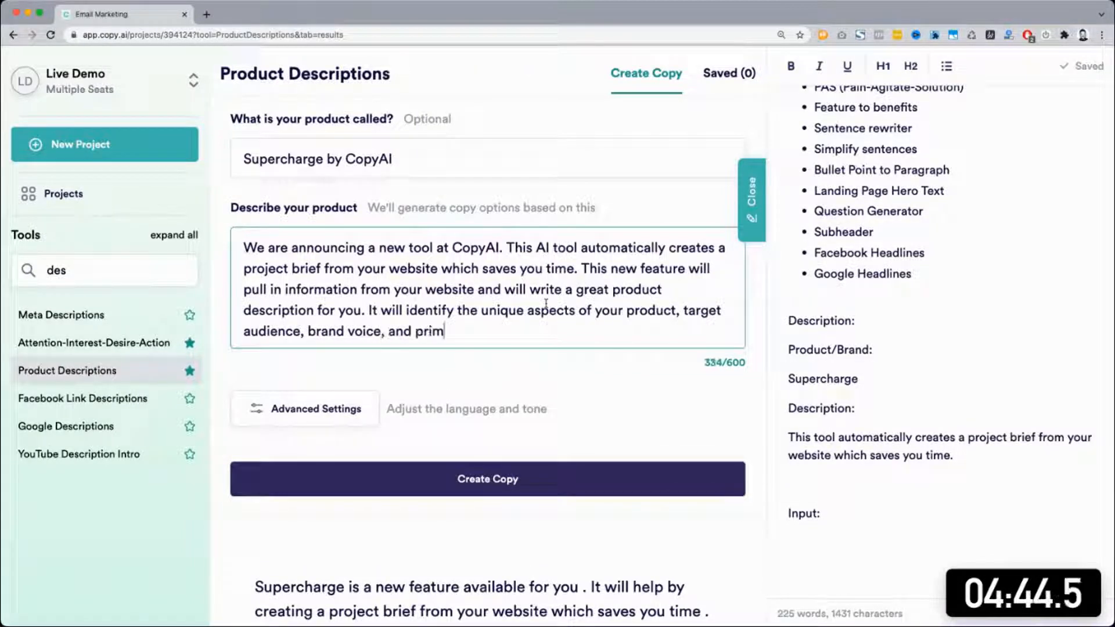
text(ary call to action.)
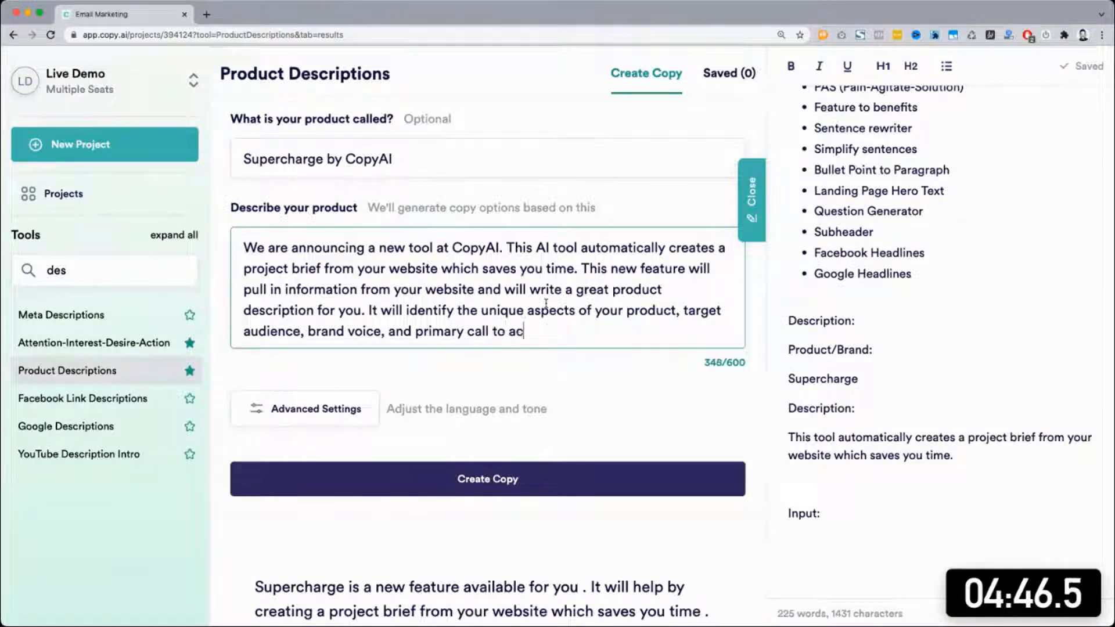
click(405, 308)
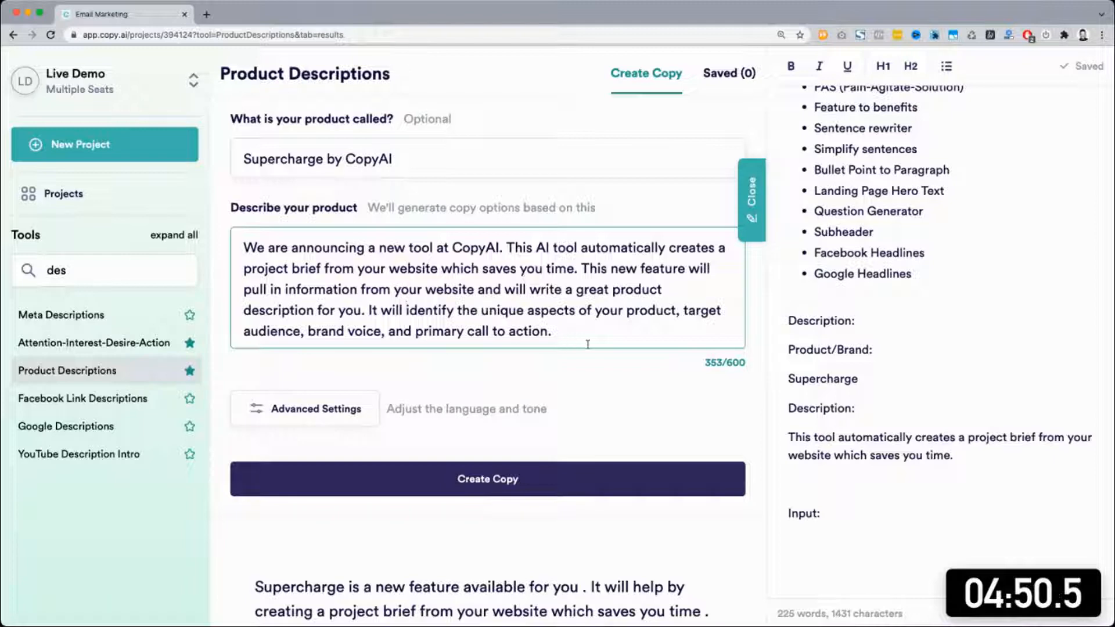
Step: Continue the product description input with "CopyAI will then use all of these inputs in all future tools"
click(623, 326)
text(CopyAI )
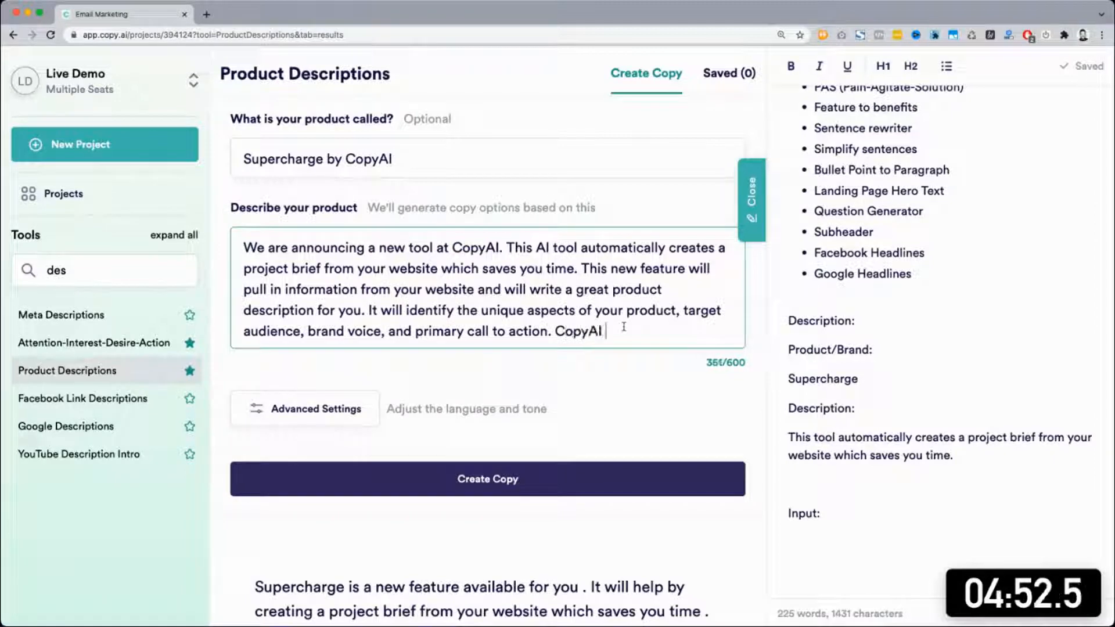
text(will then use)
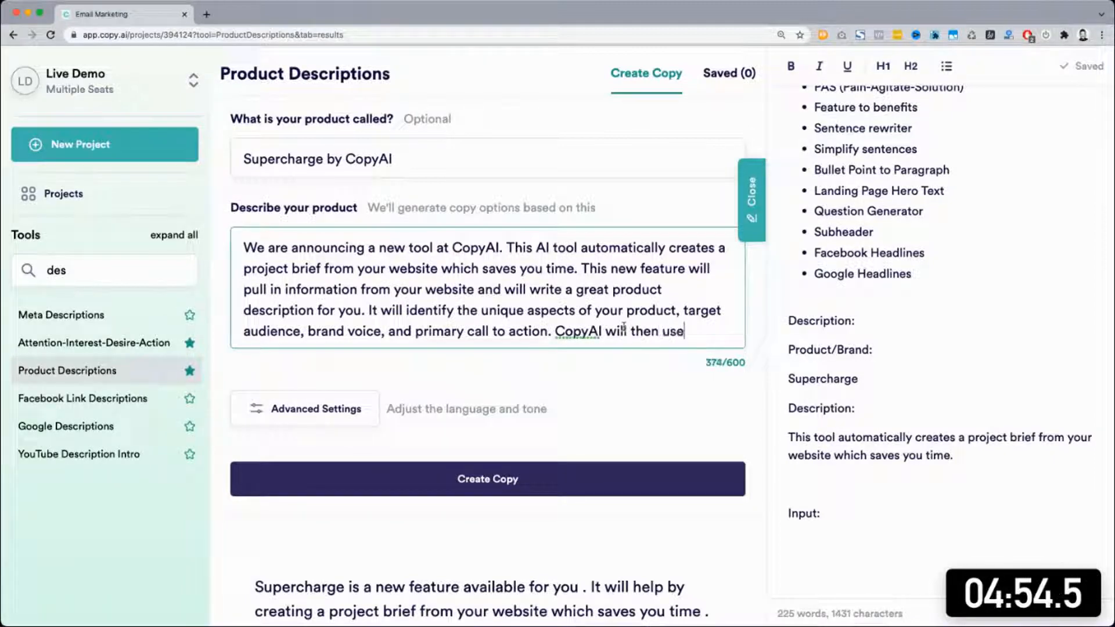
text( all of these)
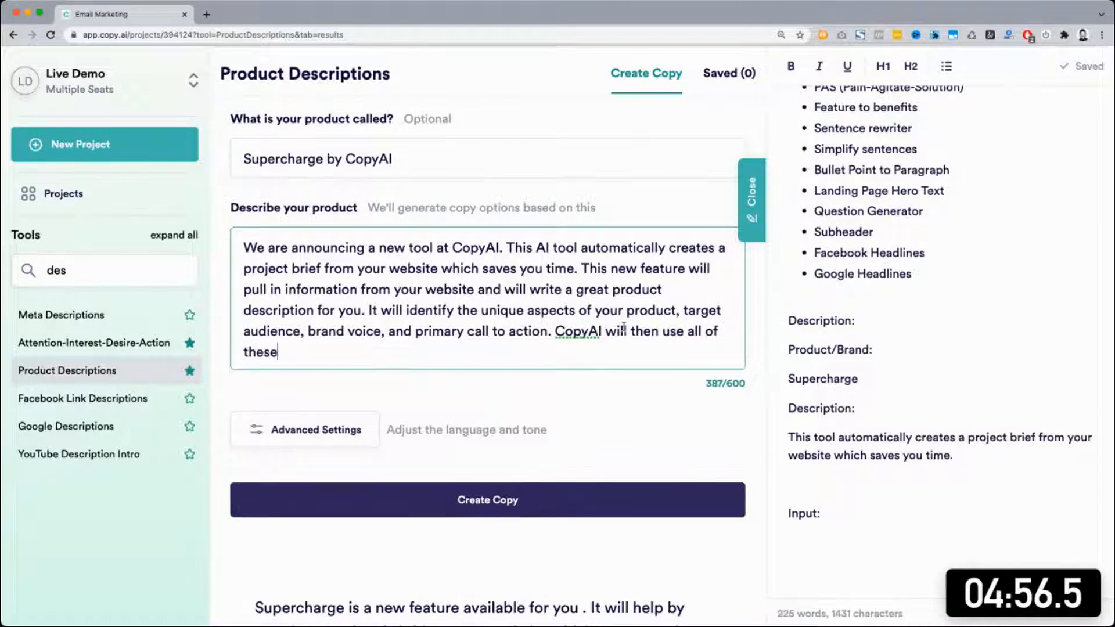
text( inputs )
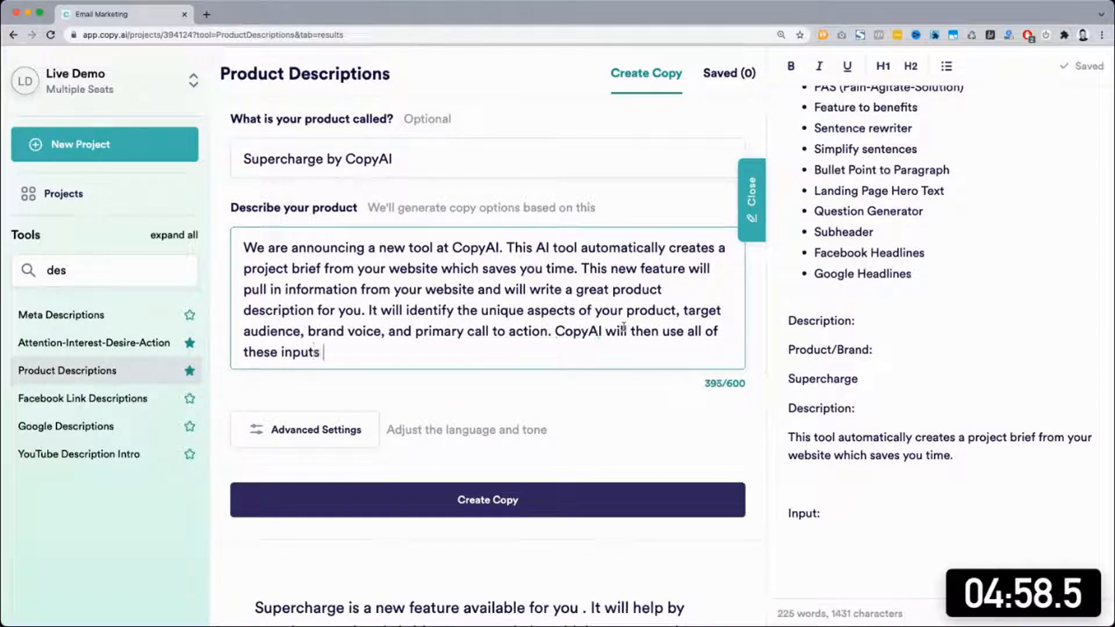
text(in all )
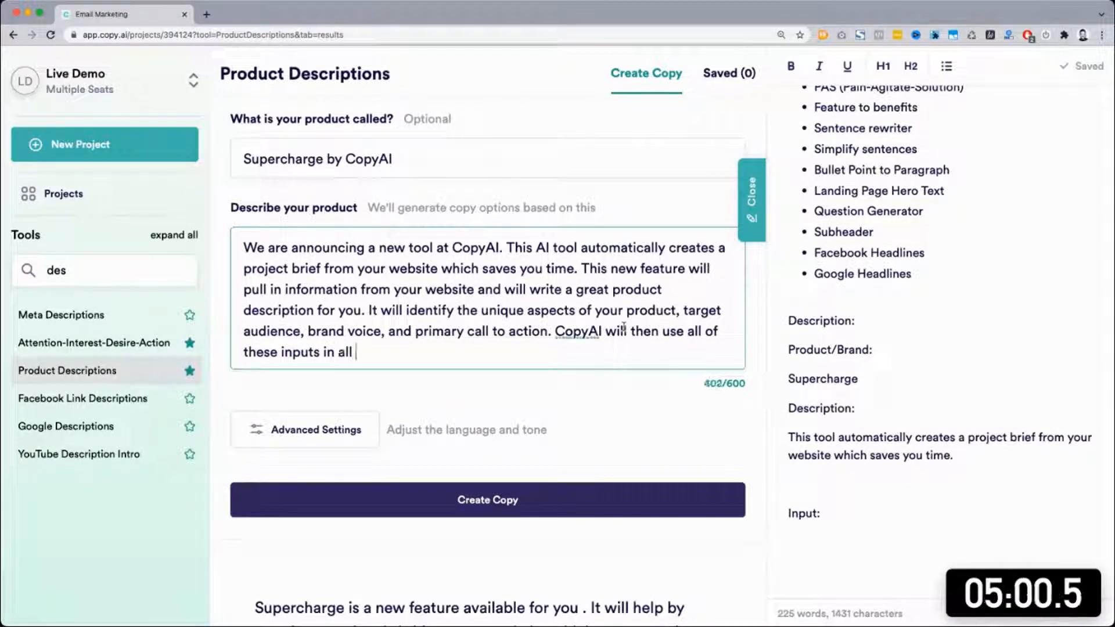
text(future tools)
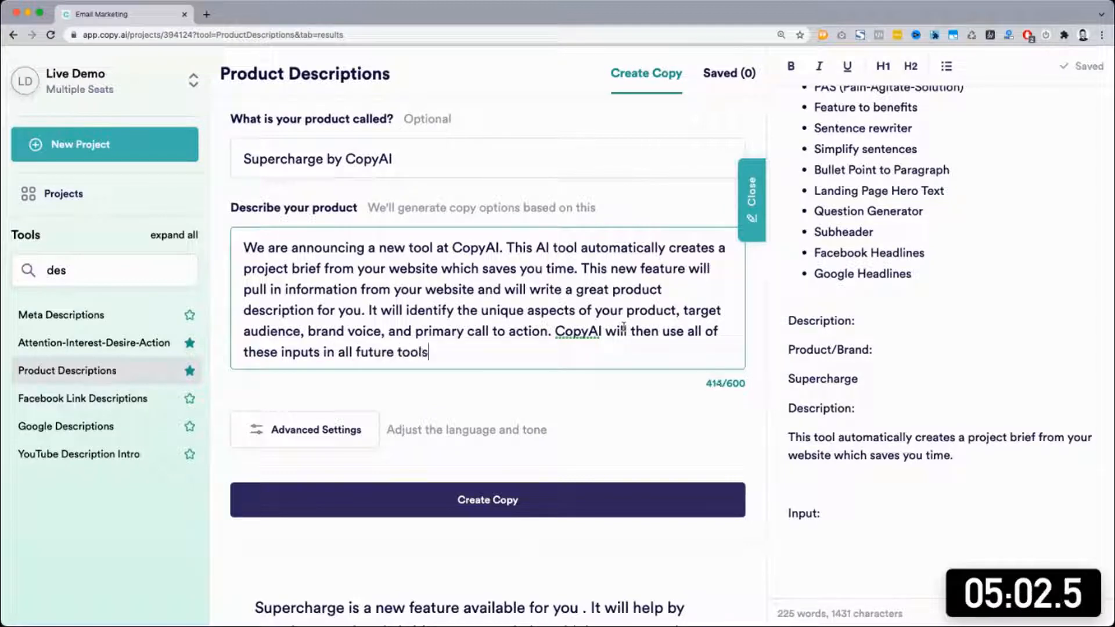
Step: Complete the last sentence of the input with "which makes it faster and easier to write branded content to market your business."
text( which makes it )
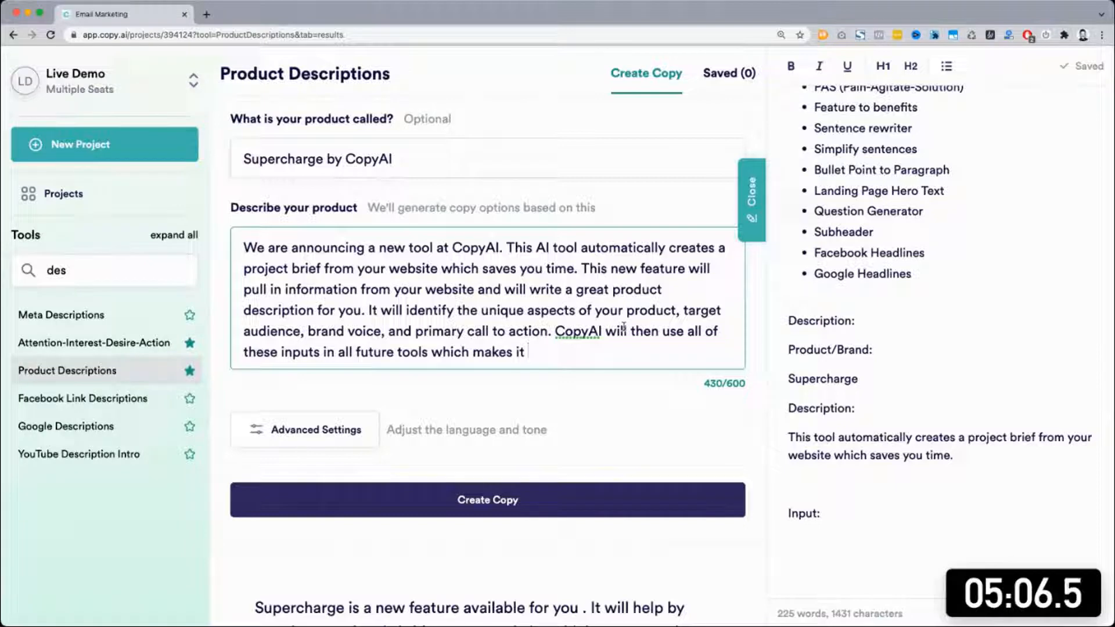
text(faster and easi)
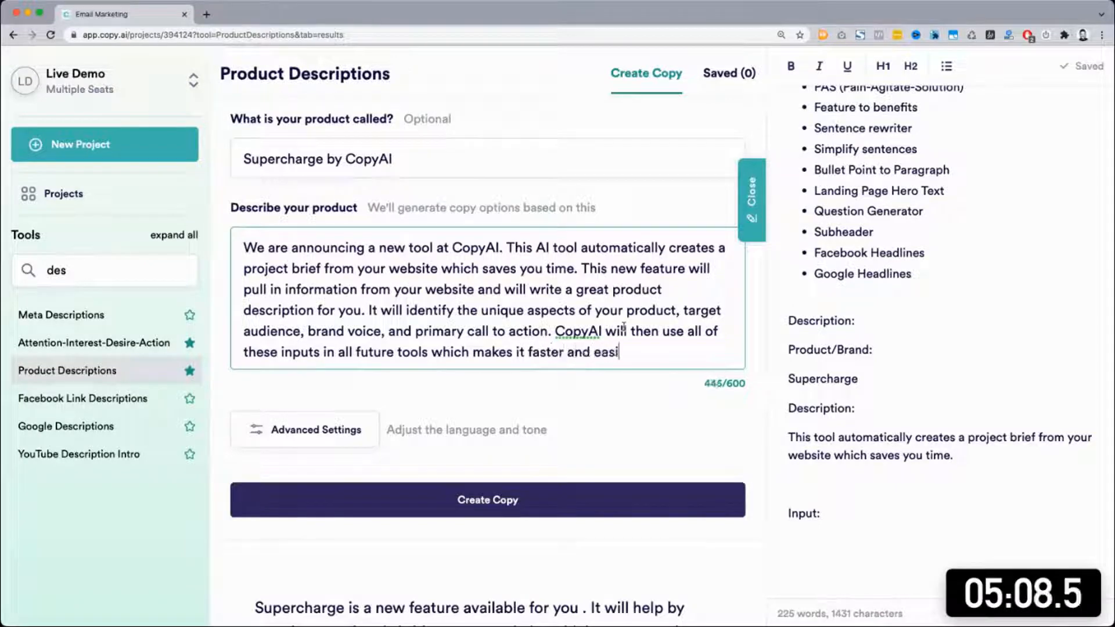
text(er to write )
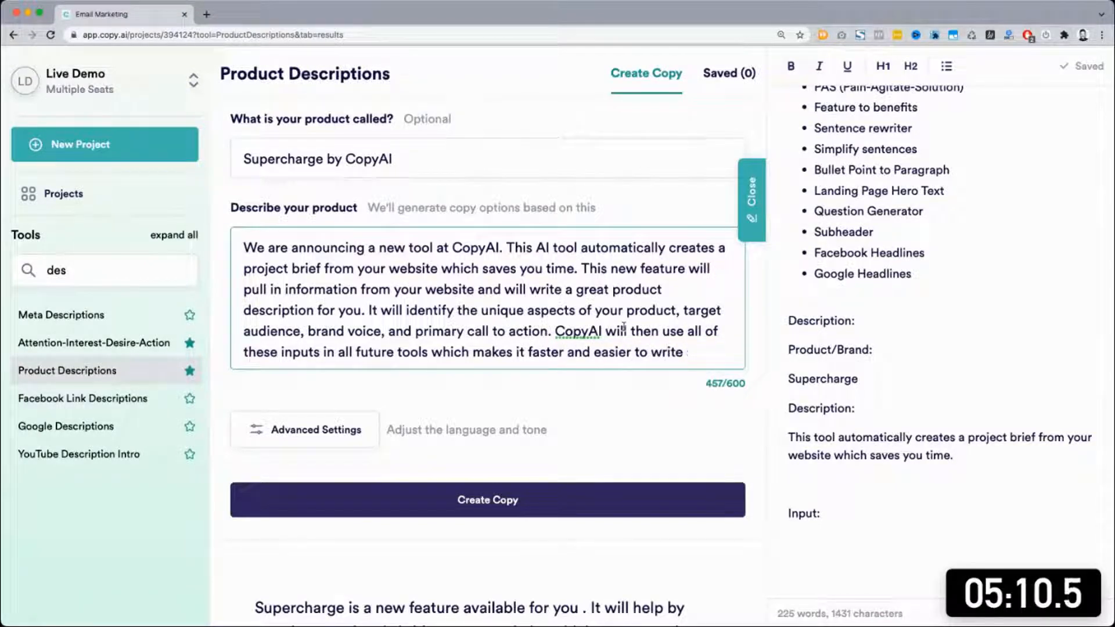
text(brand)
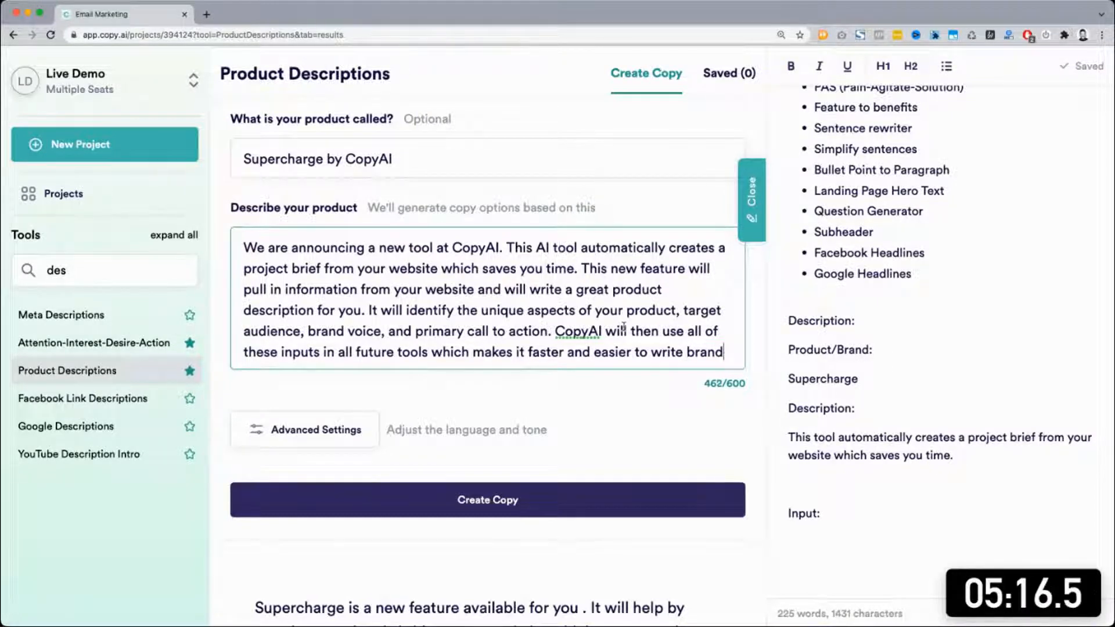
text(-ed content )
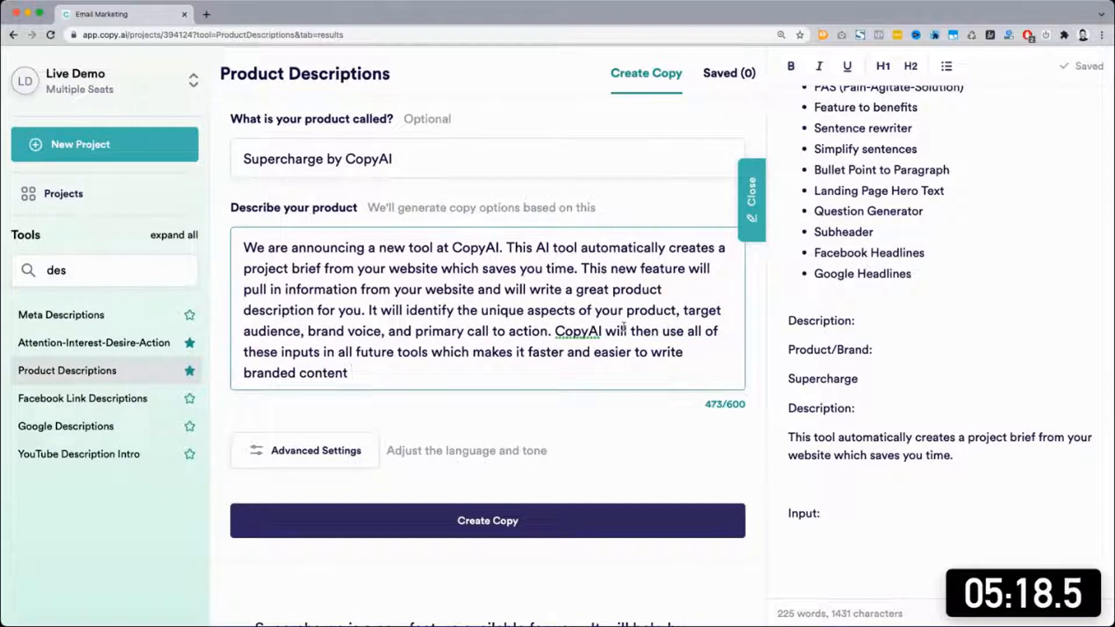
text(to market your bus)
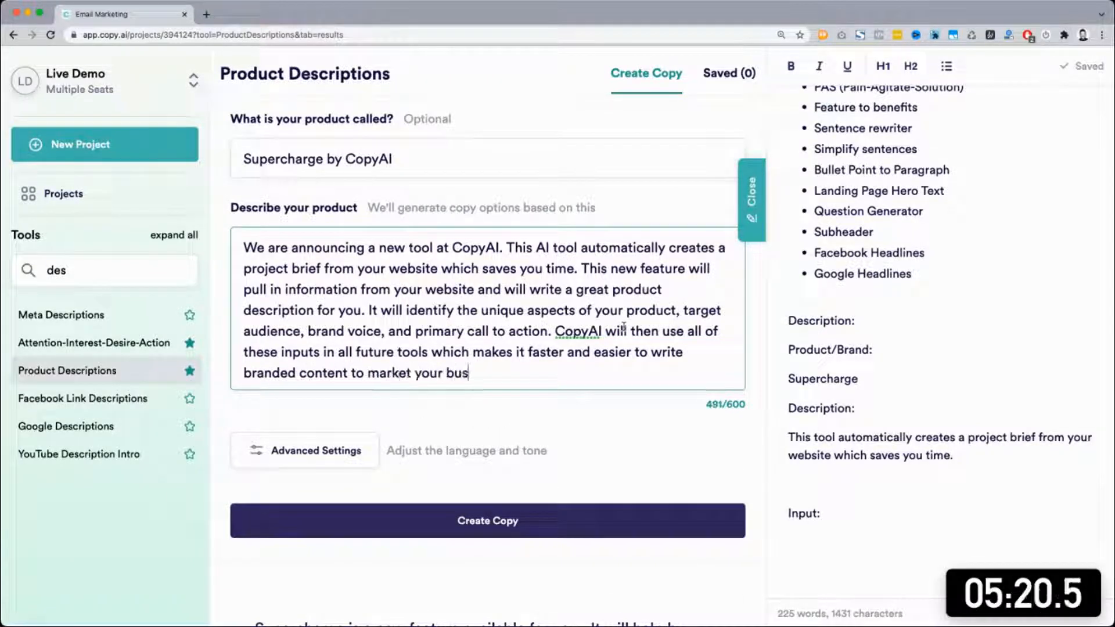
text(iness.)
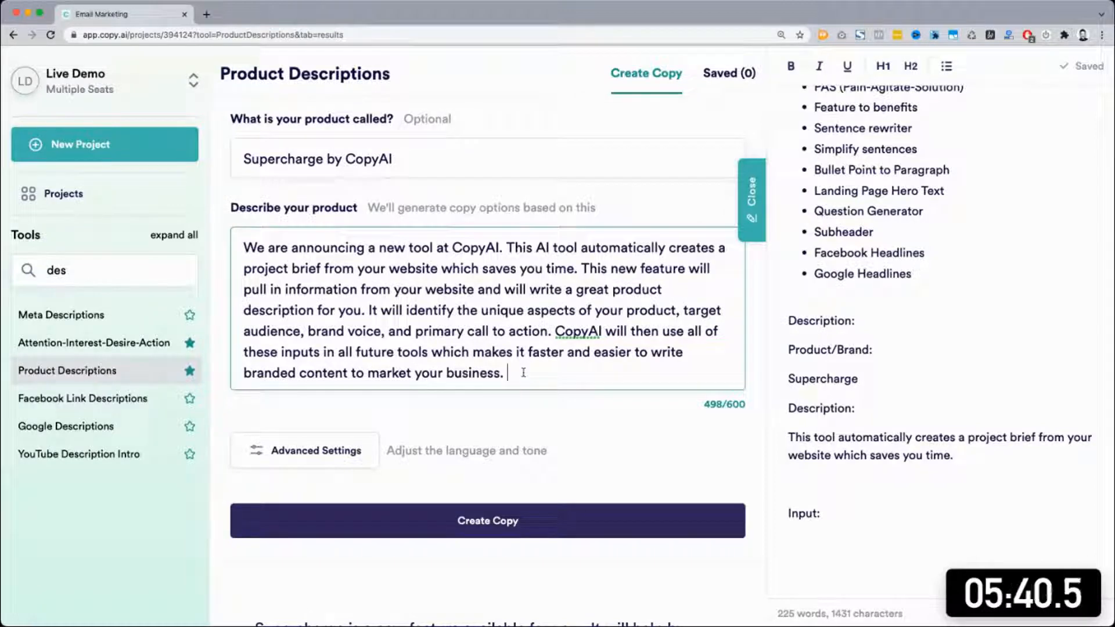
Step: End the product description input with "This tool is now available in your account! Click the link below to try it now."
text(This tool )
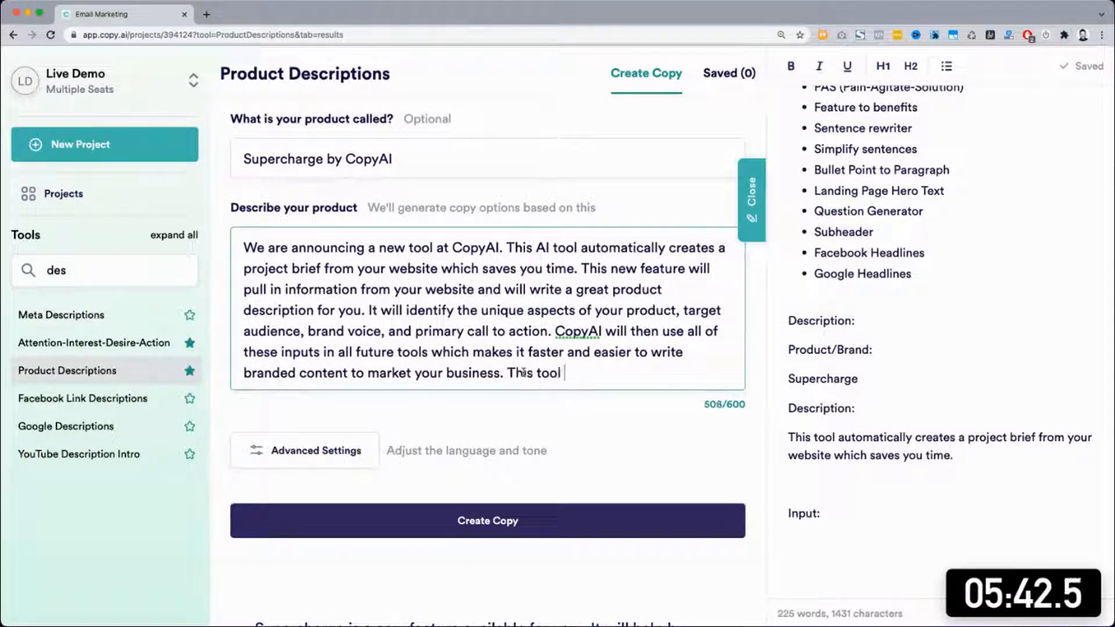
text(is now avail)
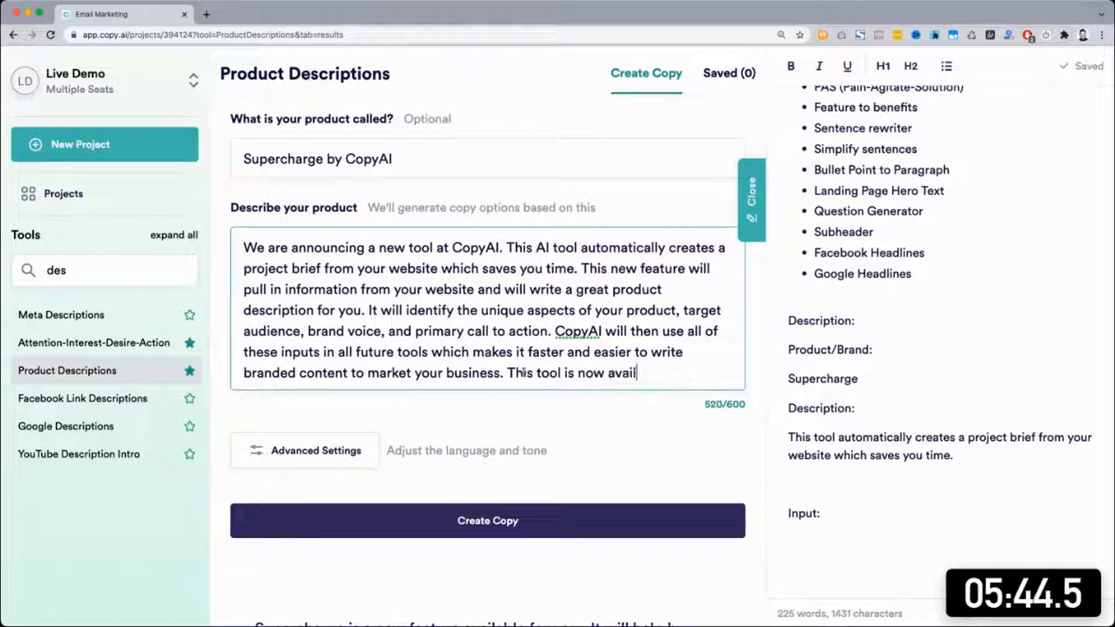
text(able in your ac)
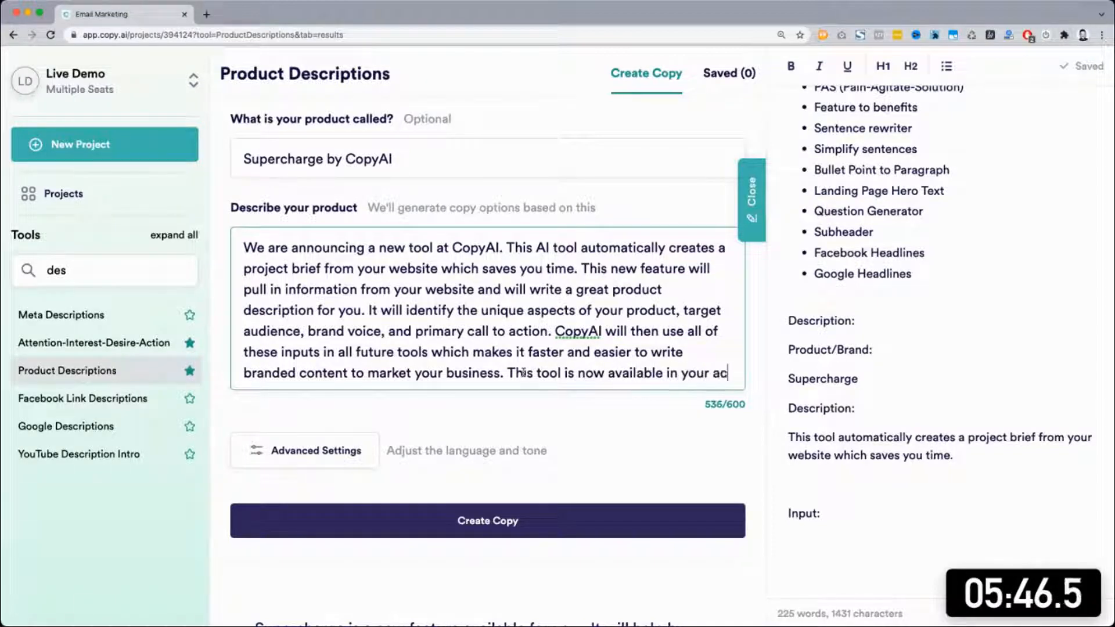
text(count! Click the )
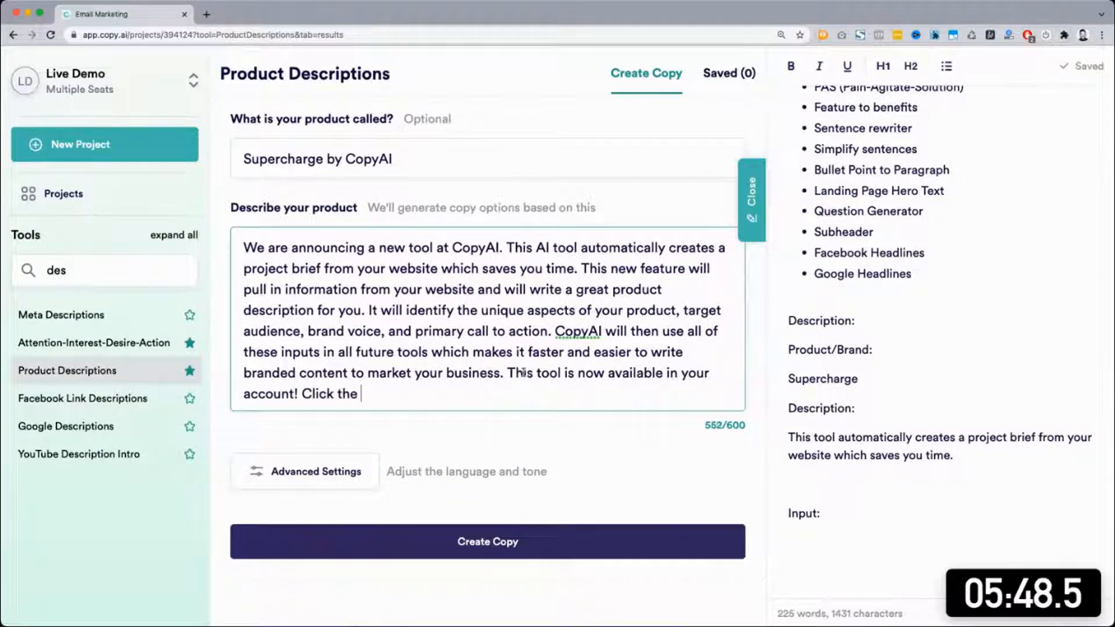
text(link below to t)
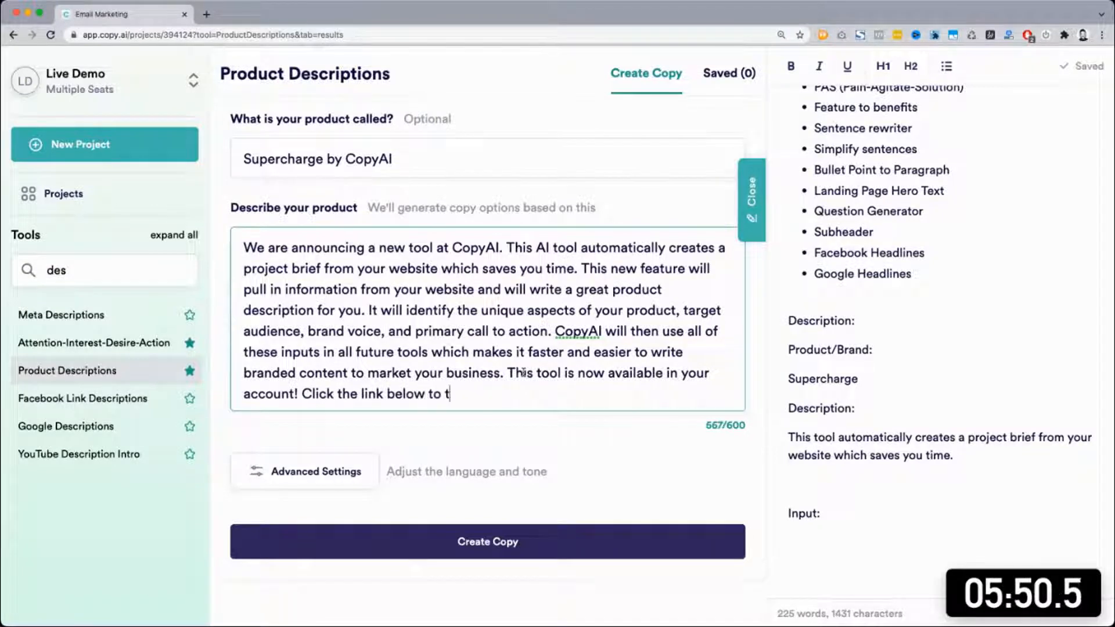
text(ry it now,.)
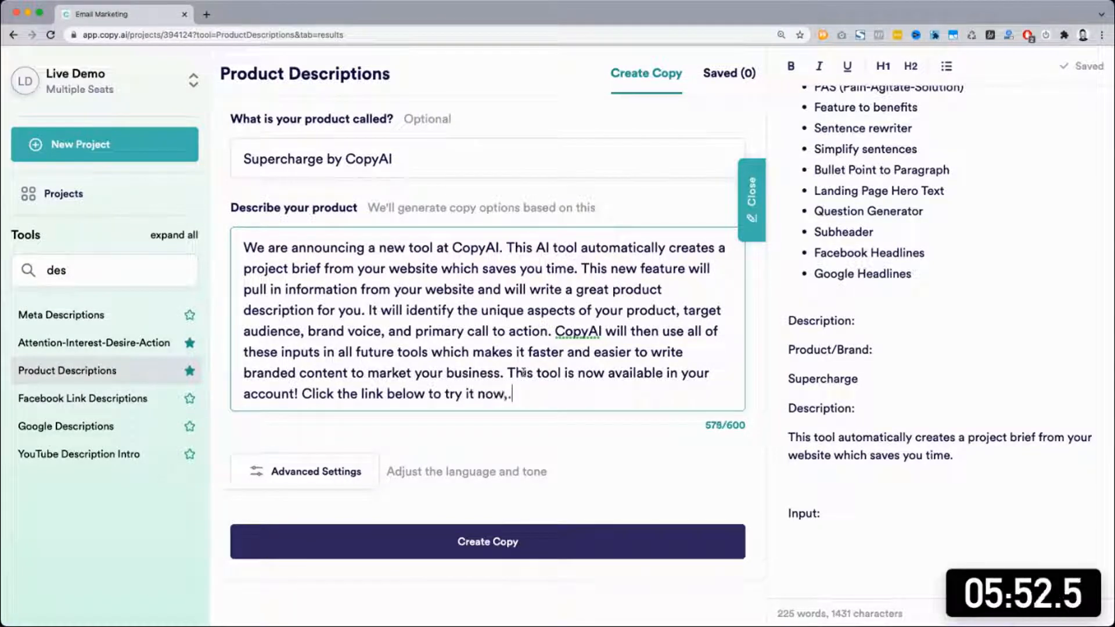
key(BackSpace)
key(BackSpace)
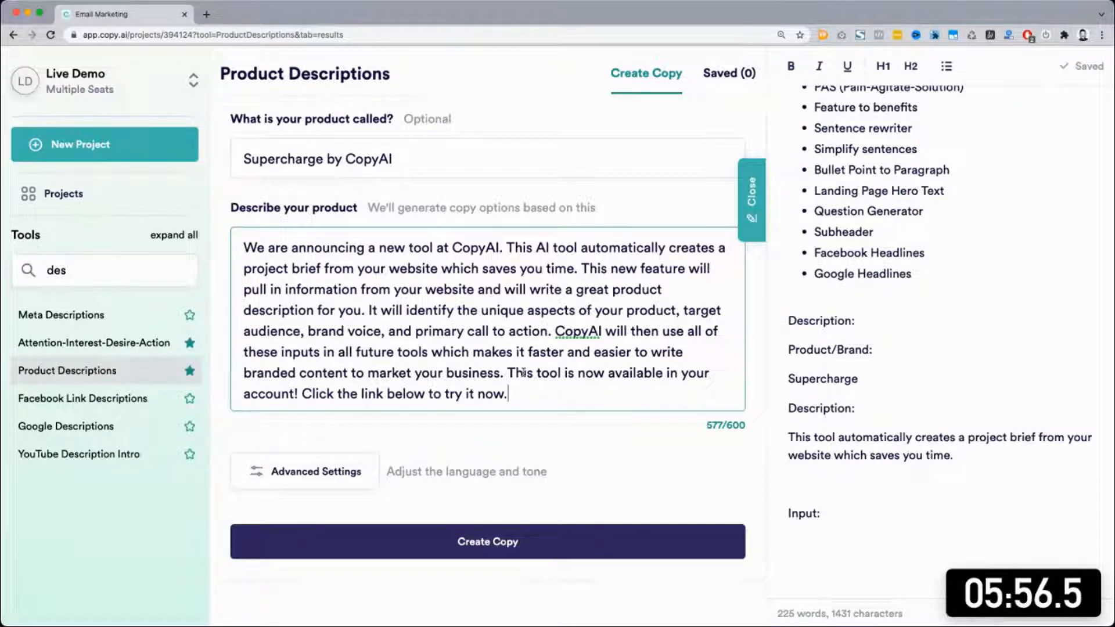
Step: Review the list of tools to experiment with in the project notes, from PAS (Pain-Agitate-Solution) to Google Headlines
triple_click(438, 344)
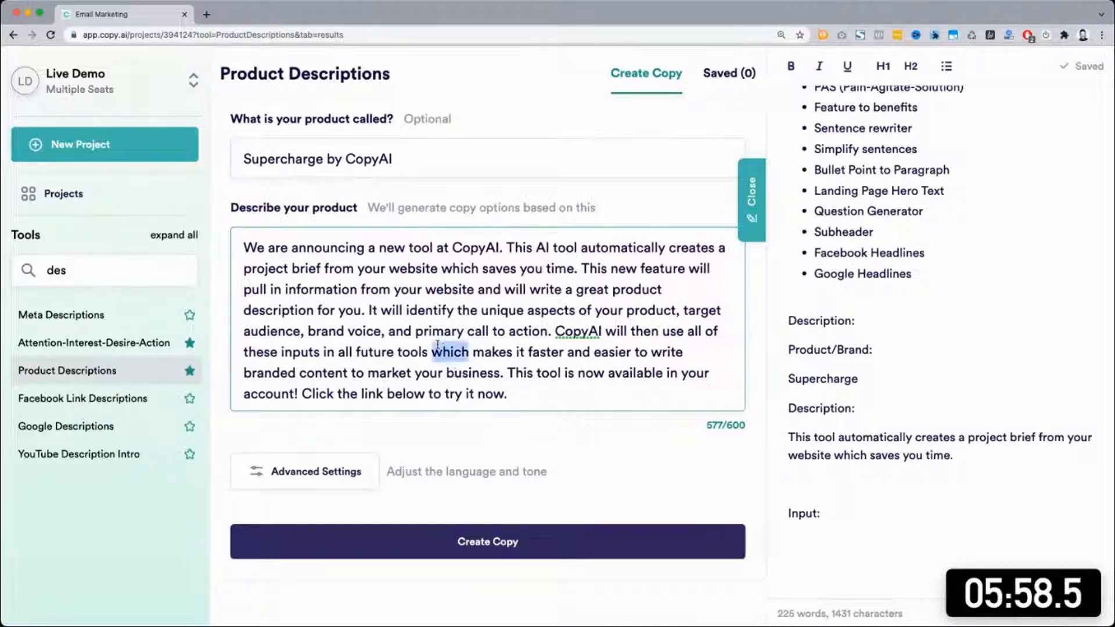
click(438, 345)
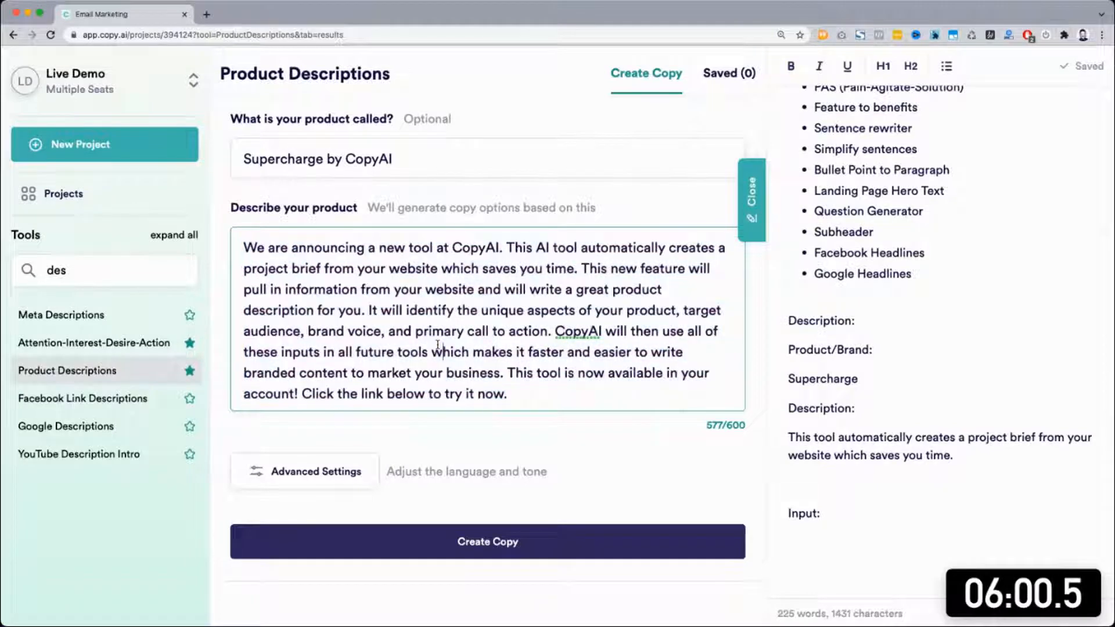
click(882, 449)
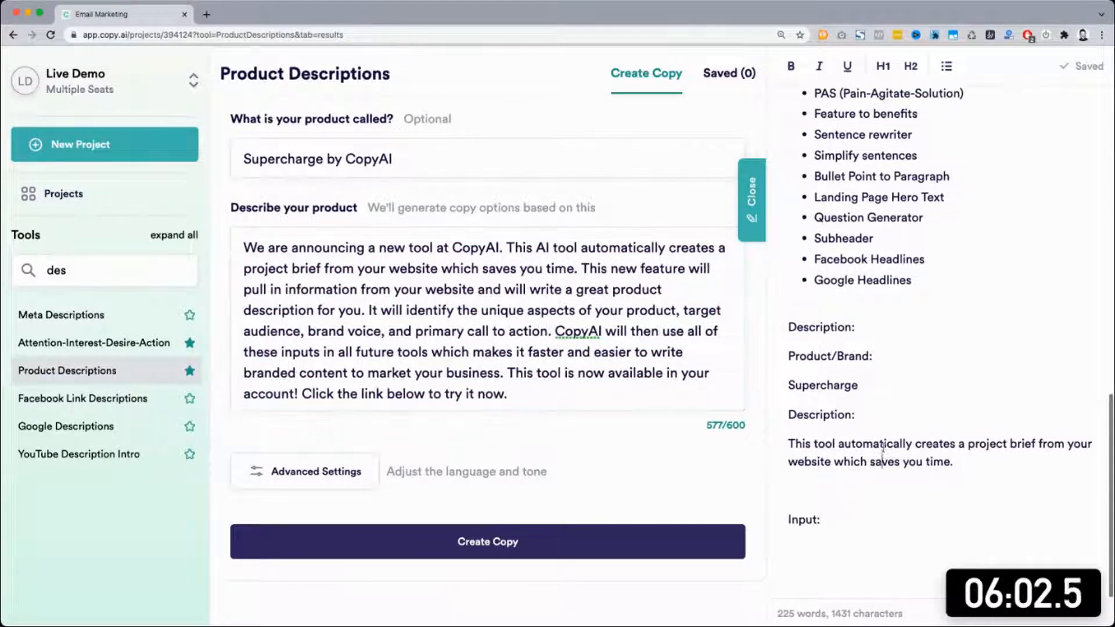
scroll(882, 447, up, 4)
scroll(883, 448, down, 1)
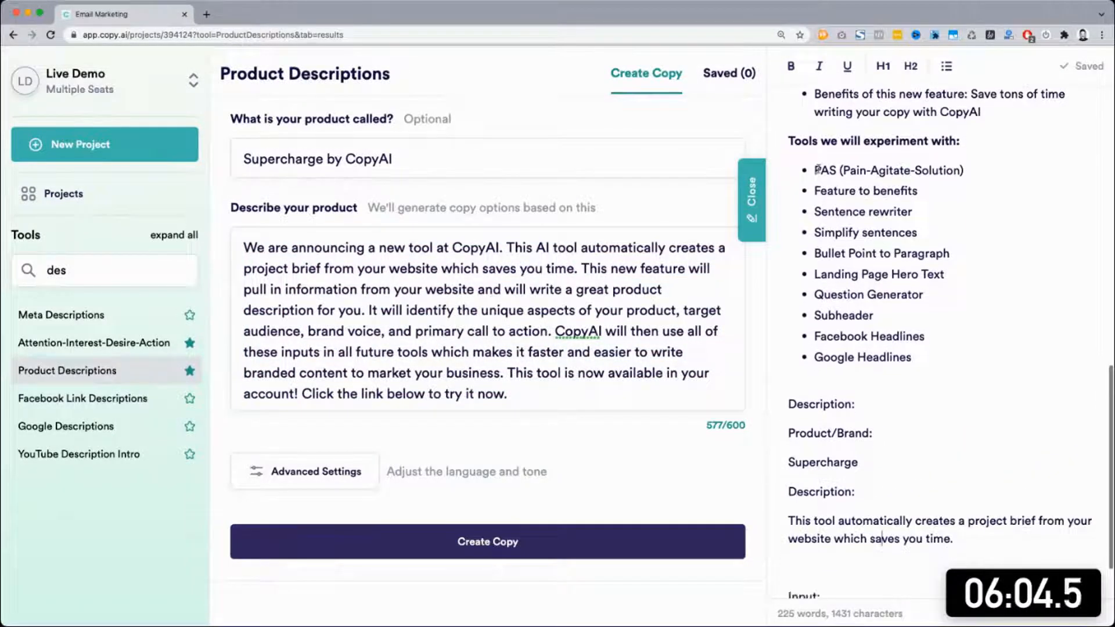
drag(817, 170, 923, 356)
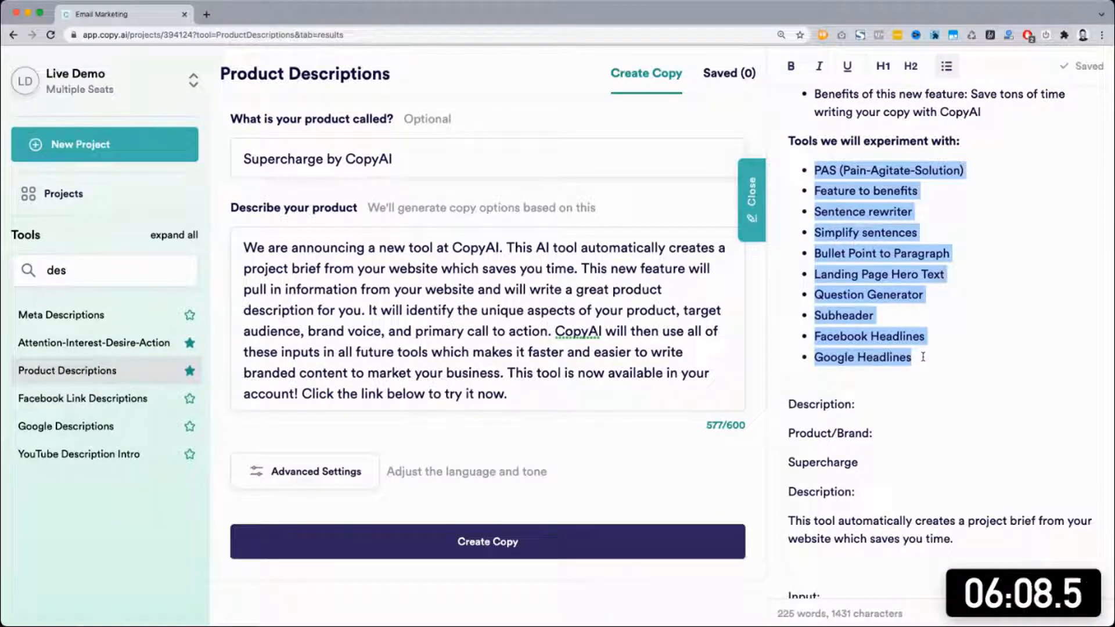
click(923, 357)
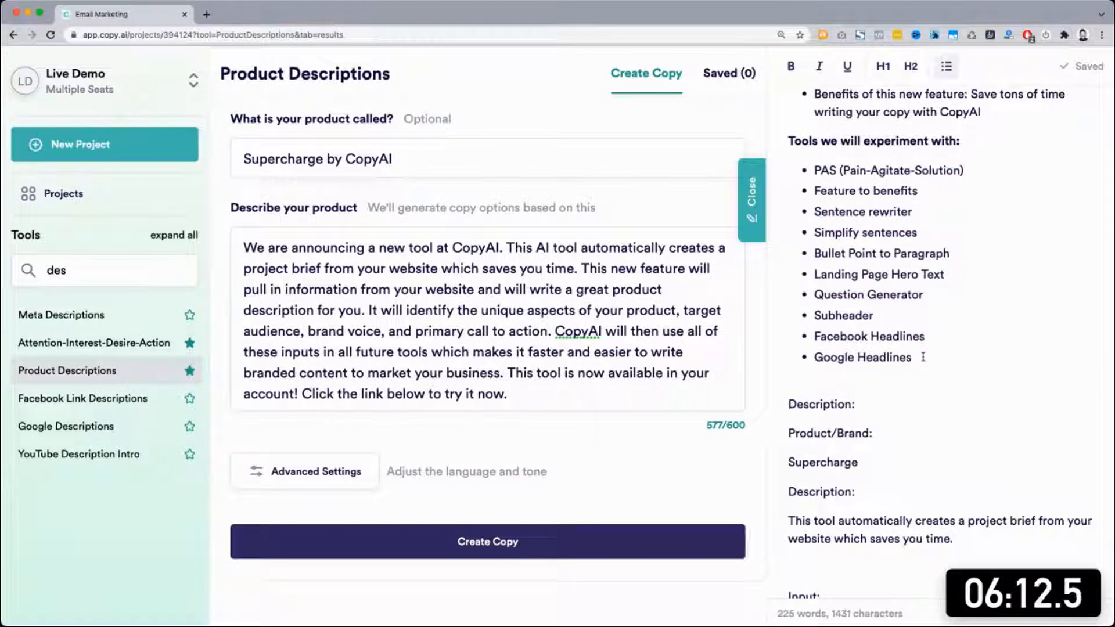
Step: Find the Pain-Agitate-Solution tool with the search term "pain" and generate copy from the existing Supercharge description
double_click(101, 278)
text(pain)
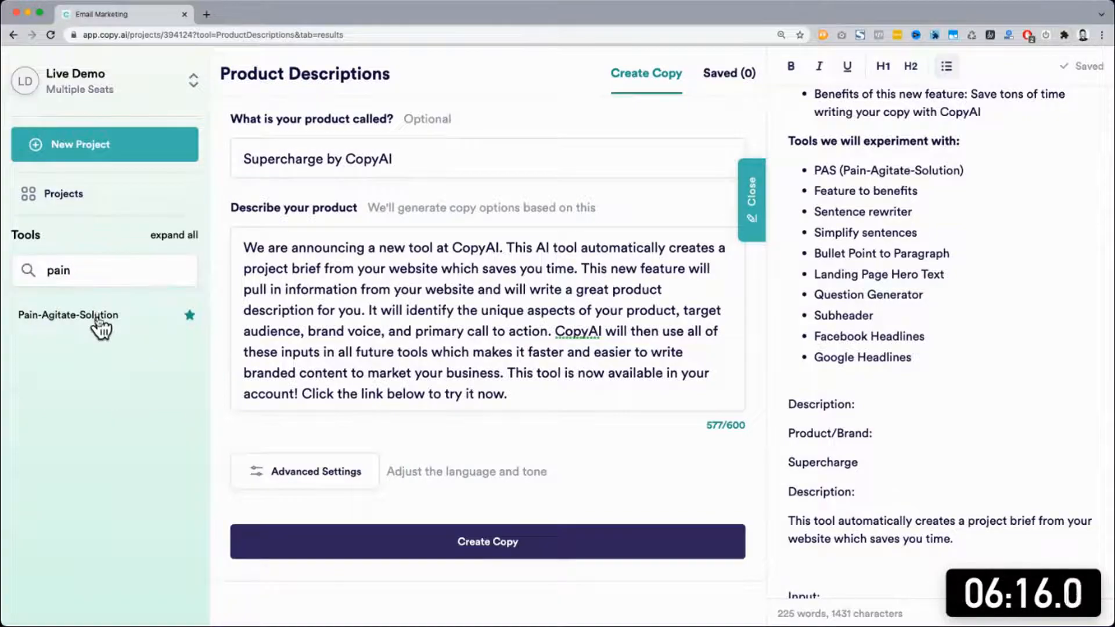
click(98, 318)
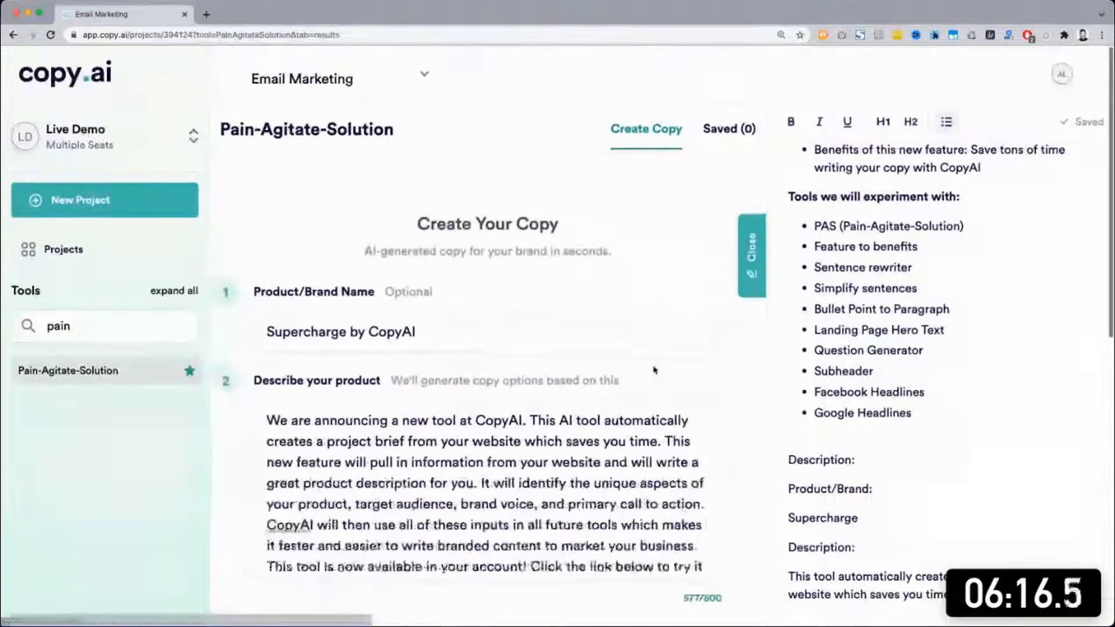
key(super+minus)
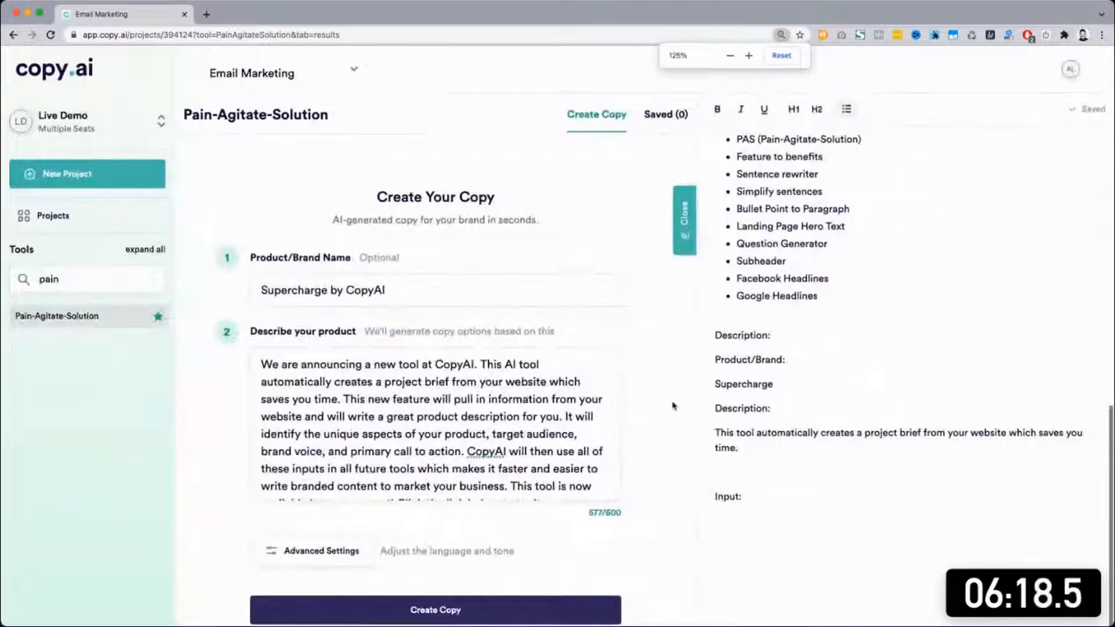
scroll(668, 406, down, 3)
click(541, 514)
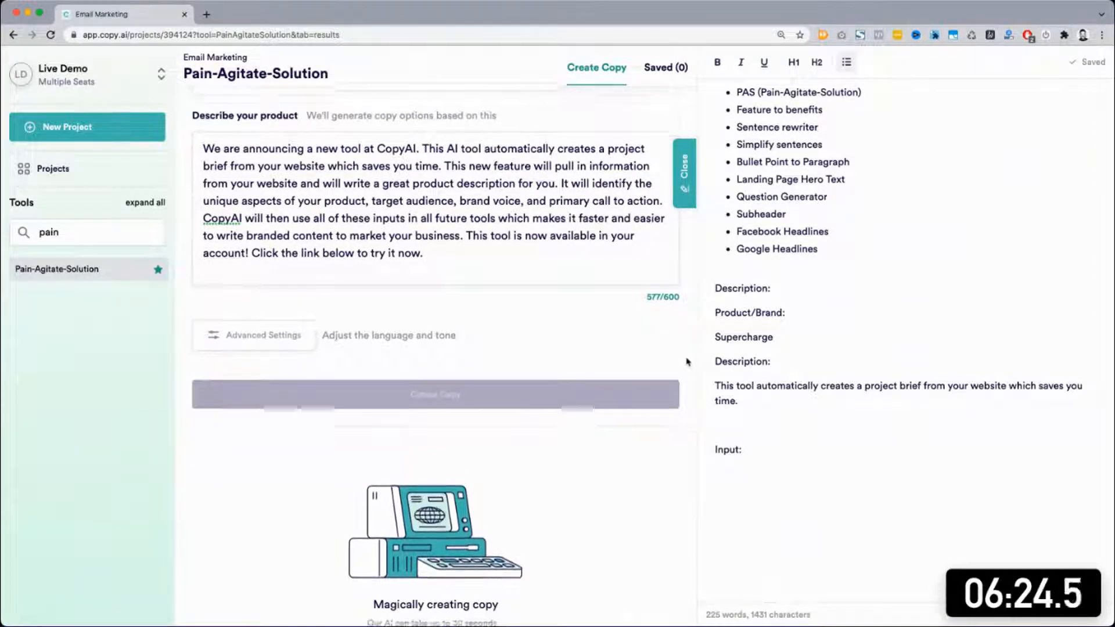
Step: Read through the generated Pain-Agitate-Solution copy options for Supercharge by CopyAI
scroll(687, 362, down, 4)
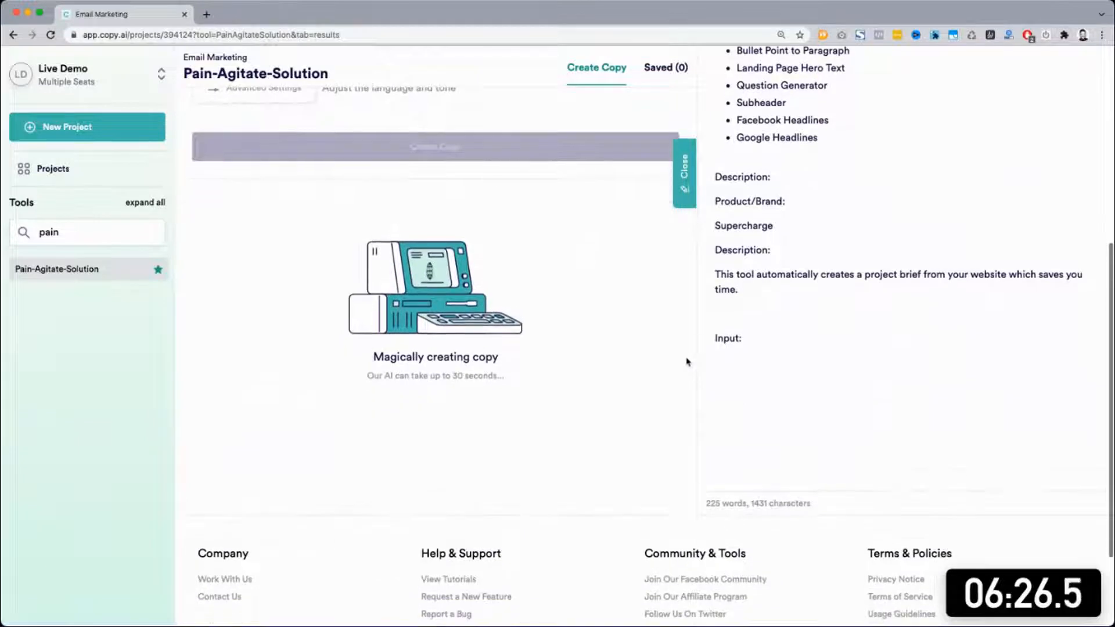
scroll(687, 362, down, 1)
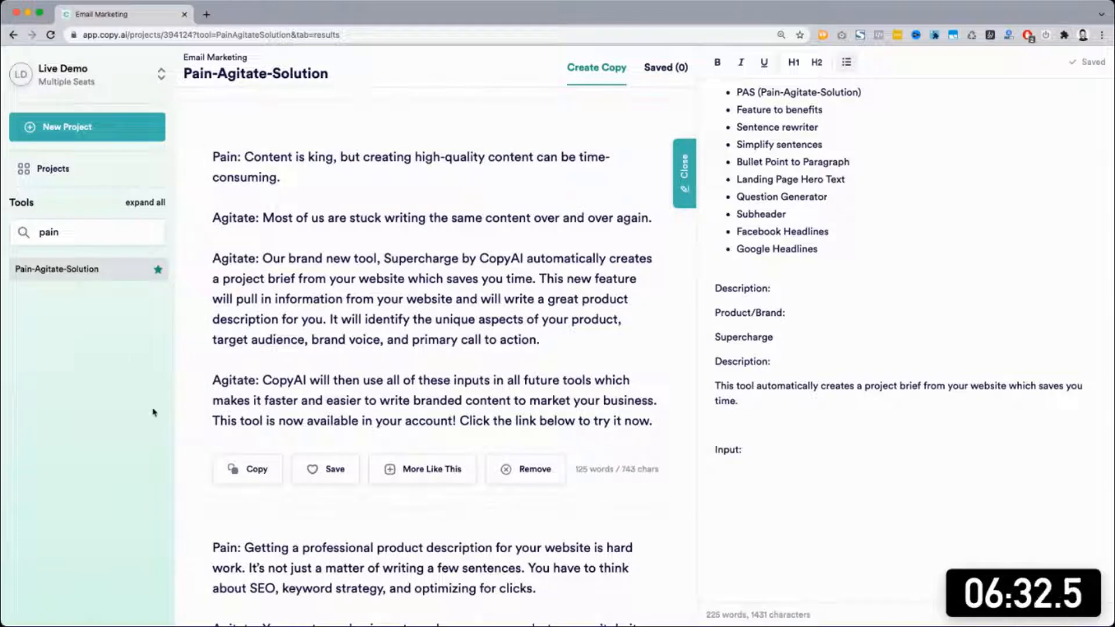
scroll(123, 443, down, 2)
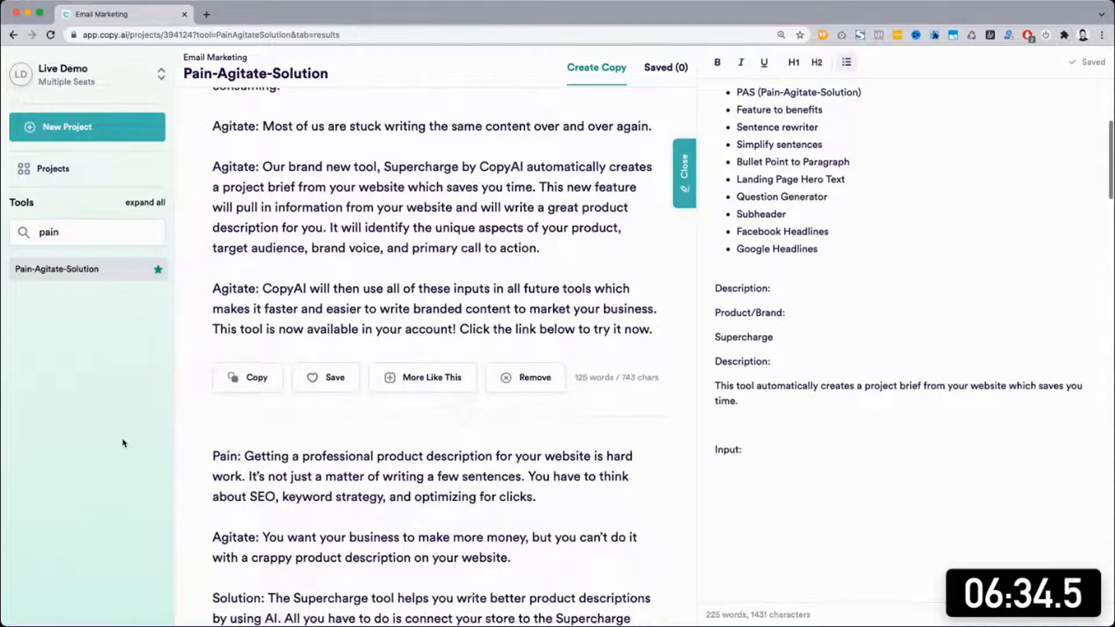
scroll(123, 443, down, 3)
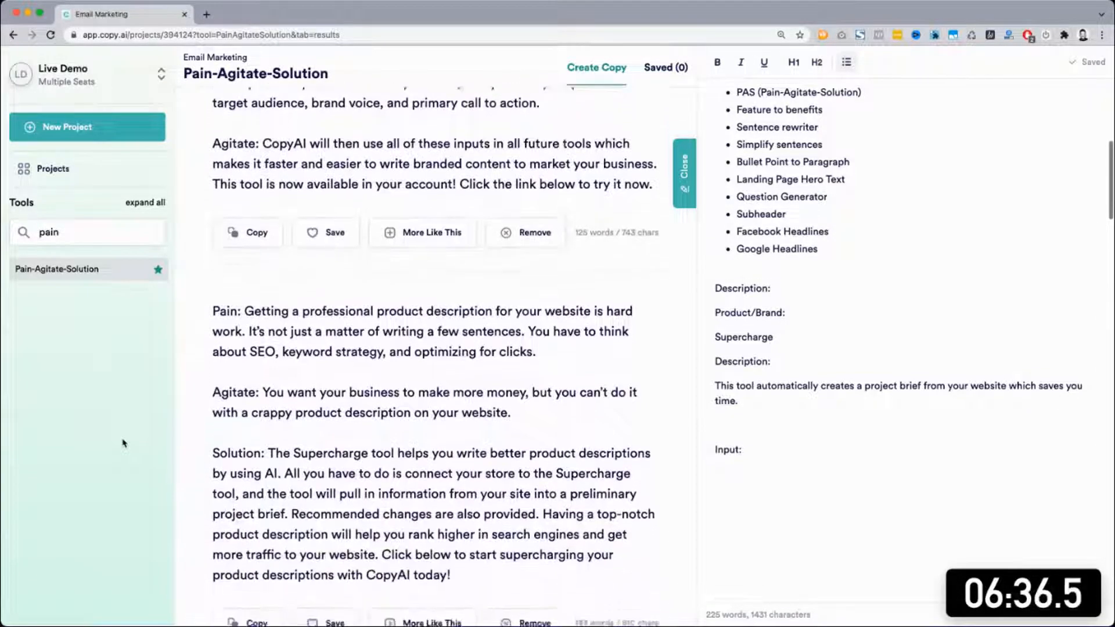
scroll(123, 443, down, 1)
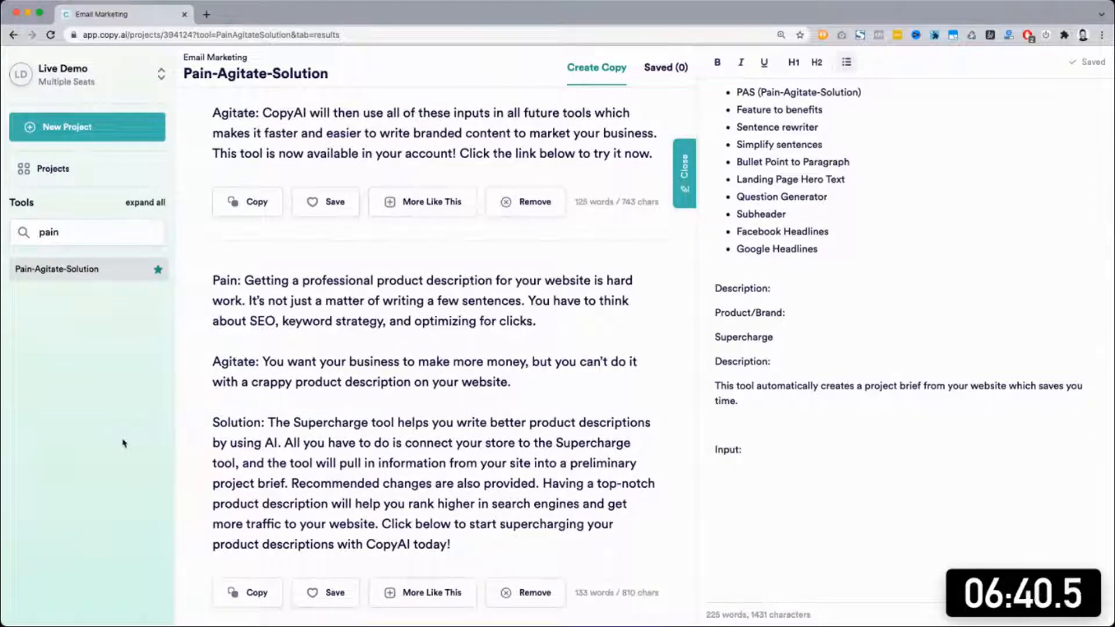
scroll(715, 409, down, 2)
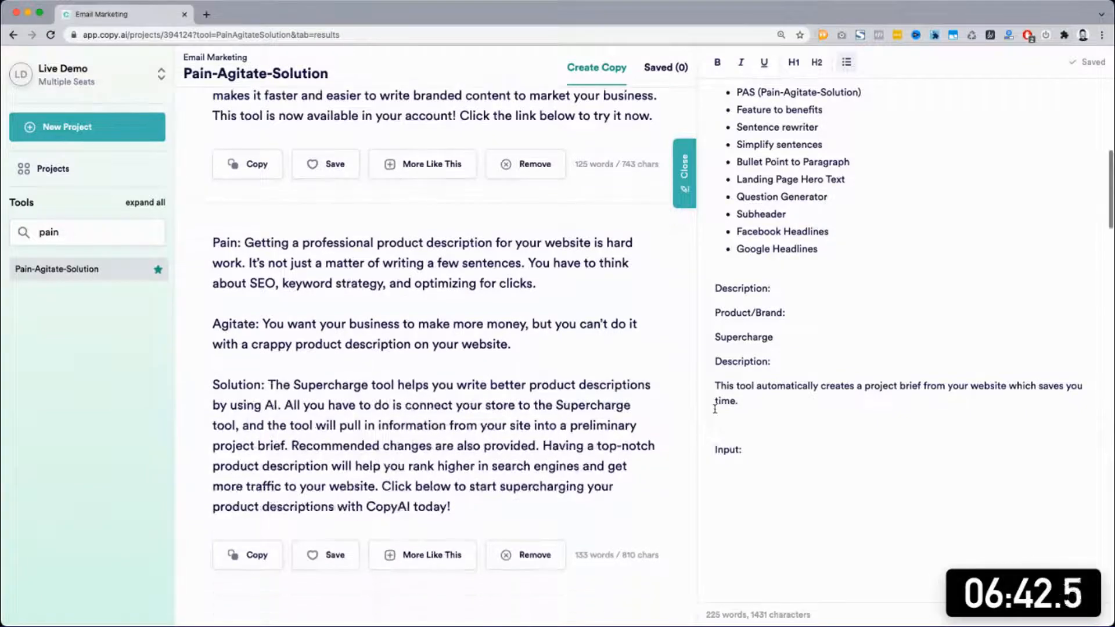
scroll(715, 408, down, 5)
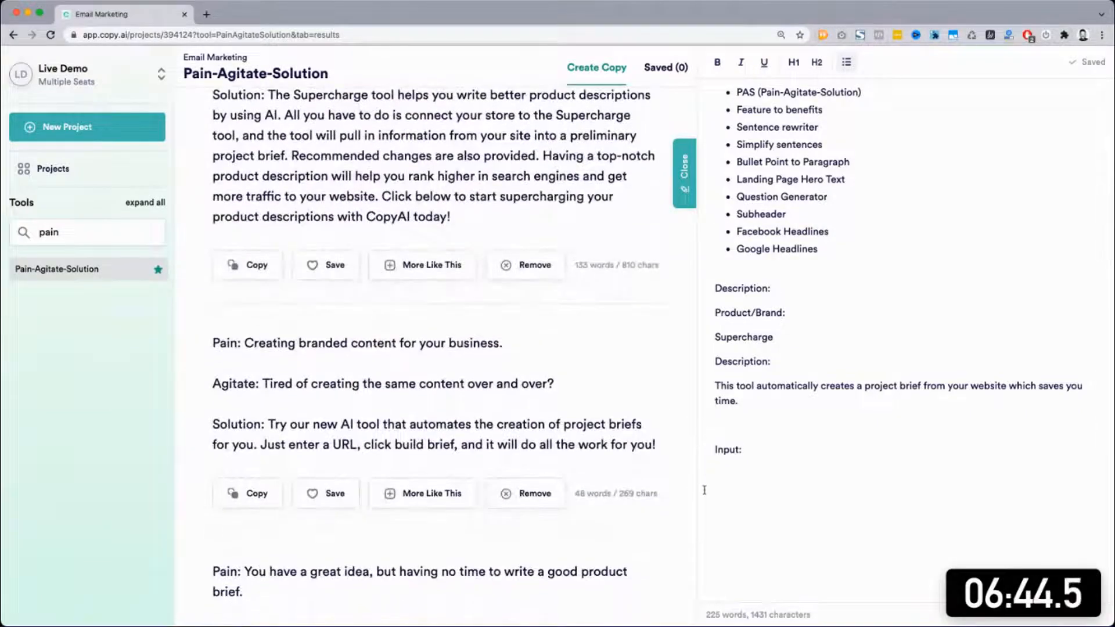
scroll(685, 414, down, 4)
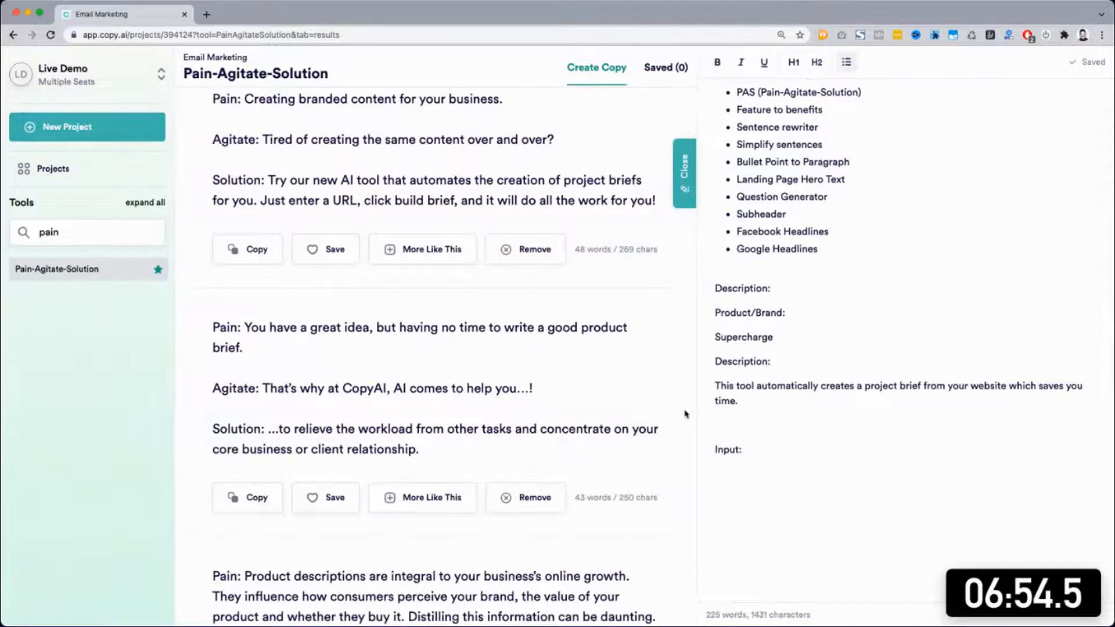
scroll(685, 413, up, 15)
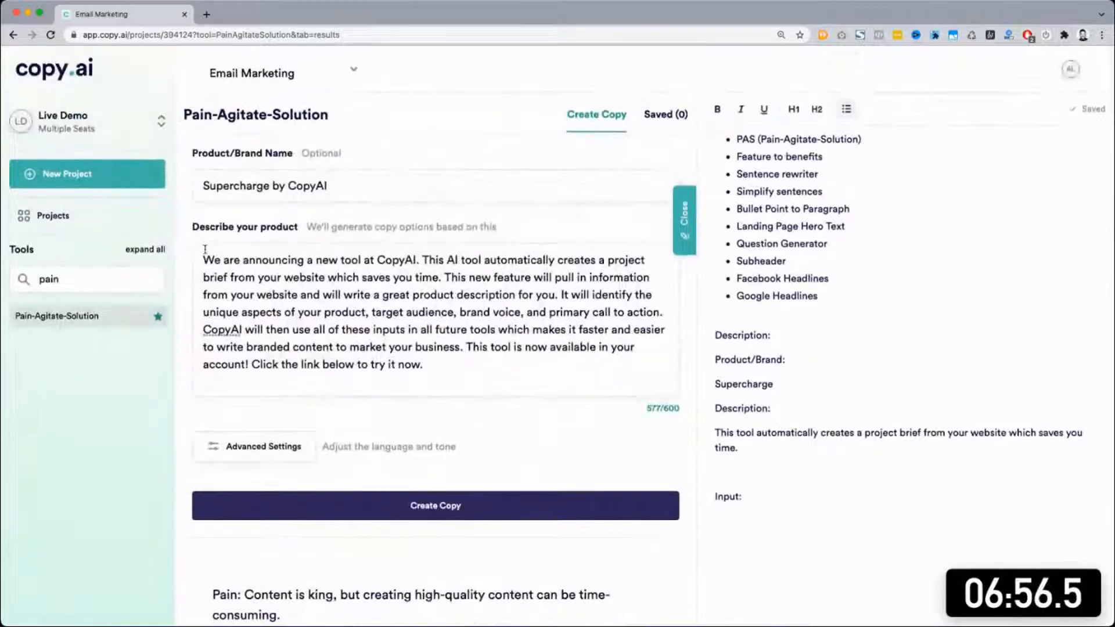
click(206, 250)
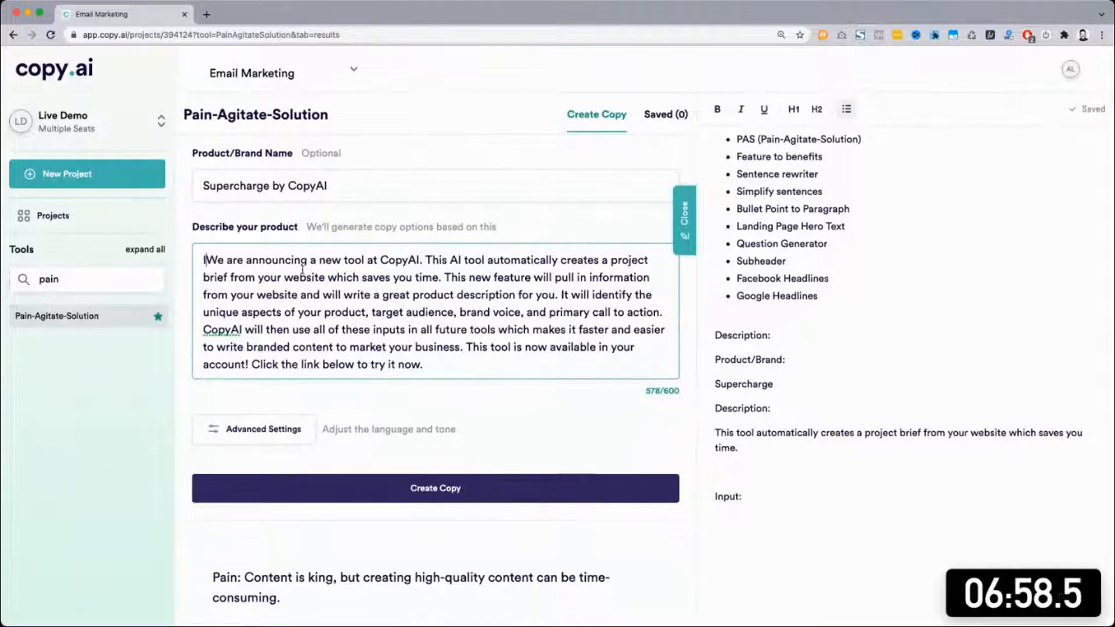
text(It normally)
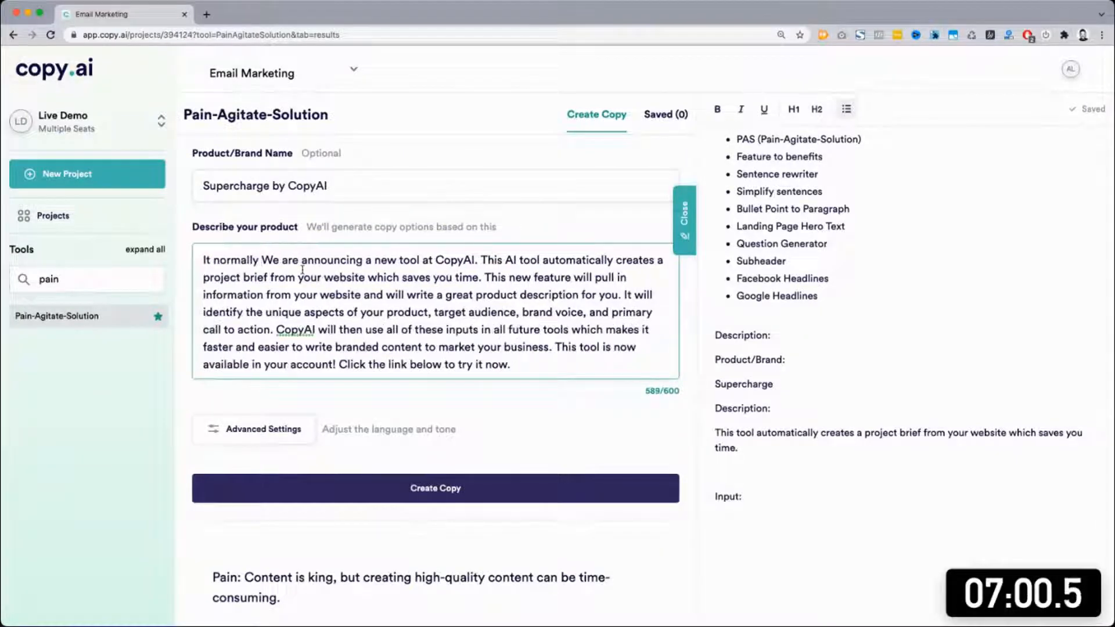
key(BackSpace)
key(BackSpace)
key(BackSpace)
key(BackSpace)
key(BackSpace)
key(BackSpace)
key(BackSpace)
key(BackSpace)
key(BackSpace)
key(BackSpace)
key(BackSpace)
key(BackSpace)
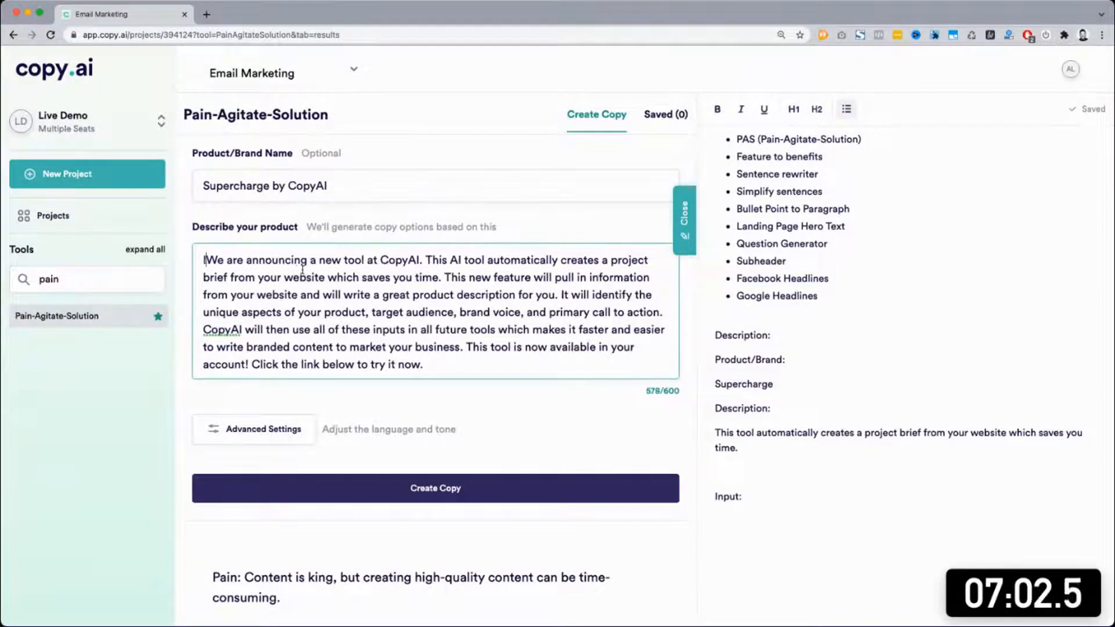
key(BackSpace)
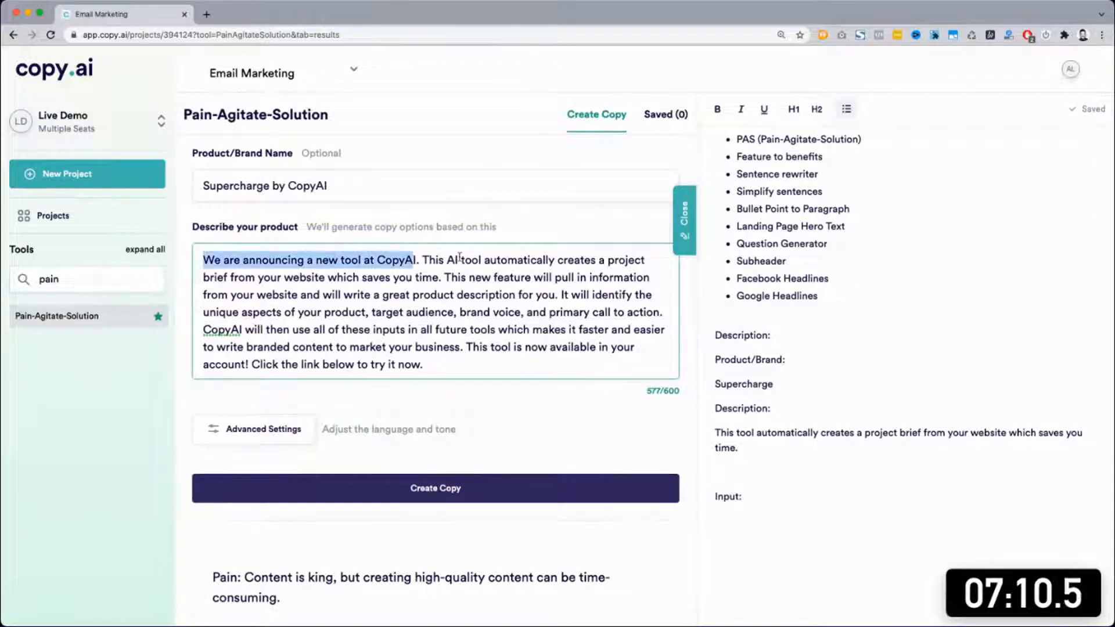
Step: Copy the entire product description into the project notes on the line below "Input:"
shift+click(416, 259)
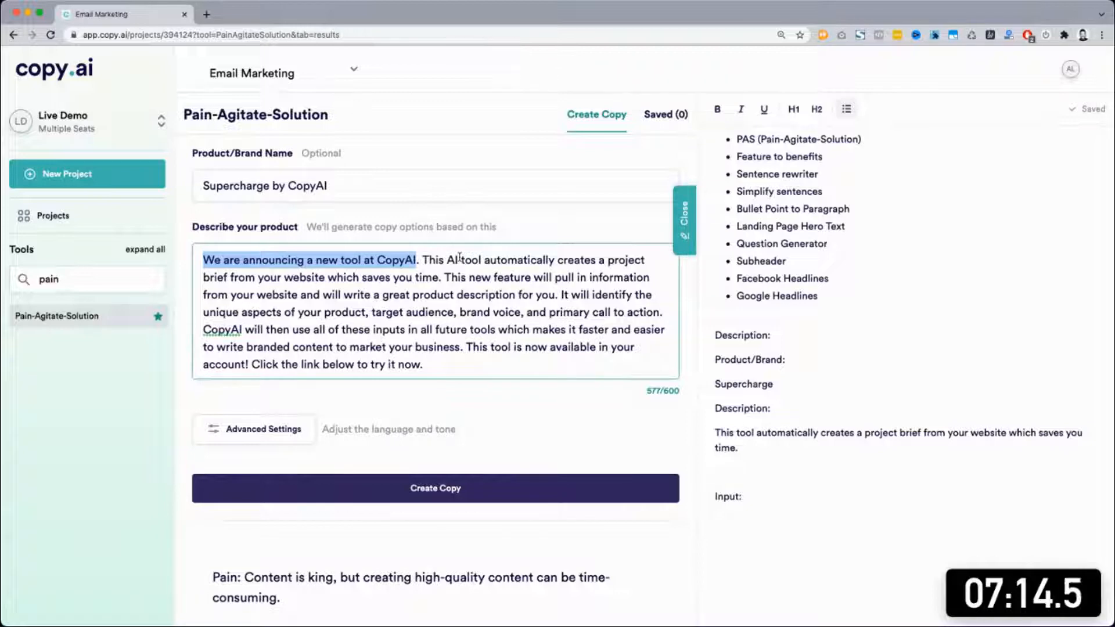
triple_click(472, 301)
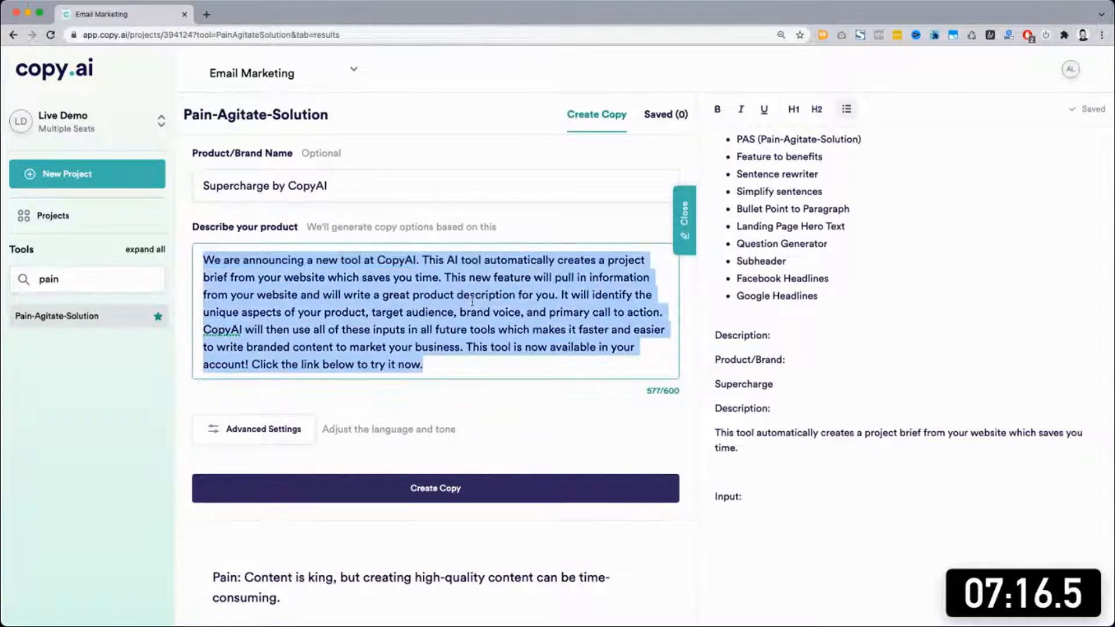
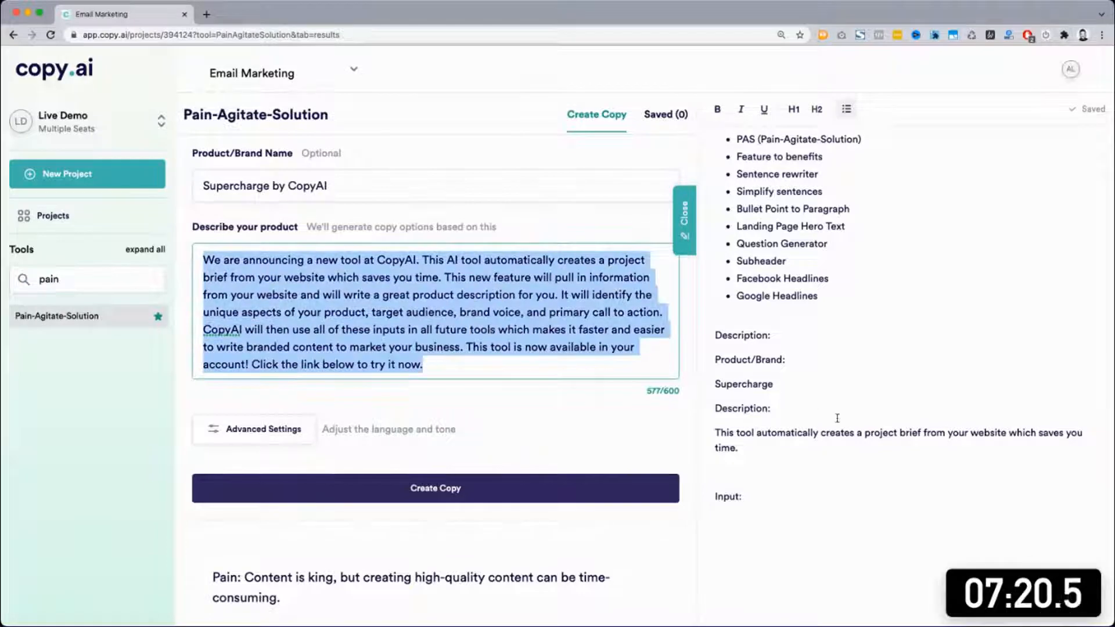
click(836, 418)
click(809, 470)
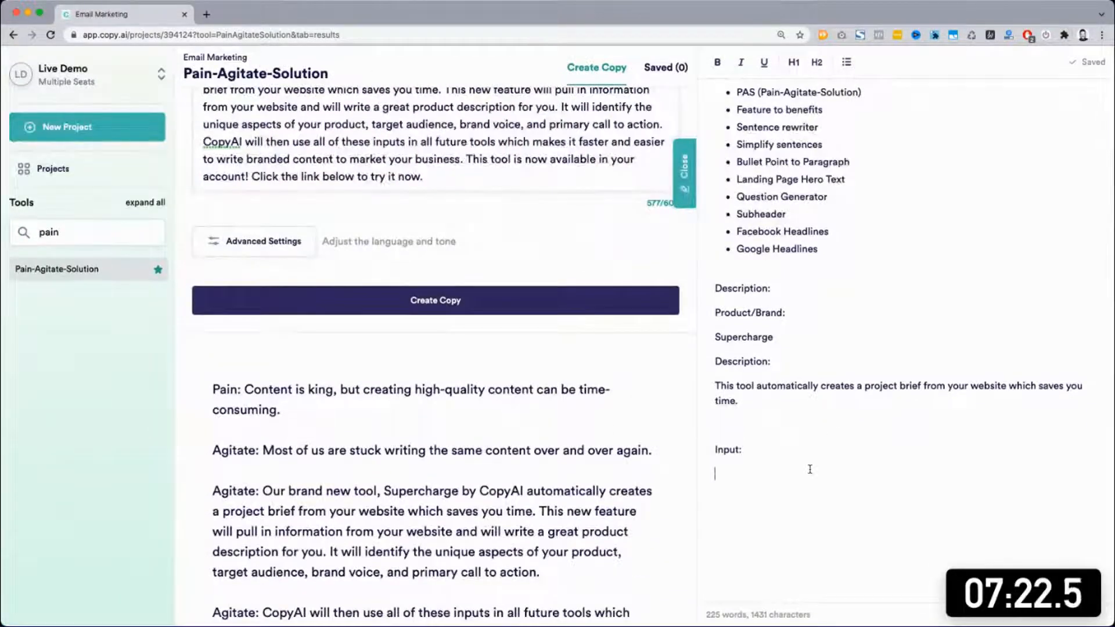
text(We are announcing a new tool at CopyAI. This AI tool automatically creates a project brief from your website which saves you time. This new feature will pull in information from your website and will write a great product description for you. It will identify the unique aspects of your product, target audience, brand voice, and primary call to action. CopyAI will then use all of these inputs in all future tools which makes it faster and easier to write branded content to market your business. This tool is now available in your account! Click the link below to try it now.)
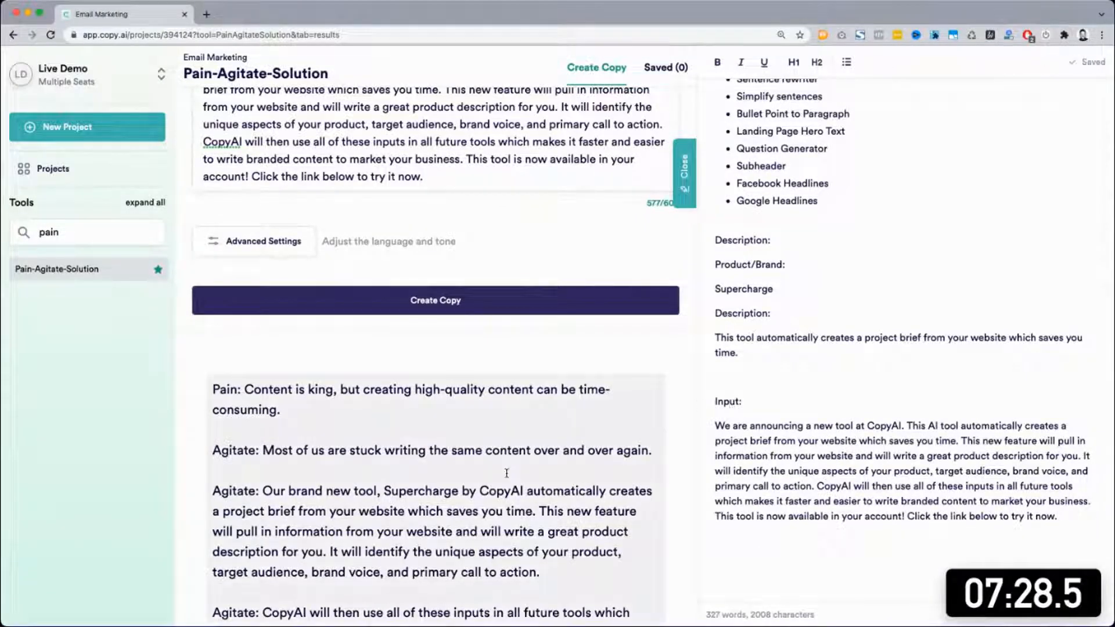
scroll(507, 473, up, 3)
scroll(855, 515, down, 2)
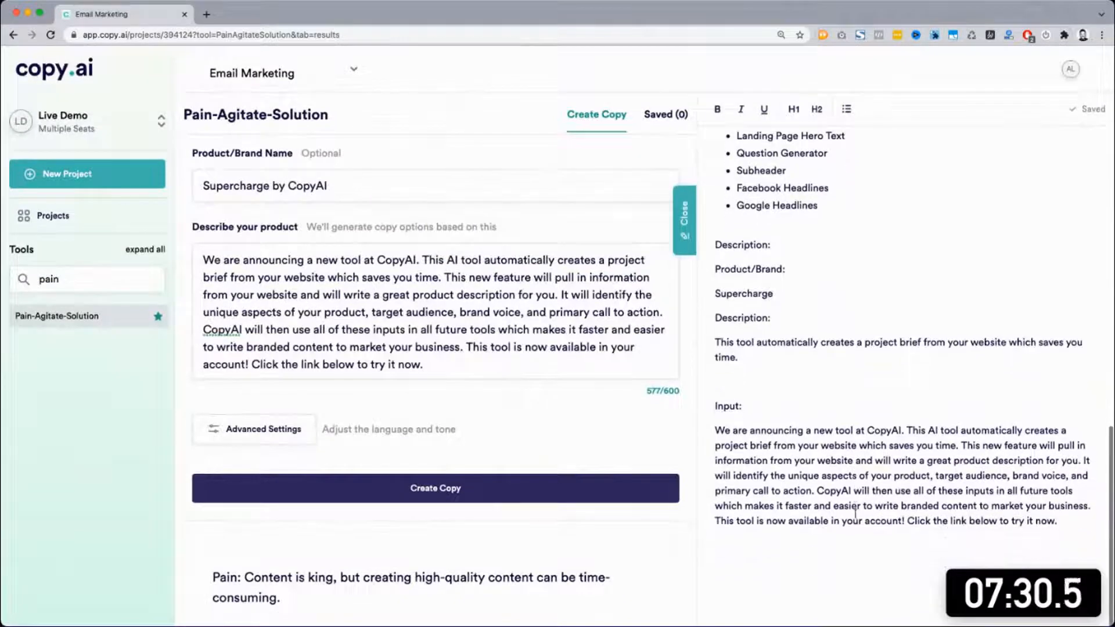
triple_click(872, 478)
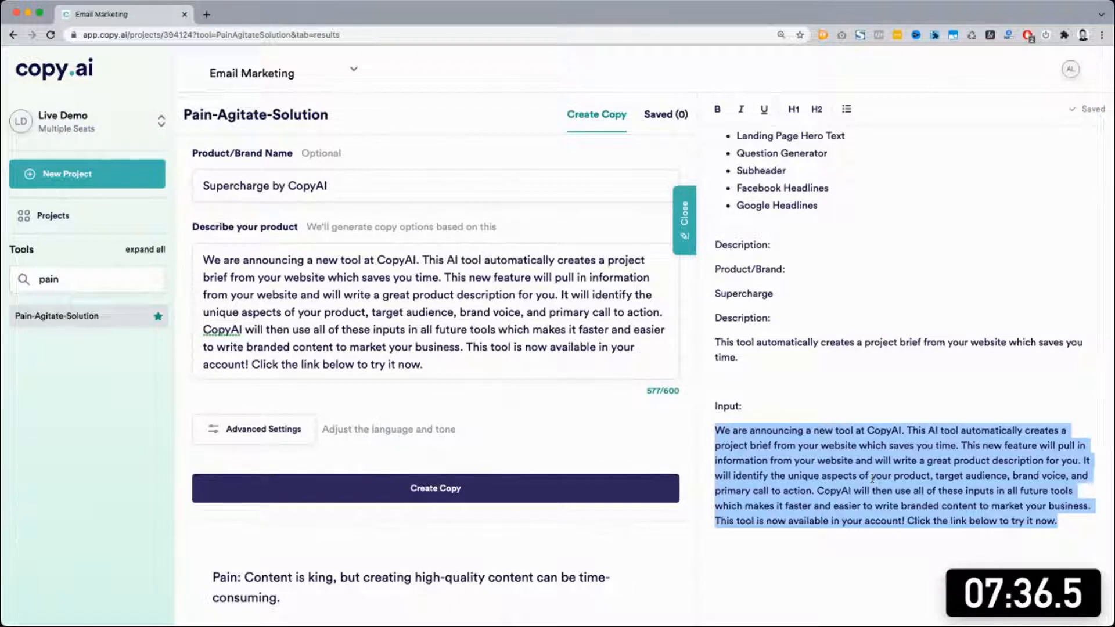
scroll(869, 465, up, 3)
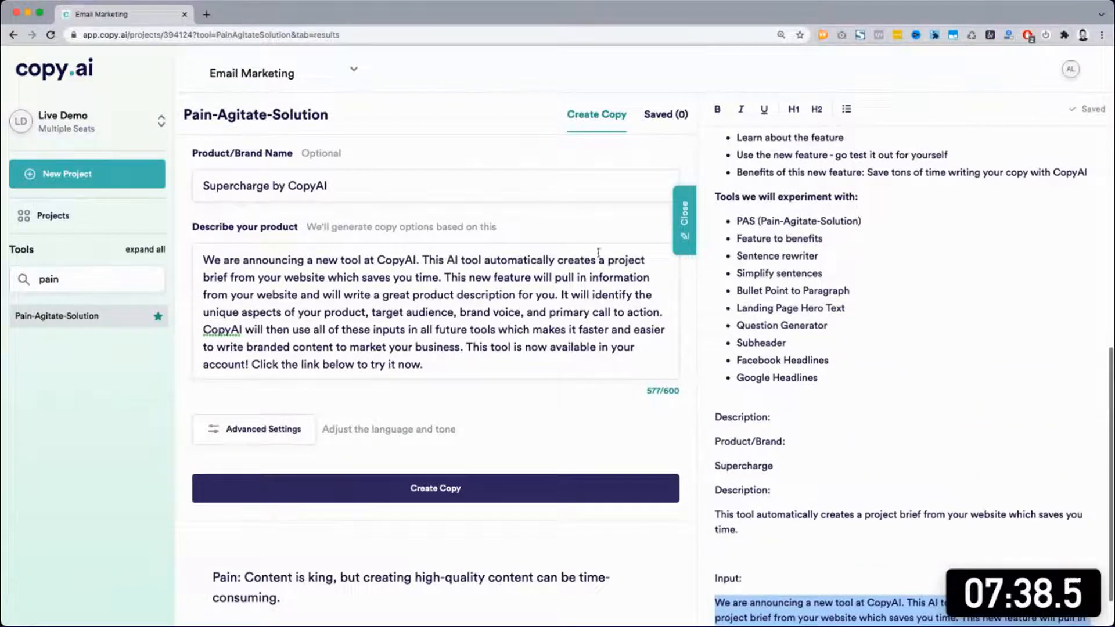
triple_click(421, 275)
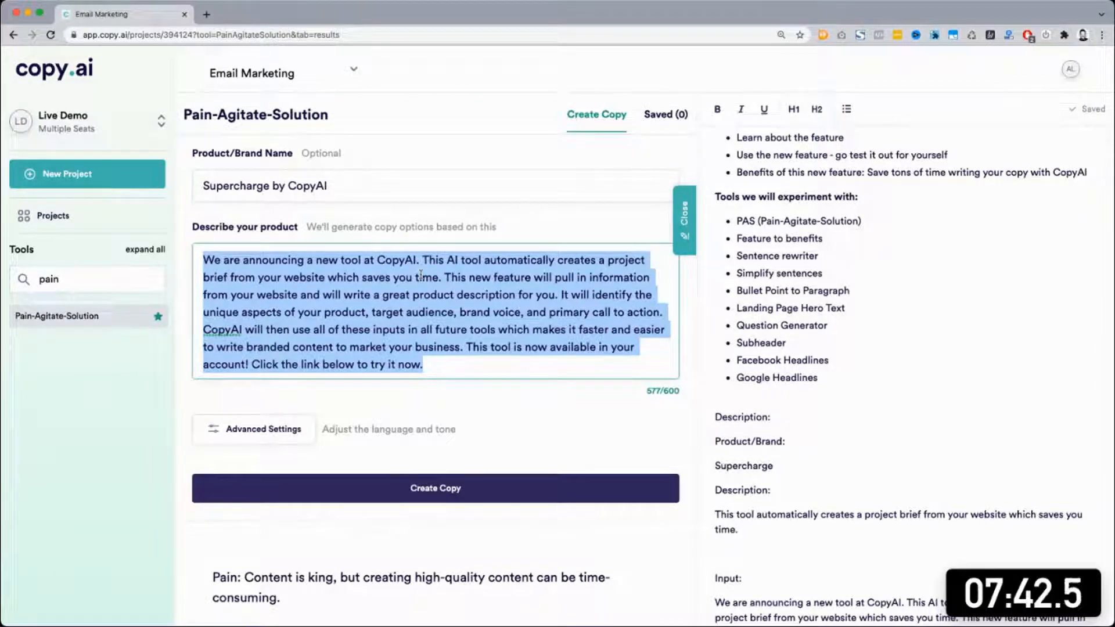
click(421, 276)
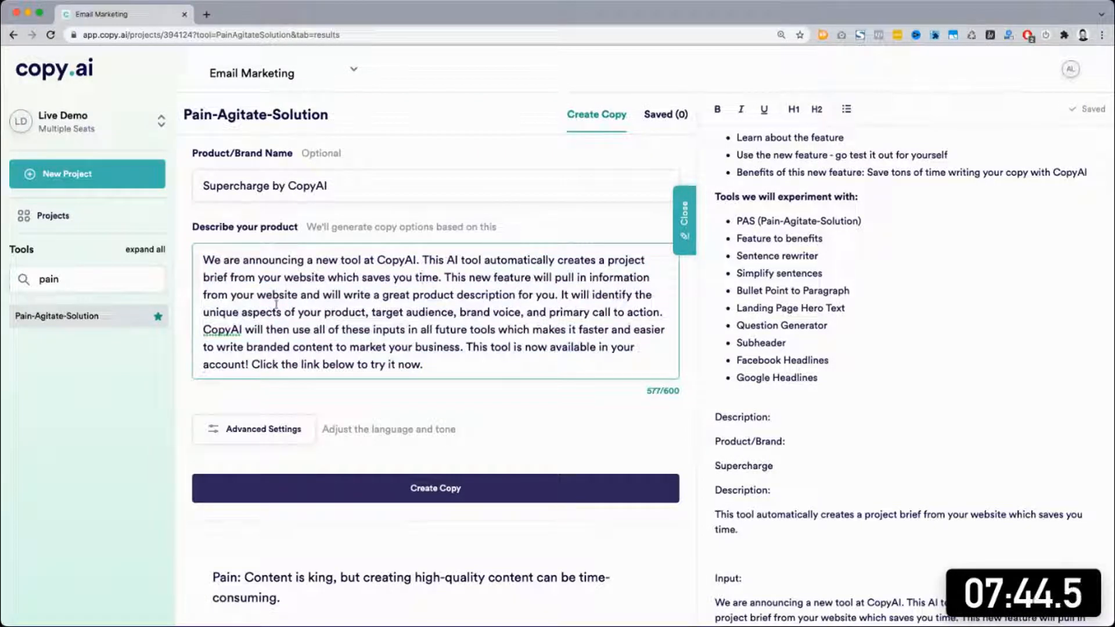
Step: Replace the product description's text before "unique aspects of your product" with "Describing the"
drag(205, 310, 200, 257)
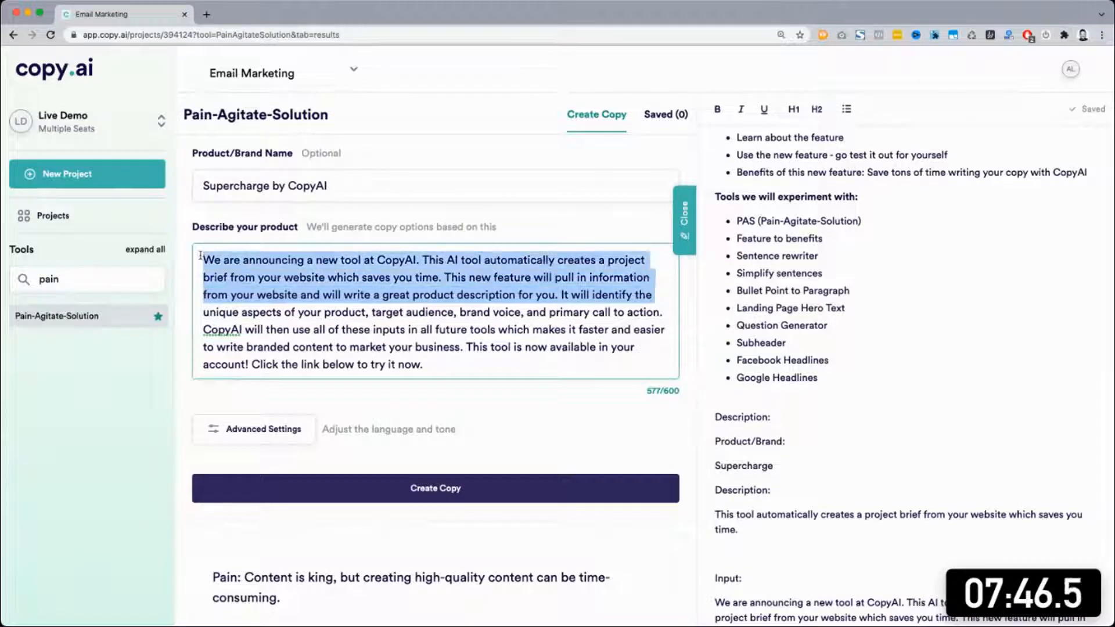
key(BackSpace)
text(Describing the)
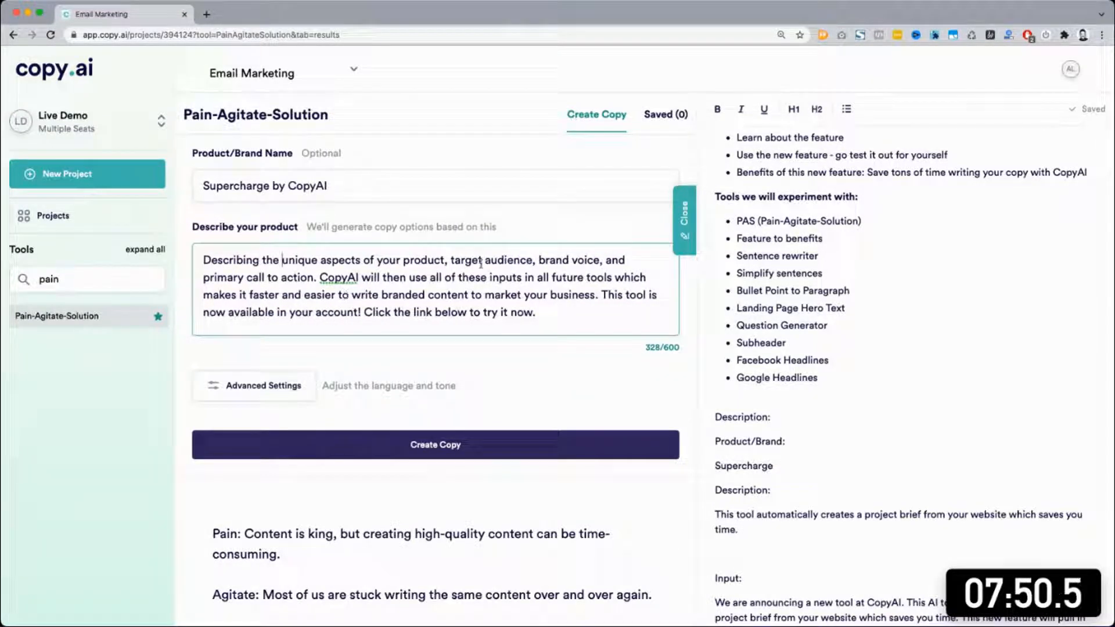
Step: Replace everything after "primary call to action" in the product description with "can take a lot of time and energy."
click(316, 277)
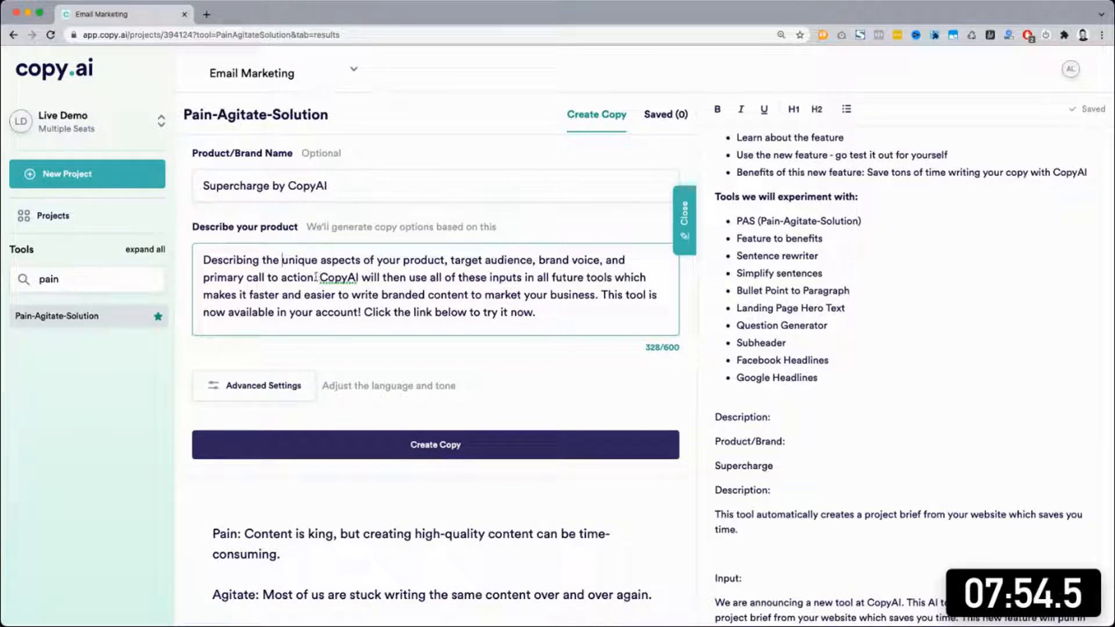
drag(314, 277, 533, 314)
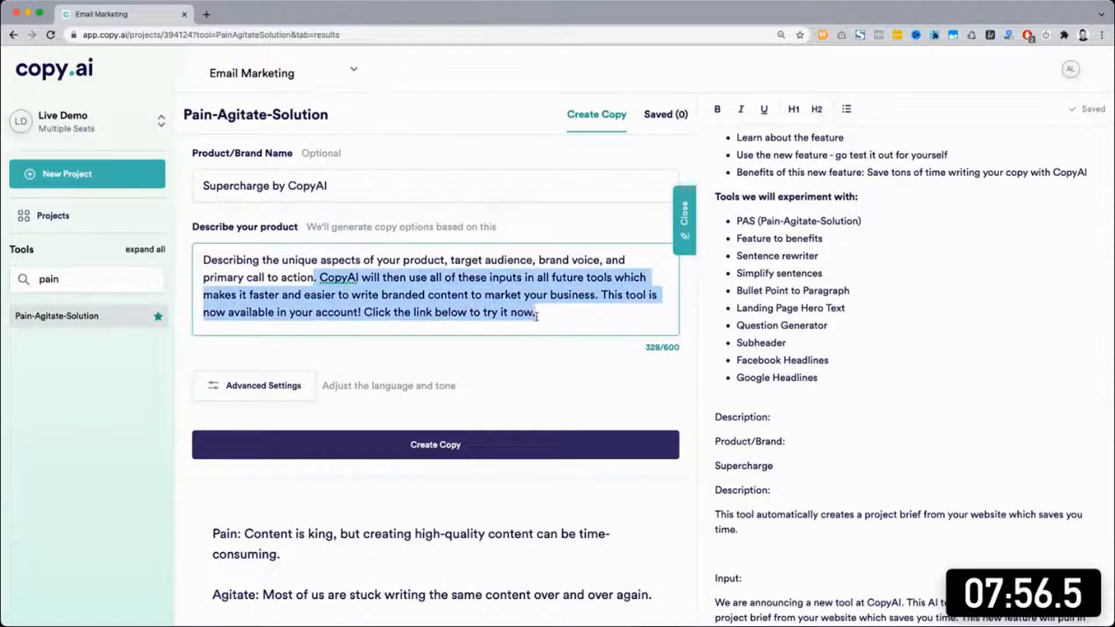
text(c)
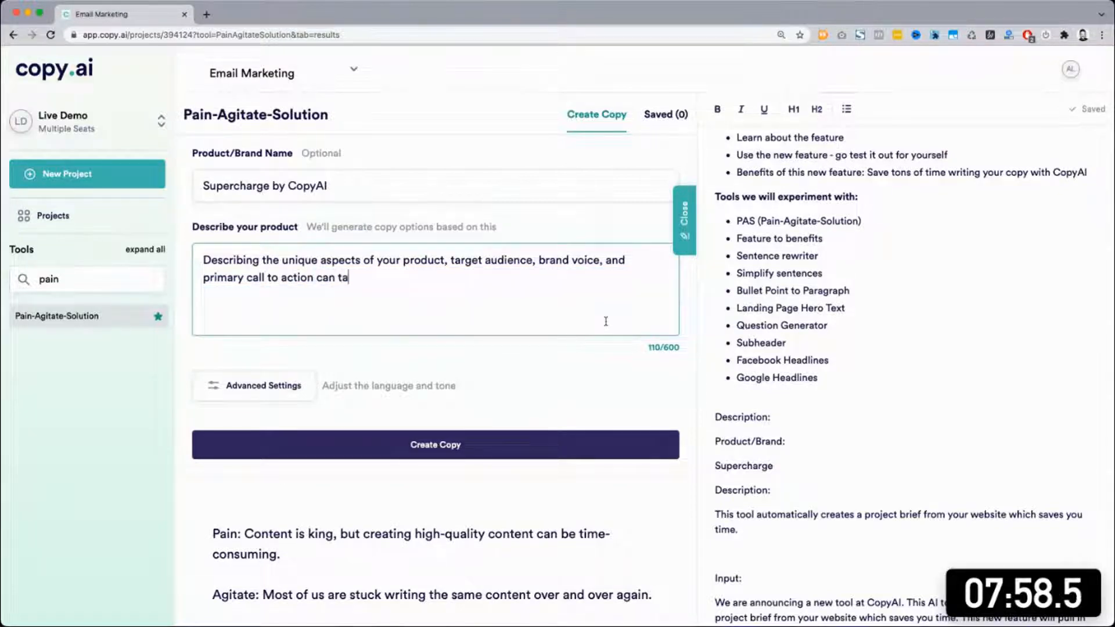
text(an take a lot of time a)
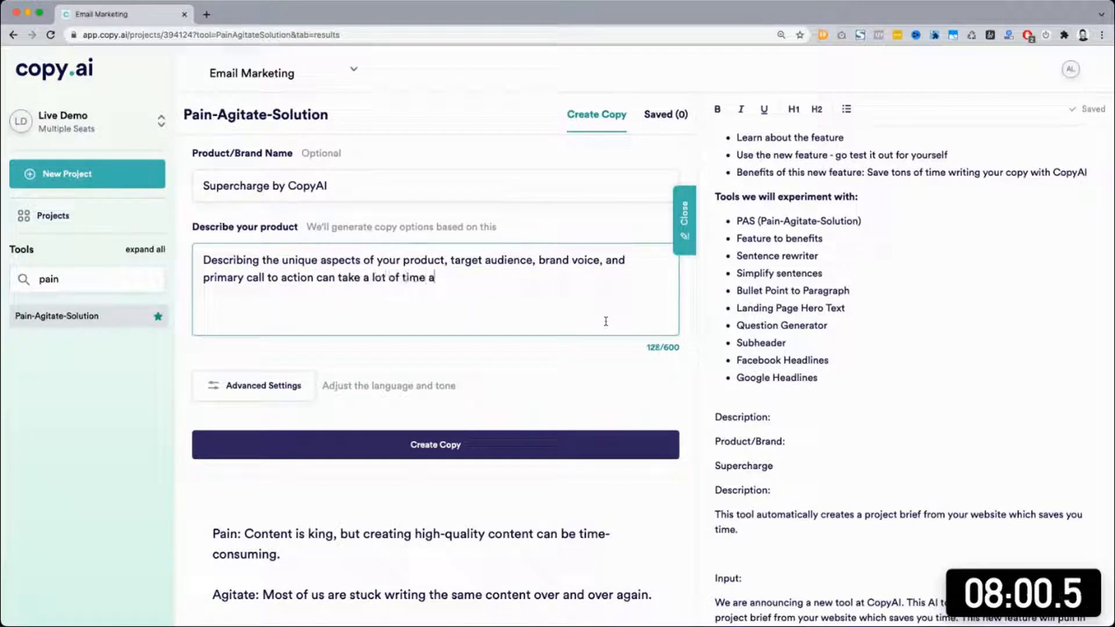
text(nd energy.)
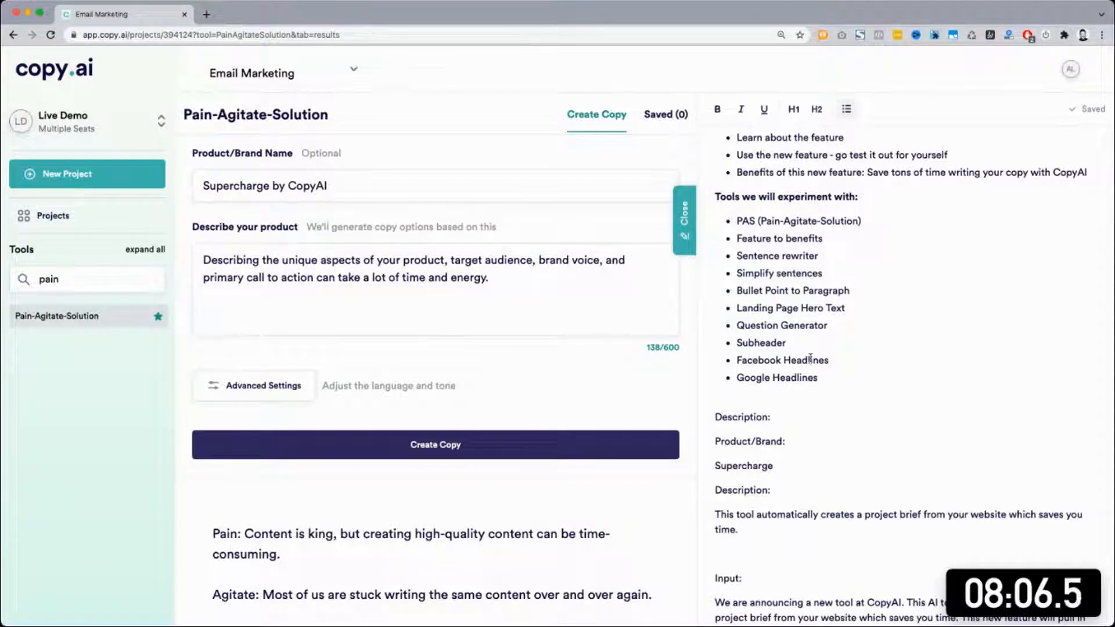
scroll(810, 359, down, 2)
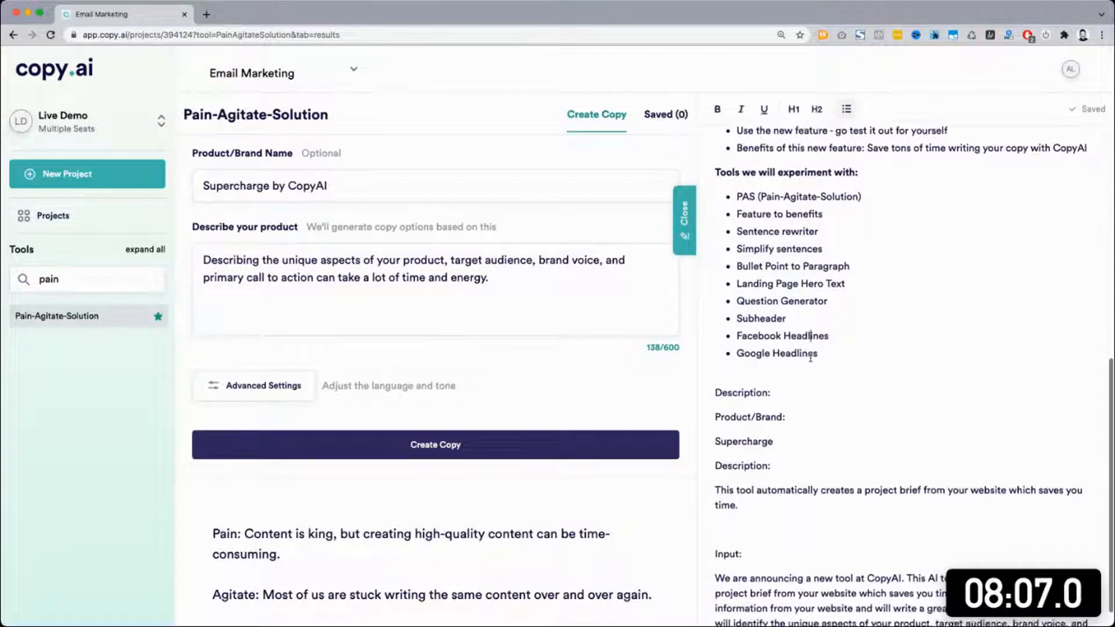
Step: Append the notes' input text from "This AI tool automatically creates" through "product description for you." to the product description
click(506, 282)
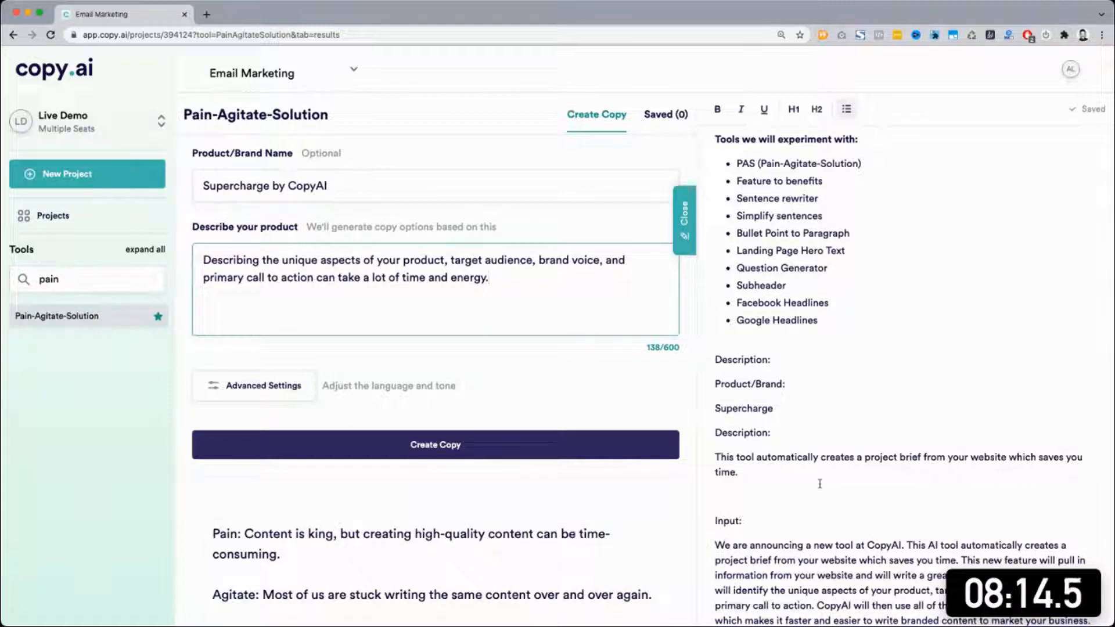
scroll(827, 409, down, 1)
scroll(827, 409, down, 3)
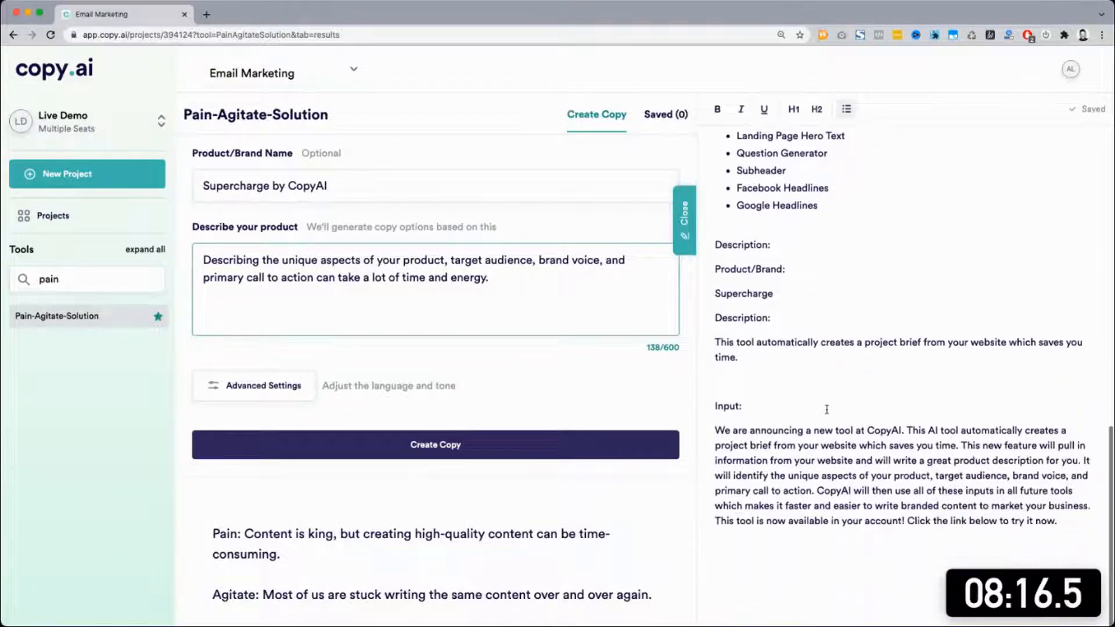
click(826, 409)
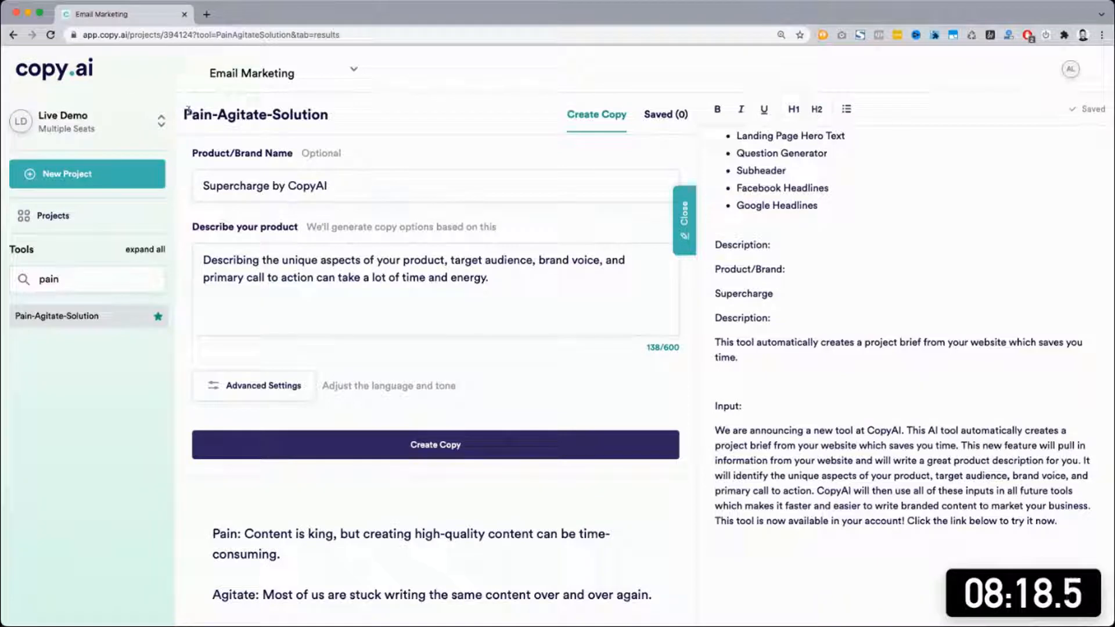
drag(187, 110, 428, 117)
click(831, 532)
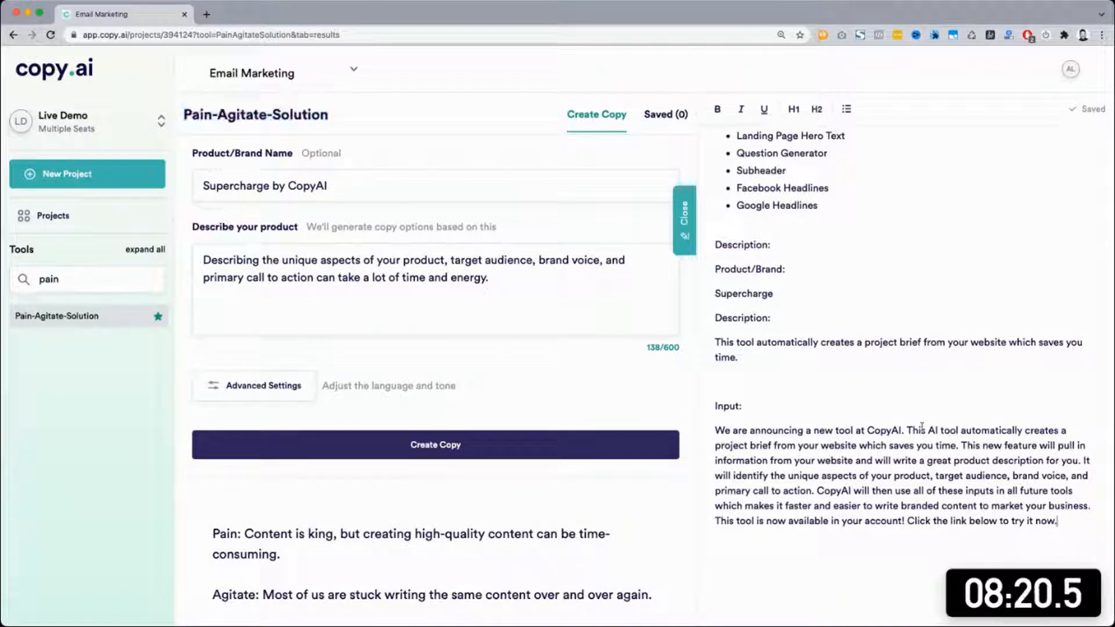
drag(909, 429, 1087, 465)
key(ctrl+c)
click(513, 279)
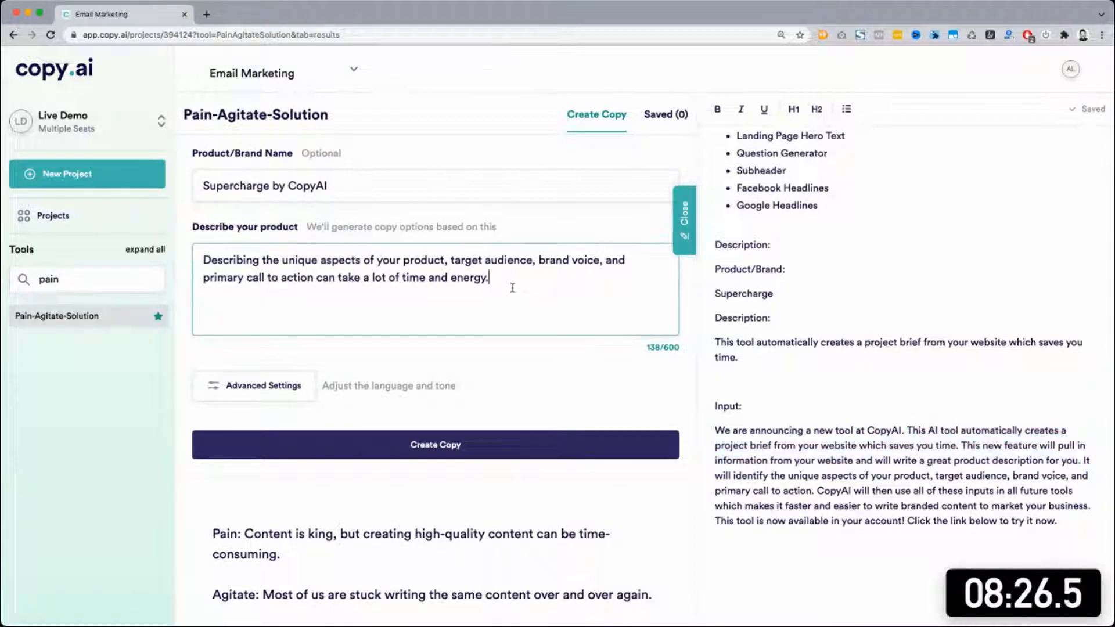
key(ctrl+v)
Step: Replace the word "This" before "AI tool automatically" in the product description with "Our new"
triple_click(497, 277)
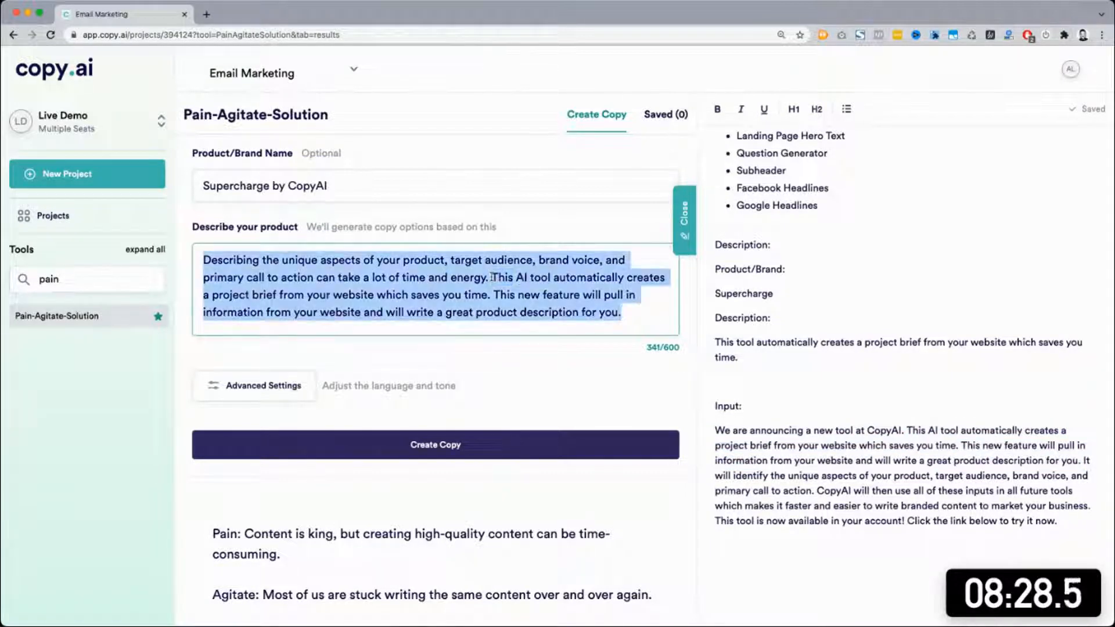
double_click(498, 277)
text(Cur new)
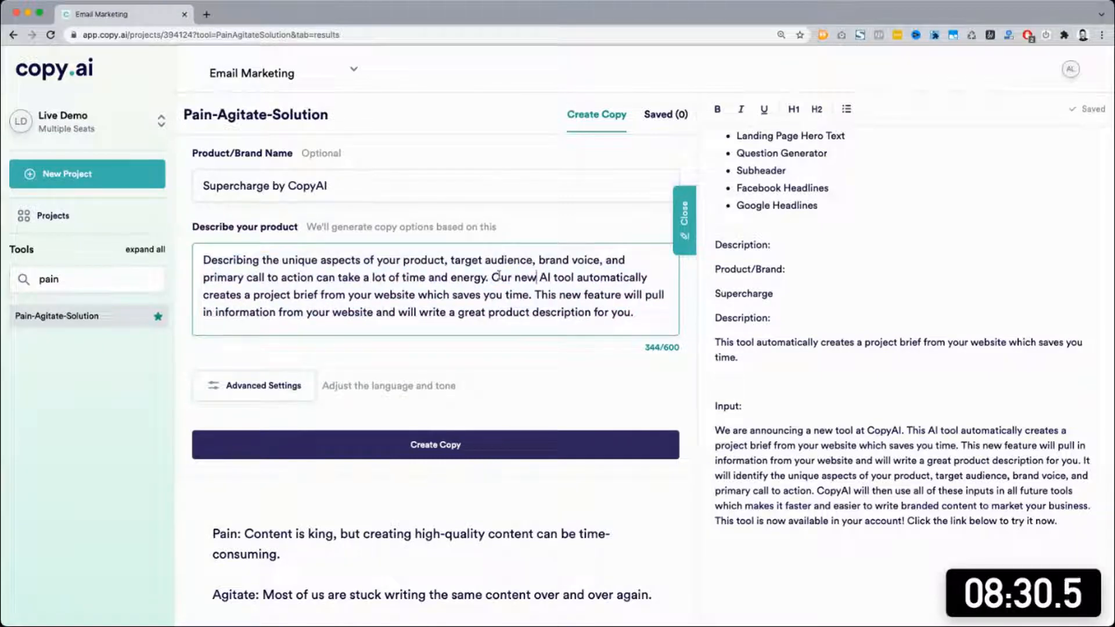
Step: Replace "AI tool" in the product description with "Supercharge feature", reusing the word Supercharge from the product name
click(228, 183)
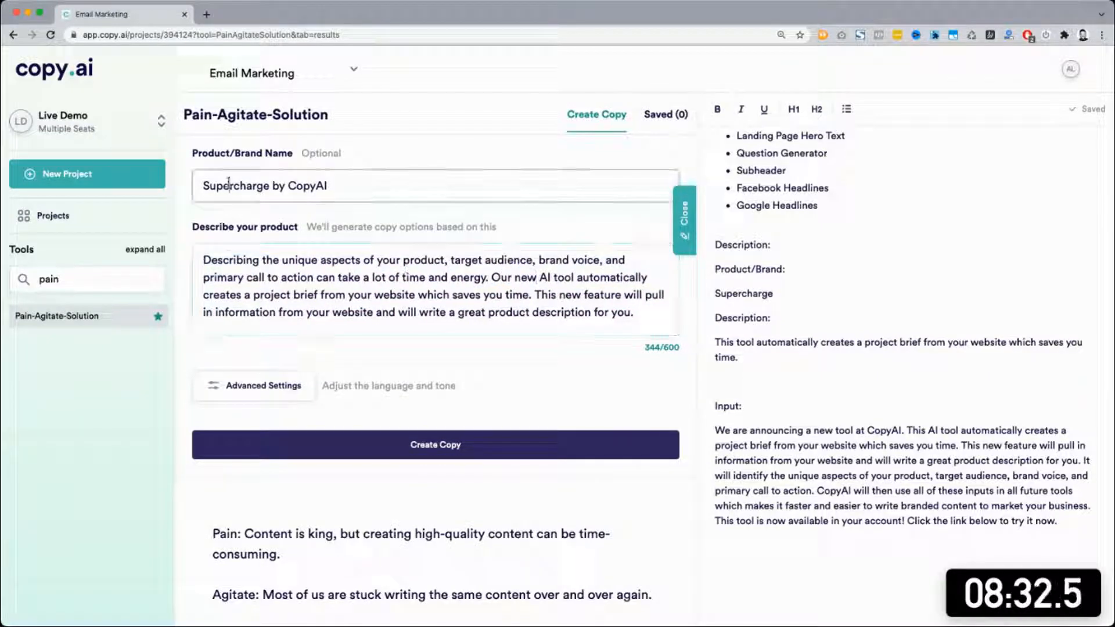
double_click(228, 183)
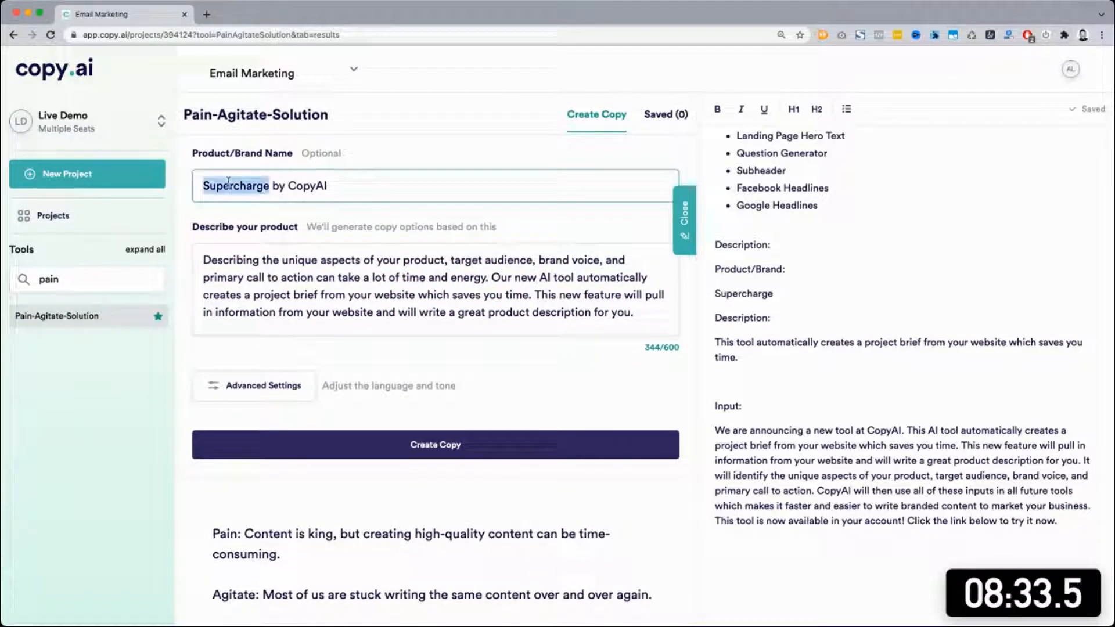
double_click(544, 278)
key(shift+Right)
key(shift+Right)
key(shift+Right)
key(shift+Right)
key(shift+Right)
key(super+v)
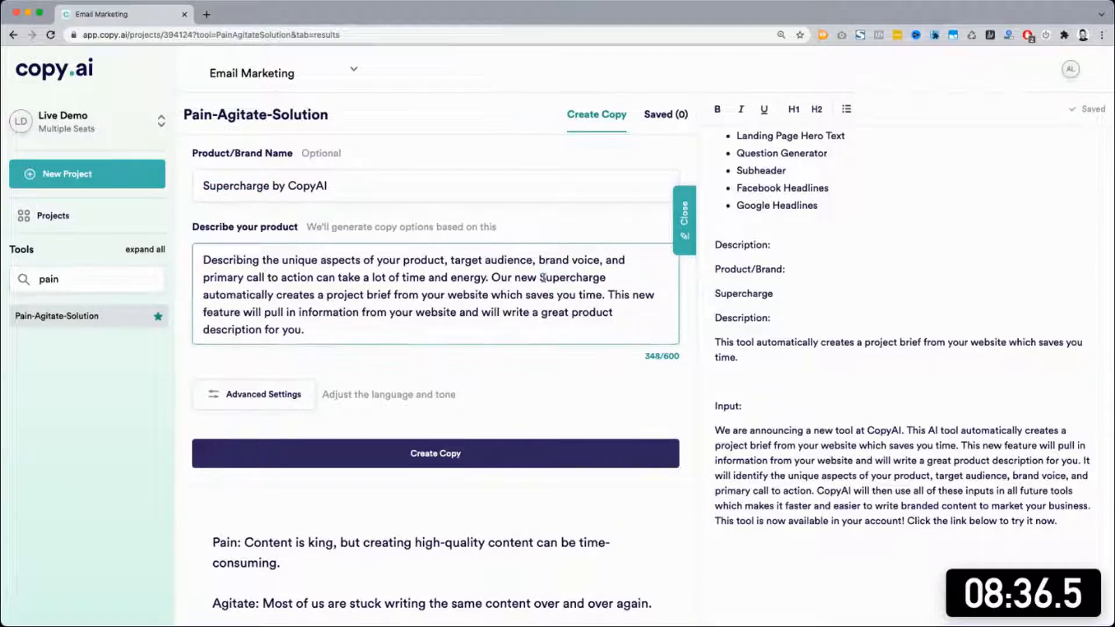
text(feature)
key(Delete)
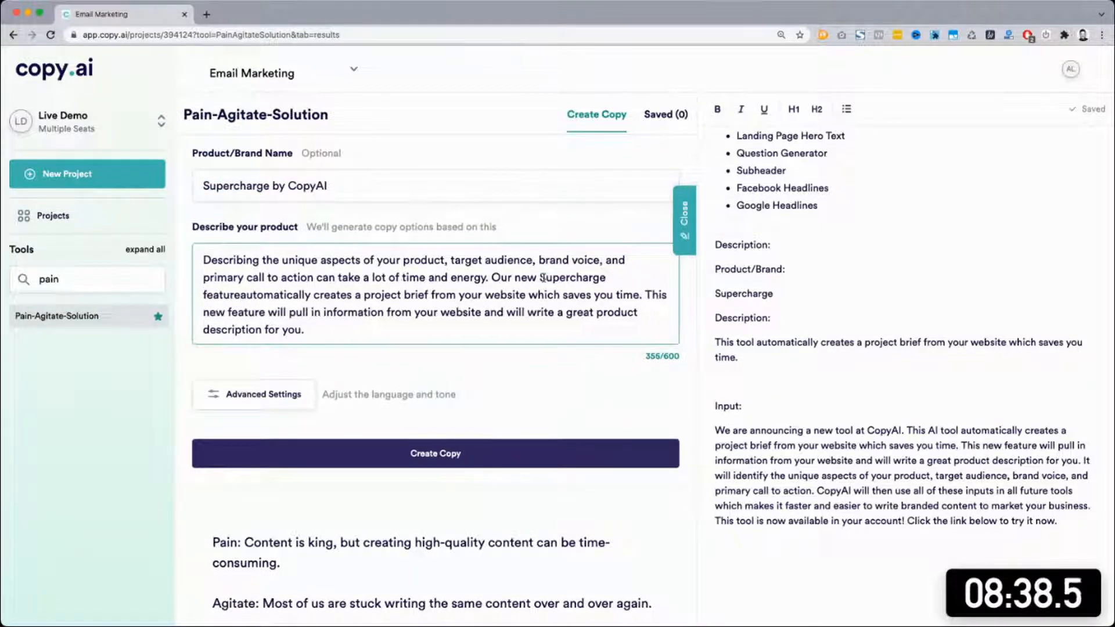
Step: Generate new Pain-Agitate-Solution copy from the revised product description and read through the first options
click(342, 455)
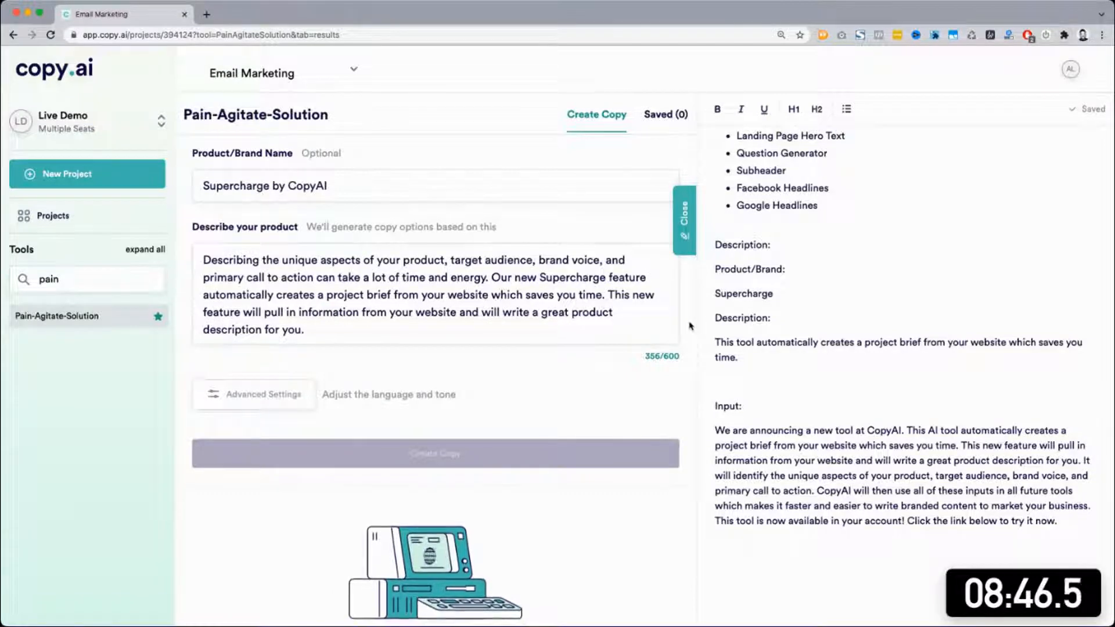
scroll(691, 326, down, 1)
scroll(690, 326, down, 5)
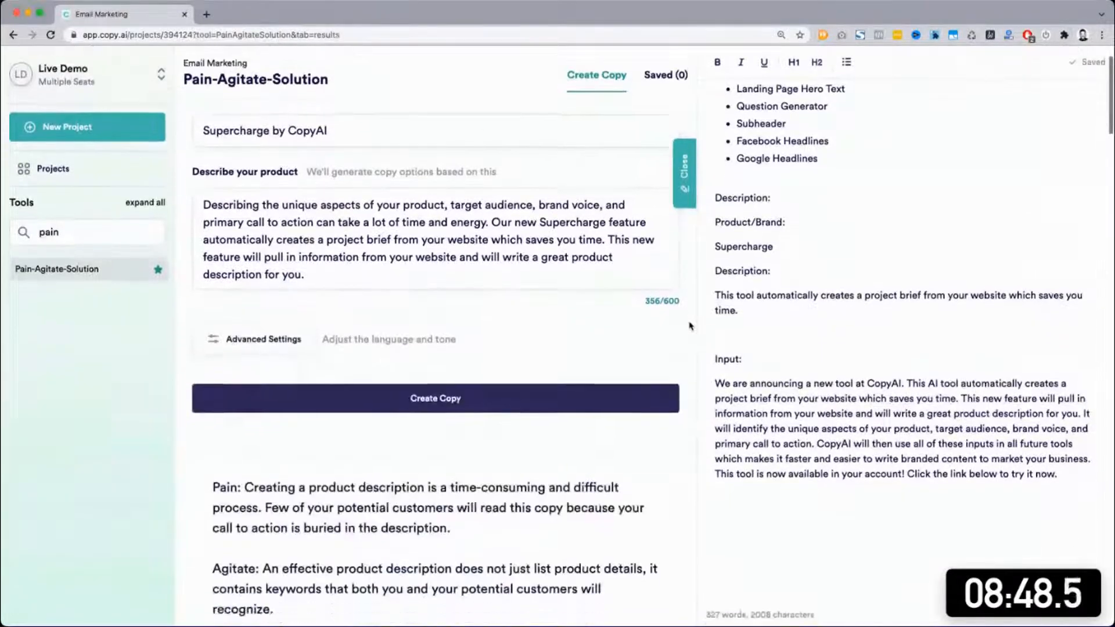
scroll(690, 326, down, 5)
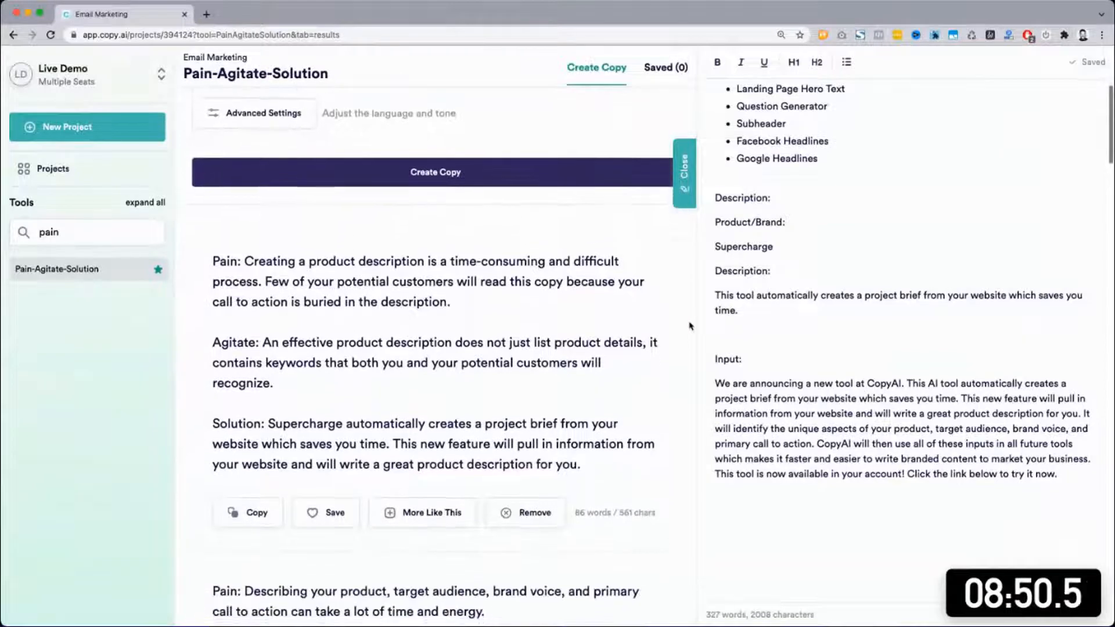
scroll(691, 326, down, 3)
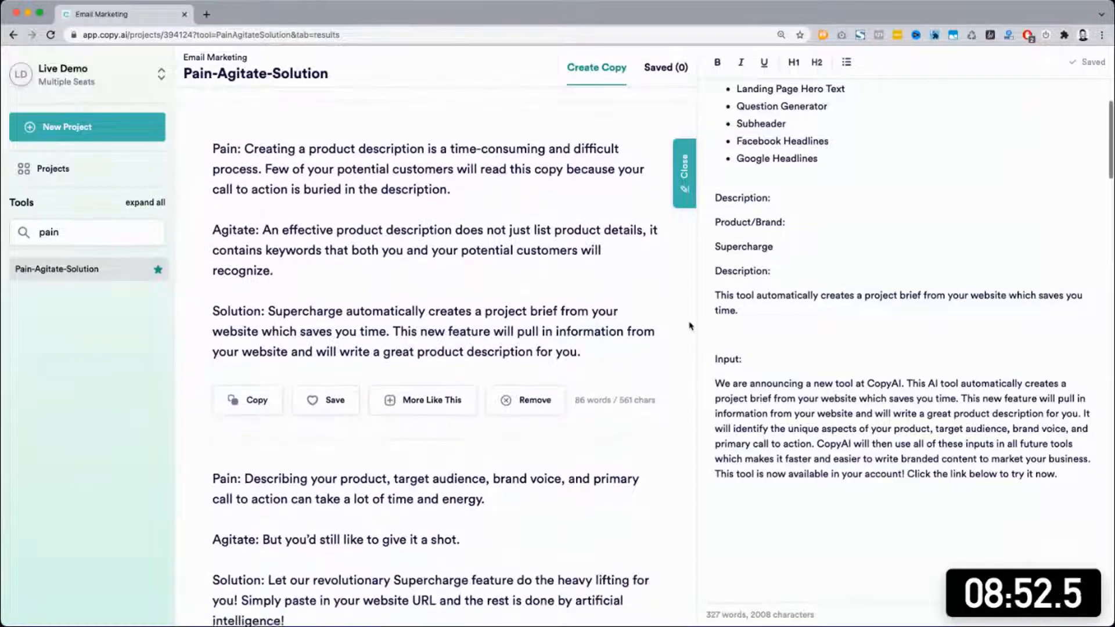
scroll(690, 326, down, 3)
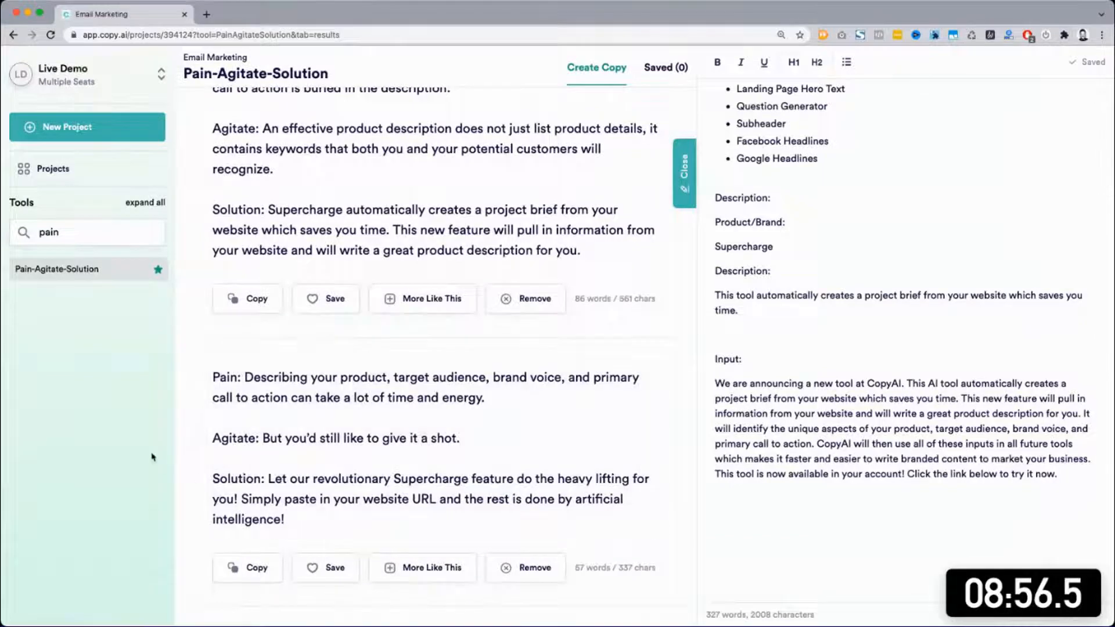
scroll(153, 457, down, 2)
scroll(153, 457, down, 5)
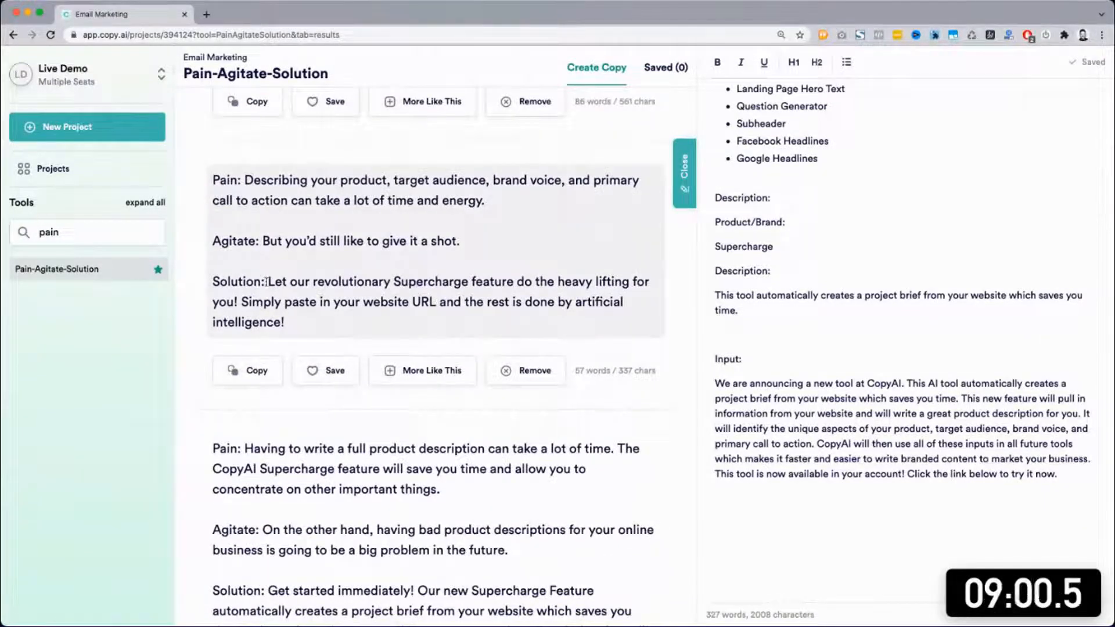
Step: Add a "Solution:" heading at the end of the project notes and copy the second option's solution text, starting "Let our revolutionary Supercharge feature", beneath it
drag(266, 282, 332, 318)
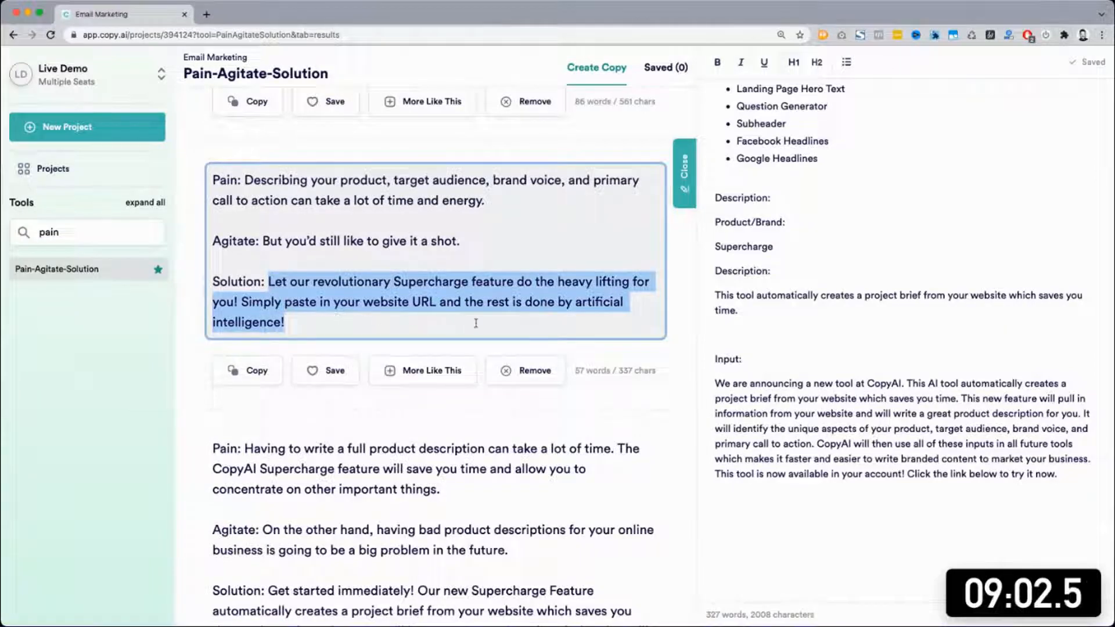
key(super+c)
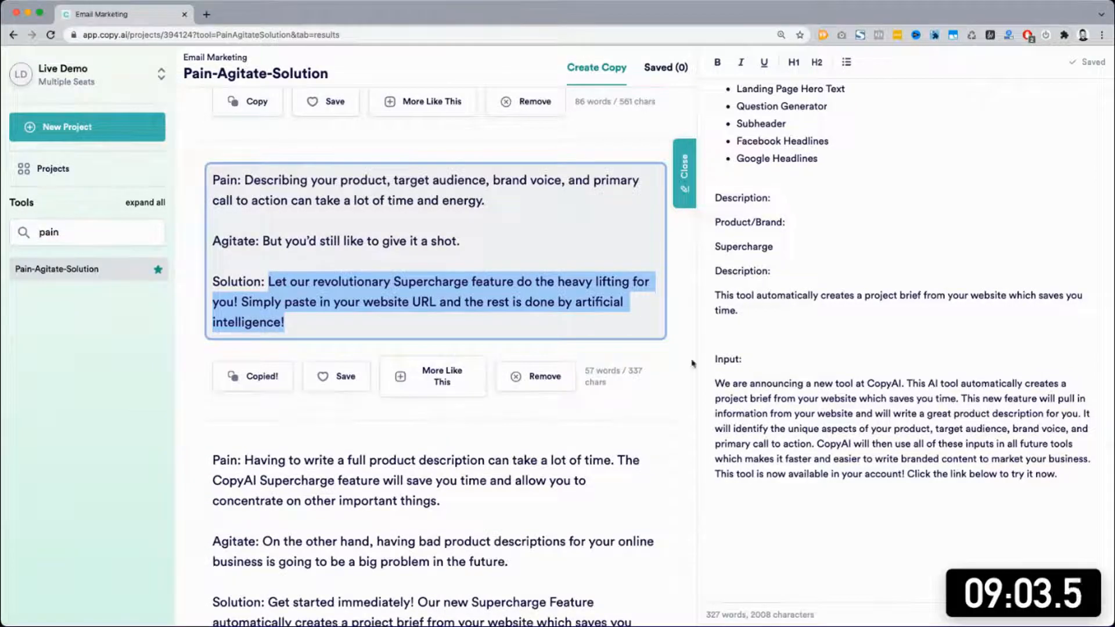
click(1091, 485)
text(Solution)
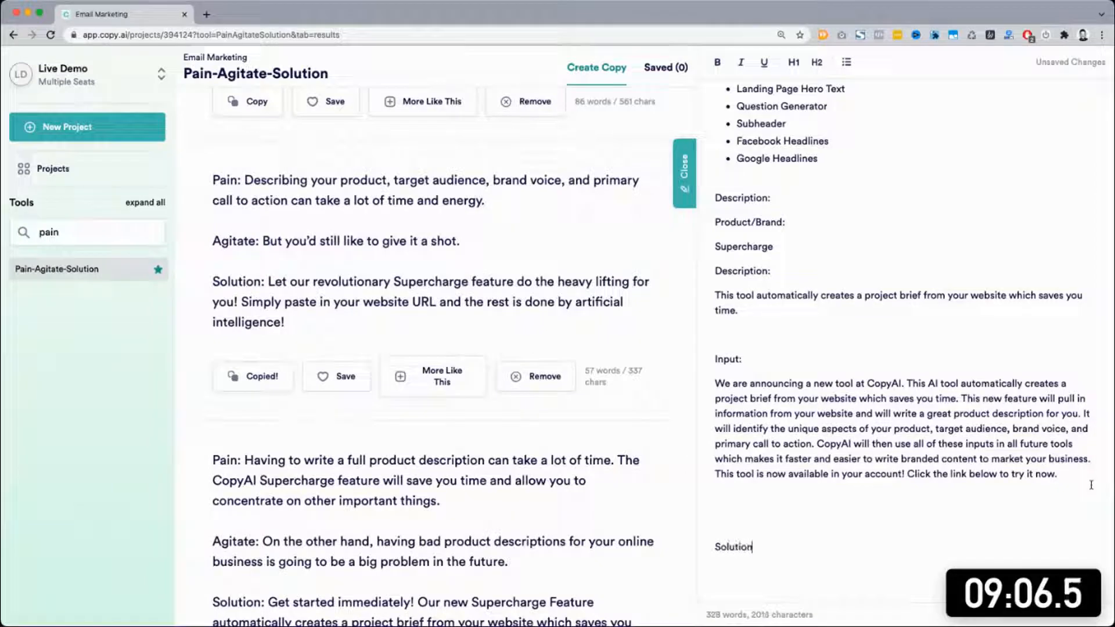
text(:)
key(Return)
key(ctrl+v)
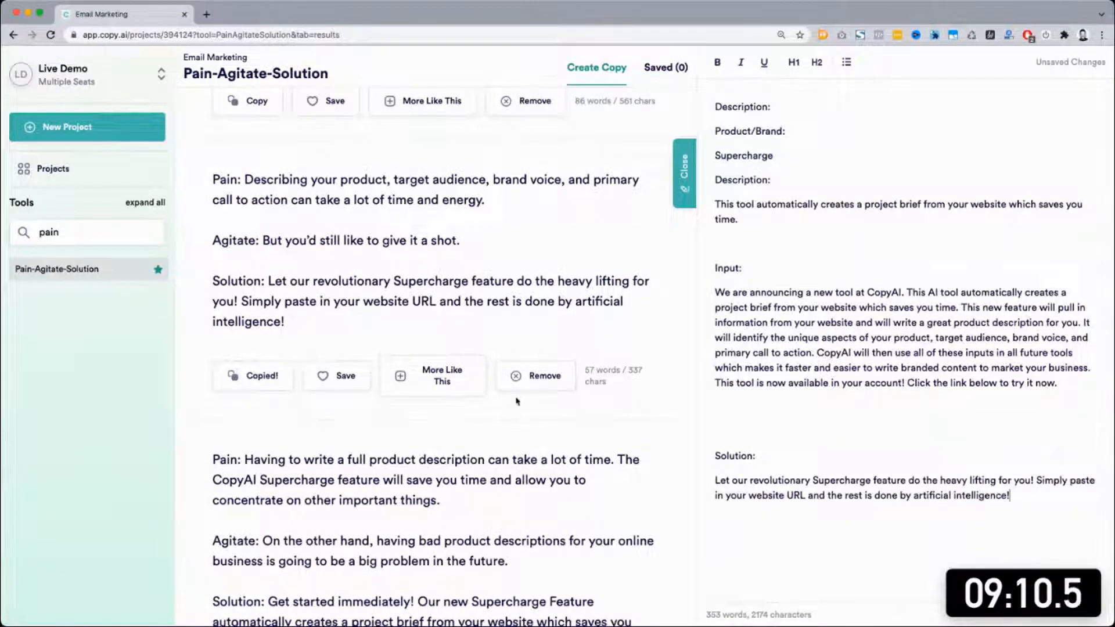
Step: Read through the remaining generated Pain-Agitate-Solution options, comparing their pain, agitate and solution texts
scroll(343, 389, down, 3)
scroll(240, 364, down, 2)
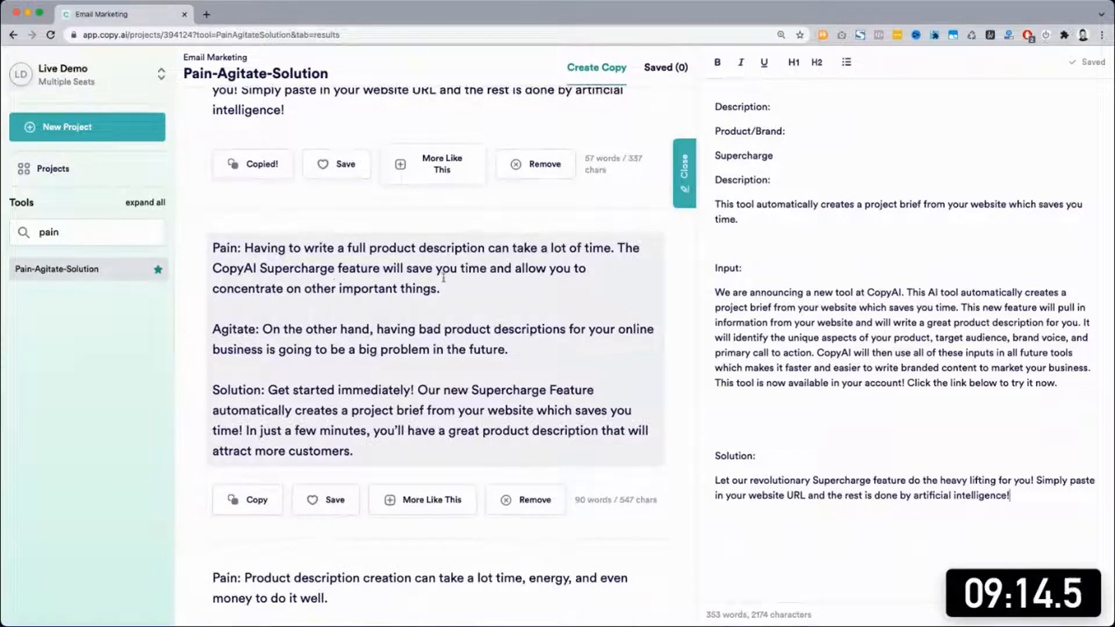
scroll(442, 273, down, 1)
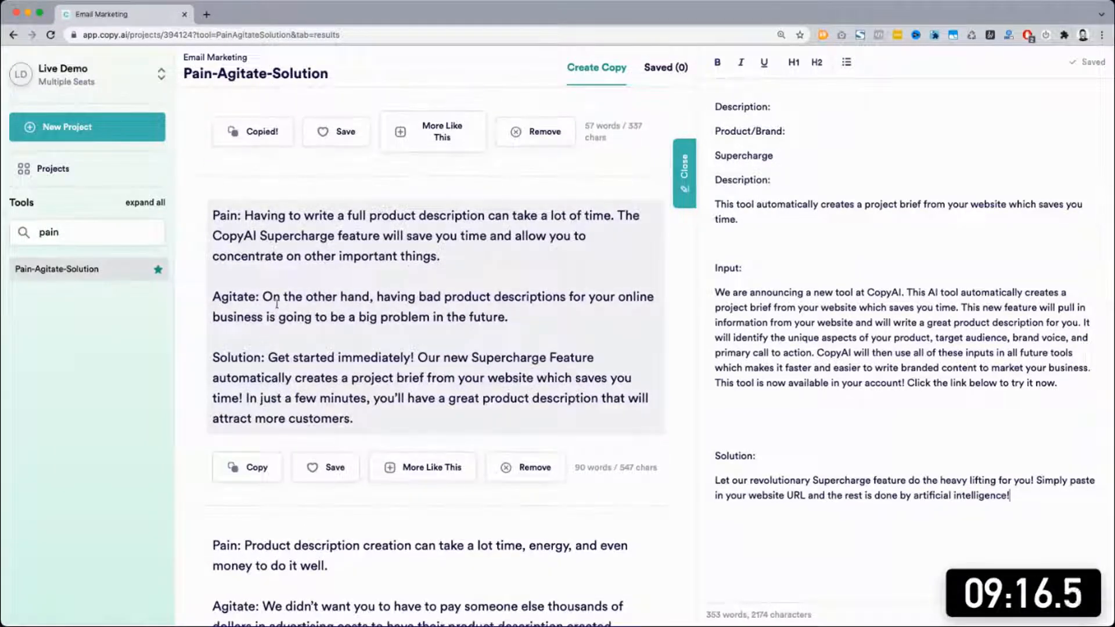
scroll(371, 300, down, 3)
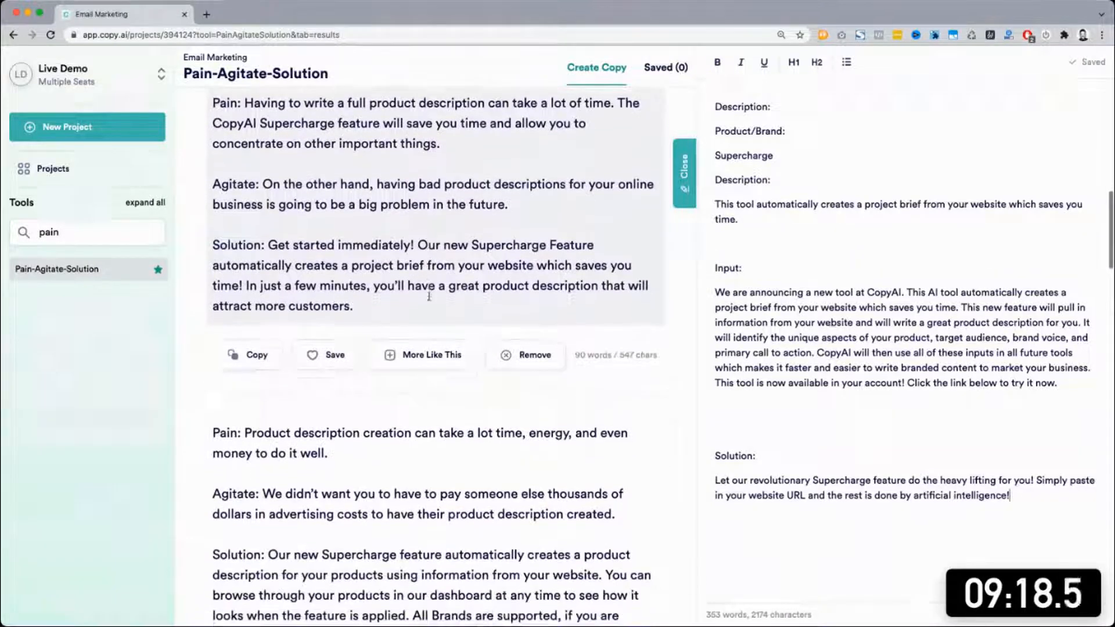
scroll(269, 247, down, 1)
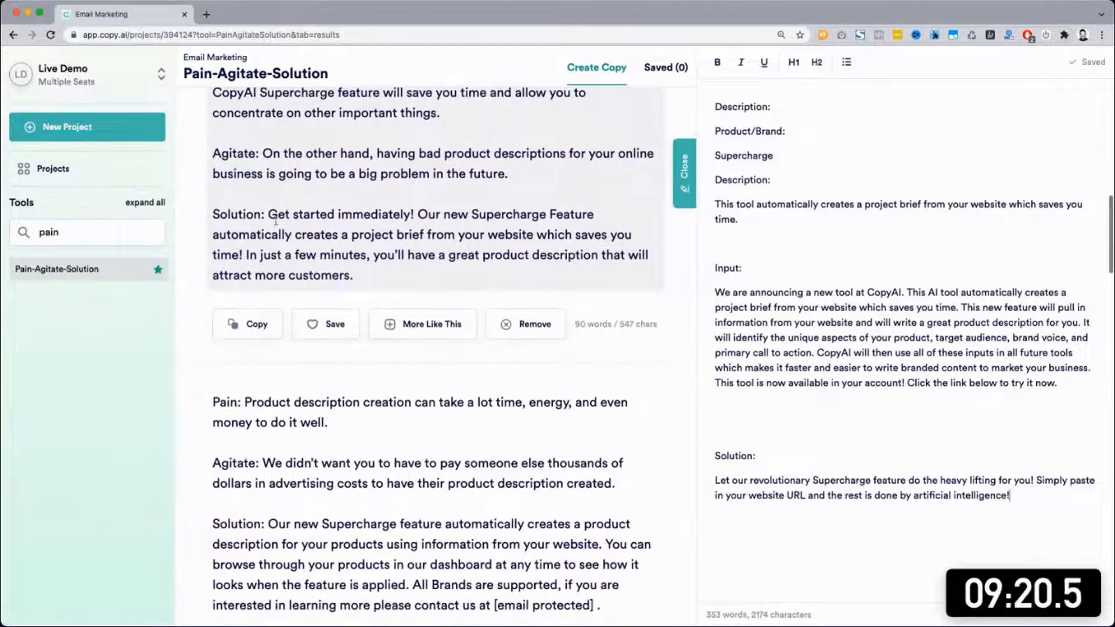
scroll(331, 302, down, 3)
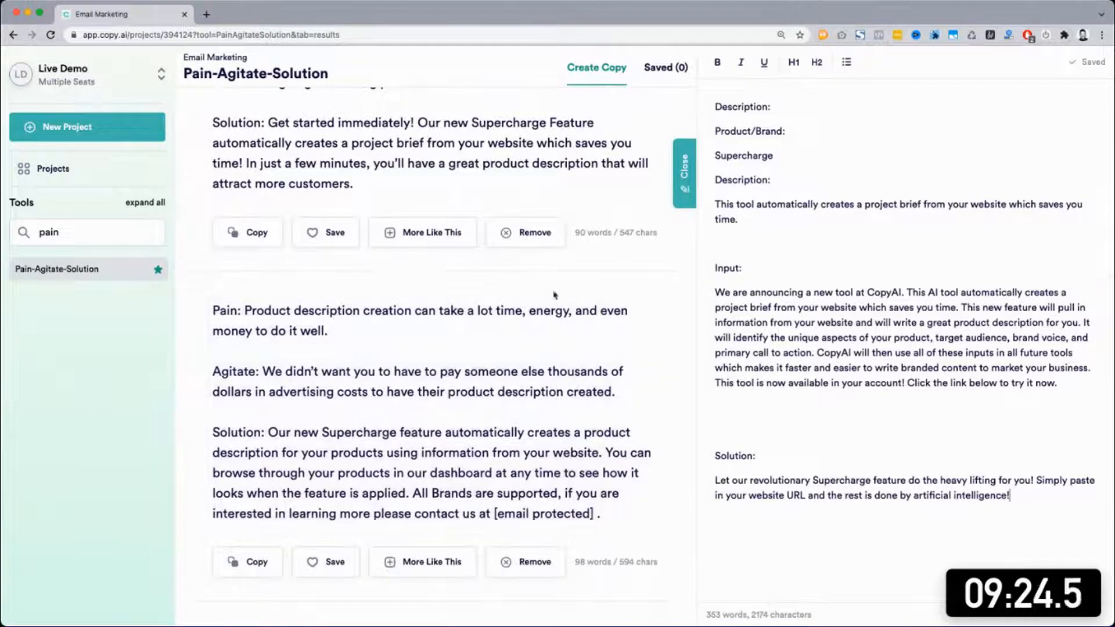
scroll(659, 282, down, 1)
scroll(659, 282, down, 1)
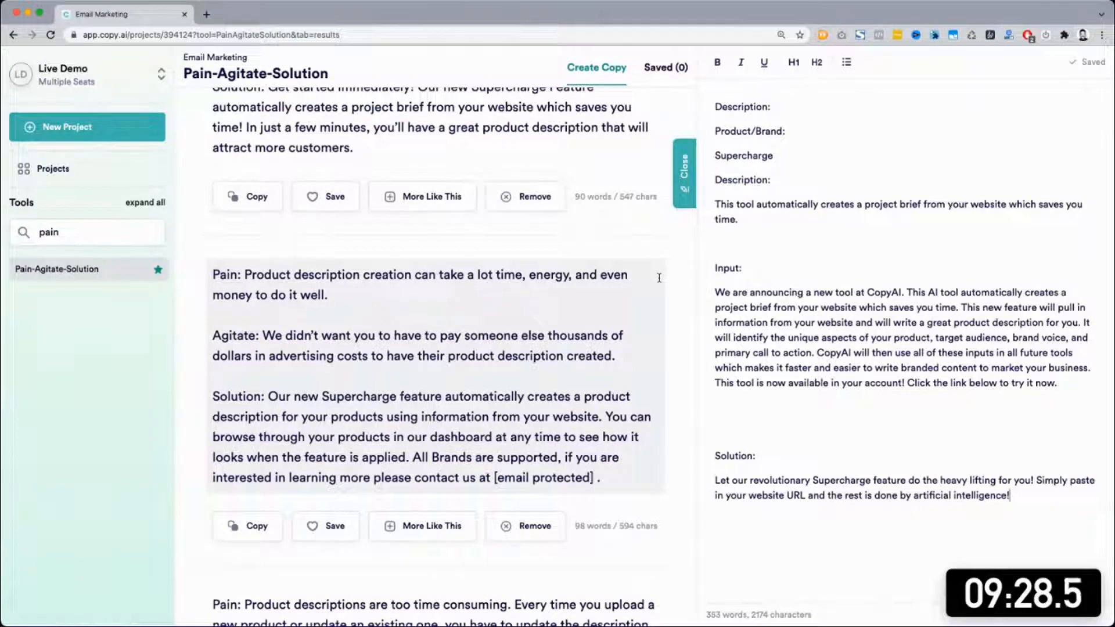
scroll(659, 277, down, 5)
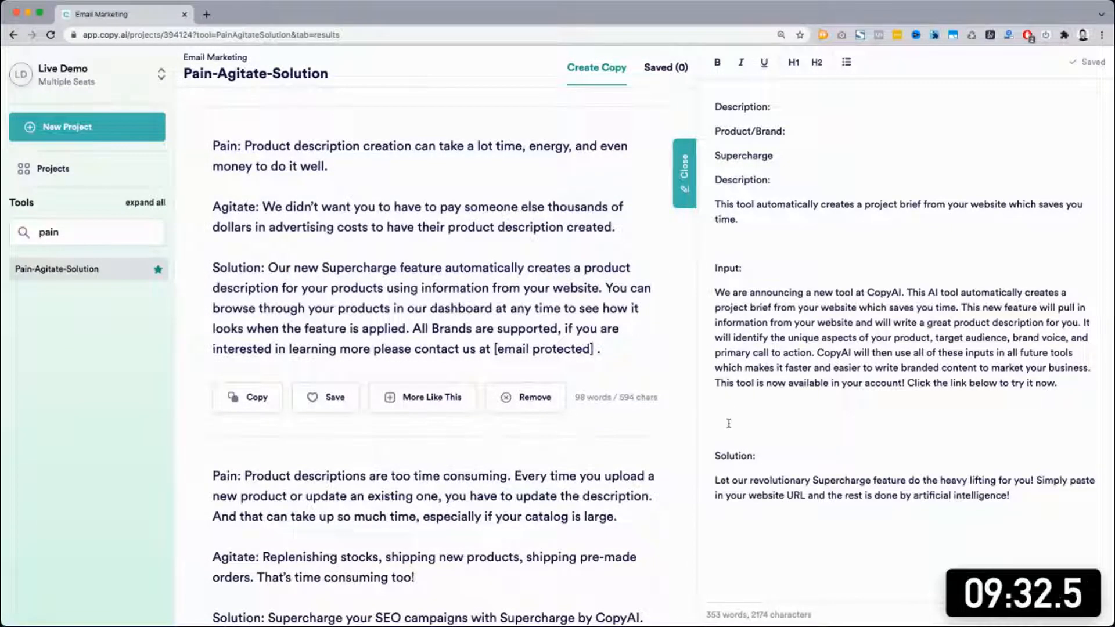
Step: Add a "Pain:" heading directly above "Solution:" in the project notes, removing the extra blank space there
key(BackSpace)
key(BackSpace)
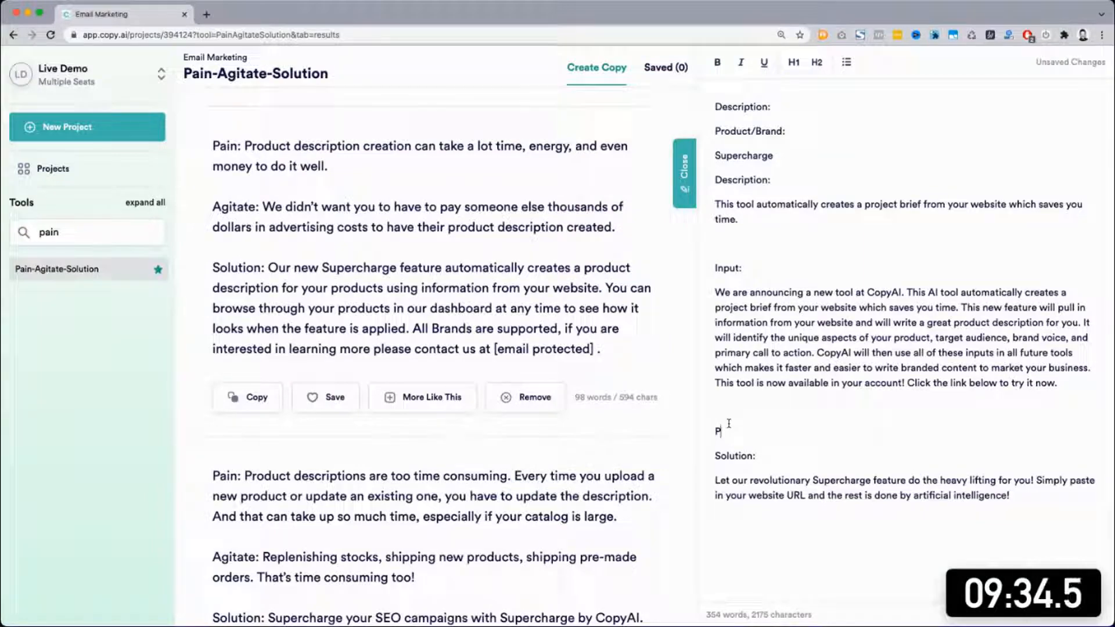
text(ain:)
scroll(468, 419, up, 10)
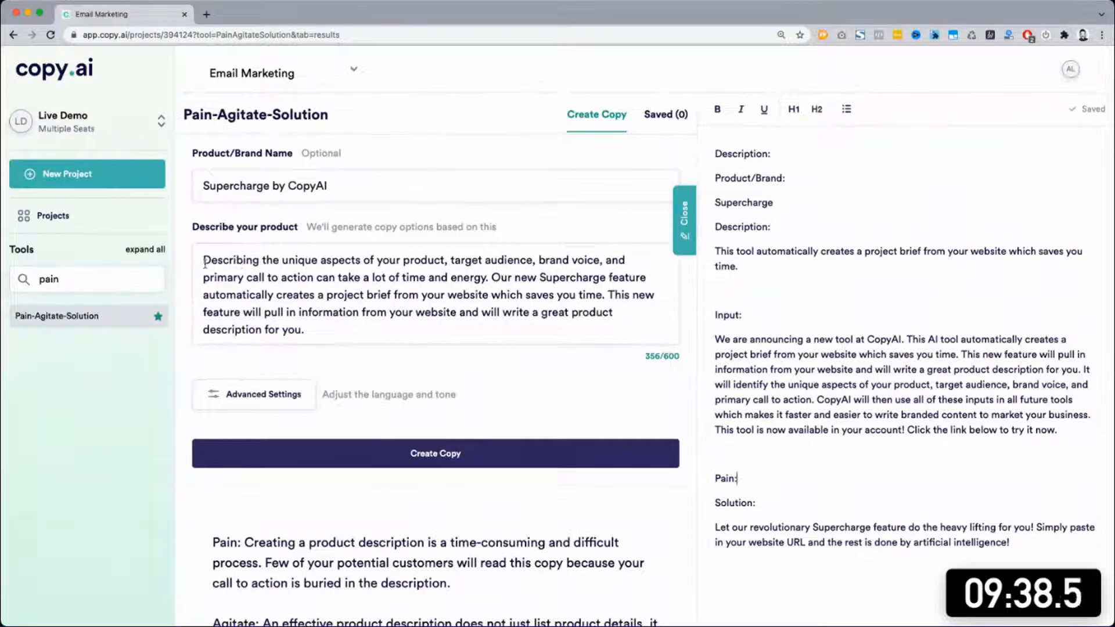
Step: Copy the product description's first sentence, about describing a product taking time and energy, onto a new line under "Pain:" in the notes
click(205, 261)
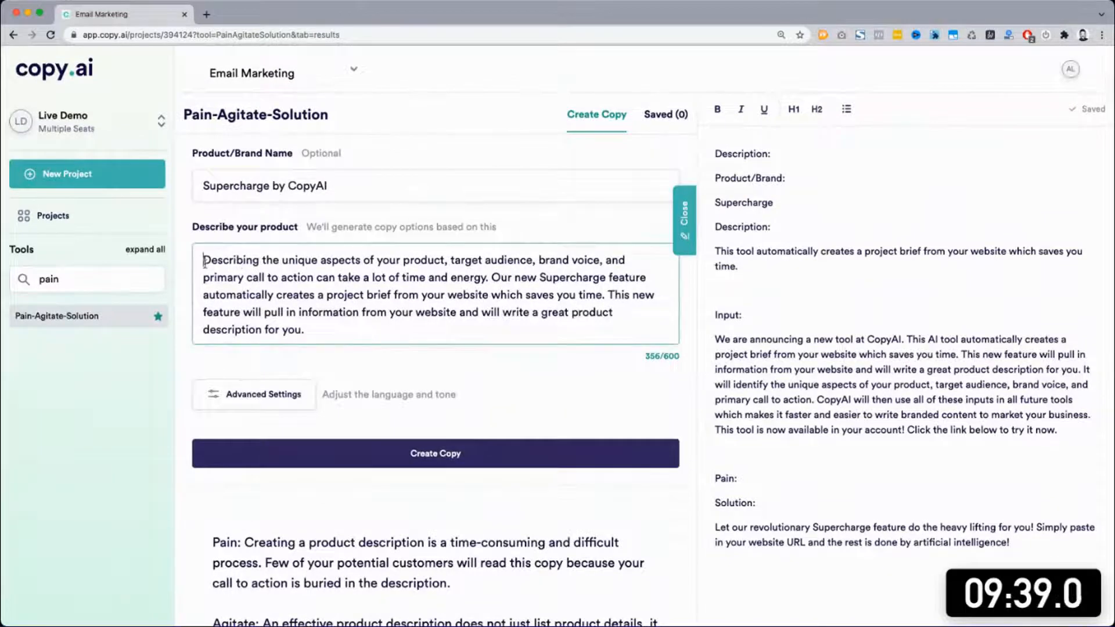
shift+click(489, 277)
click(773, 480)
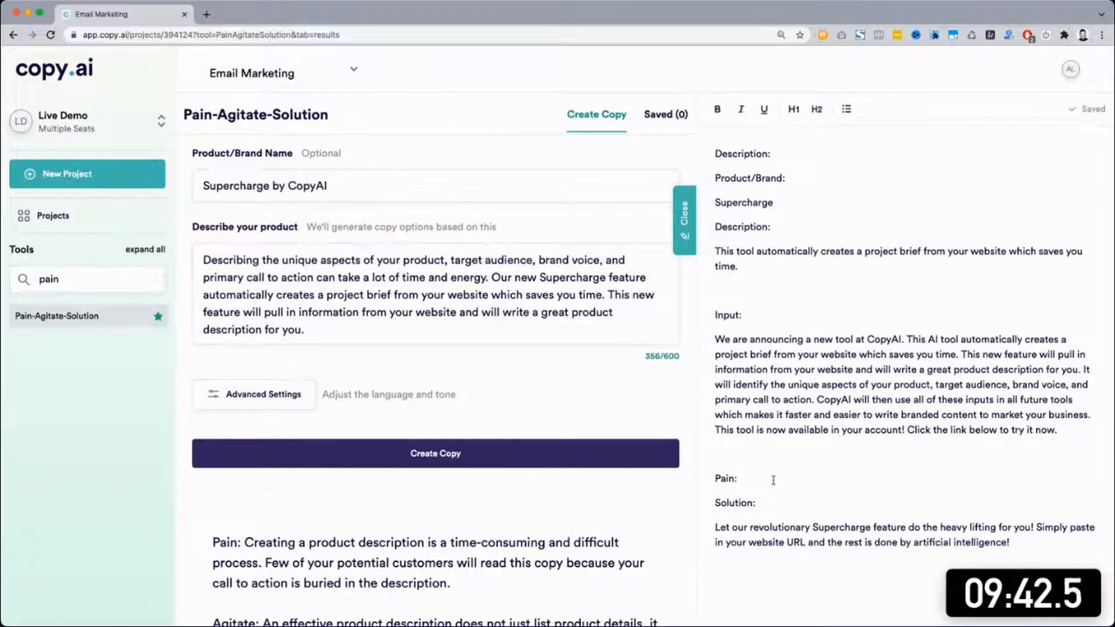
key(Return)
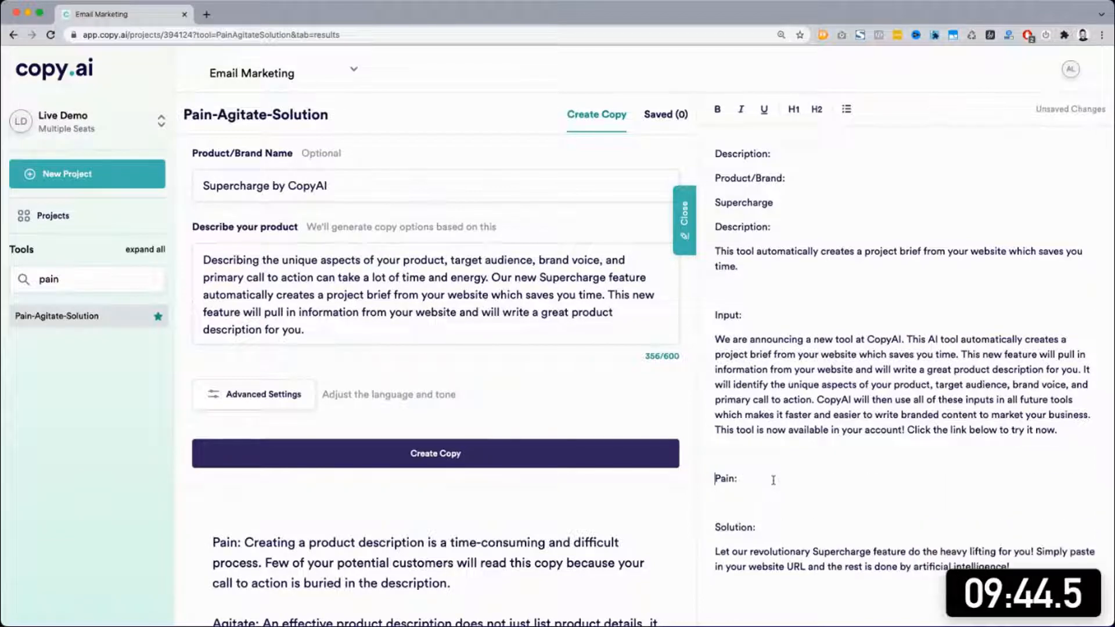
key(super+v)
Step: Find the Question Generator with the tool search "qu" and generate questions from the existing product description
double_click(63, 271)
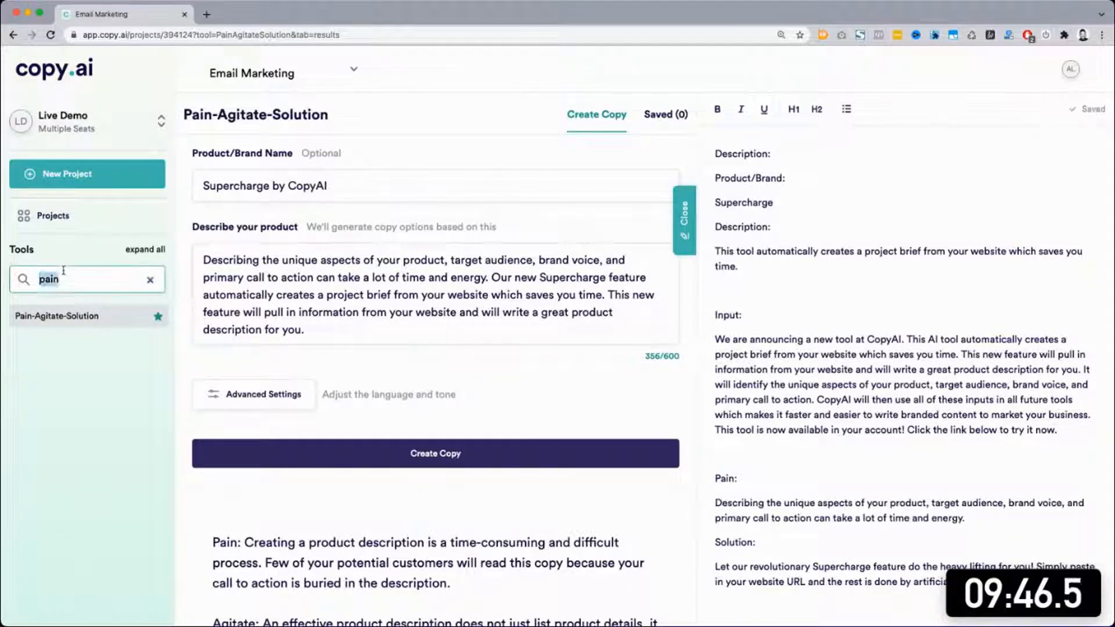
text(qu)
click(55, 340)
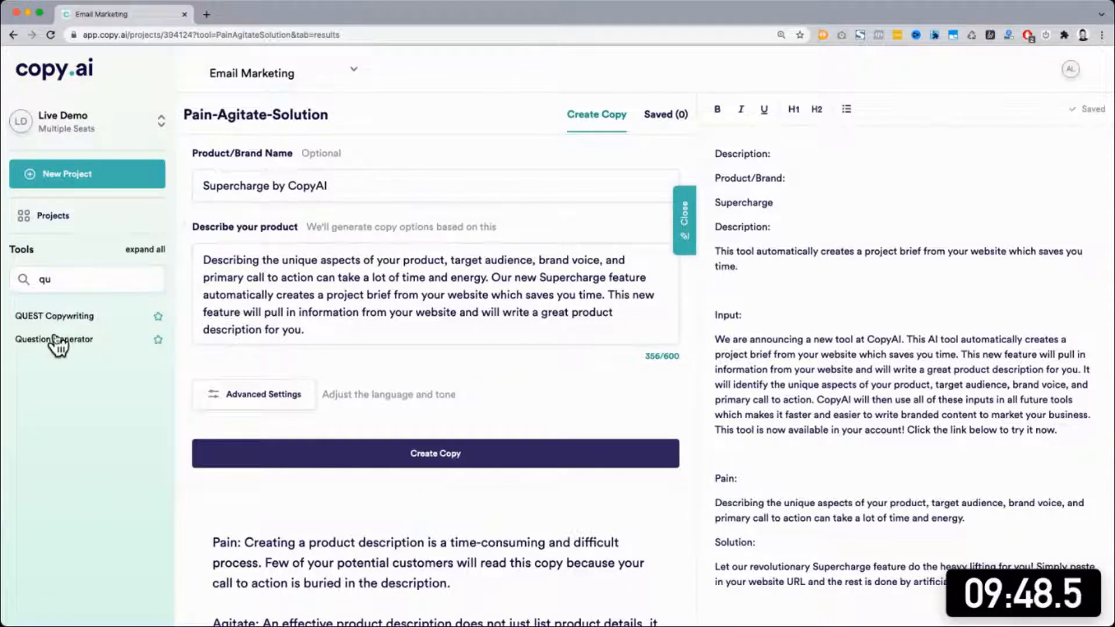
click(405, 491)
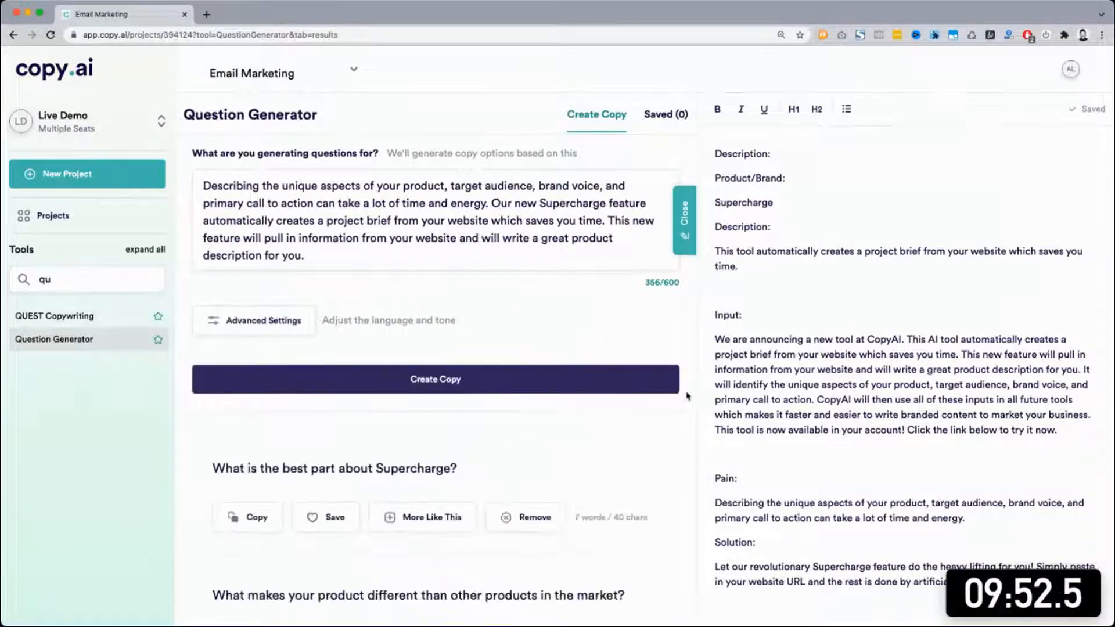
Step: Copy the full Question Generator description into the notes as a new paragraph at the end of the Input section
click(297, 474)
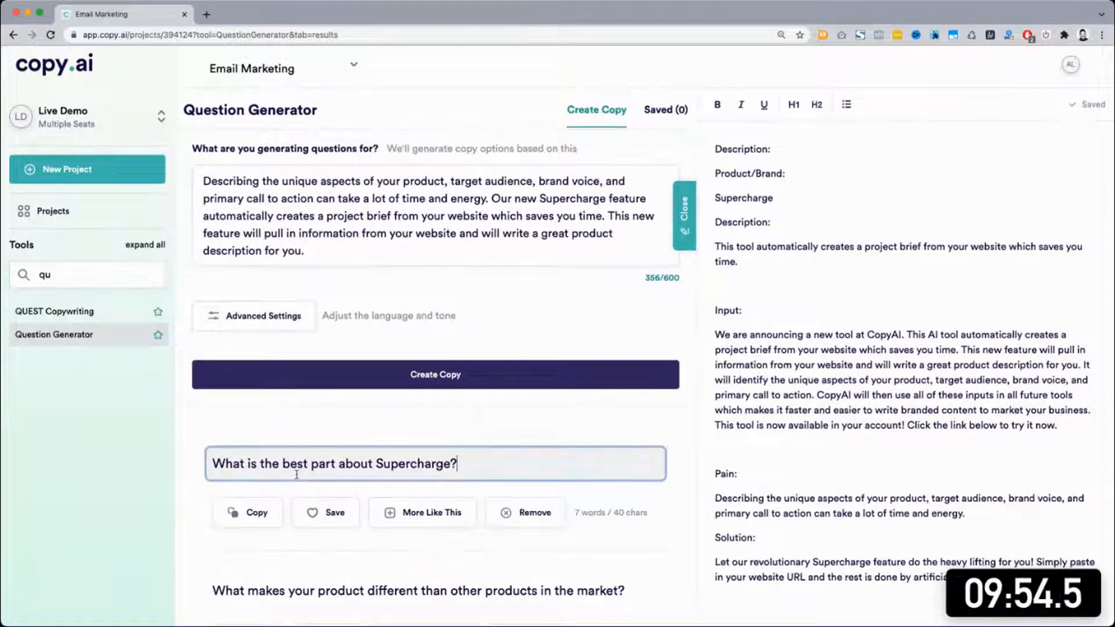
key(super+a)
click(451, 199)
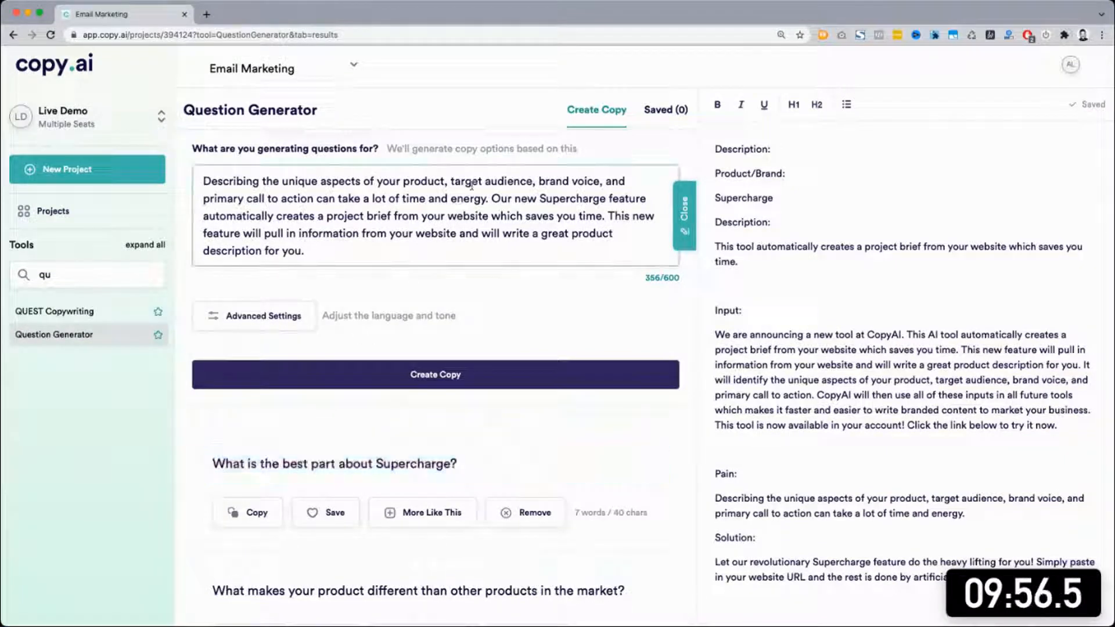
double_click(472, 182)
key(super+a)
click(914, 349)
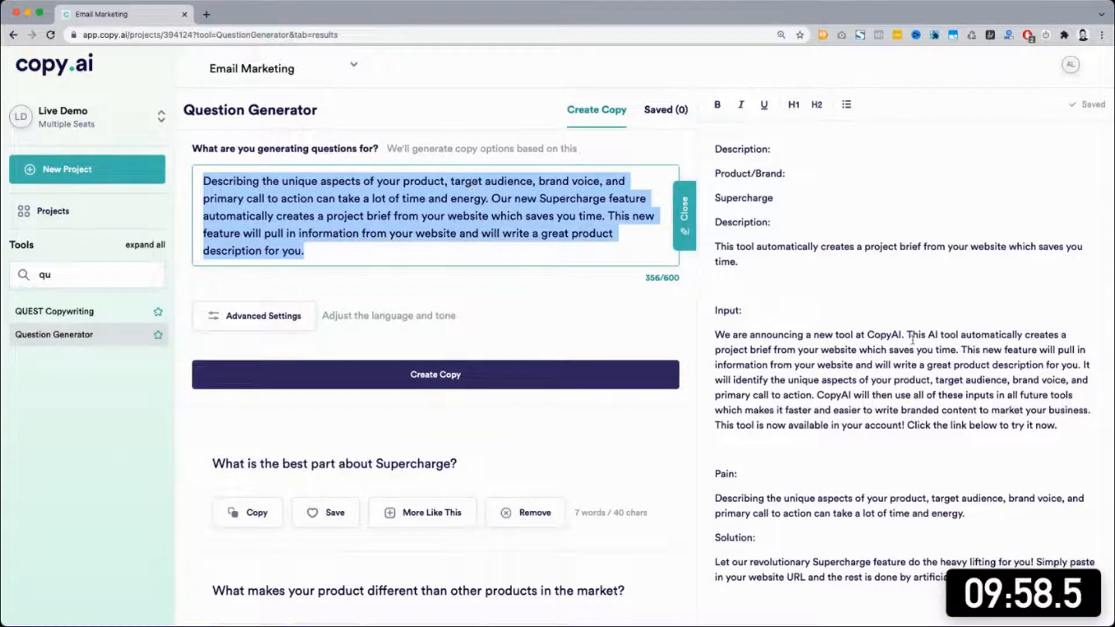
key(Return)
key(Return)
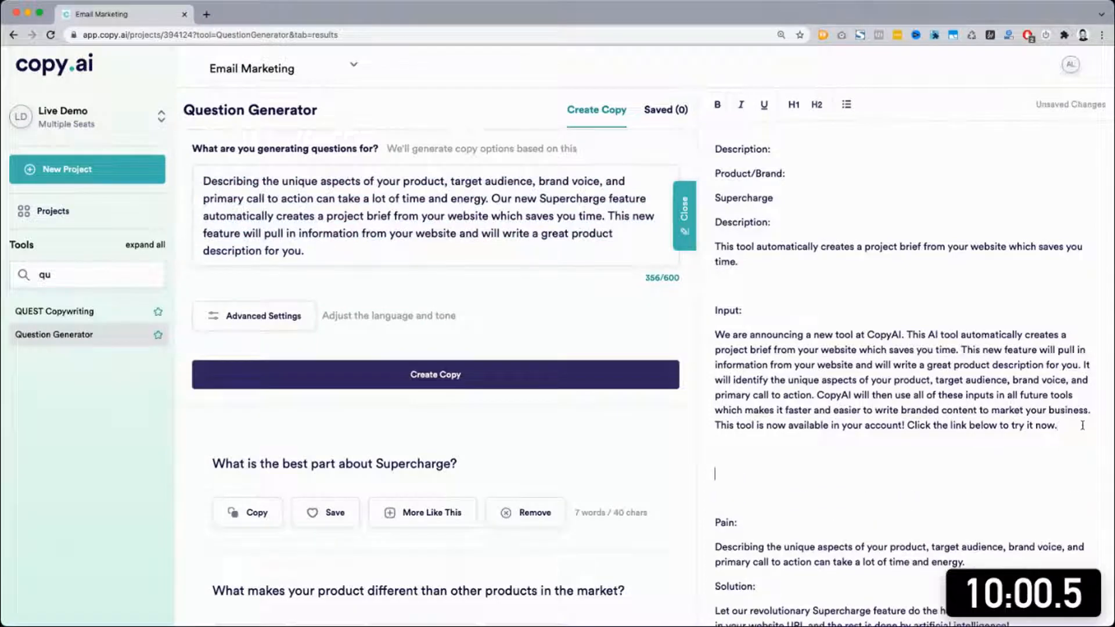
key(super+v)
key(BackSpace)
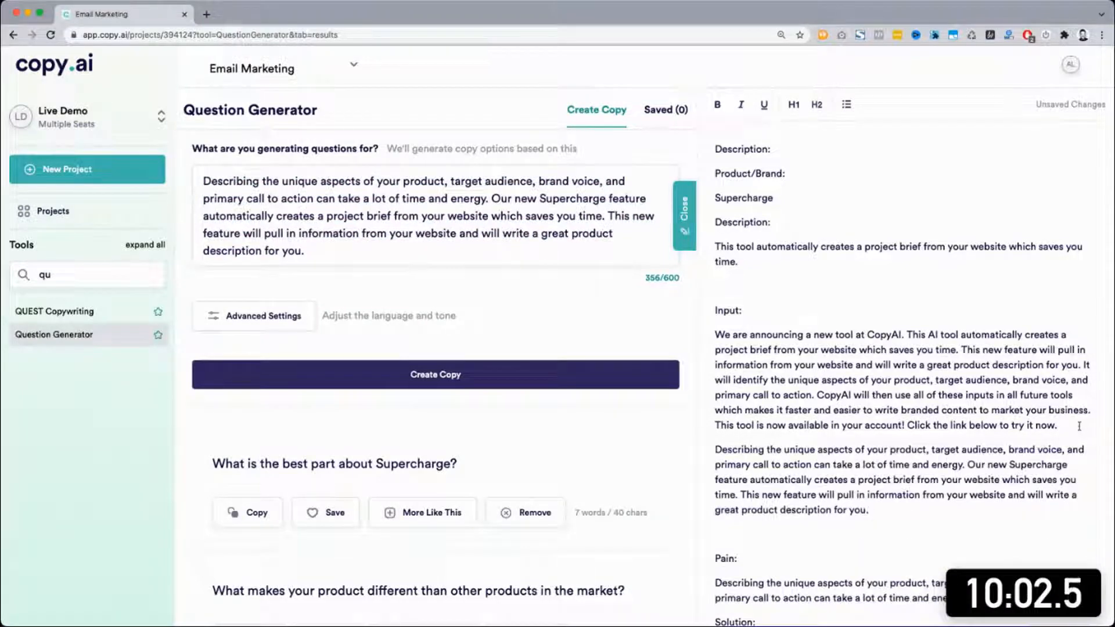
Step: Cut the question prompt down to its first sentence, ending in "time and energy.", and generate new questions
click(318, 254)
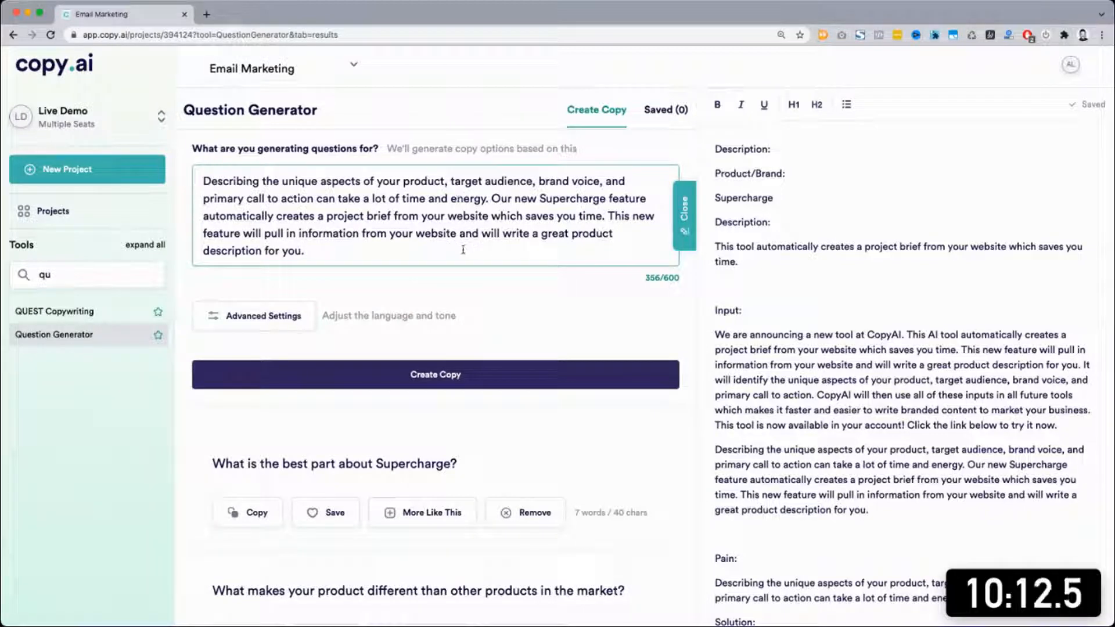
drag(490, 199, 463, 250)
key(BackSpace)
click(468, 365)
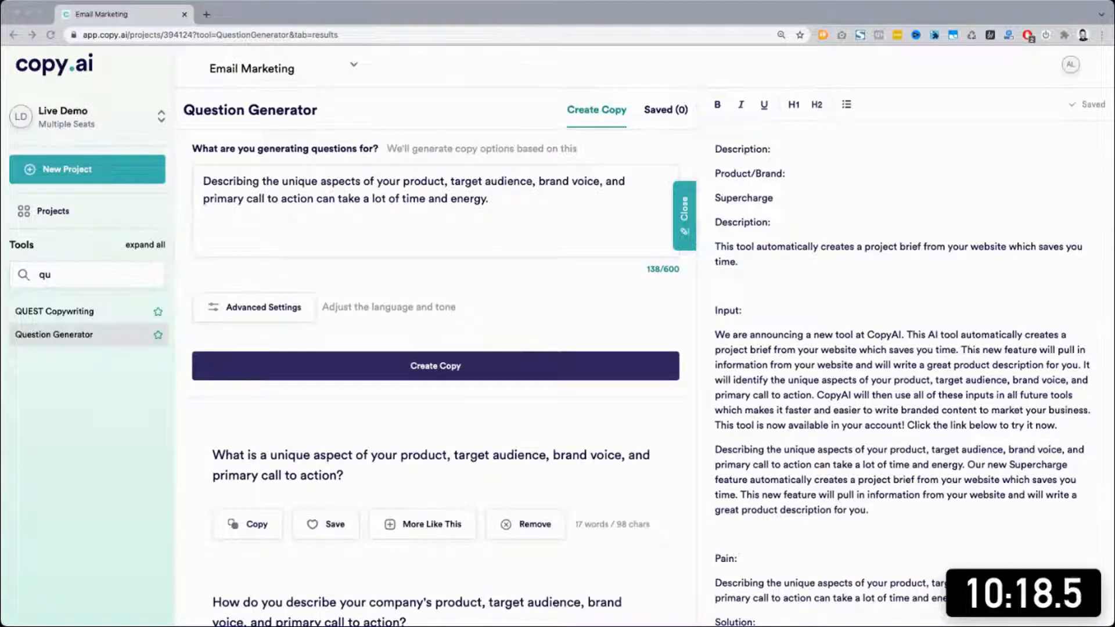
Step: Read through the generated questions to judge whether any suits the feature announcement email
scroll(530, 313, down, 5)
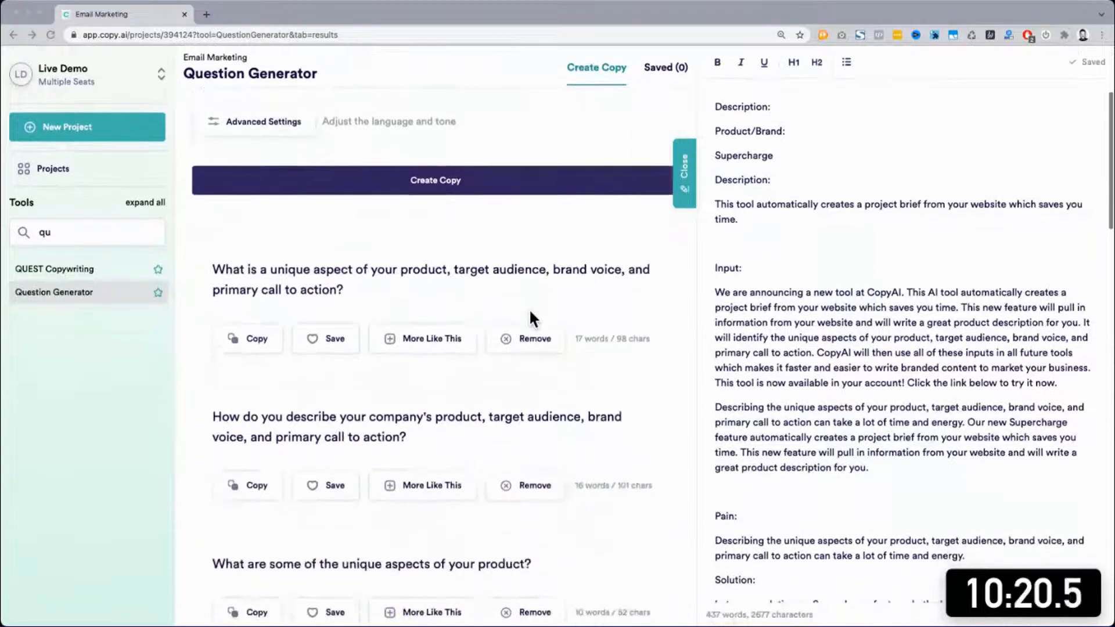
scroll(530, 313, down, 5)
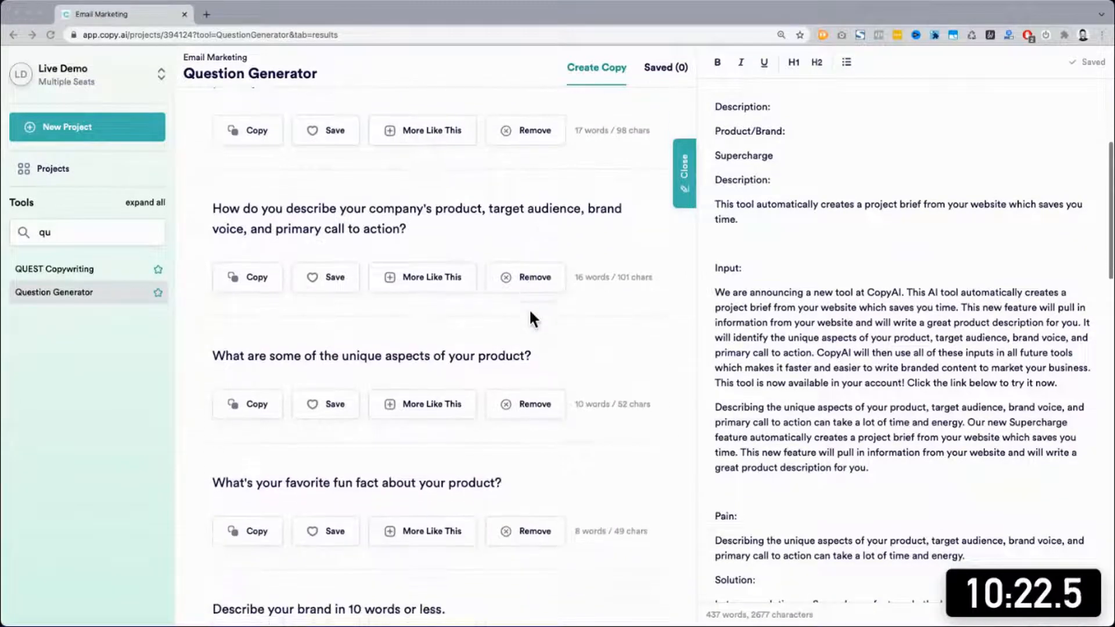
scroll(530, 313, down, 3)
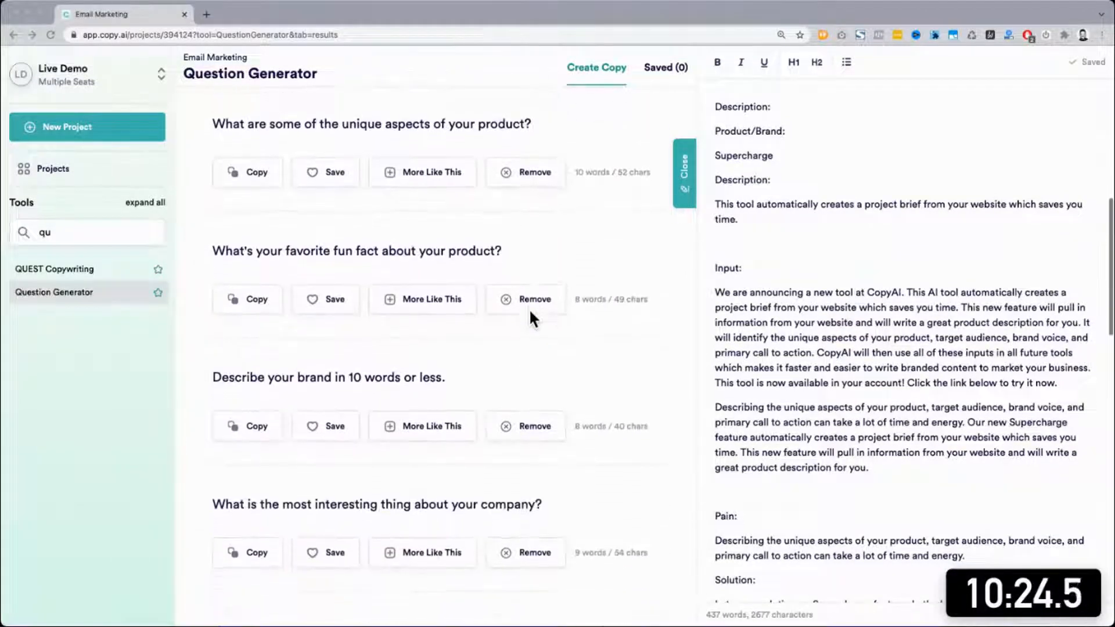
click(416, 370)
triple_click(394, 367)
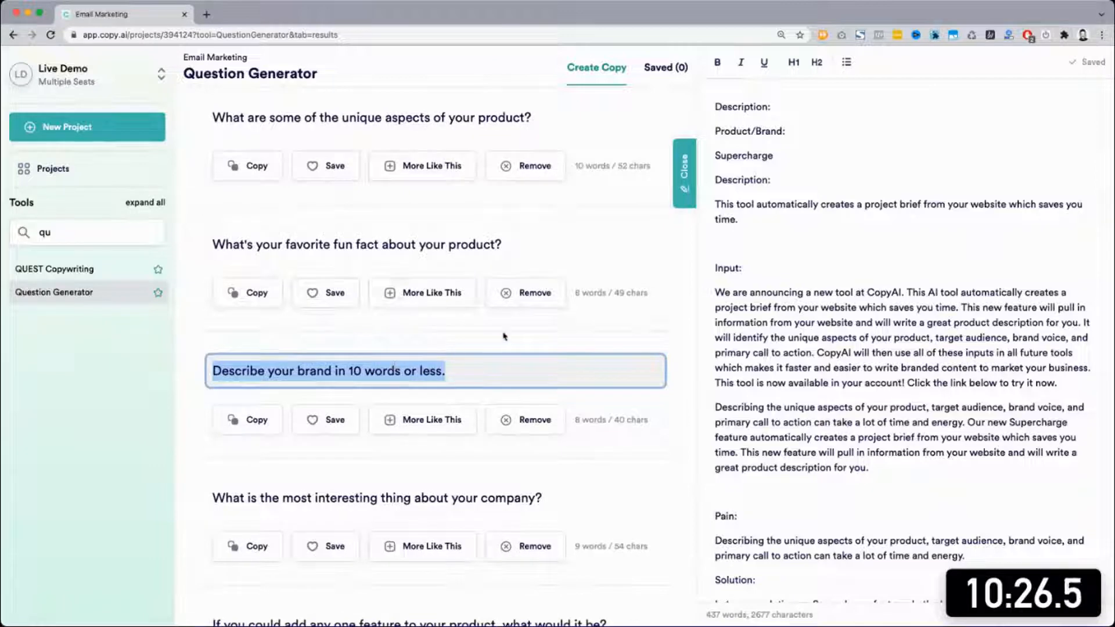
scroll(504, 336, down, 2)
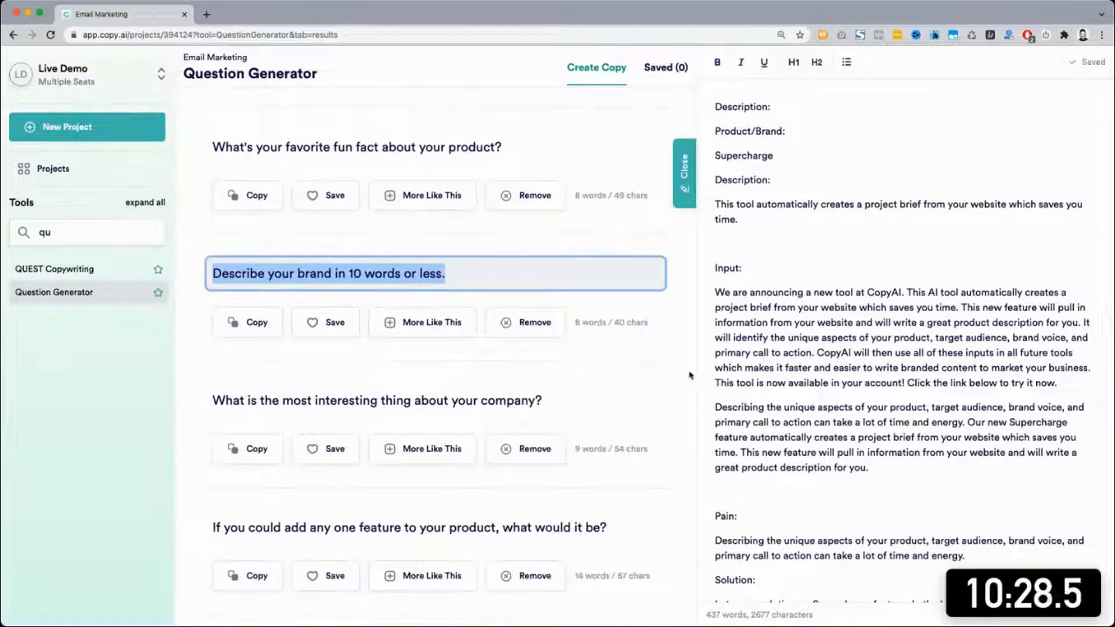
scroll(690, 375, down, 2)
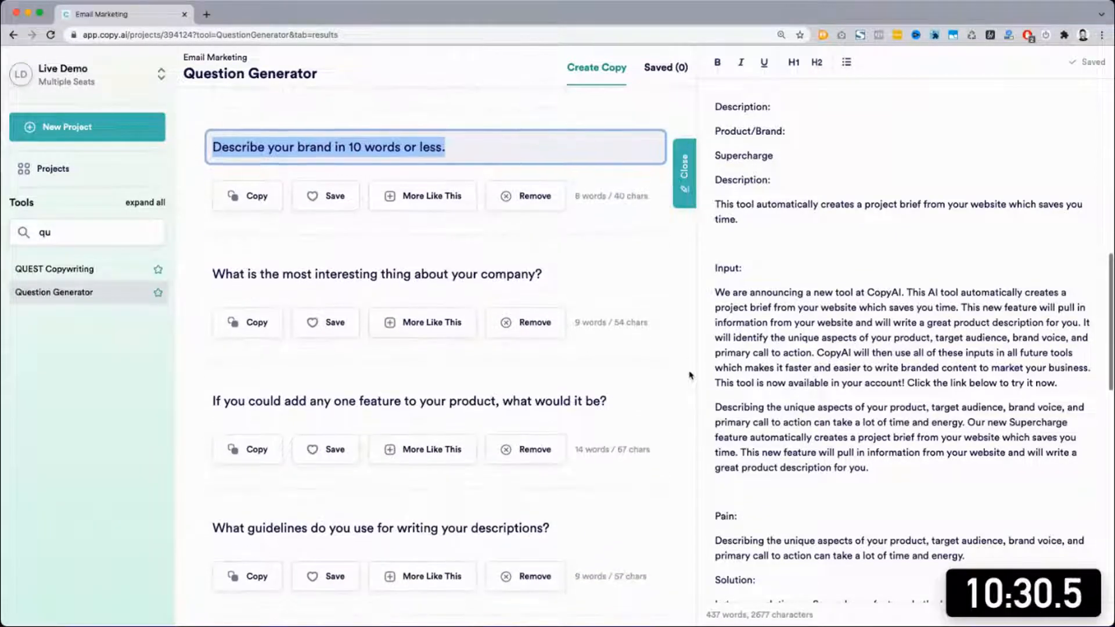
scroll(689, 375, down, 3)
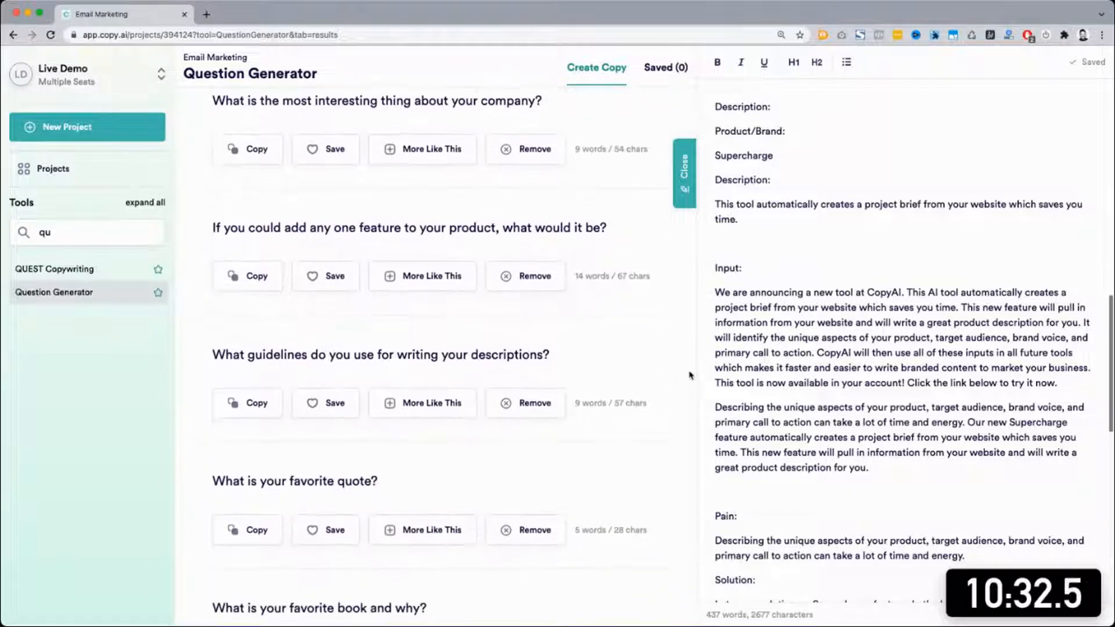
scroll(523, 476, down, 5)
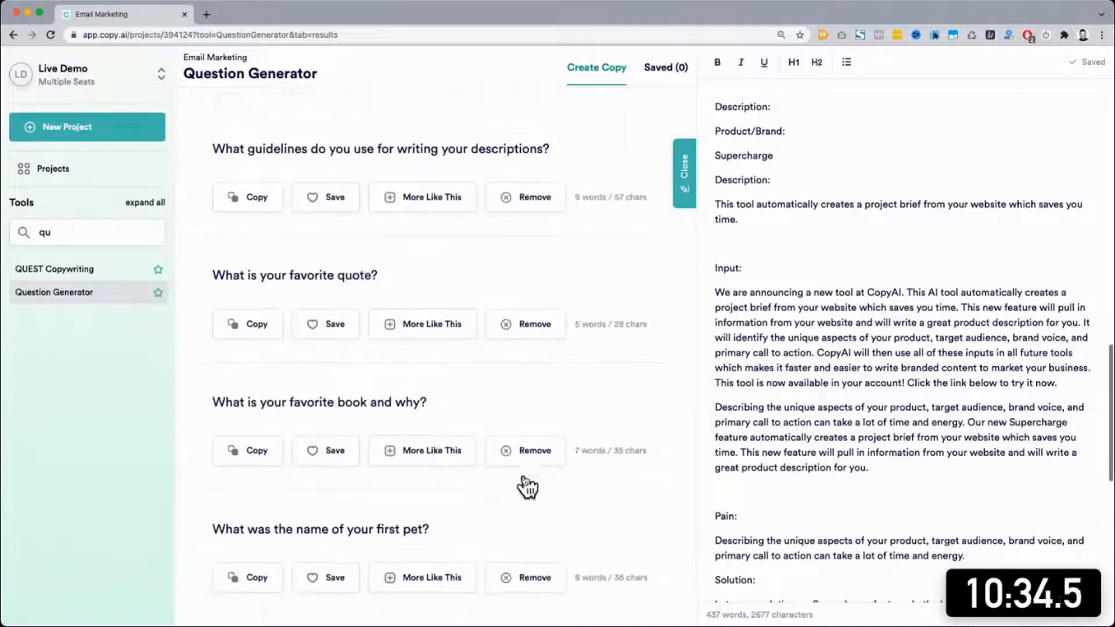
scroll(528, 486, down, 1)
Step: Review the list of tools to experiment with in the notes and open Feature to Benefits using the tool search "fea"
scroll(920, 381, up, 8)
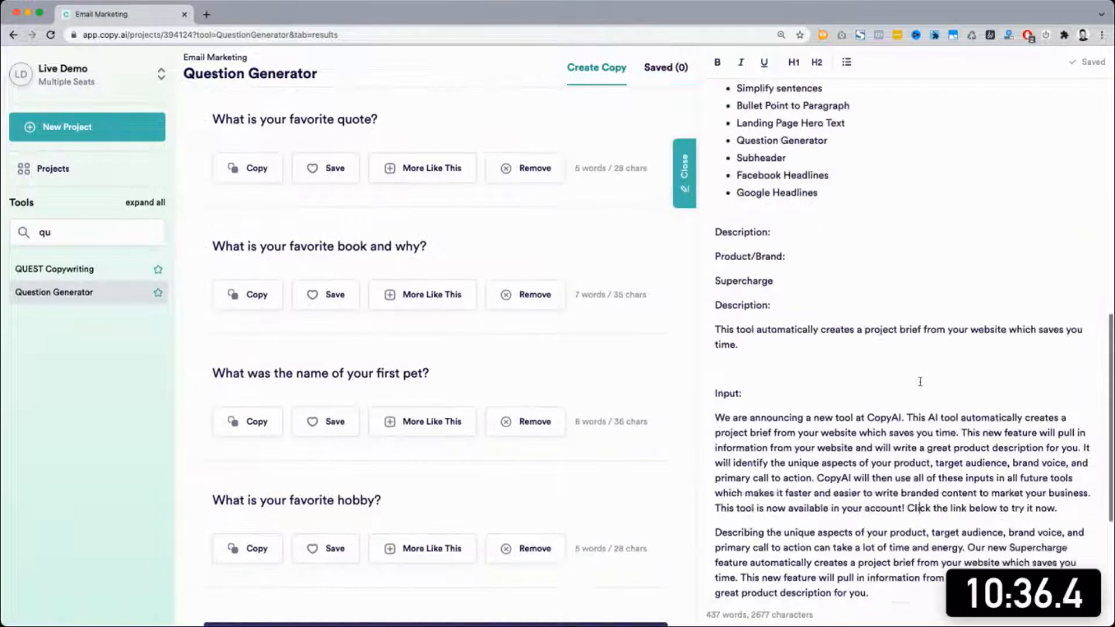
scroll(919, 382, down, 1)
drag(742, 310, 834, 312)
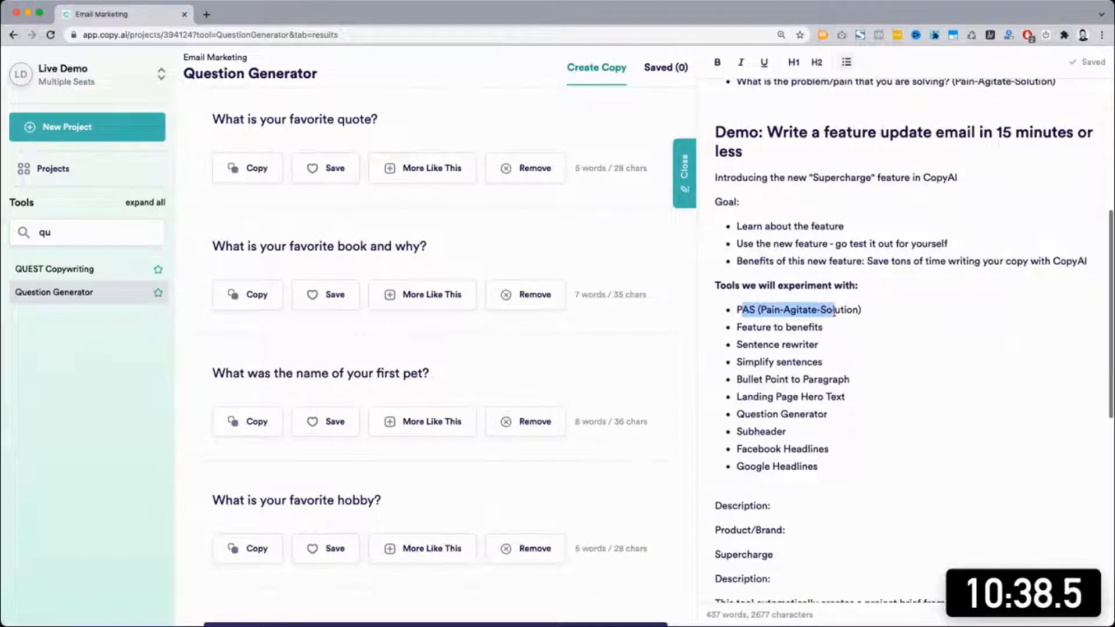
double_click(842, 310)
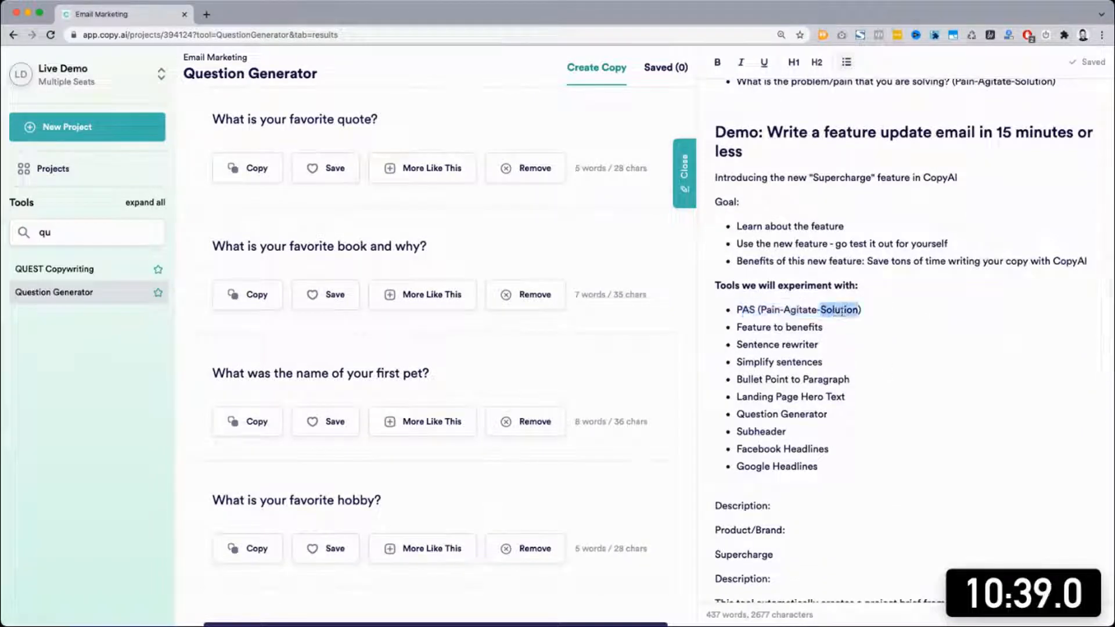
triple_click(778, 328)
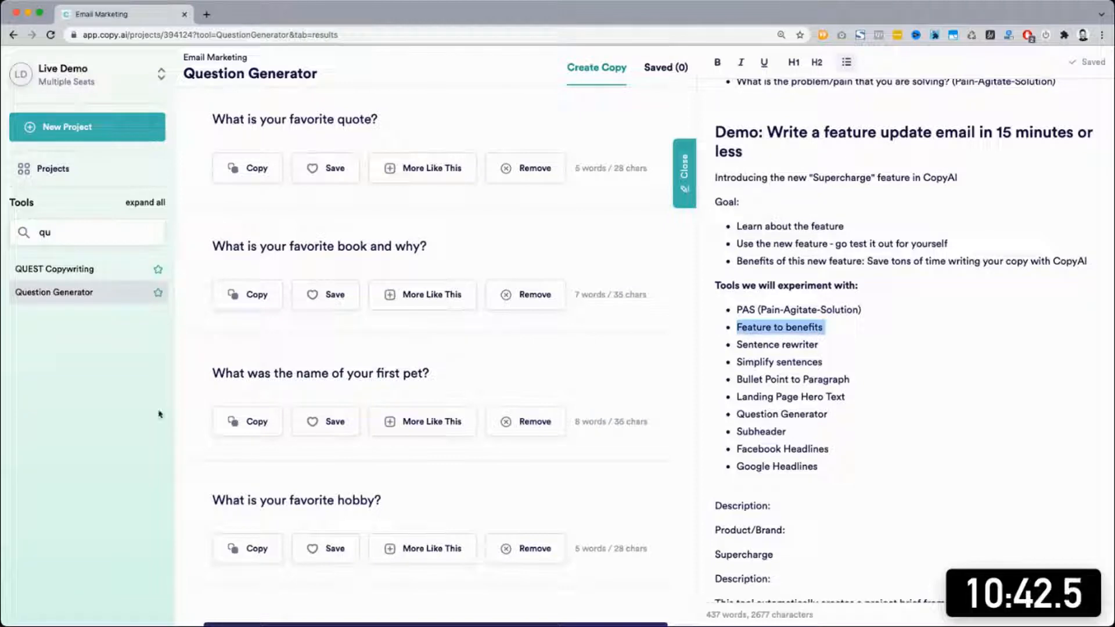
click(65, 228)
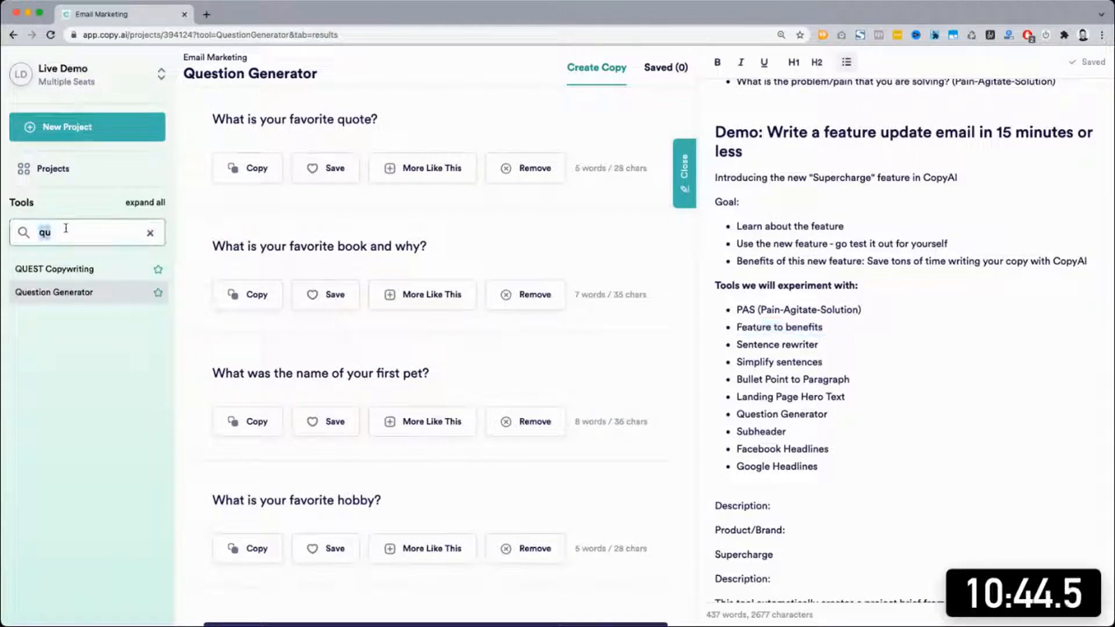
text(fea)
click(52, 269)
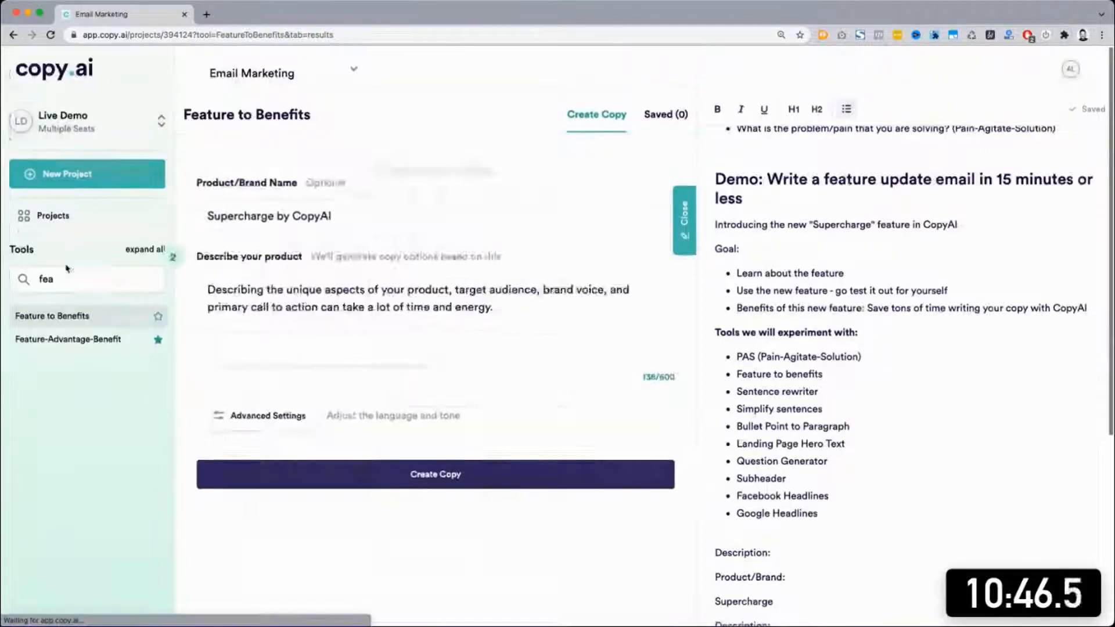
Step: Replace the product description with the full "Describing the unique aspects..." paragraph from the notes' Input section and generate benefit copy
click(341, 405)
key(super+a)
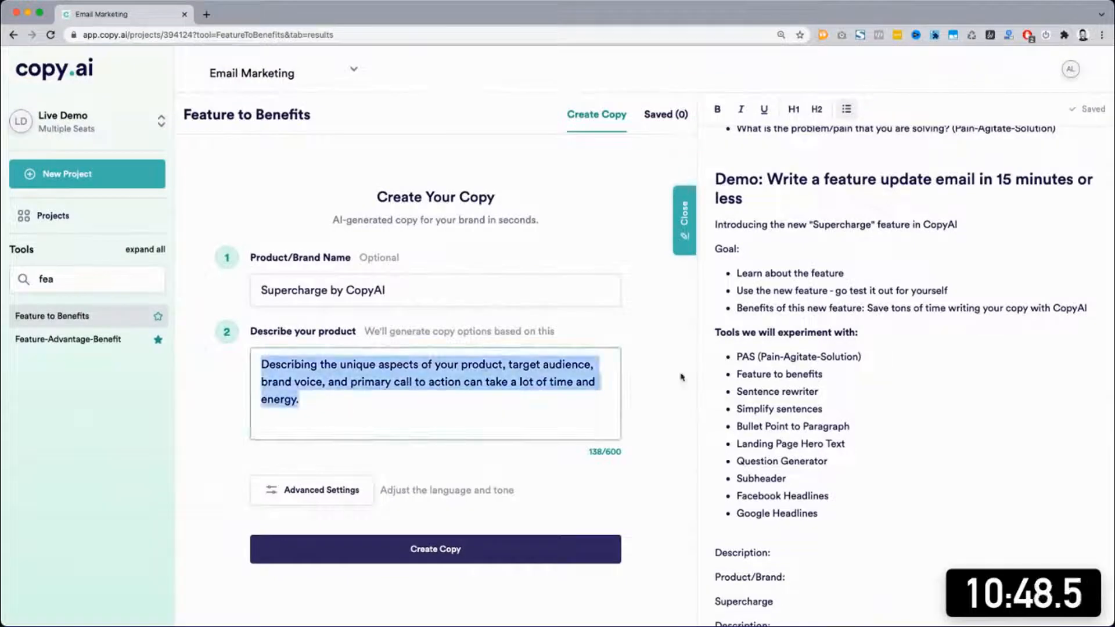
scroll(804, 397, down, 8)
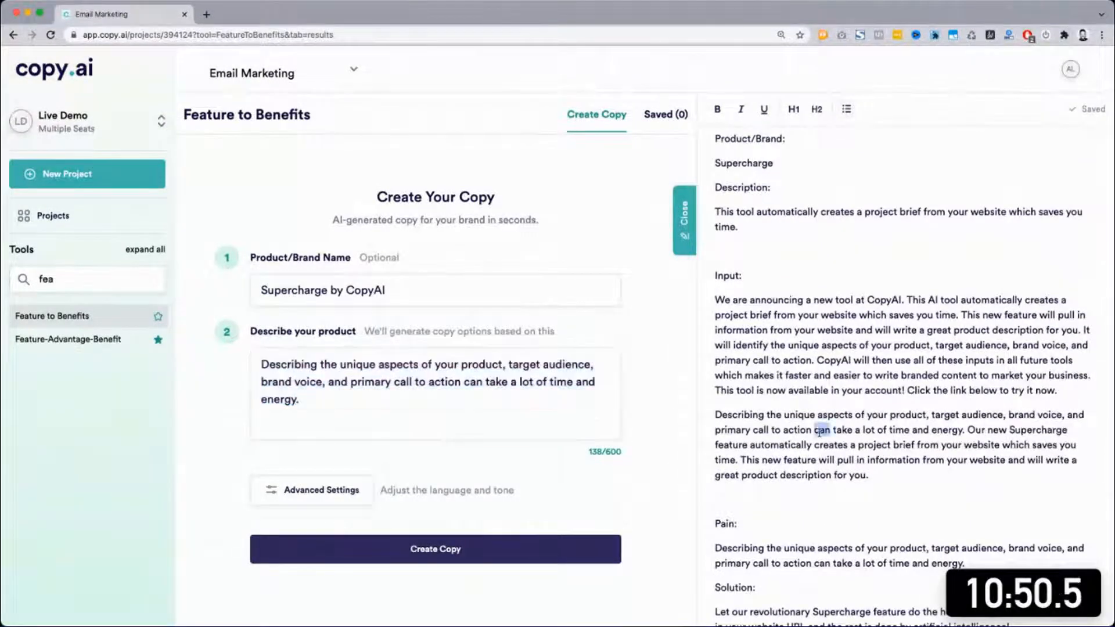
triple_click(819, 431)
click(487, 378)
key(ctrl+a)
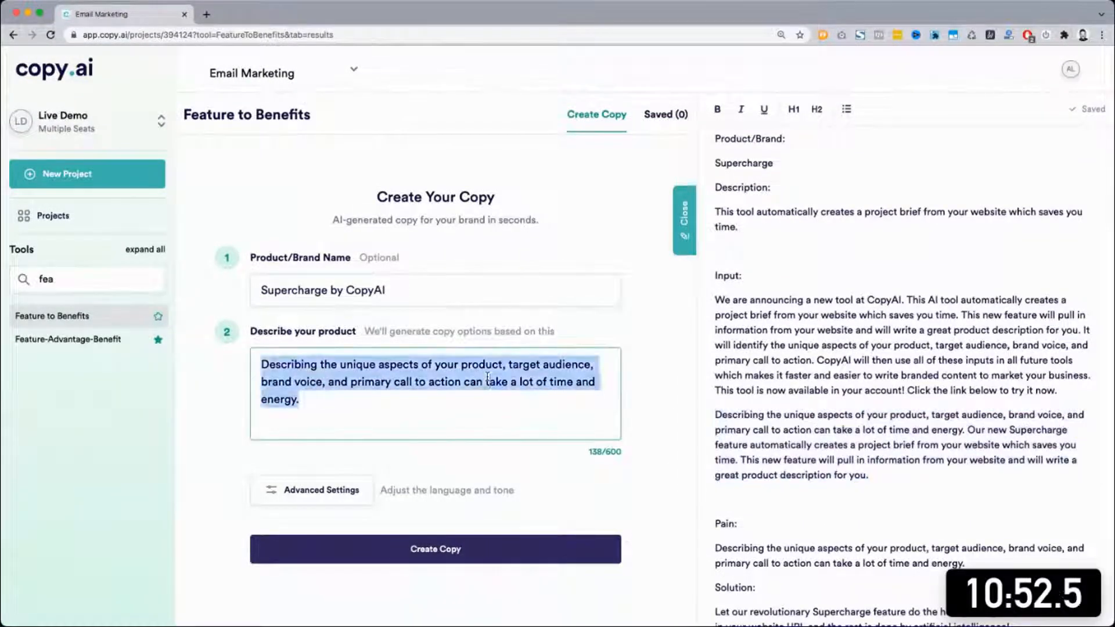
key(ctrl+v)
click(447, 576)
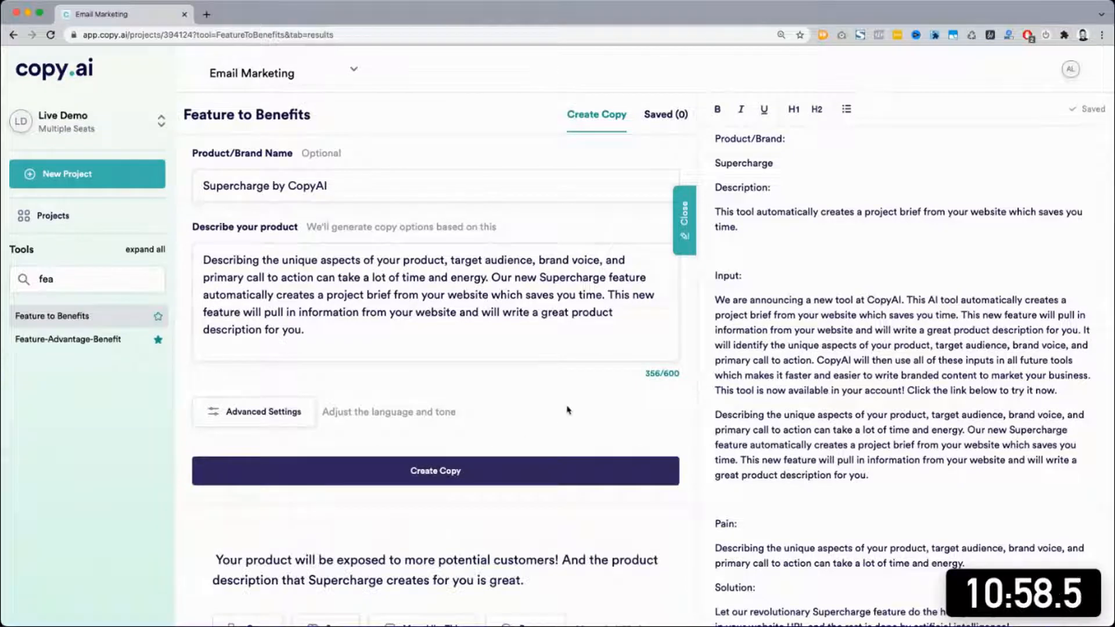
Step: Copy the generated benefit "You will have a beautifully written project brief in minutes..." into the notes below the Solution text
scroll(568, 409, down, 4)
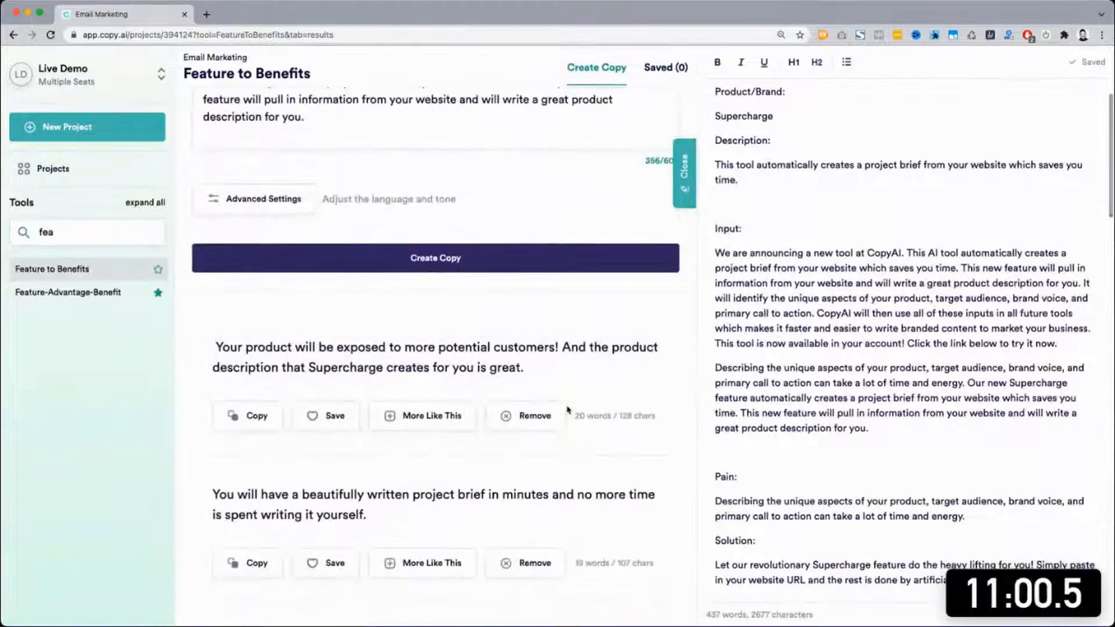
scroll(568, 410, down, 3)
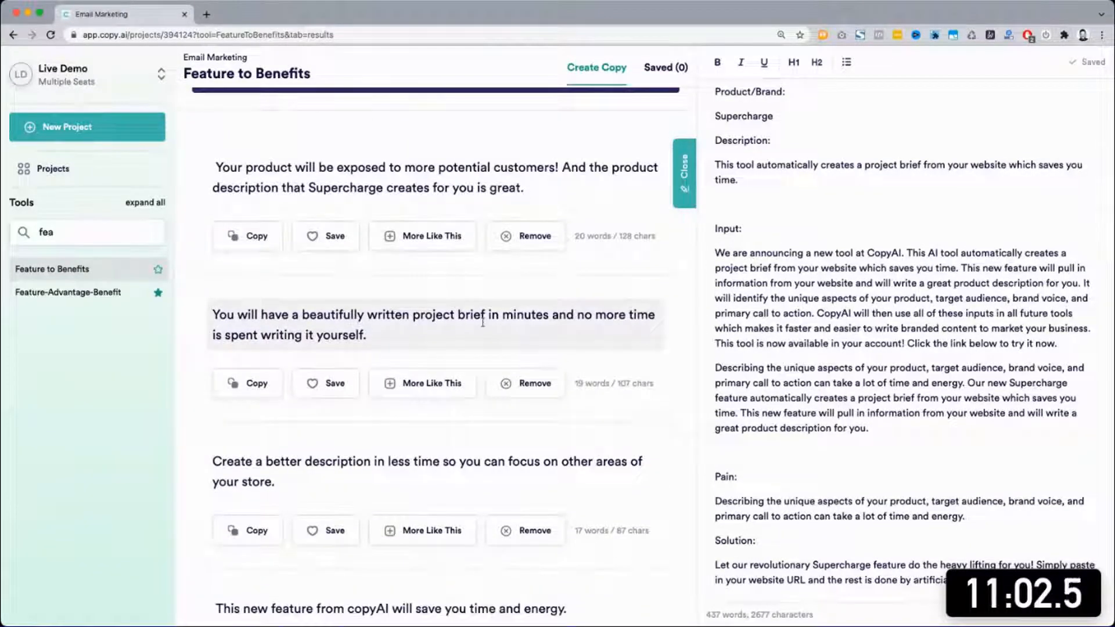
triple_click(498, 318)
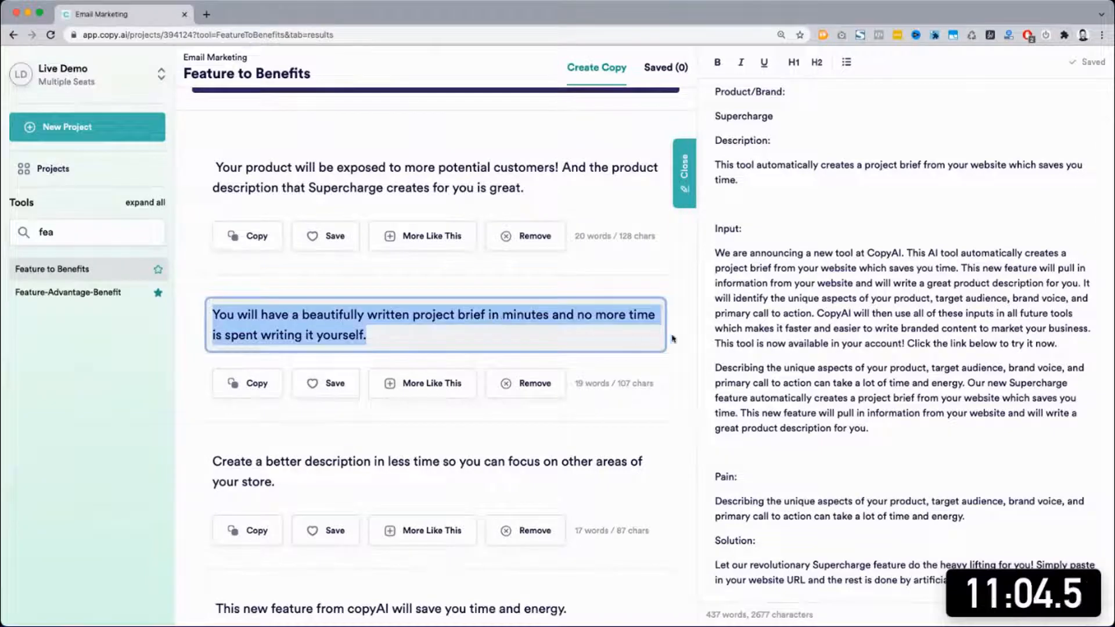
key(super+c)
click(820, 382)
scroll(820, 382, down, 2)
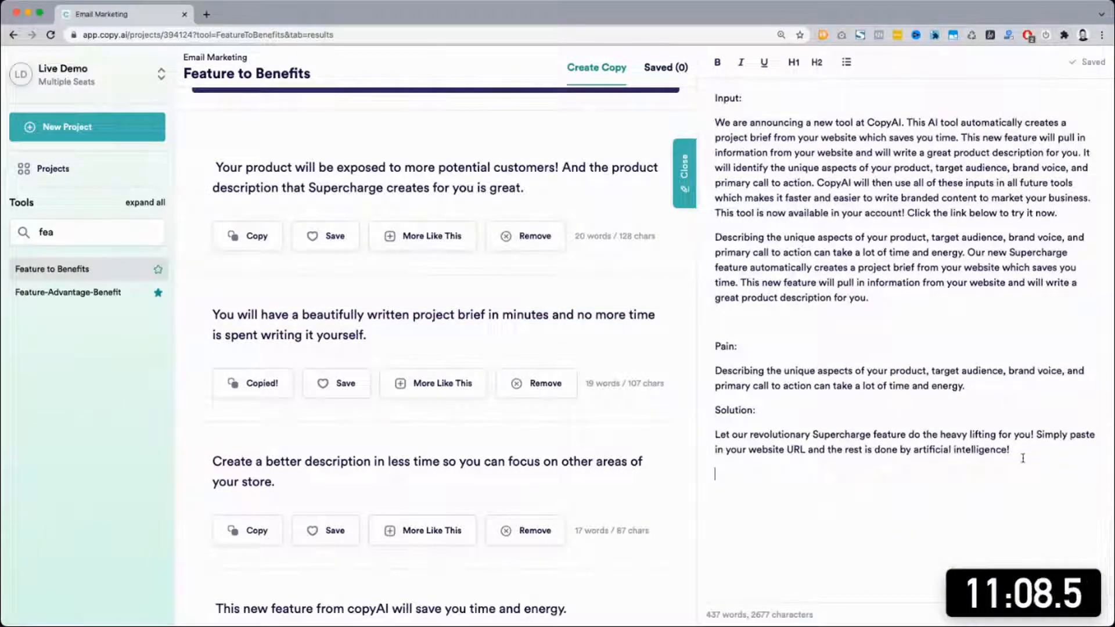
key(super+v)
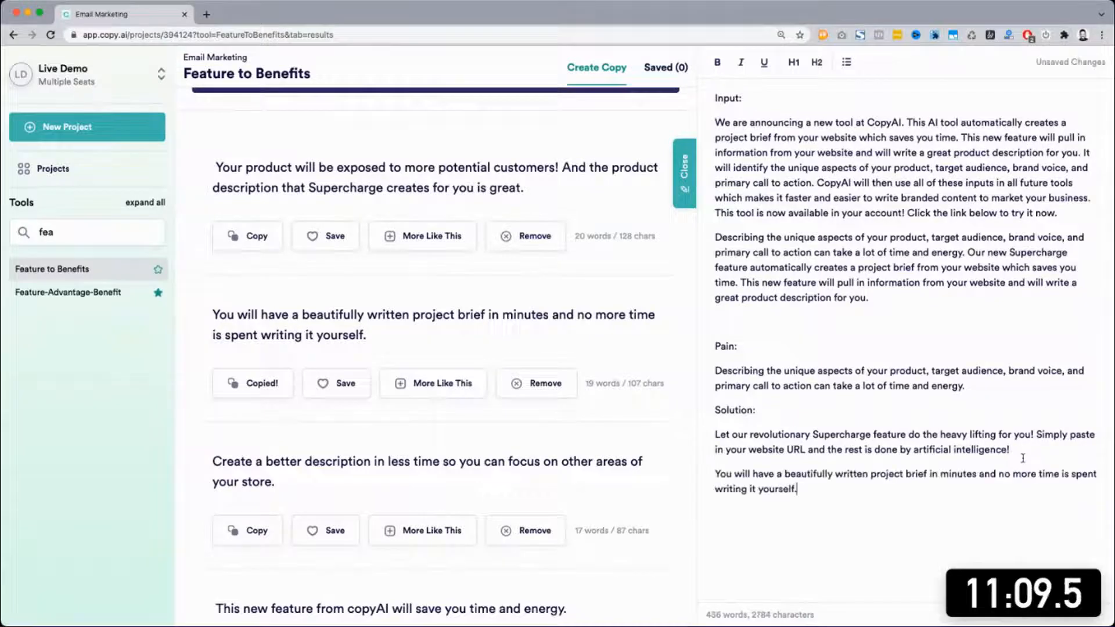
Step: Format the two Solution lines in the notes as a bulleted list
shift+click(715, 436)
click(846, 62)
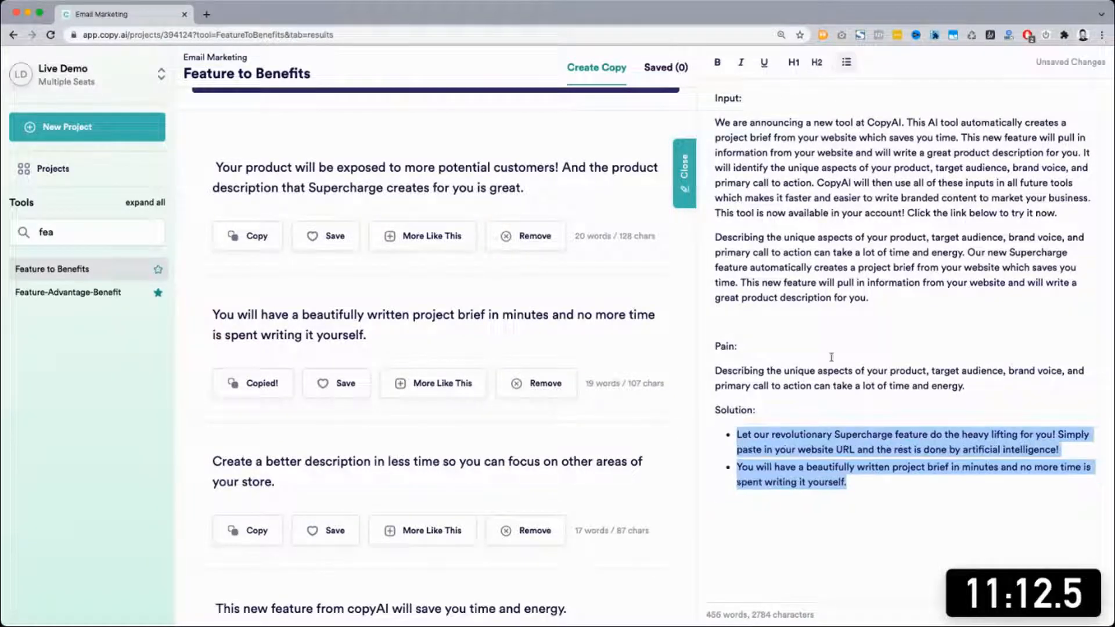
click(832, 464)
Step: Add the generated benefit "Quickly create product descriptions without having to write it yourself." as a new bullet under Solution
scroll(424, 420, down, 4)
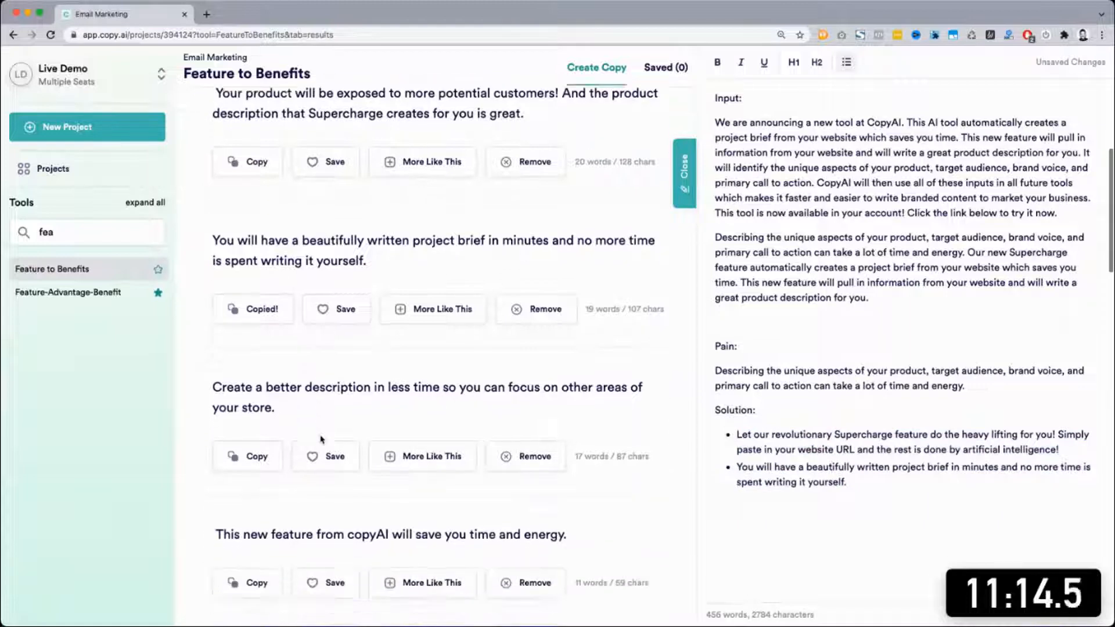
scroll(424, 420, down, 4)
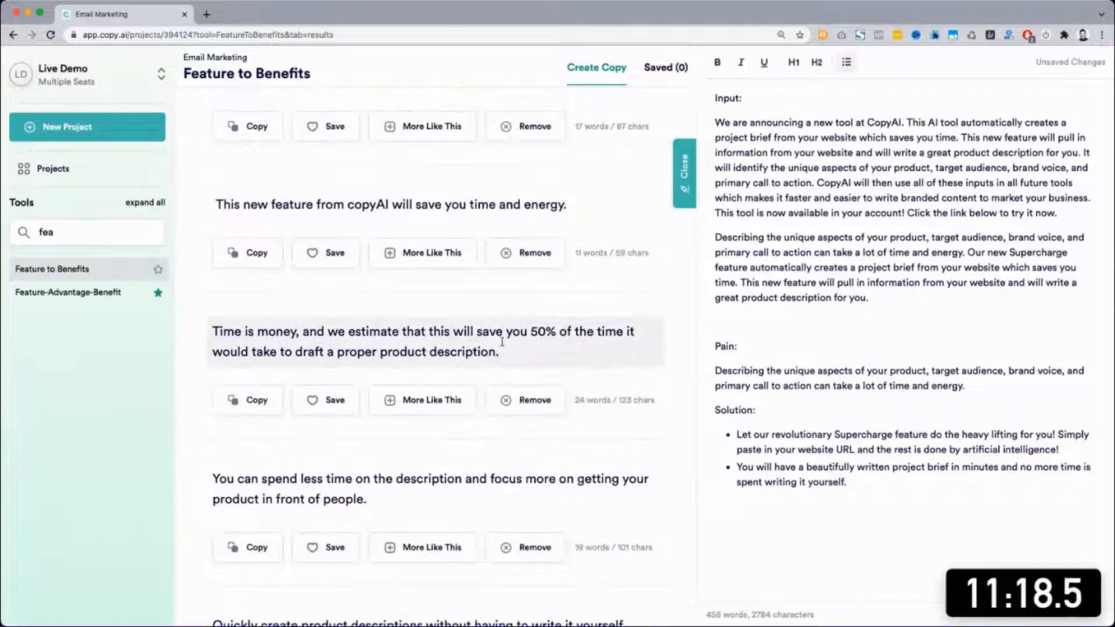
drag(503, 341, 570, 331)
scroll(570, 346, down, 5)
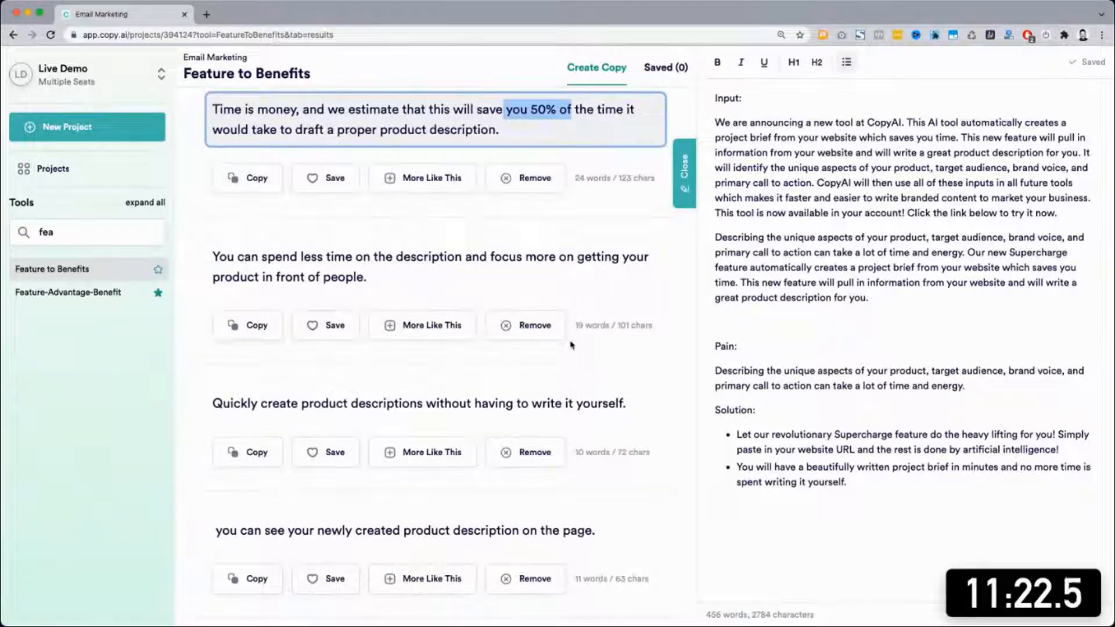
click(491, 406)
key(super+a)
key(super+c)
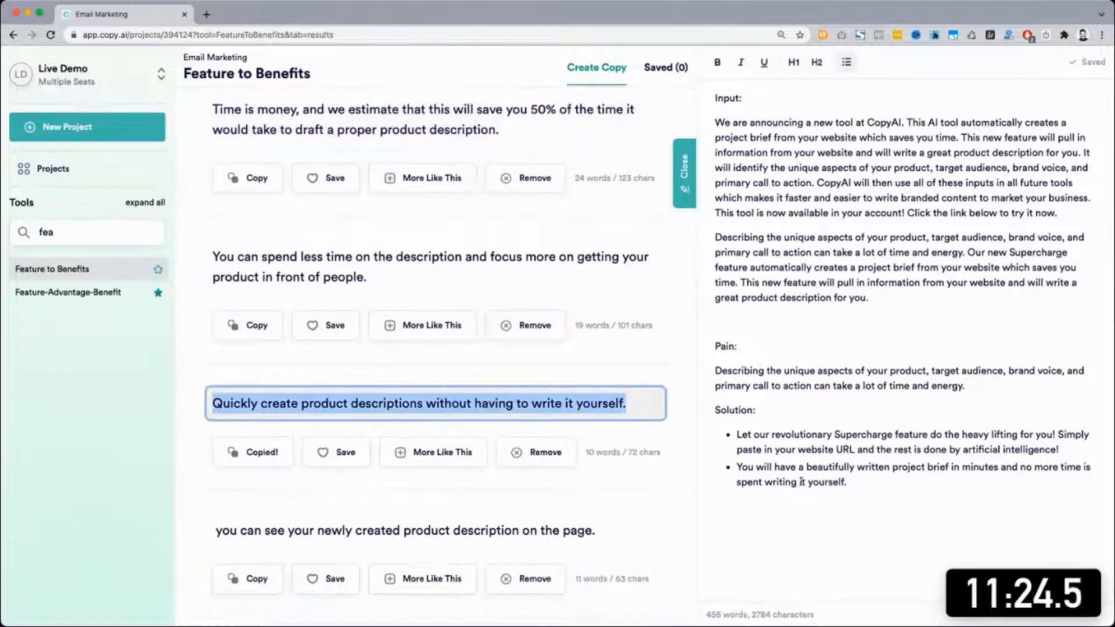
click(885, 483)
key(Return)
key(super+v)
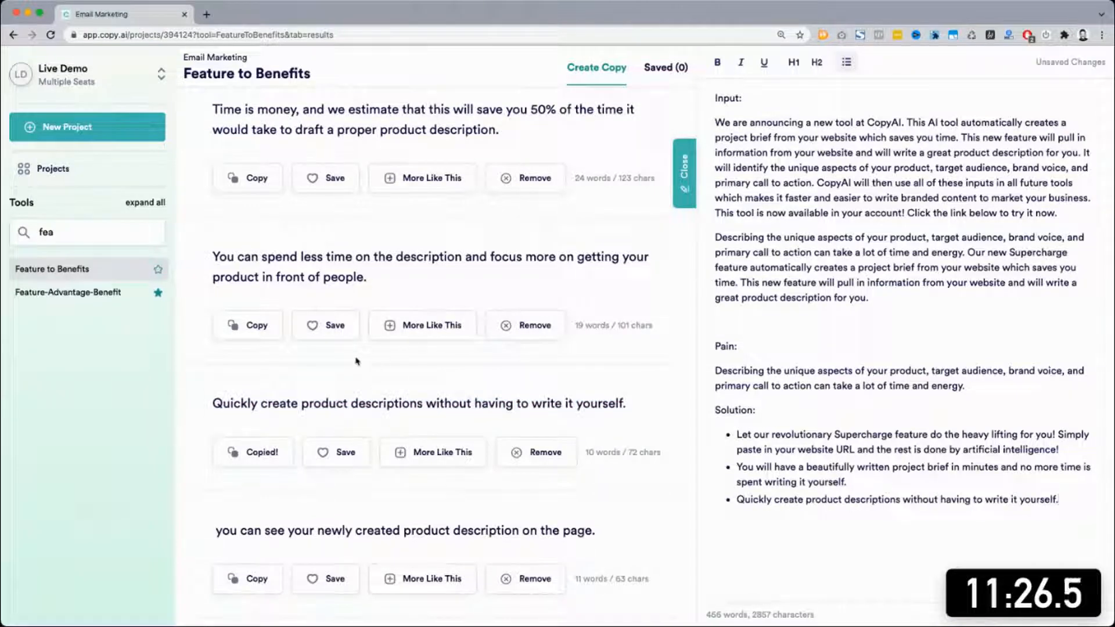
Step: Save the "Quickly create product descriptions..." result, unsave "You can spend less time...", and look through the remaining benefits
click(328, 326)
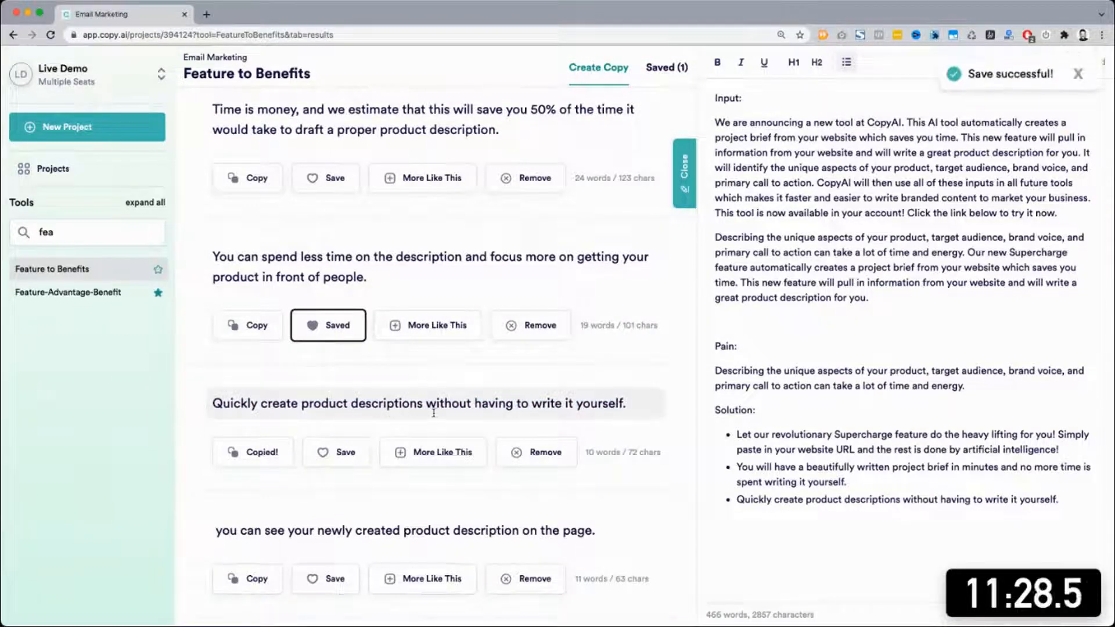
scroll(429, 415, down, 2)
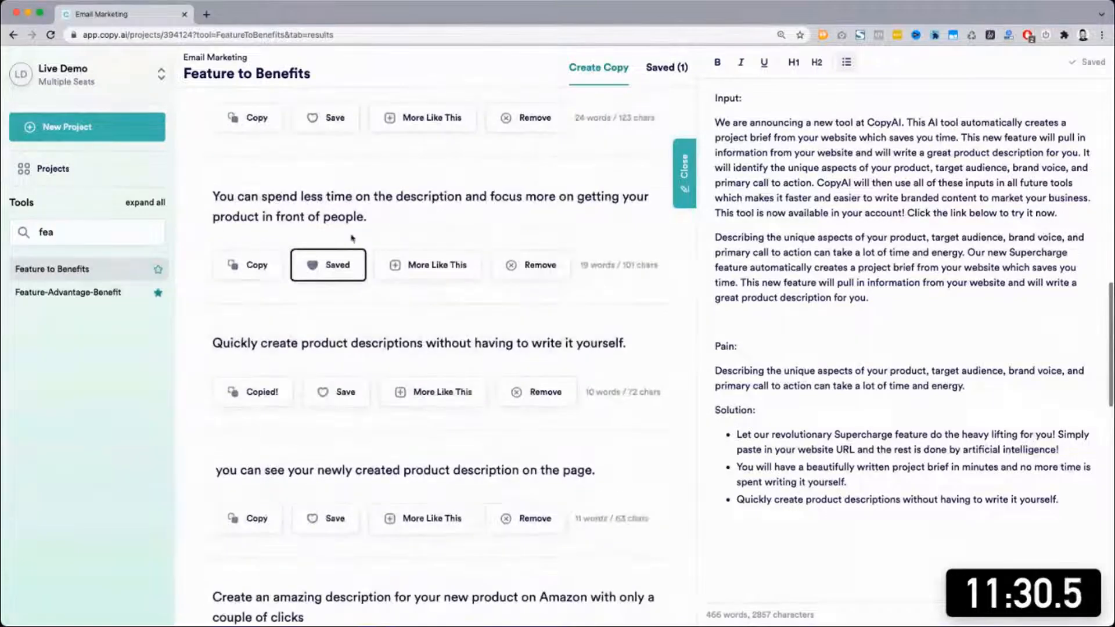
click(323, 267)
click(337, 392)
scroll(331, 401, down, 4)
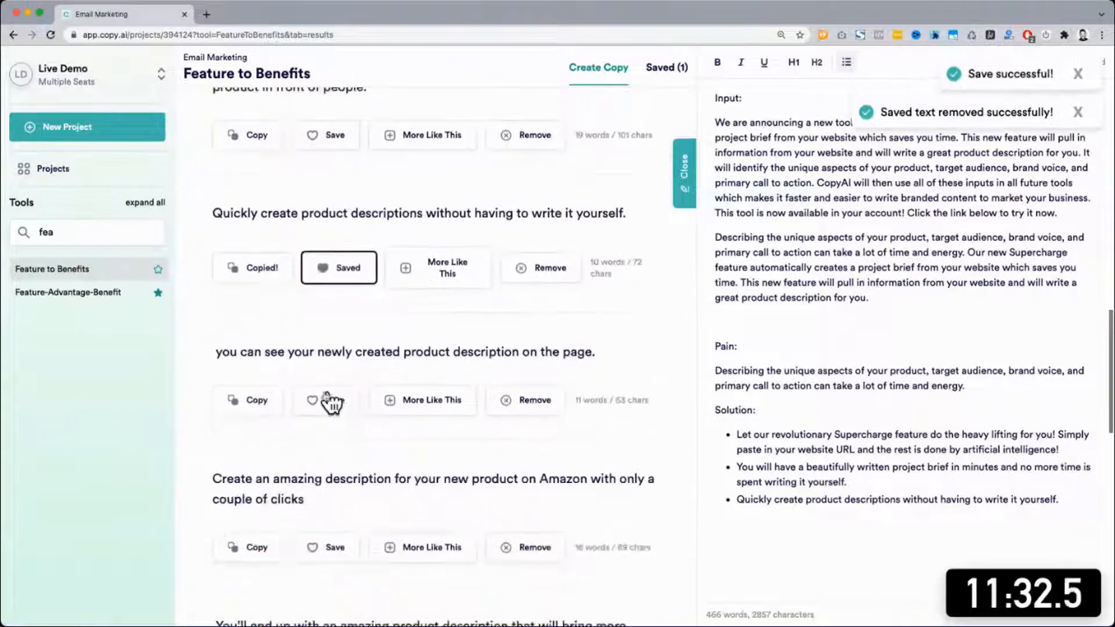
scroll(389, 372, down, 4)
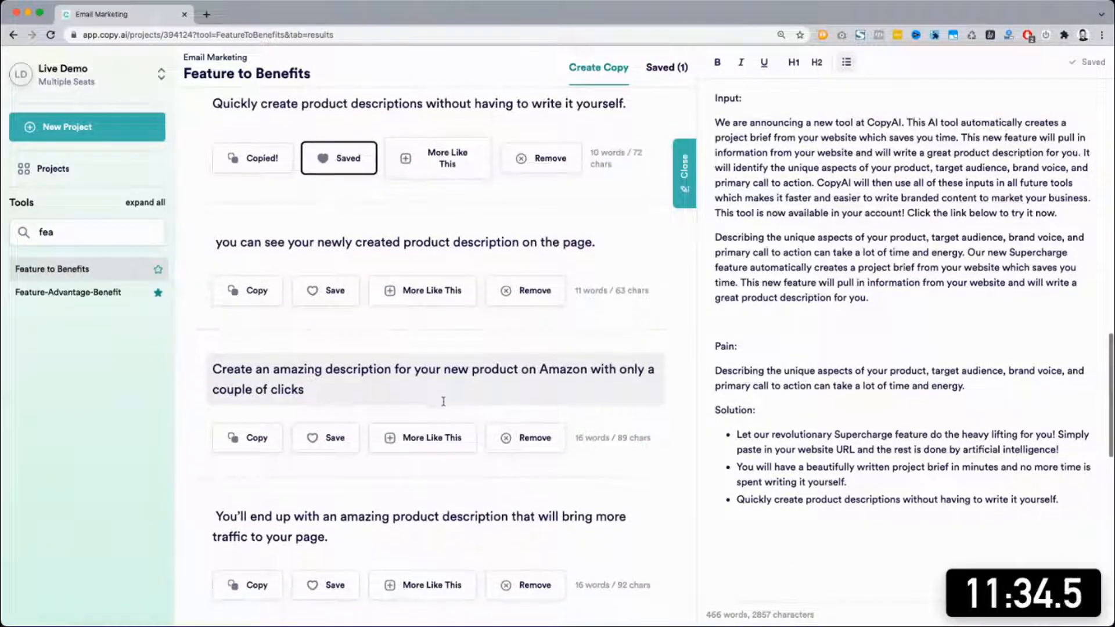
scroll(443, 401, down, 10)
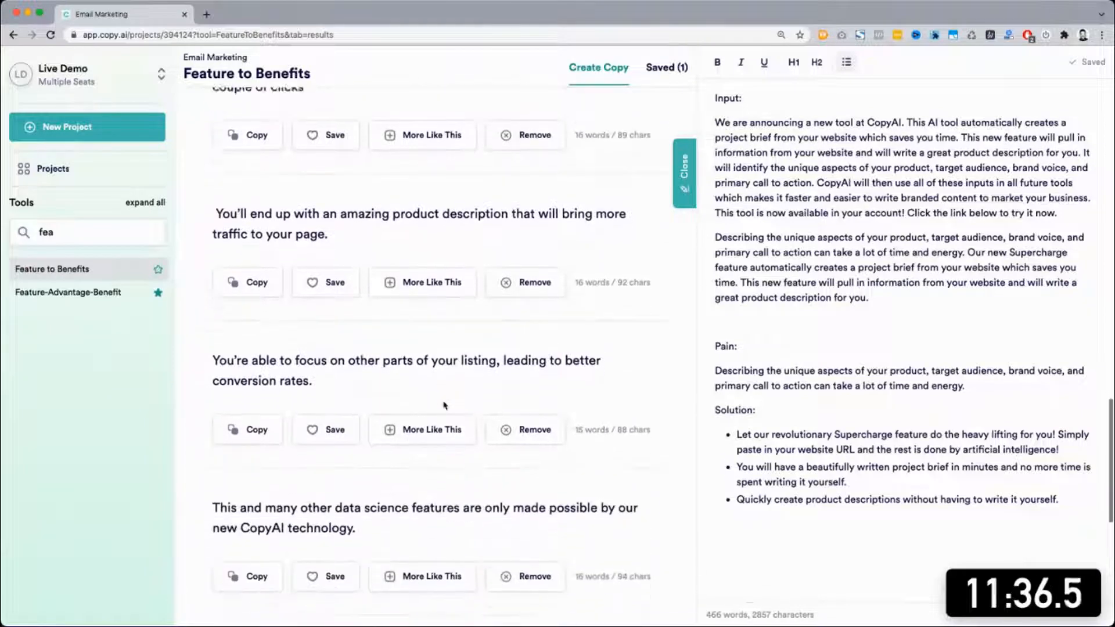
scroll(443, 401, down, 1)
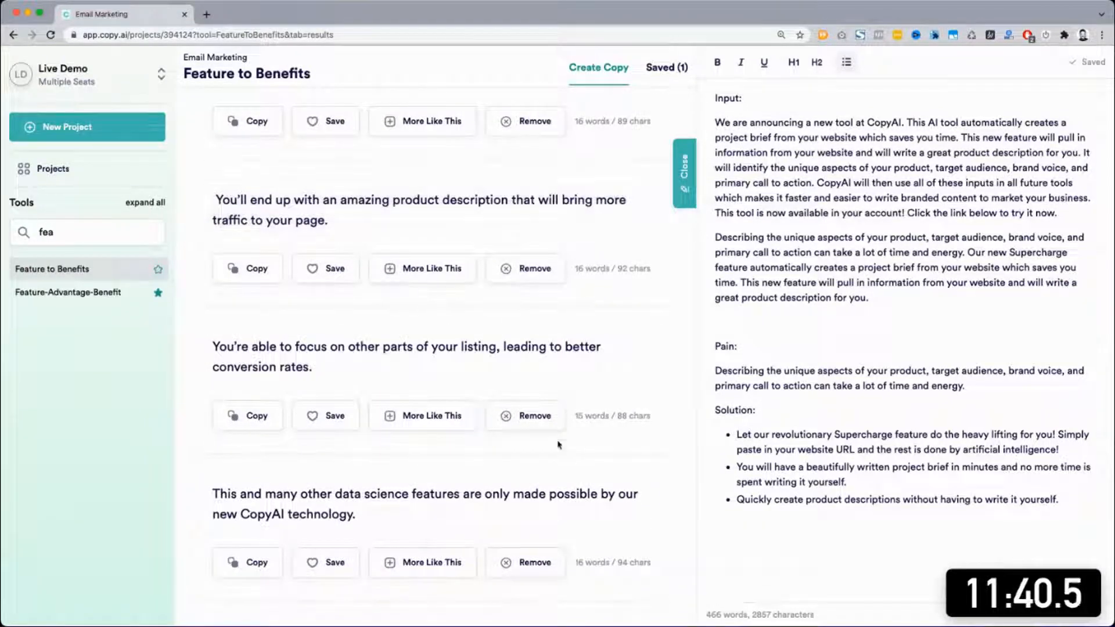
Step: Check the tool list in the notes, open Landing Page Hero Text using the tool search "landing", and generate copy
scroll(898, 411, up, 4)
scroll(898, 411, up, 5)
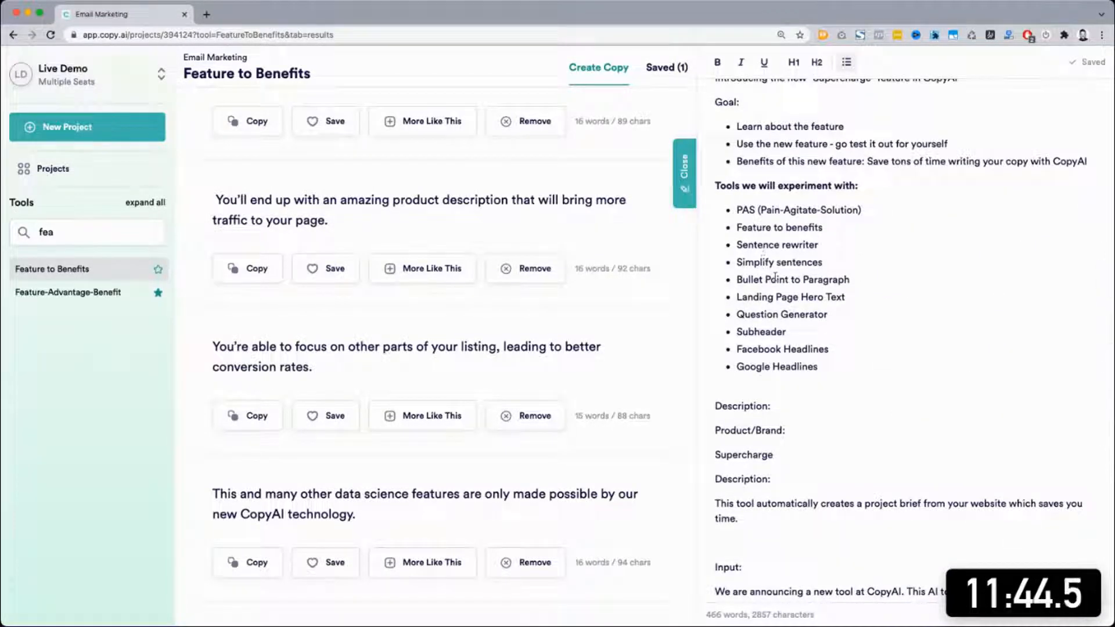
click(68, 230)
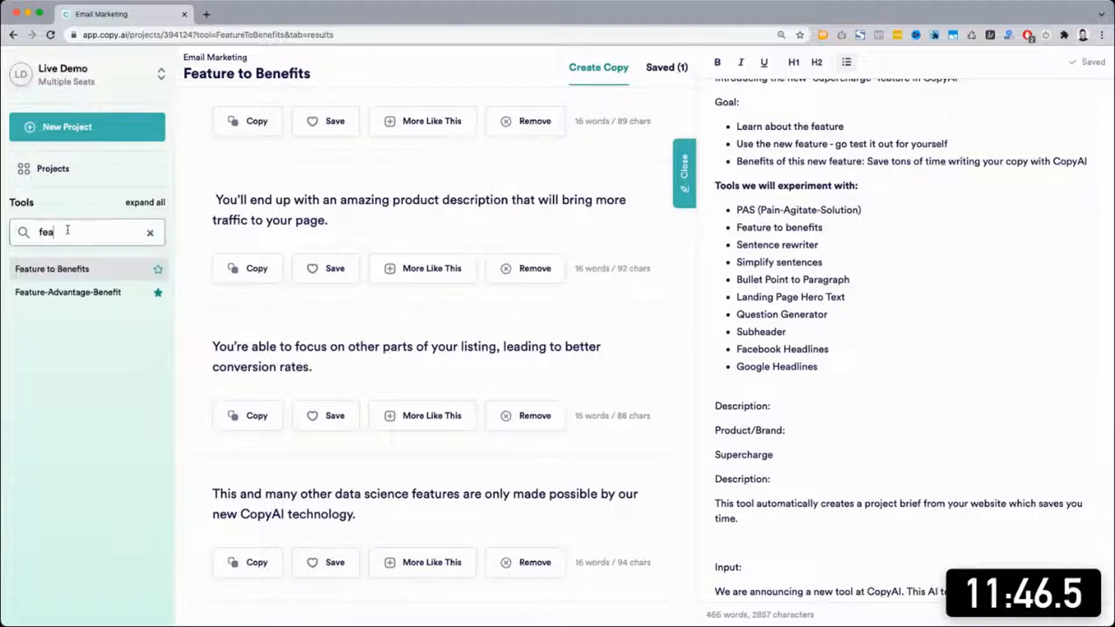
key(ctrl+a)
text(landing)
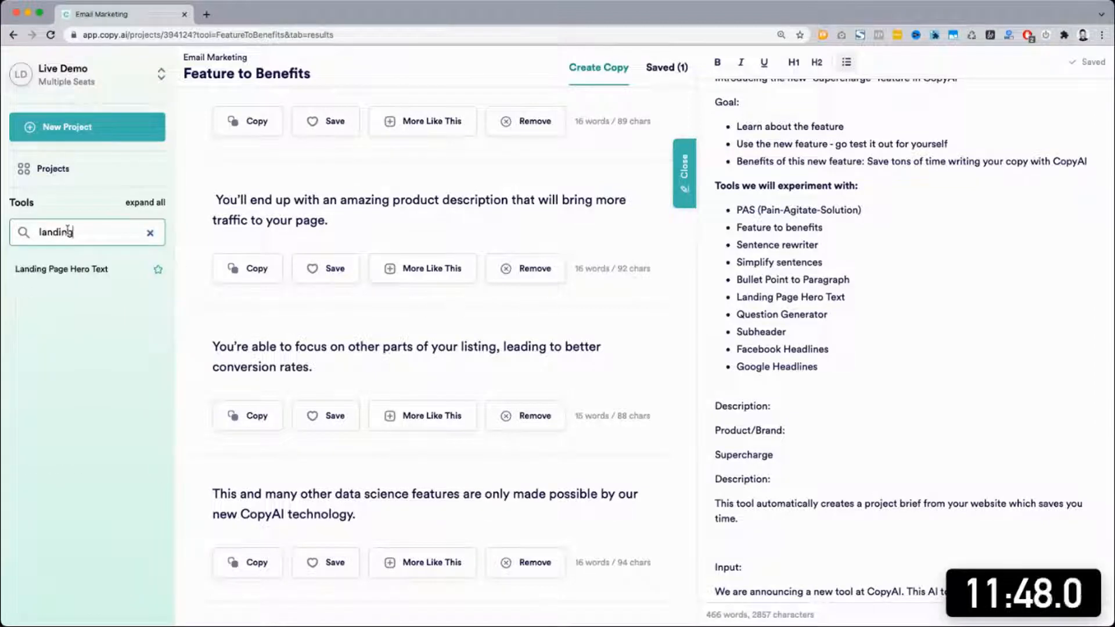
click(64, 270)
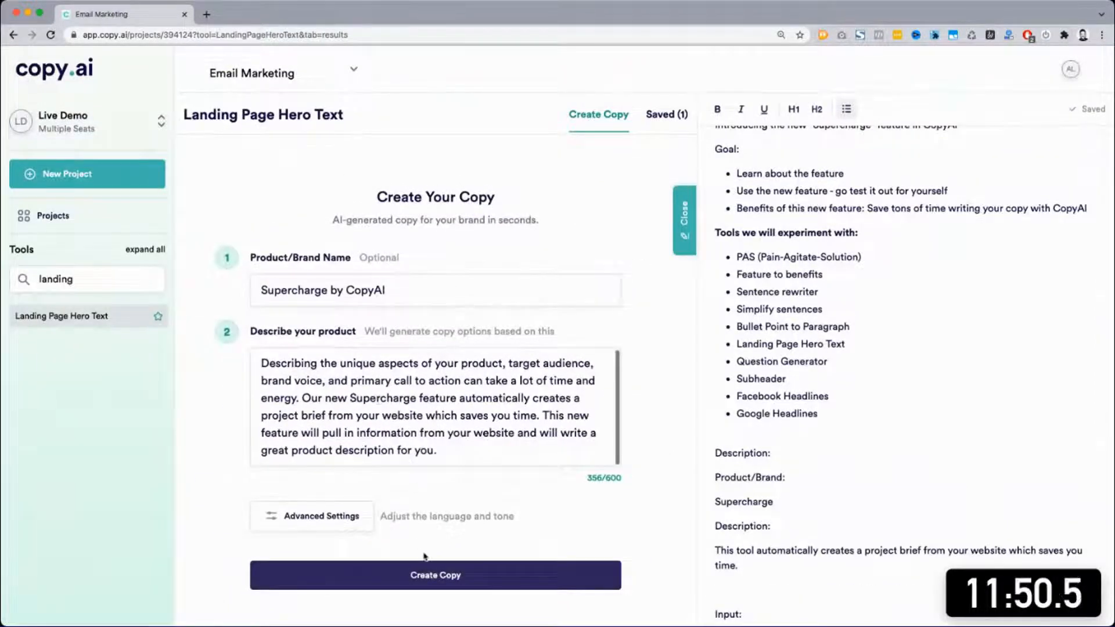
click(433, 575)
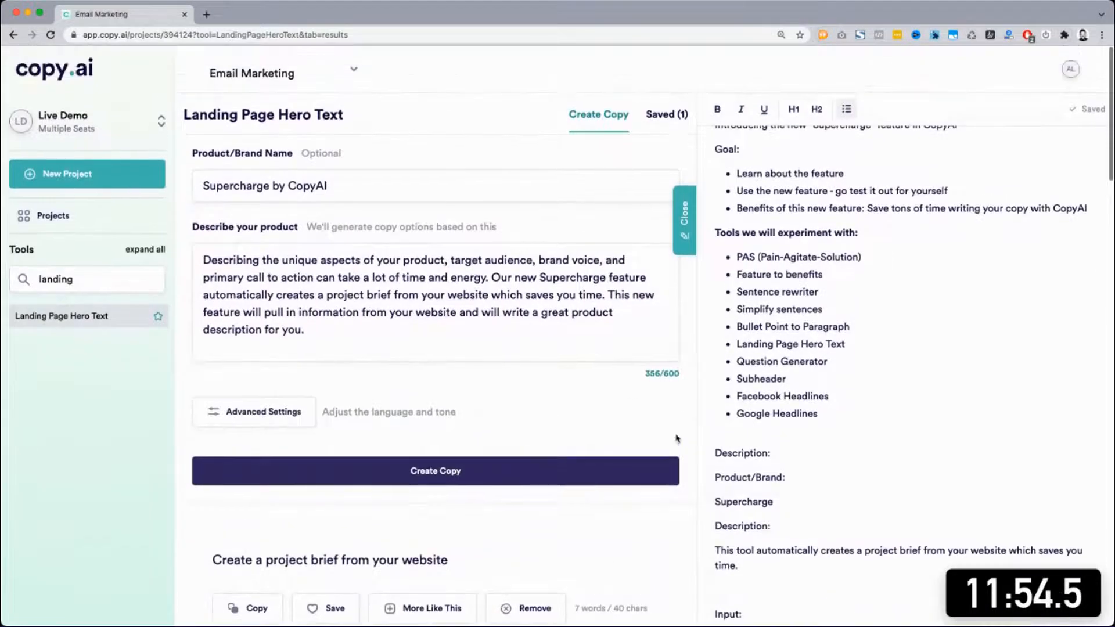
Step: Look through the generated hero texts, then copy and save "Supercharge your Copy"
scroll(676, 439, down, 7)
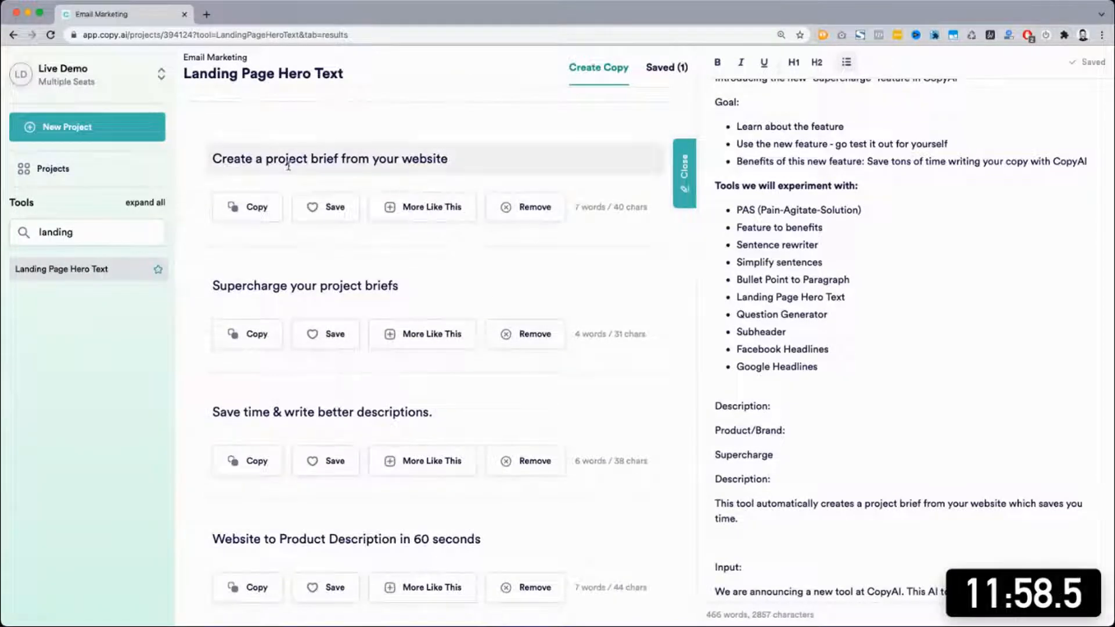
scroll(199, 379, down, 2)
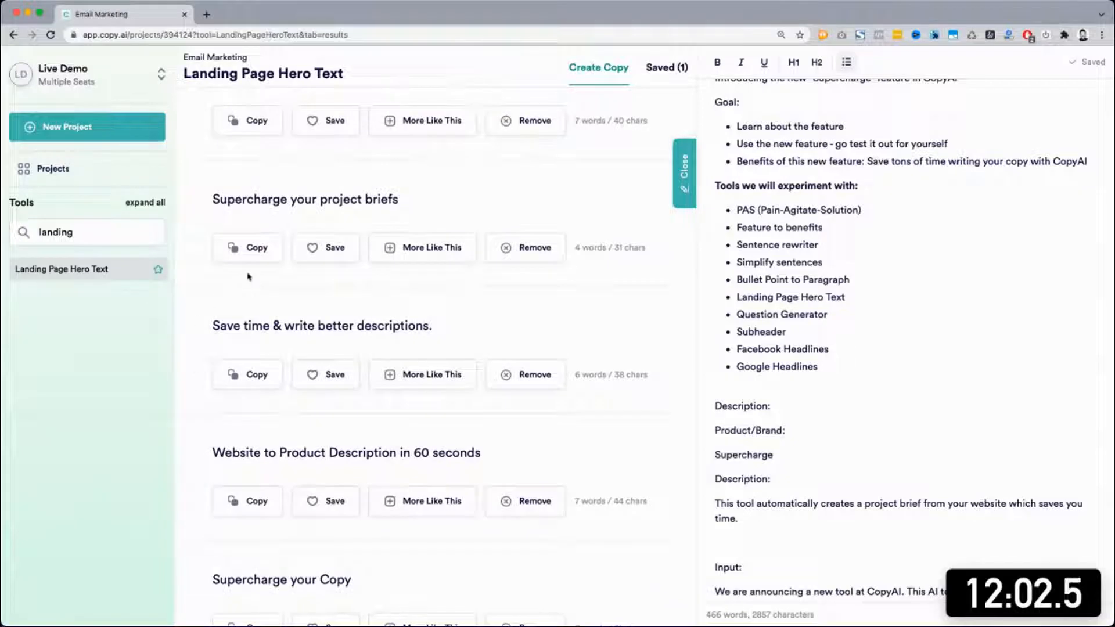
triple_click(337, 200)
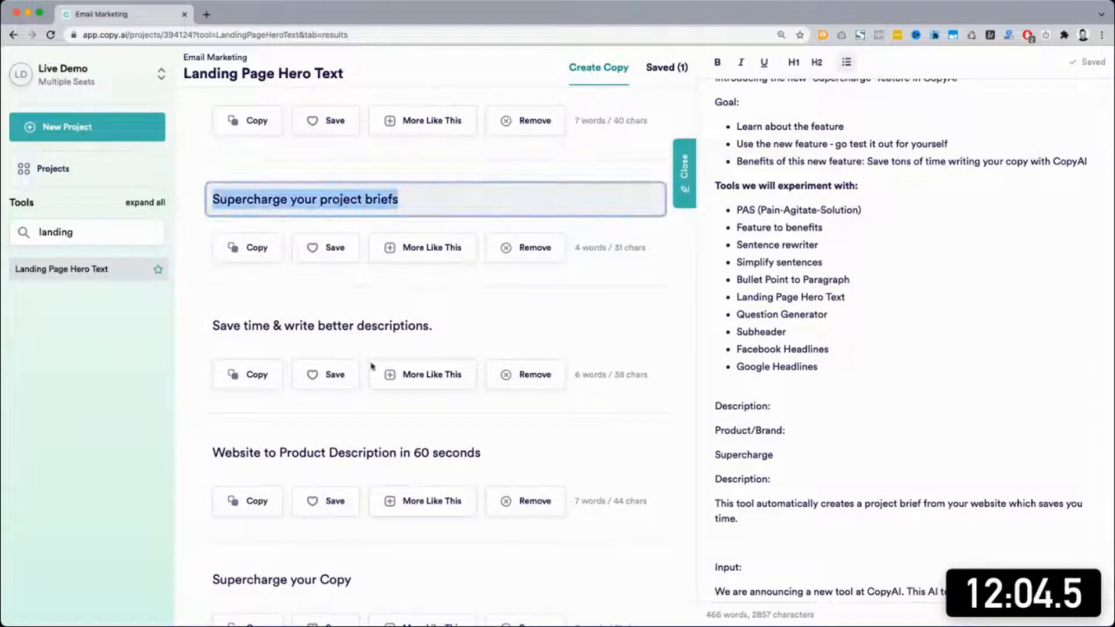
triple_click(298, 579)
key(super+c)
scroll(308, 552, down, 4)
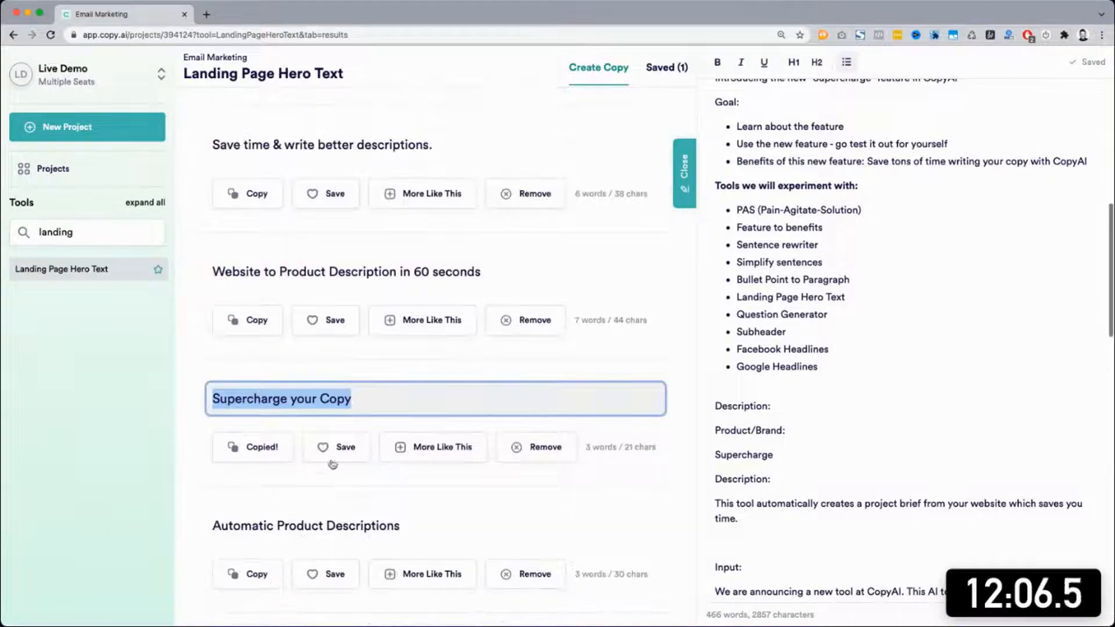
click(331, 460)
Step: Add the line "Headline: Supercharge your Copy" to the notes below the Solution bullets
scroll(824, 421, down, 1)
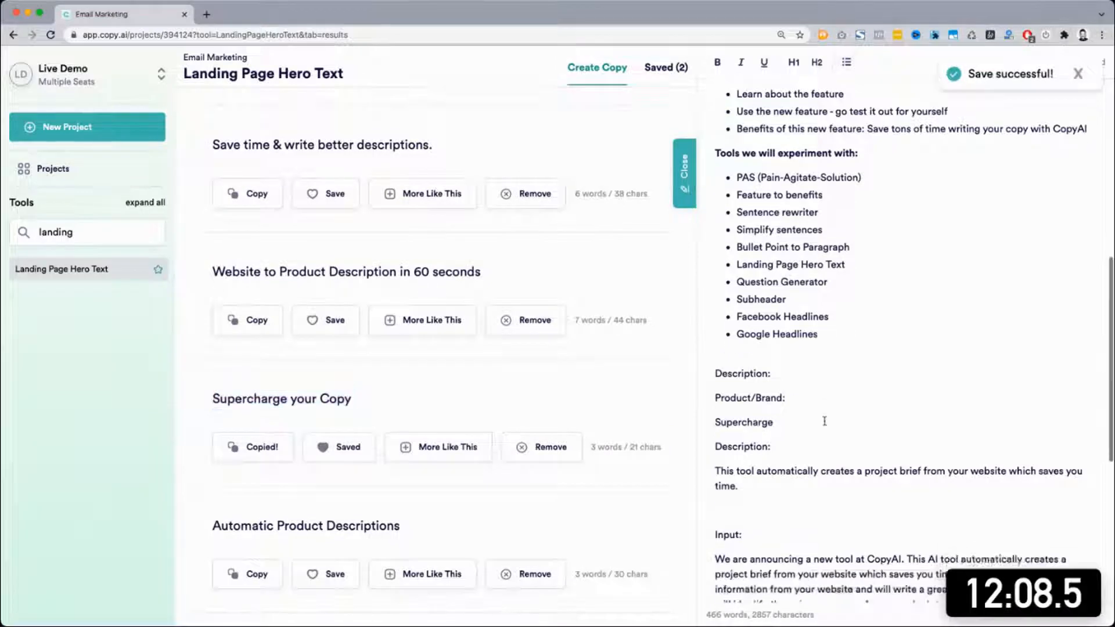
scroll(812, 419, down, 3)
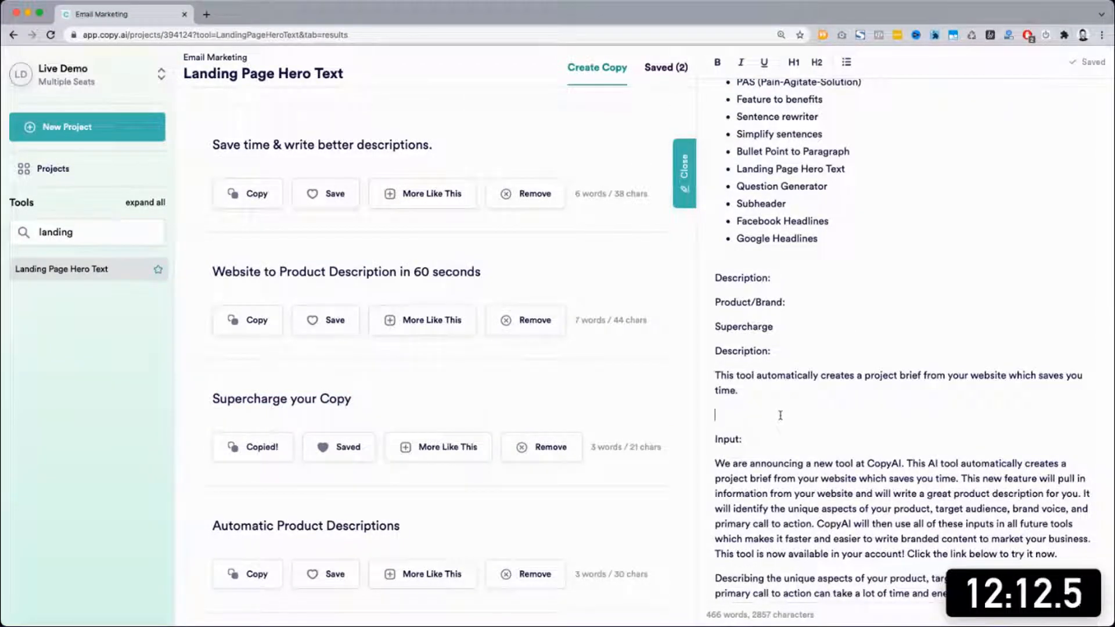
click(767, 439)
scroll(767, 439, down, 6)
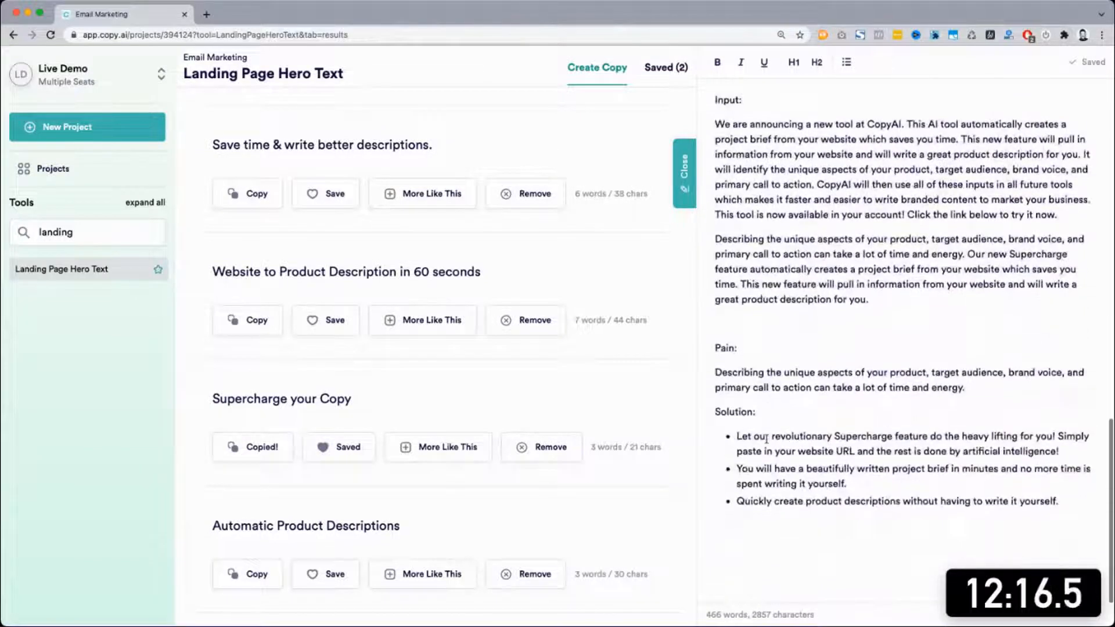
click(811, 521)
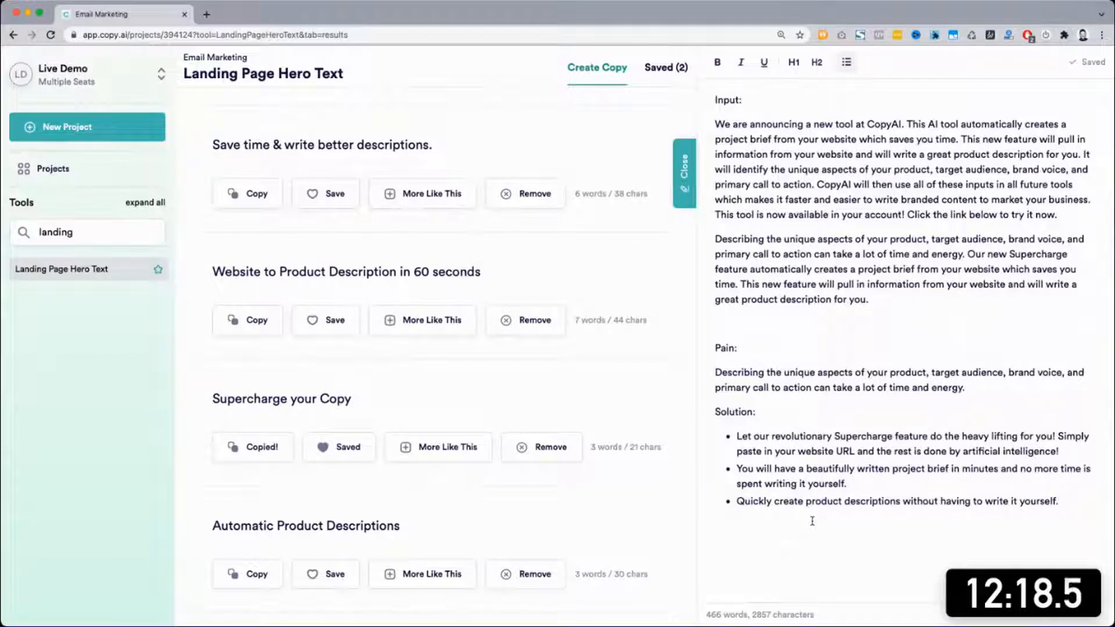
key(Return)
key(Return)
text(H)
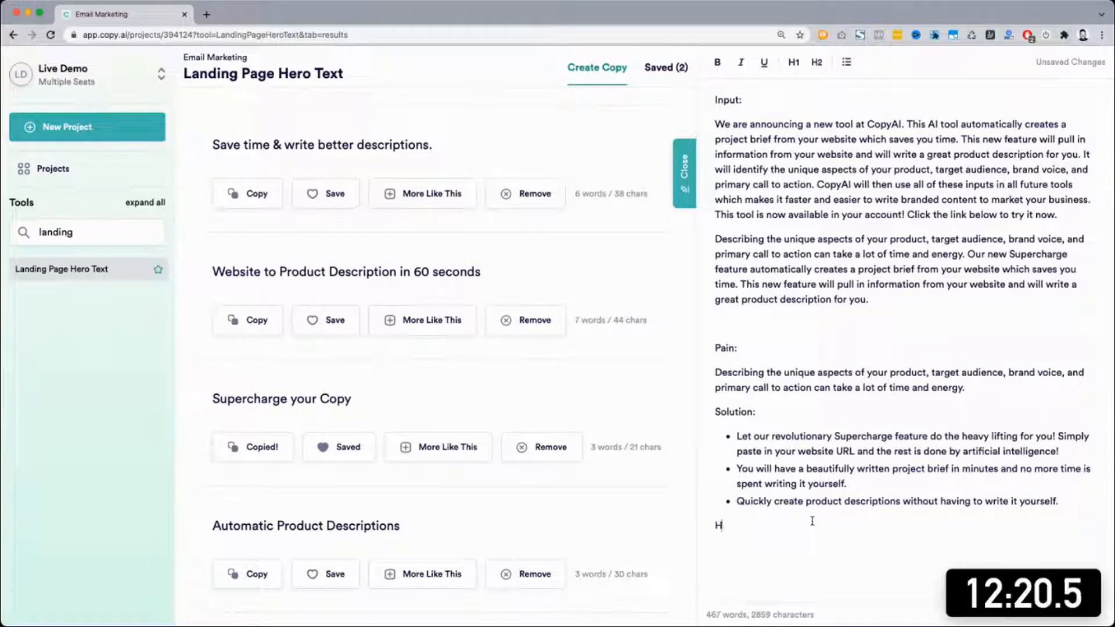
text(eadli)
key(BackSpace)
key(BackSpace)
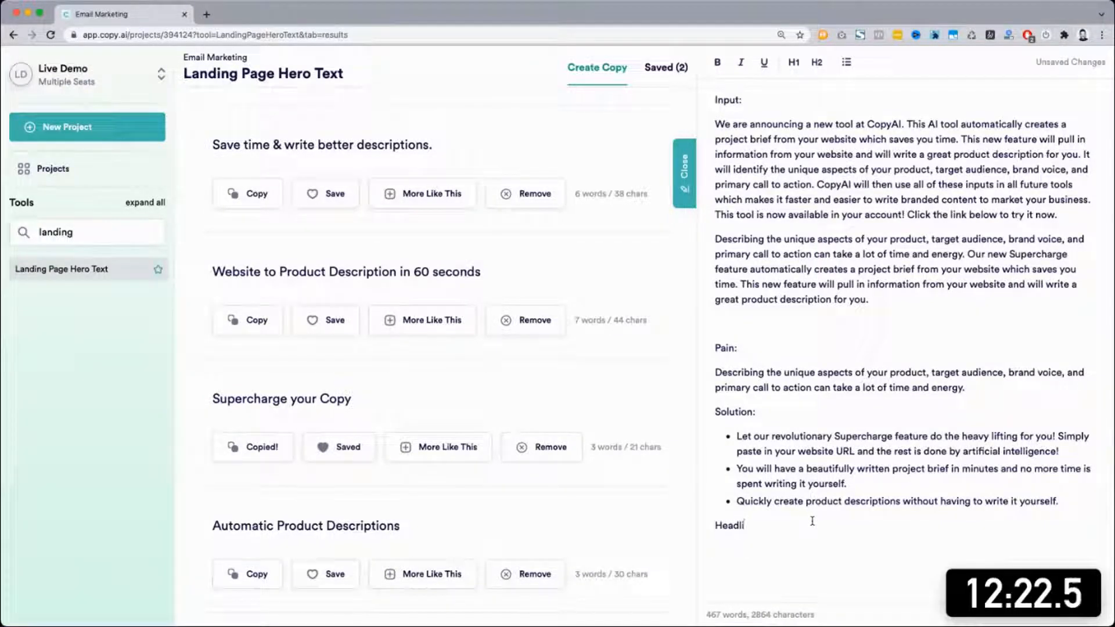
text(ne:)
key(super+v)
Step: Add "The email:" as an H2 heading below the headline note and paste "Supercharge your Copy" on the line beneath it
key(Return)
key(Return)
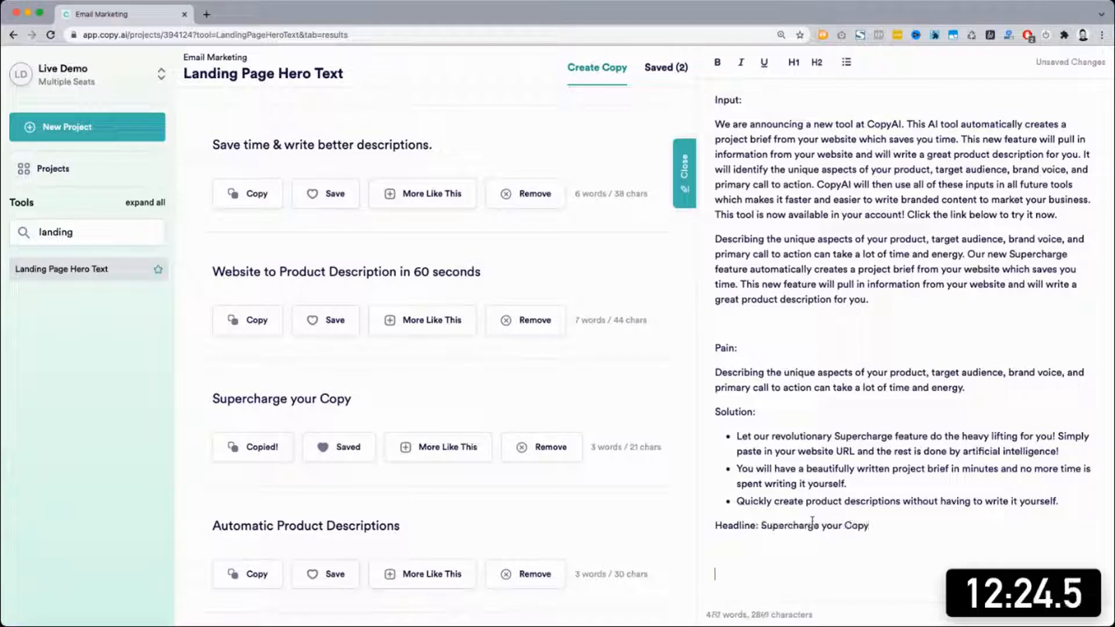
scroll(812, 519, down, 3)
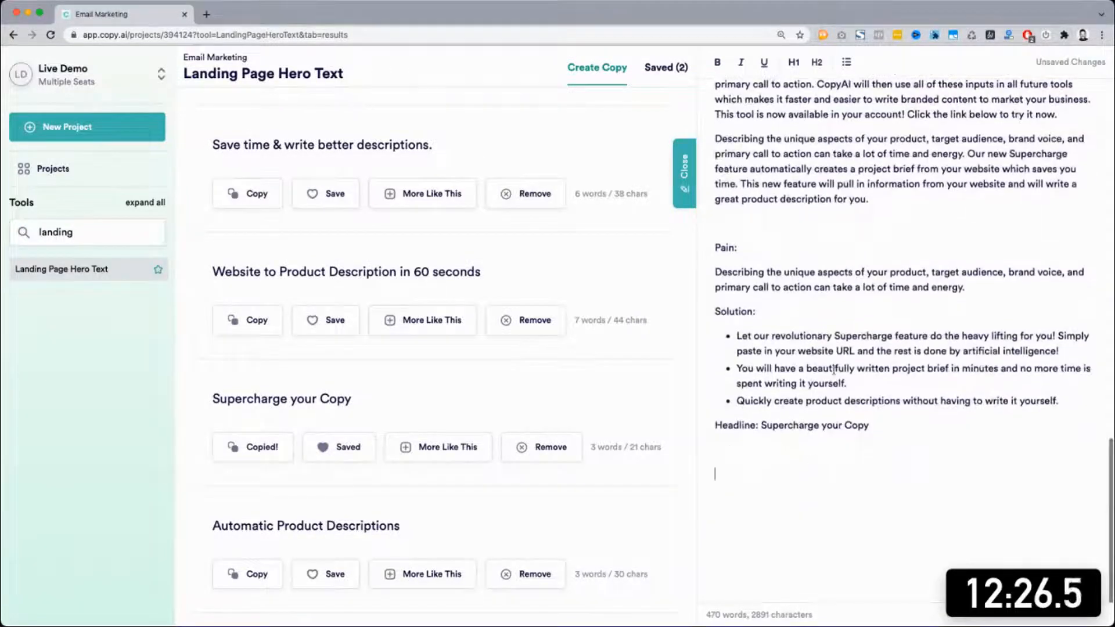
text(E)
key(BackSpace)
text(The e)
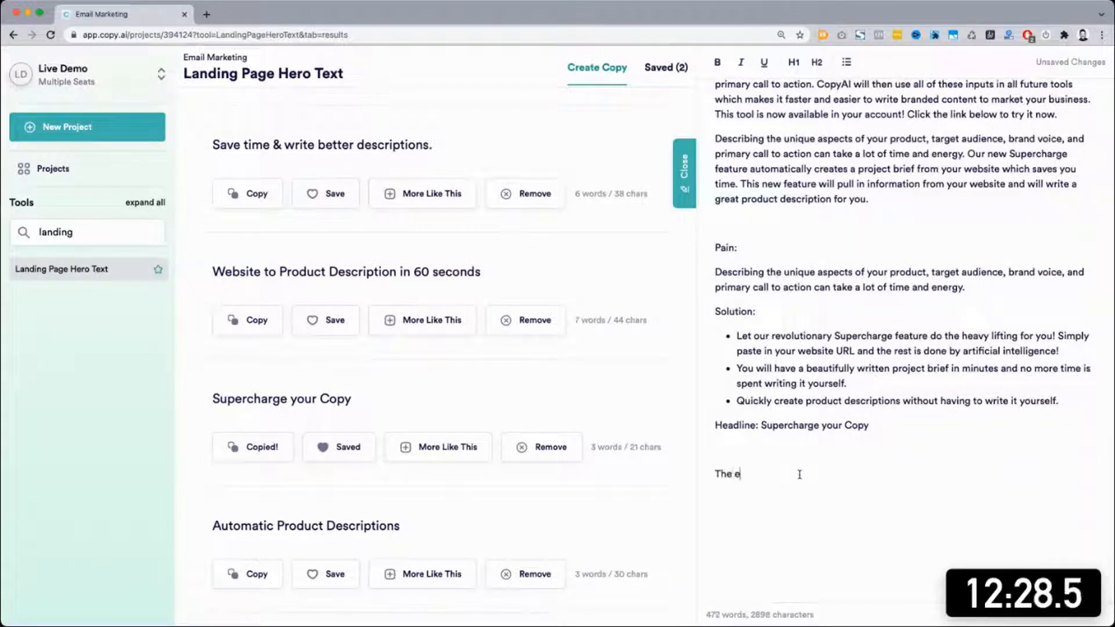
text(mail:)
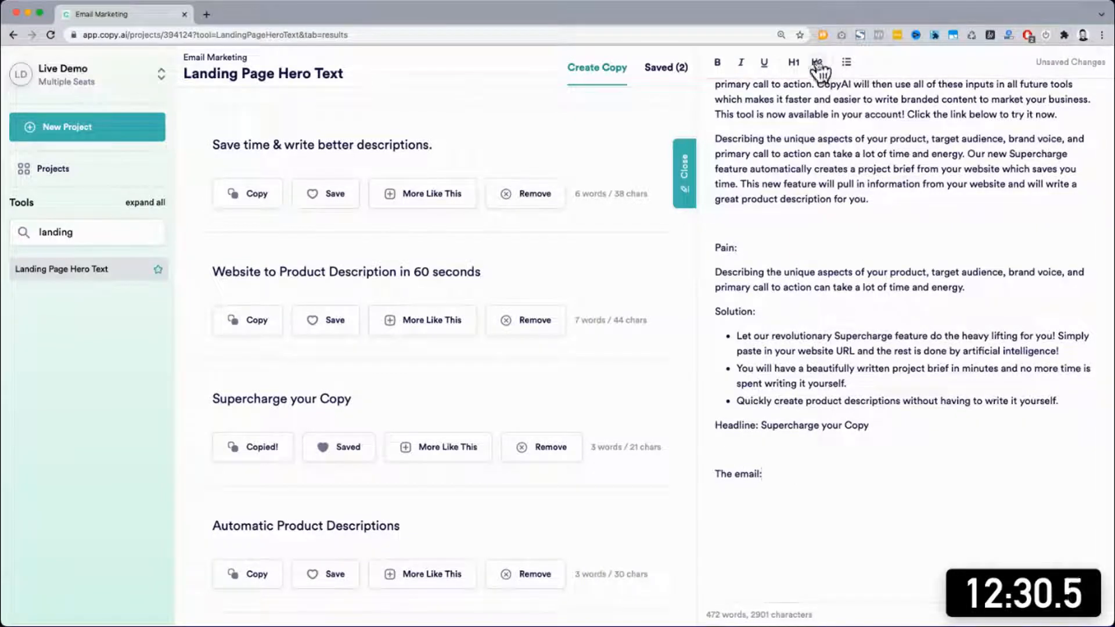
click(816, 62)
key(Return)
key(super+v)
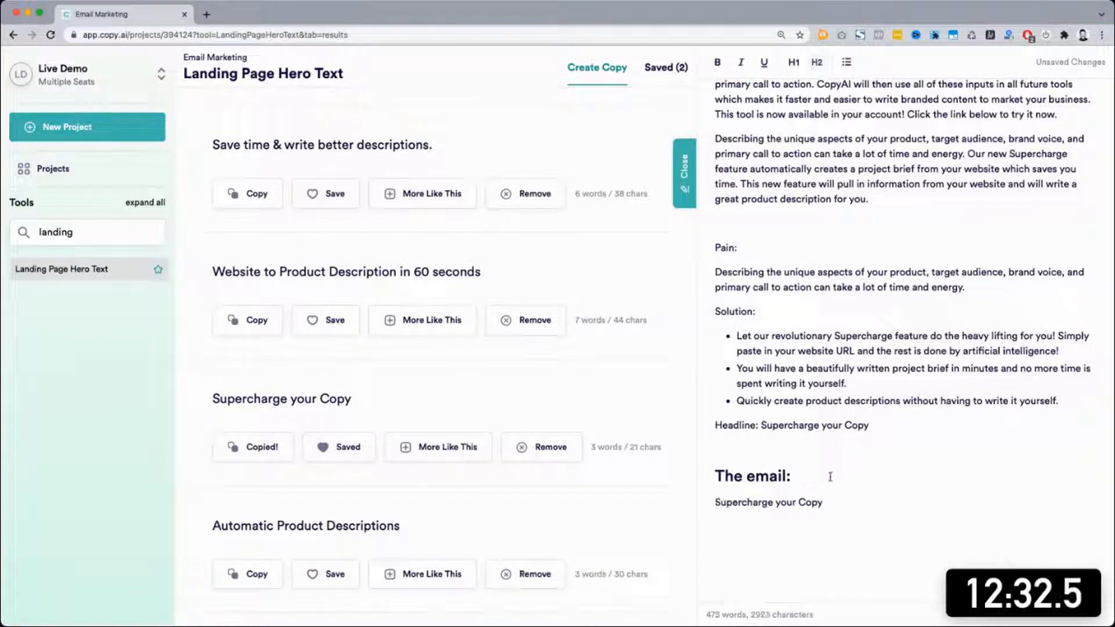
Step: Format "The email:" as an H1 heading and "Supercharge your Copy" below it as an H2 heading
key(shift+super+Left)
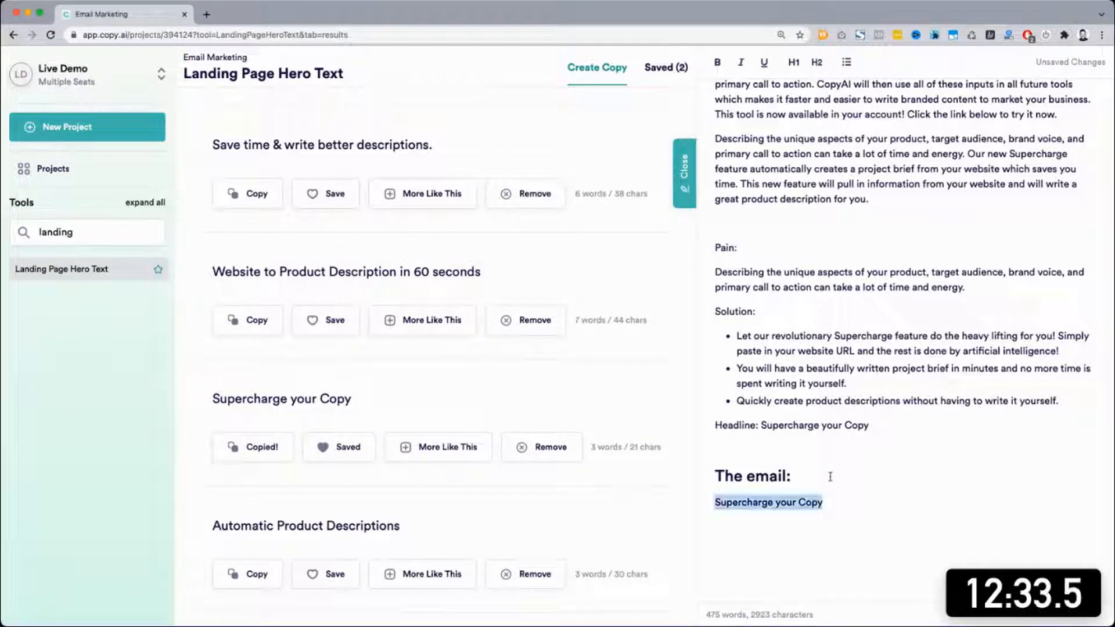
click(747, 475)
click(793, 62)
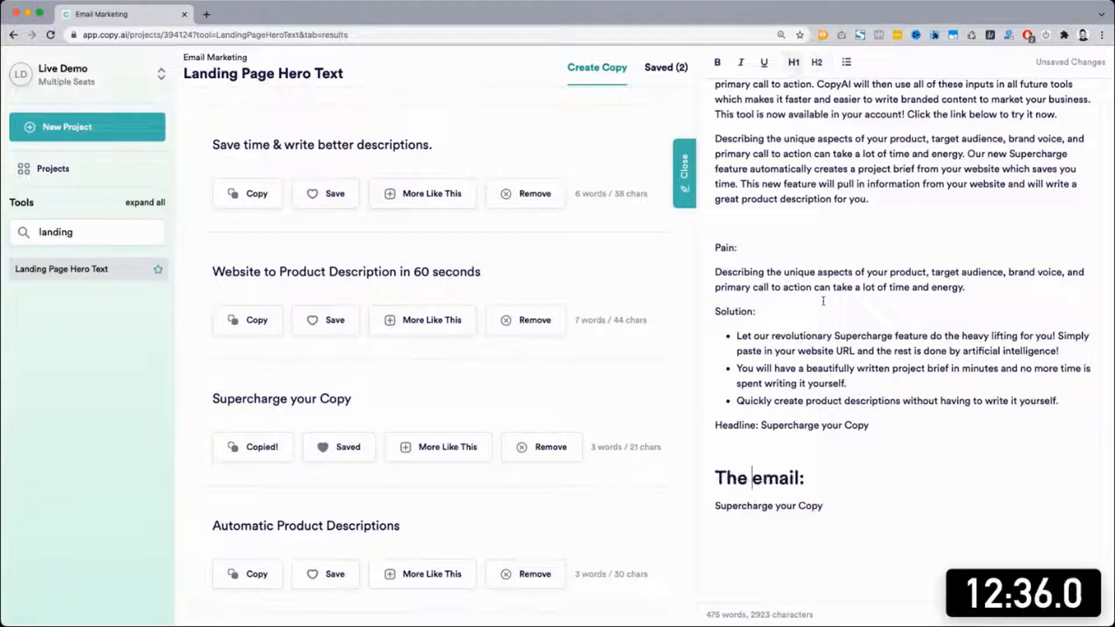
click(813, 504)
click(817, 62)
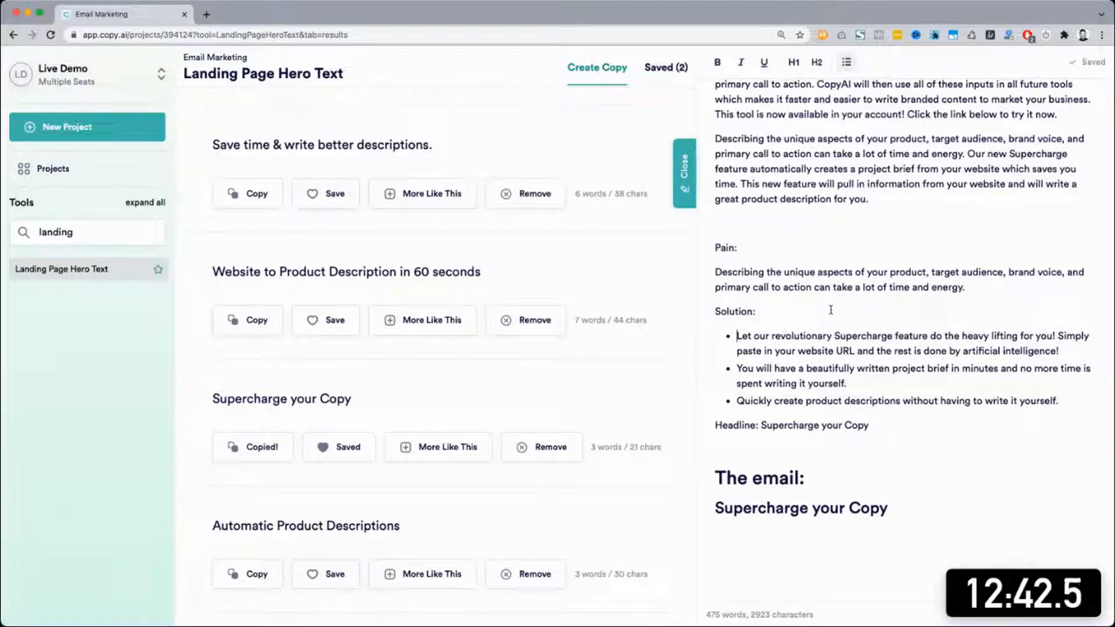
Step: Copy the Pain paragraph and paste it below the email's "Supercharge your Copy" heading
triple_click(800, 278)
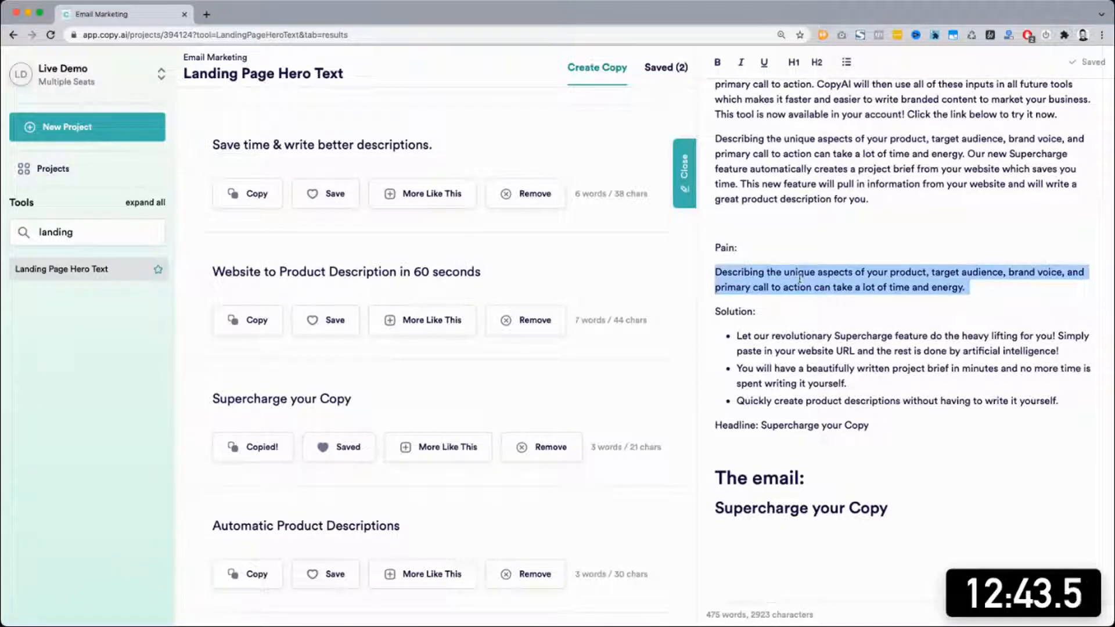
click(896, 504)
key(Return)
key(ctrl+v)
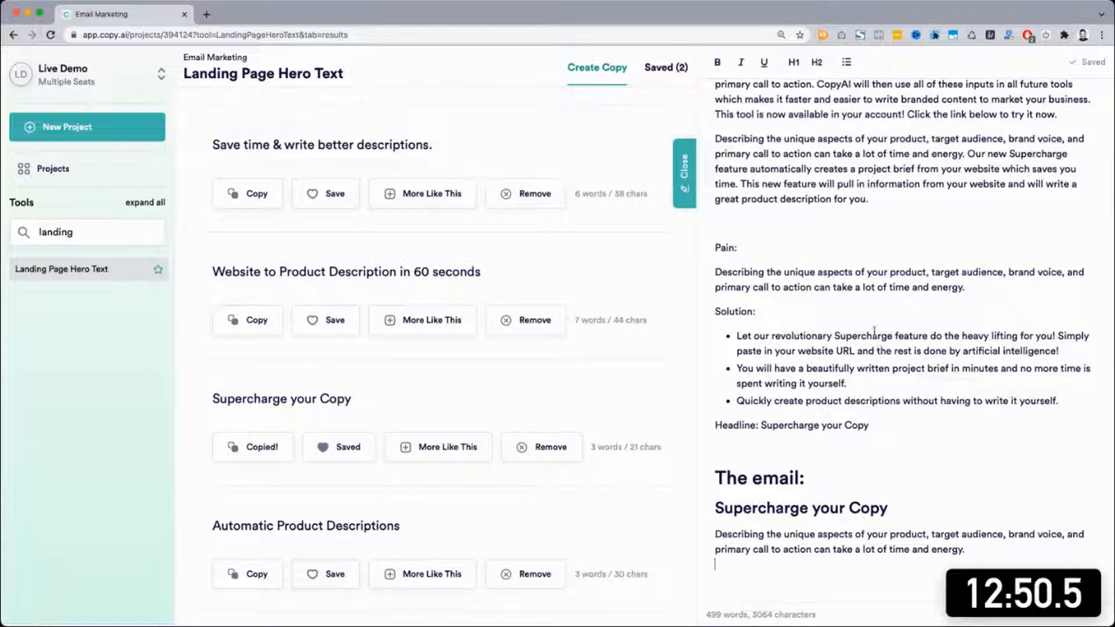
Step: Review the Input paragraphs and Solution bullets in the notes for lines to reuse in the email
scroll(874, 331, up, 3)
double_click(823, 146)
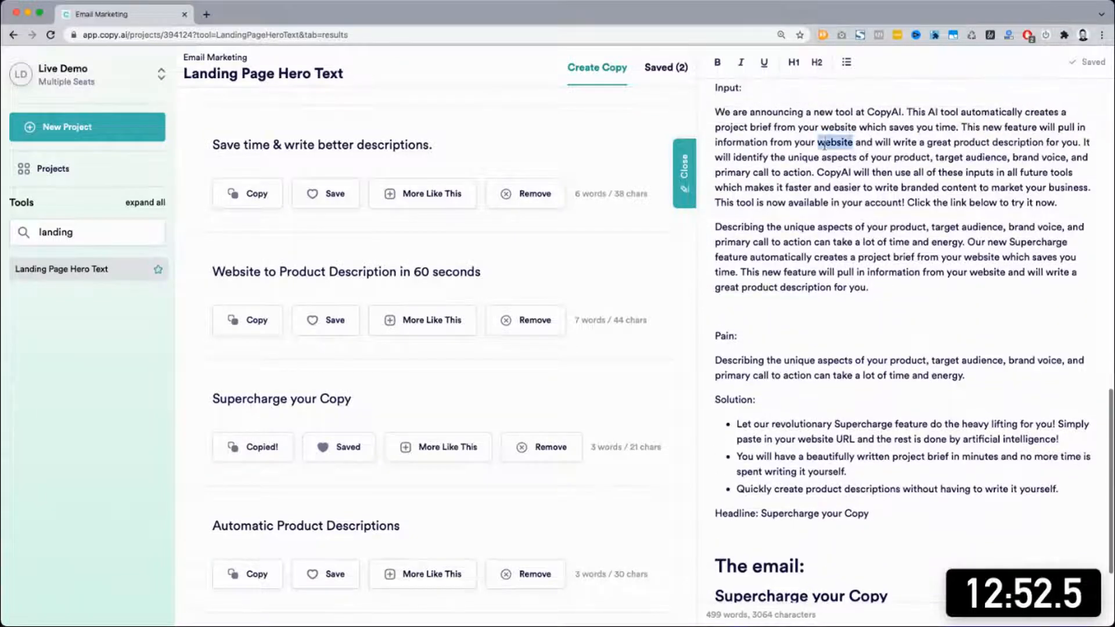
triple_click(824, 146)
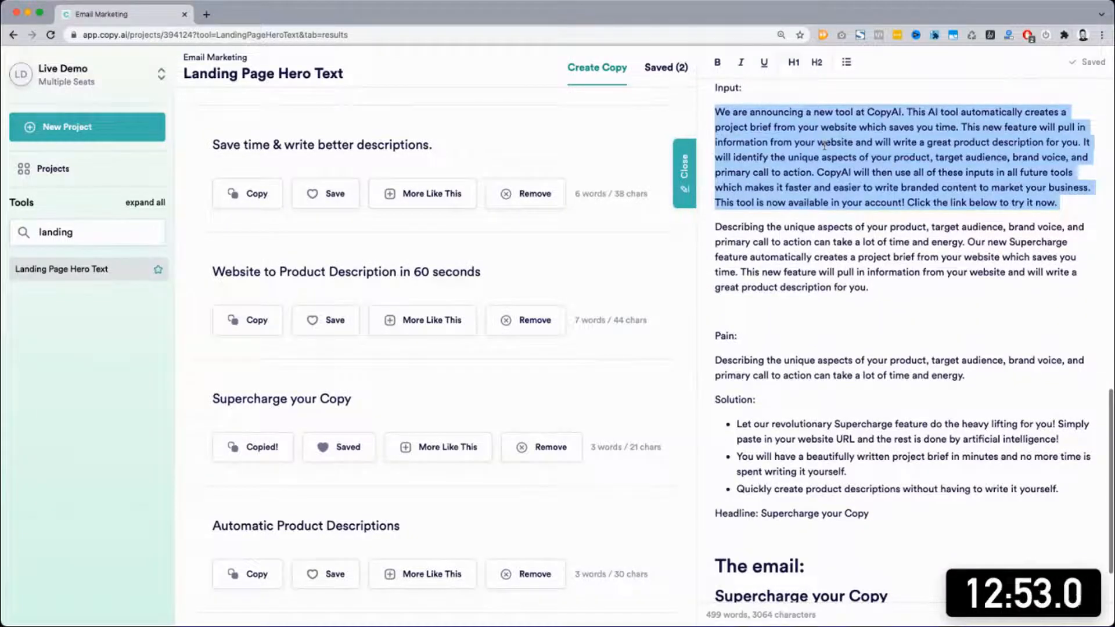
click(853, 271)
scroll(853, 271, down, 4)
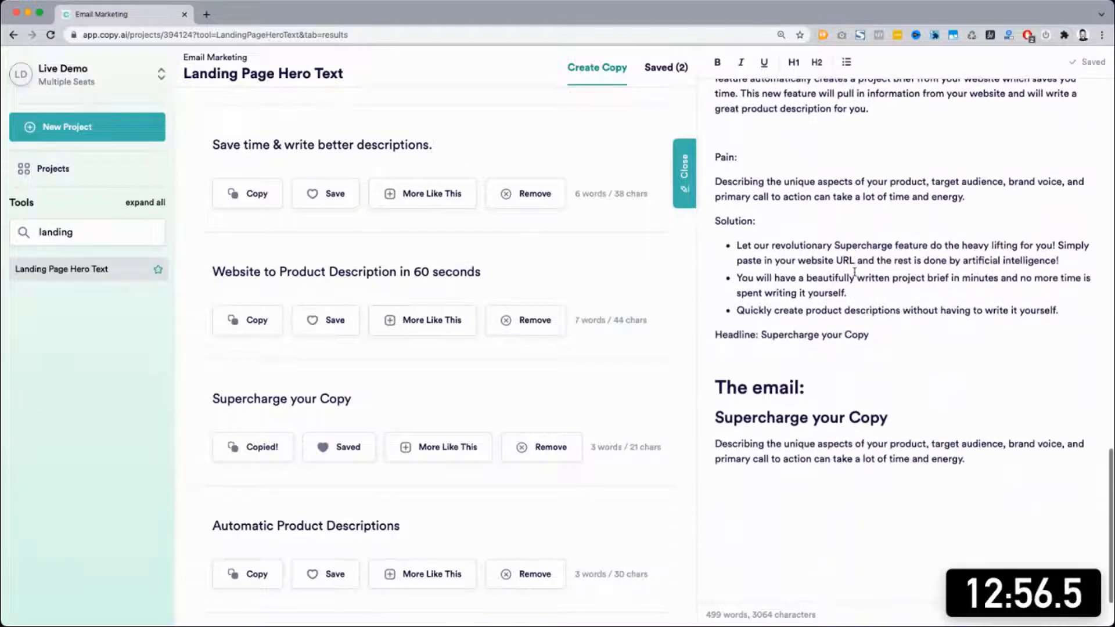
click(737, 250)
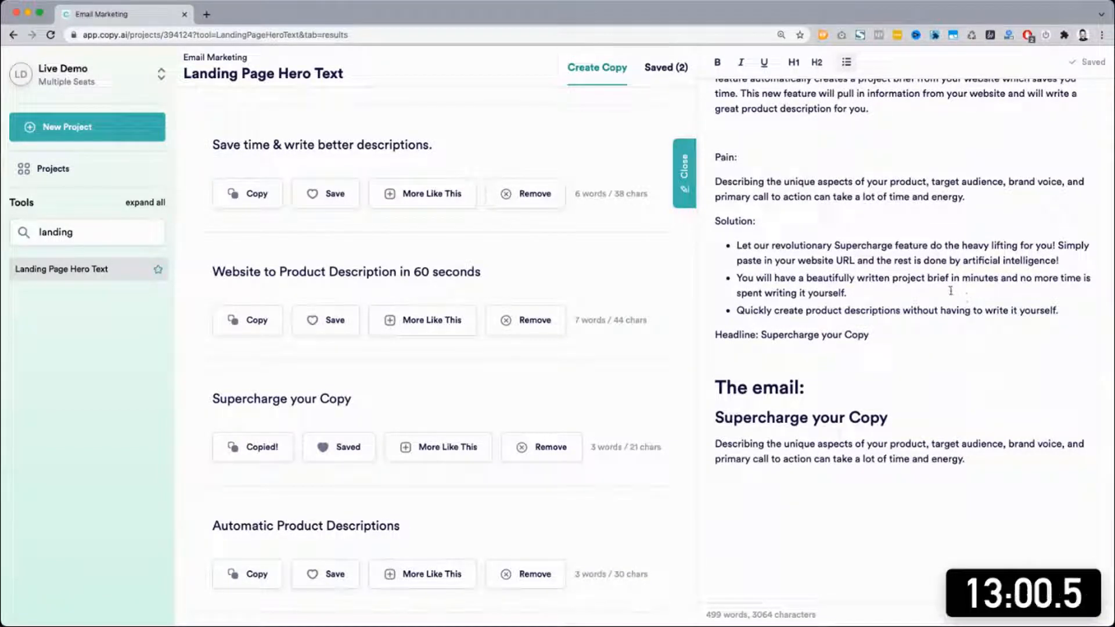
scroll(949, 288, up, 8)
scroll(947, 284, down, 8)
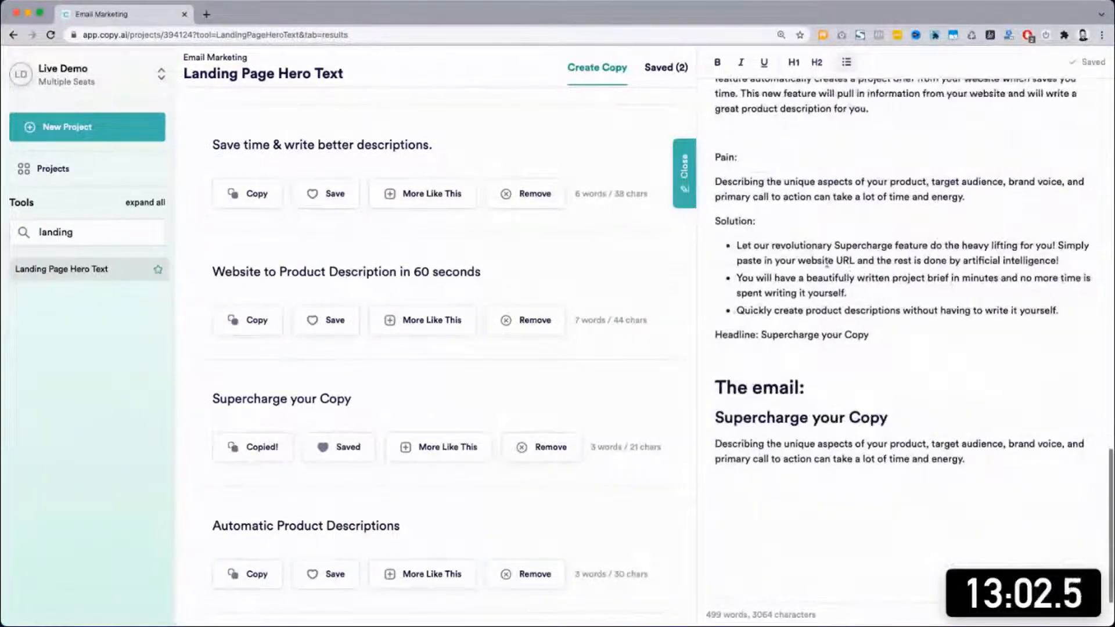
Step: Copy the first Solution bullet, "Let our revolutionary Supercharge feature...", into the email as a paragraph directly below its H2 heading
triple_click(774, 249)
key(ctrl+c)
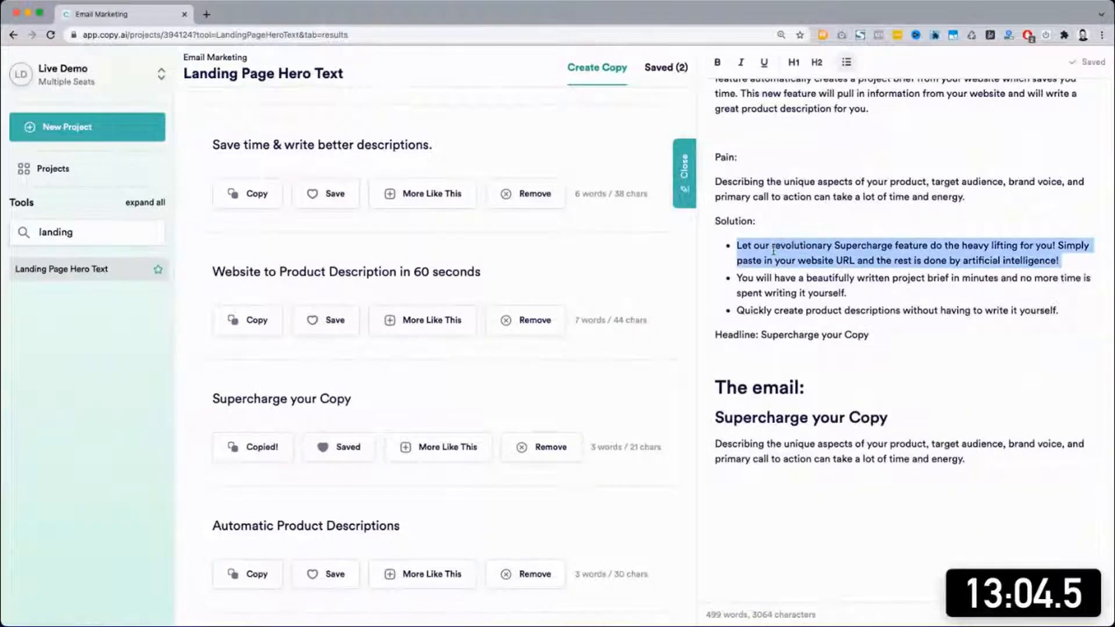
click(917, 425)
key(Return)
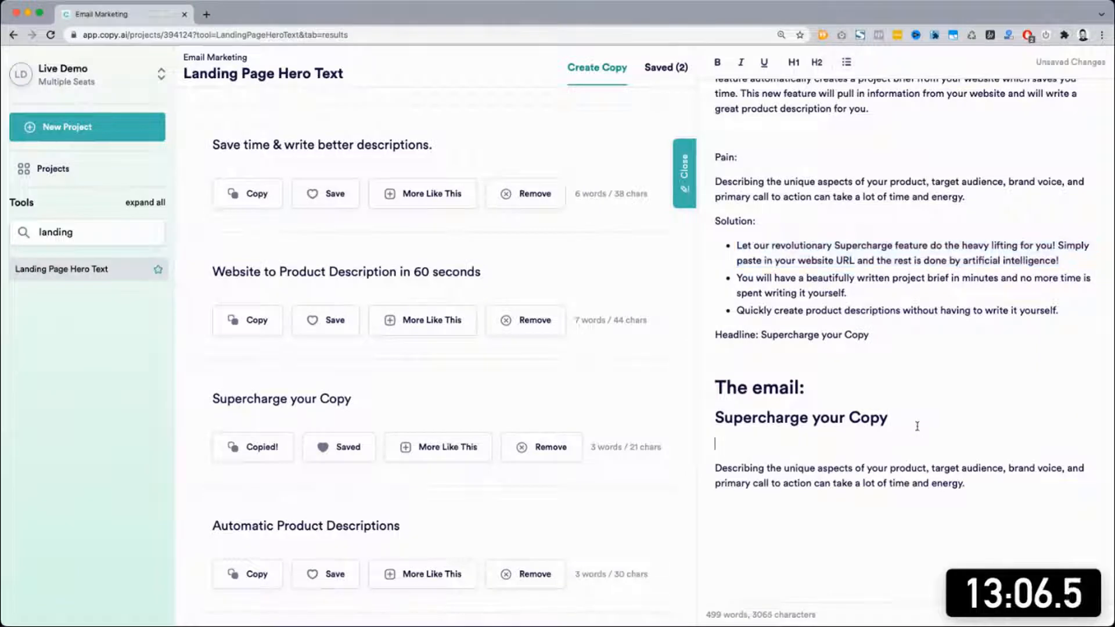
key(ctrl+v)
key(BackSpace)
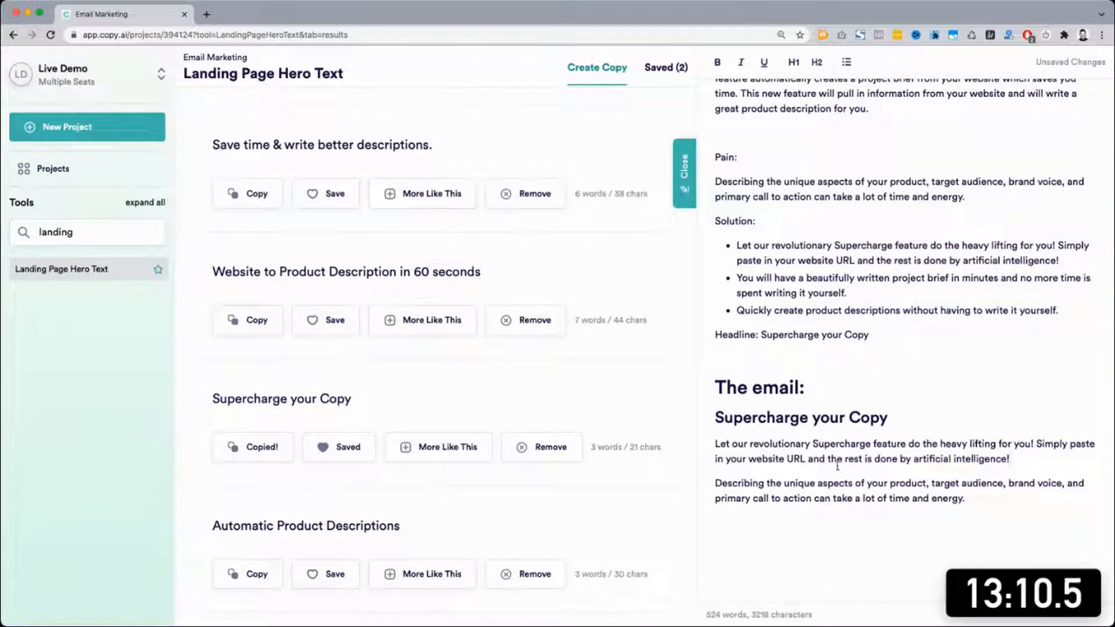
Step: Copy the "Quickly create product descriptions..." bullet to the top of the email body and reword its start to "Now you can quickly"
triple_click(775, 487)
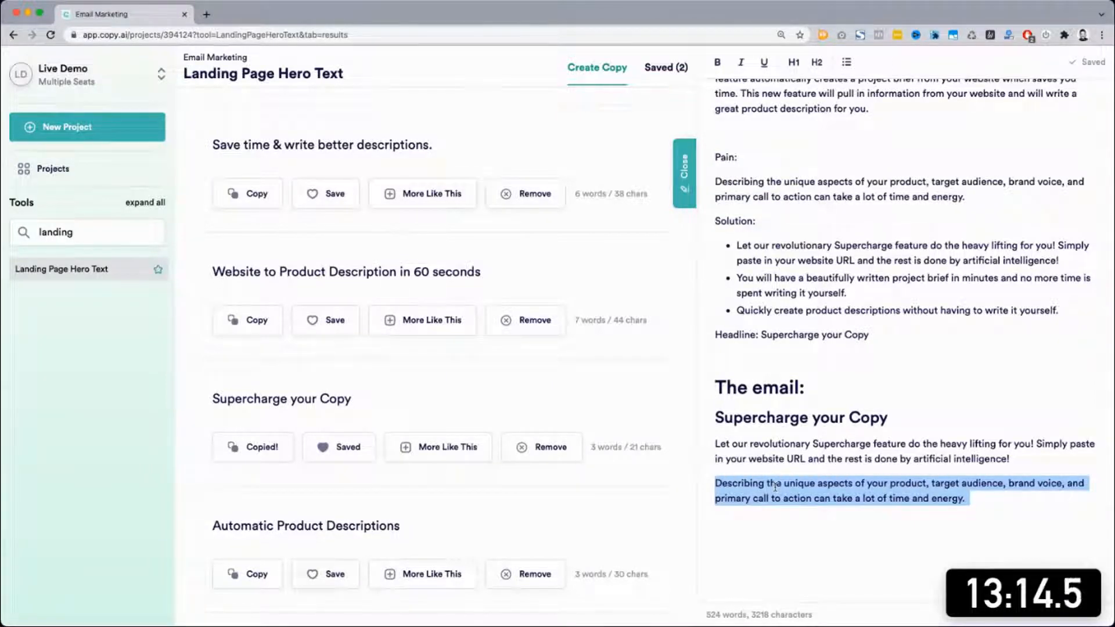
triple_click(892, 310)
key(ctrl+c)
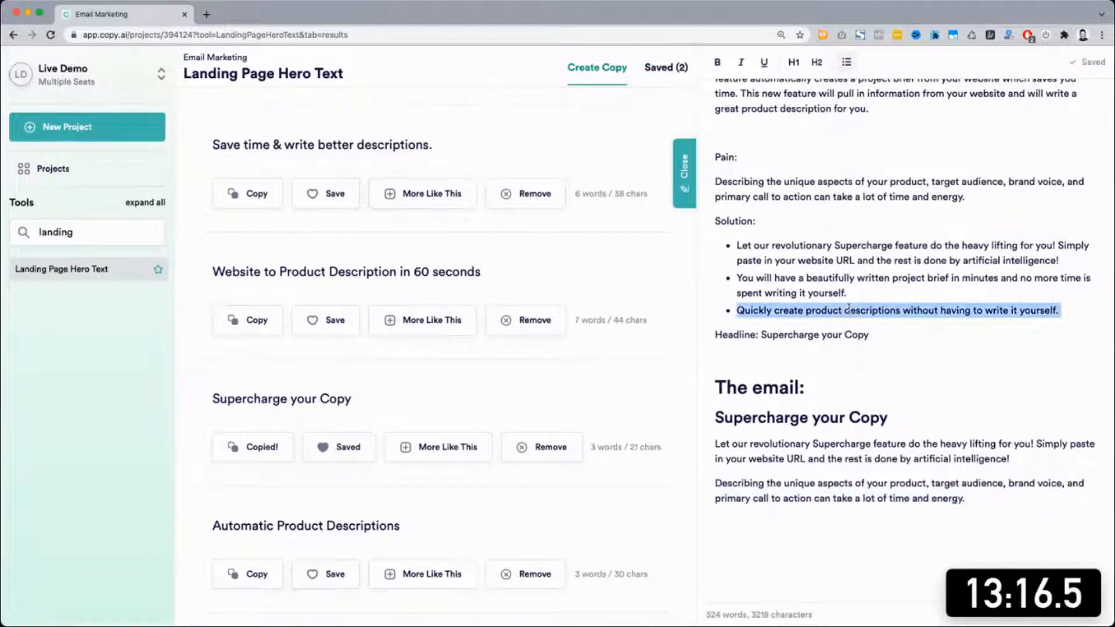
click(899, 429)
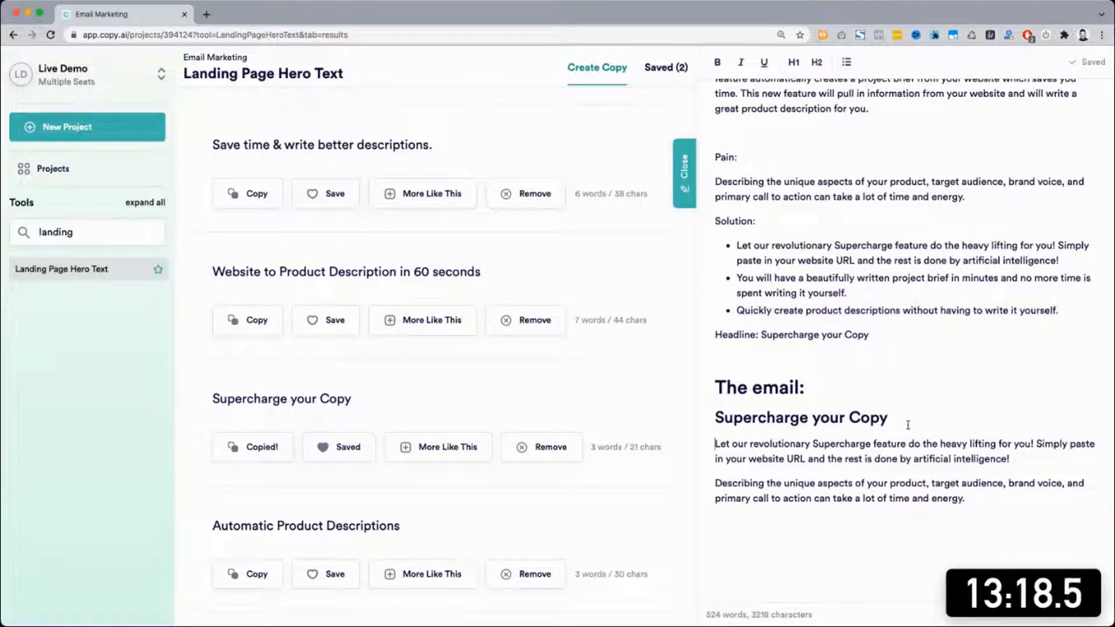
key(ctrl+v)
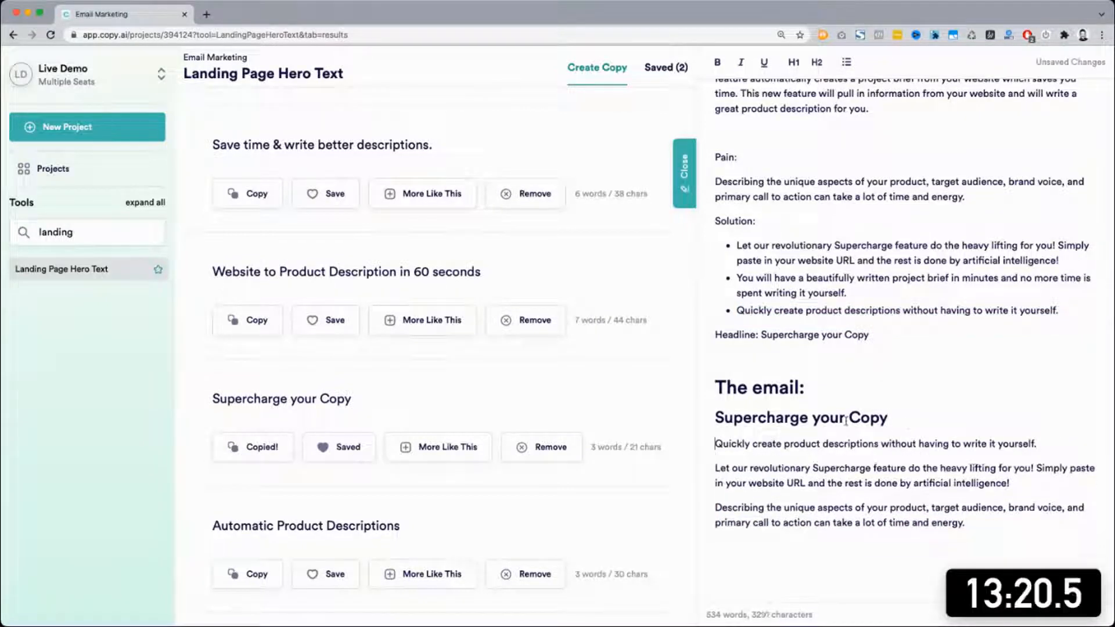
text(Now you can)
key(Delete)
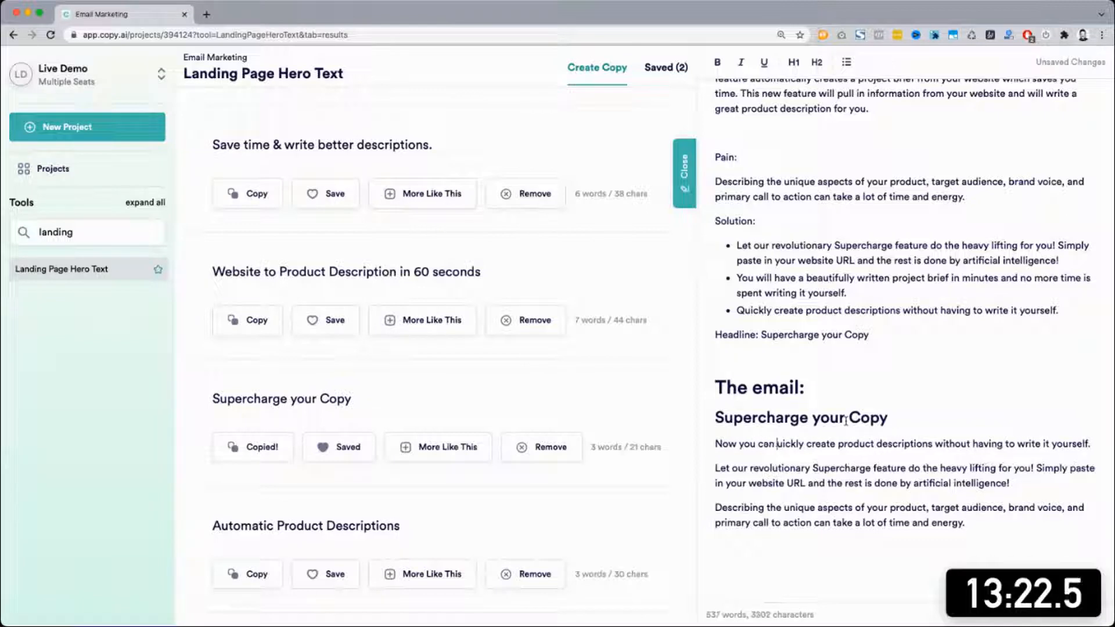
text(q)
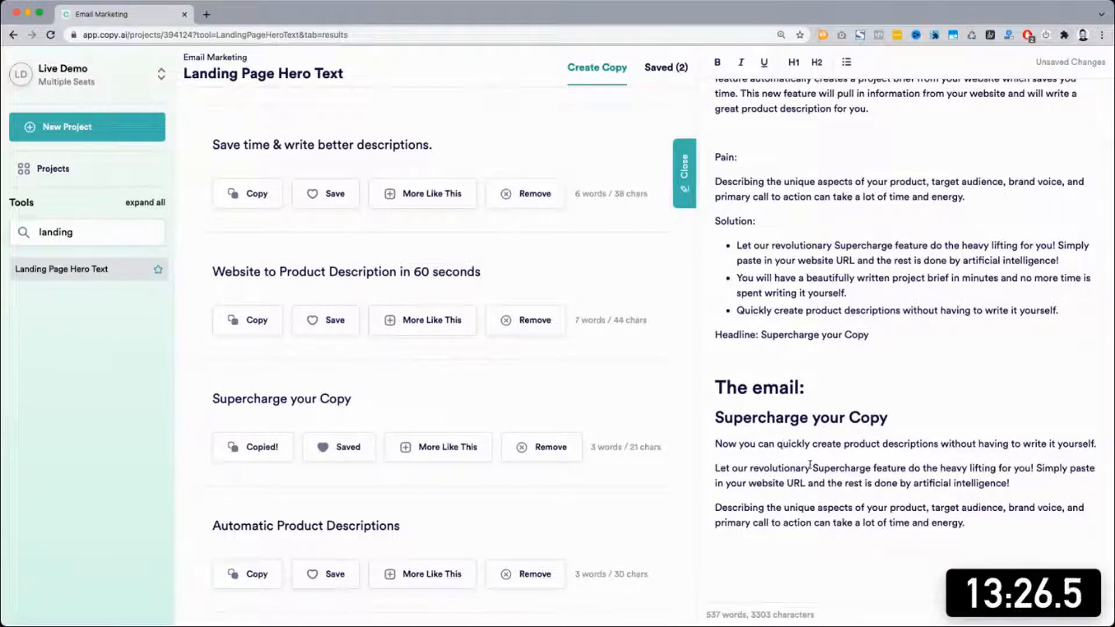
Step: Delete the "Describing the unique aspects..." paragraph and its empty line from the end of the email
scroll(809, 464, down, 1)
triple_click(802, 494)
key(BackSpace)
key(BackSpace)
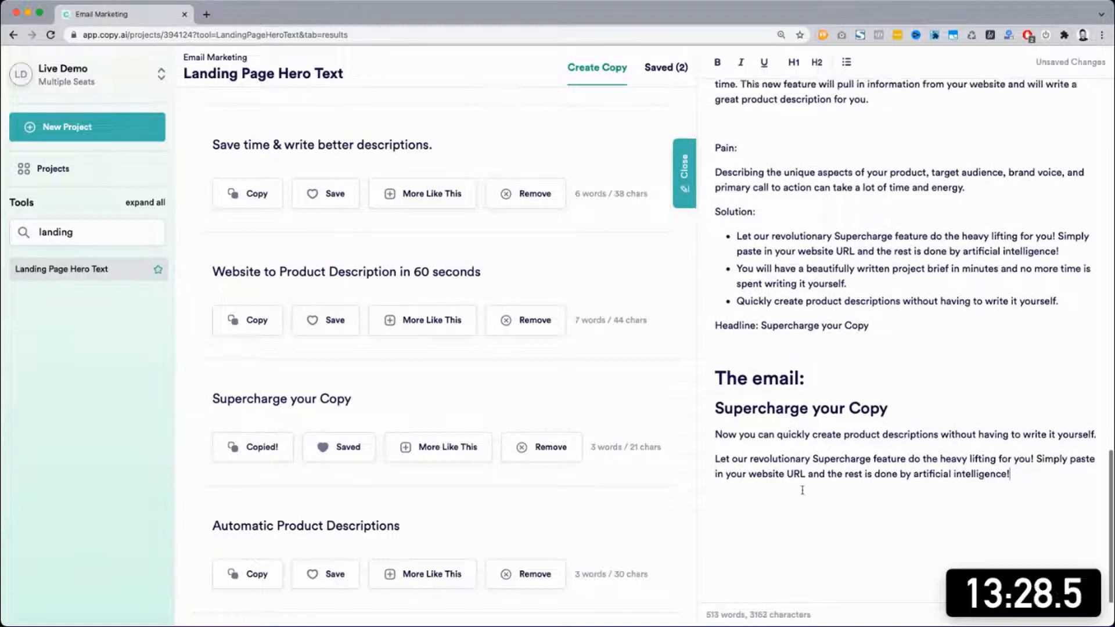
drag(715, 405, 1053, 478)
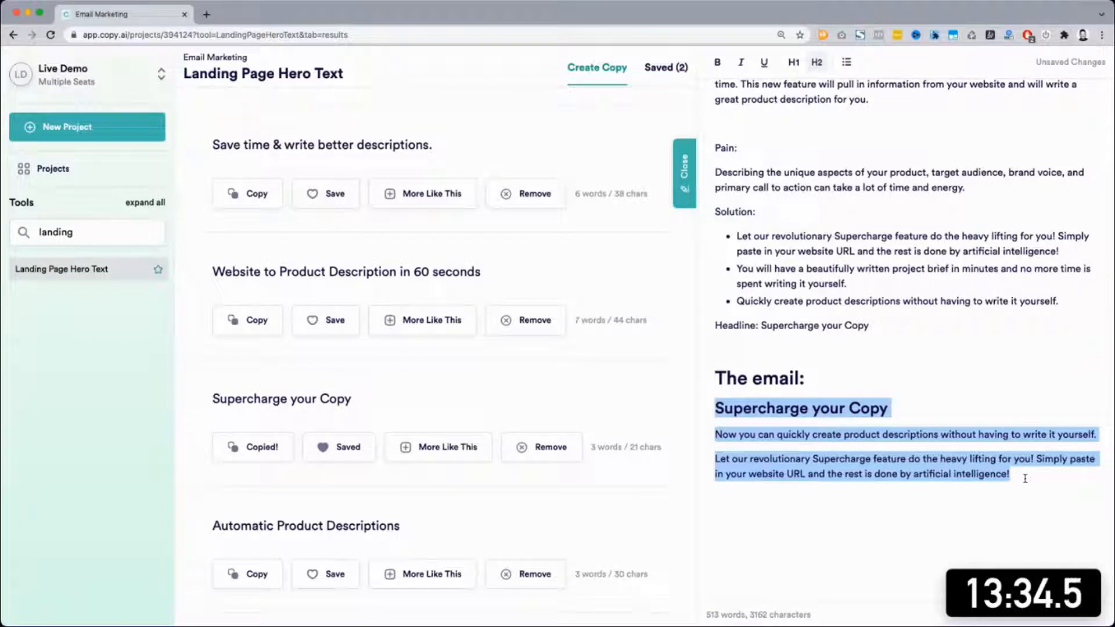
click(1025, 479)
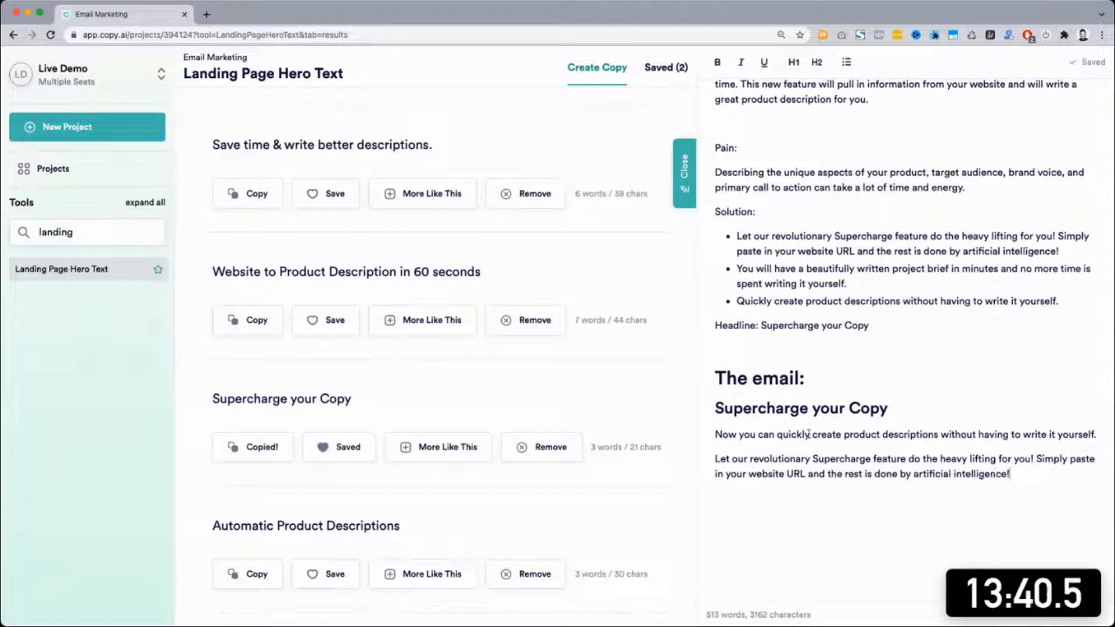
scroll(808, 434, up, 1)
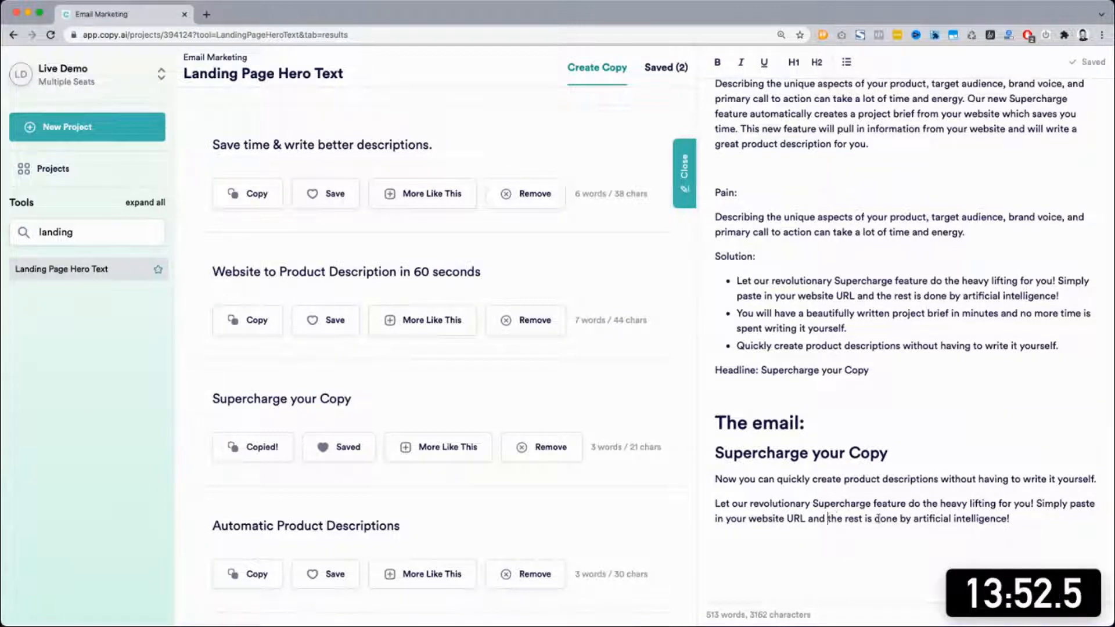
Step: Replace "the rest is done by artificial intelligence!" in the email with "let us generate:" and start a bulleted list beneath it
shift+click(1004, 518)
text(le)
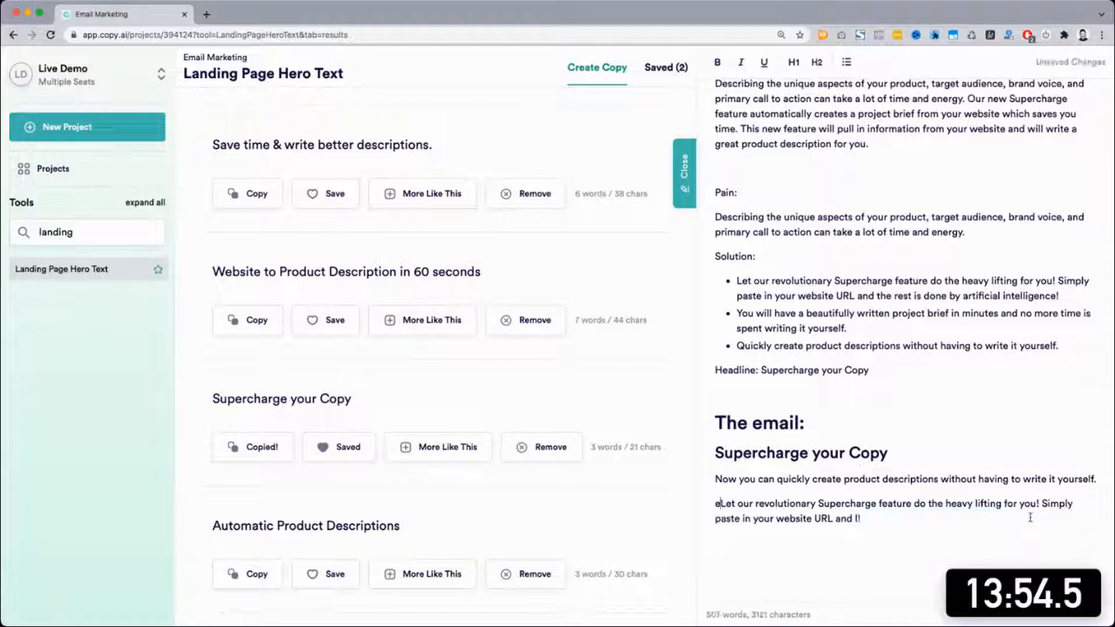
key(BackSpace)
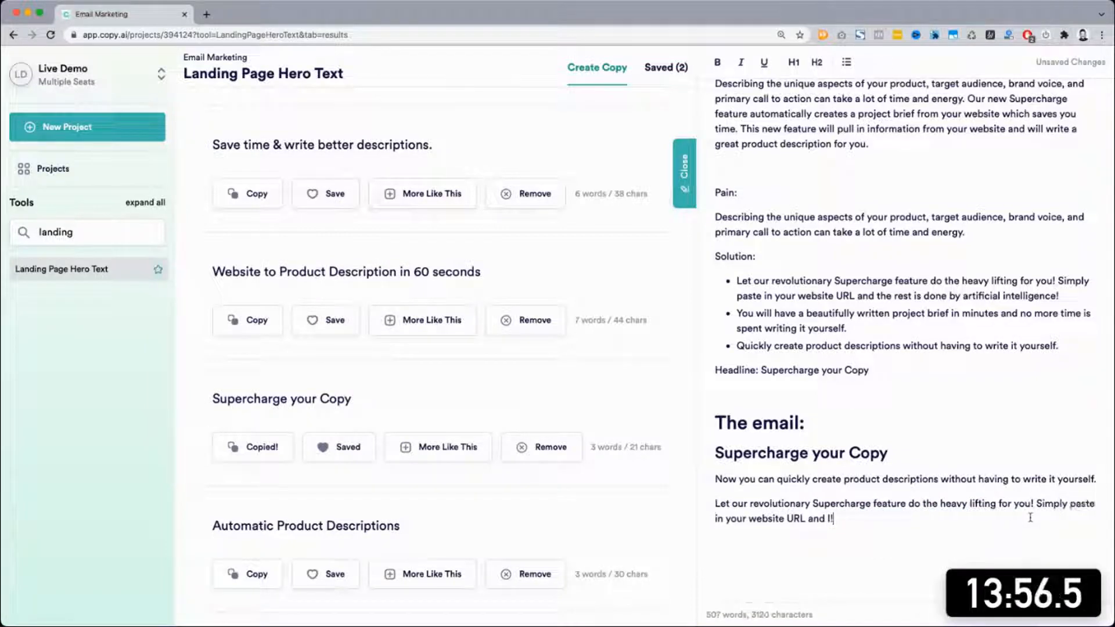
text(et us gen)
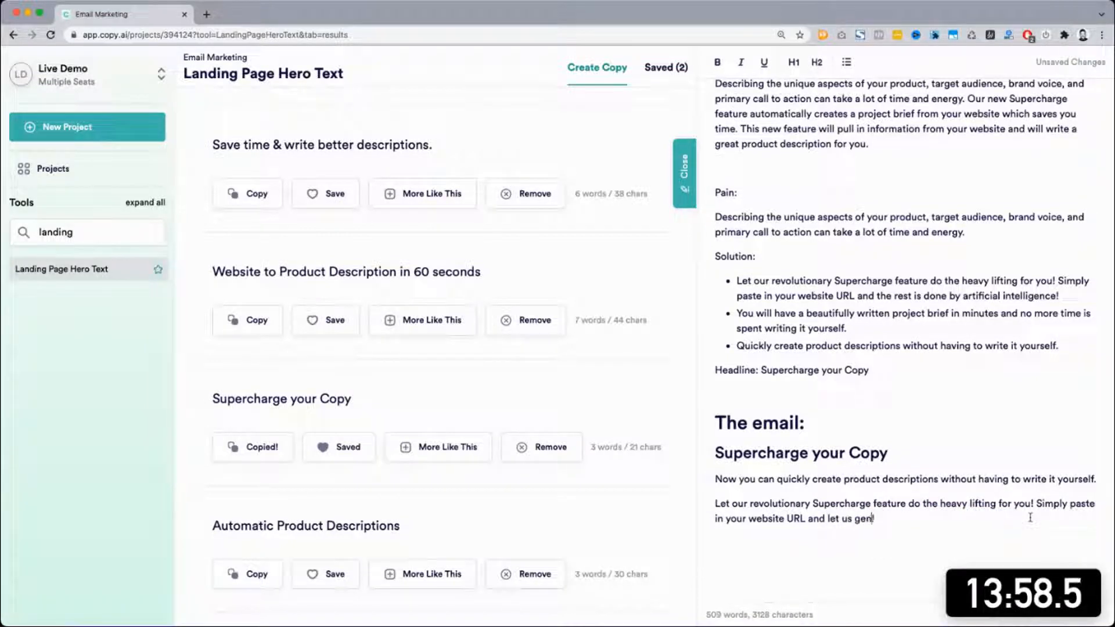
text(erate:)
key(Delete)
key(Return)
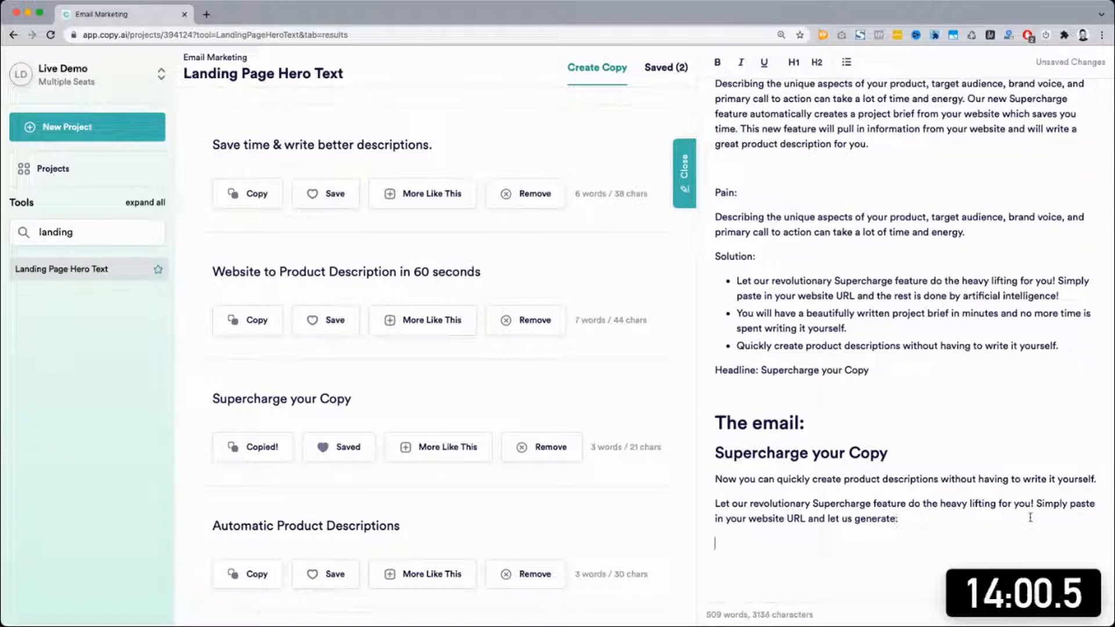
key(BackSpace)
click(847, 63)
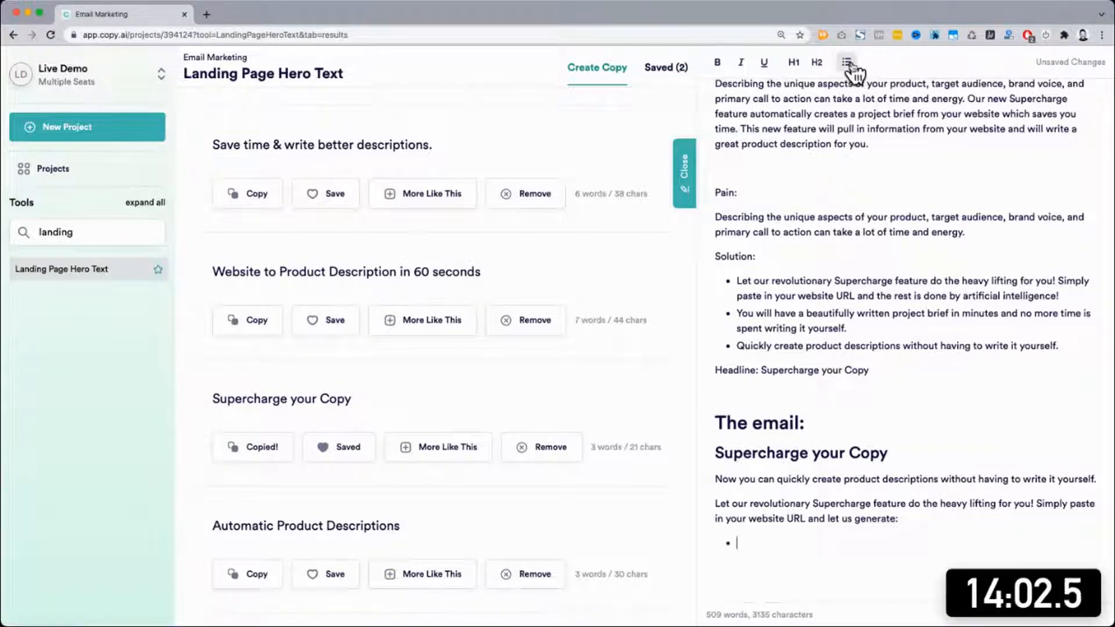
Step: Copy "the unique aspects of your product, target audience, brand voice, and primary call to action" from the notes into the email's empty bullet, capitalizing "The"
scroll(844, 410, down, 1)
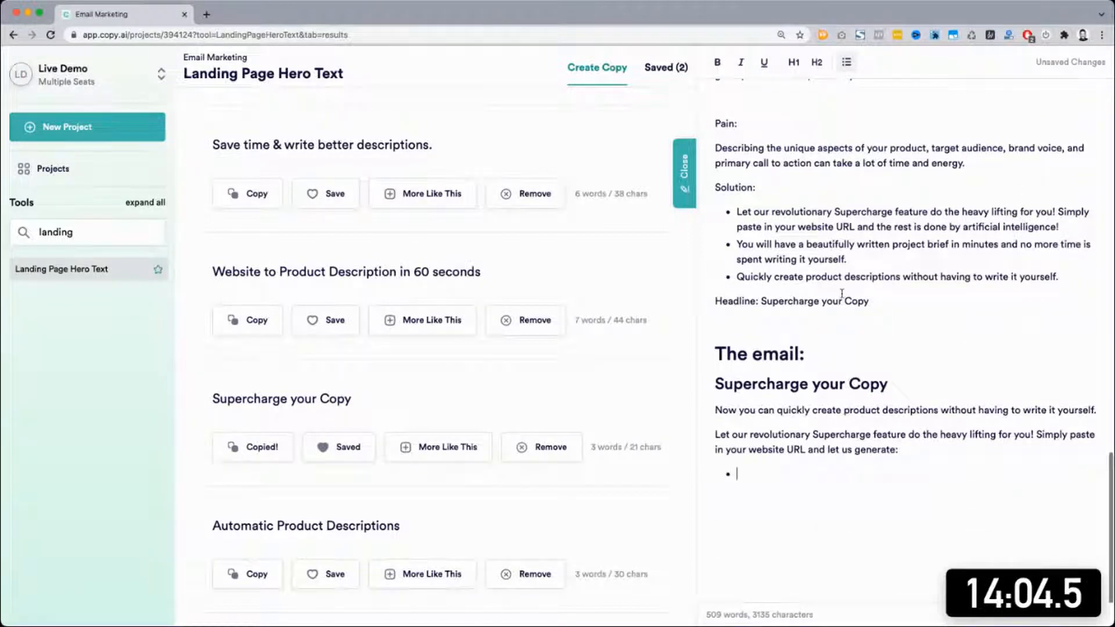
scroll(842, 293, up, 2)
right_click(836, 219)
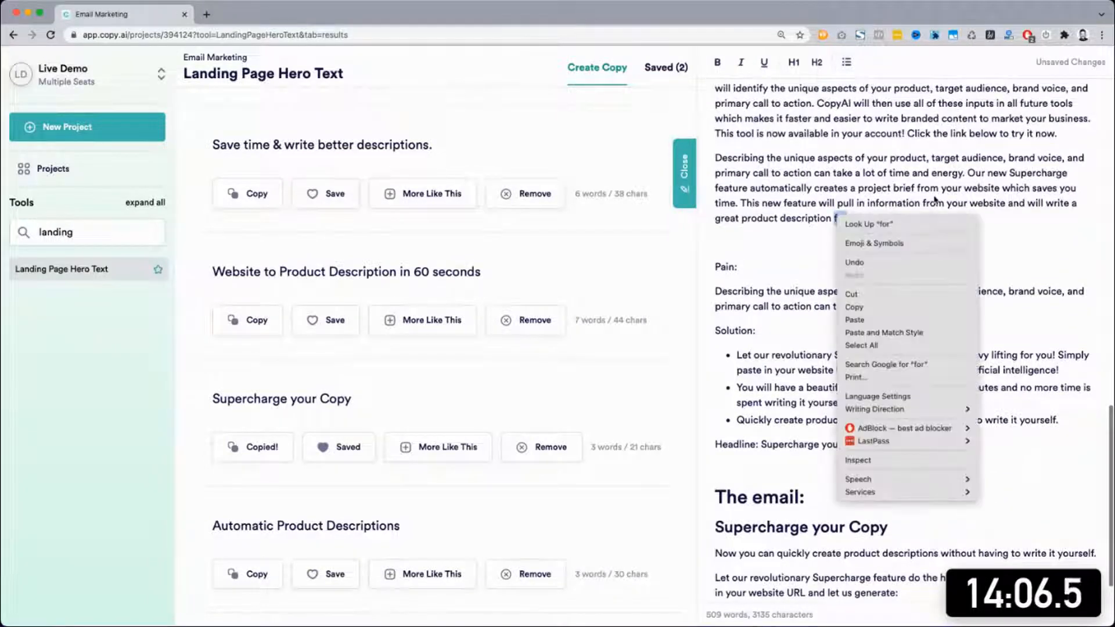
click(981, 180)
scroll(949, 168, up, 1)
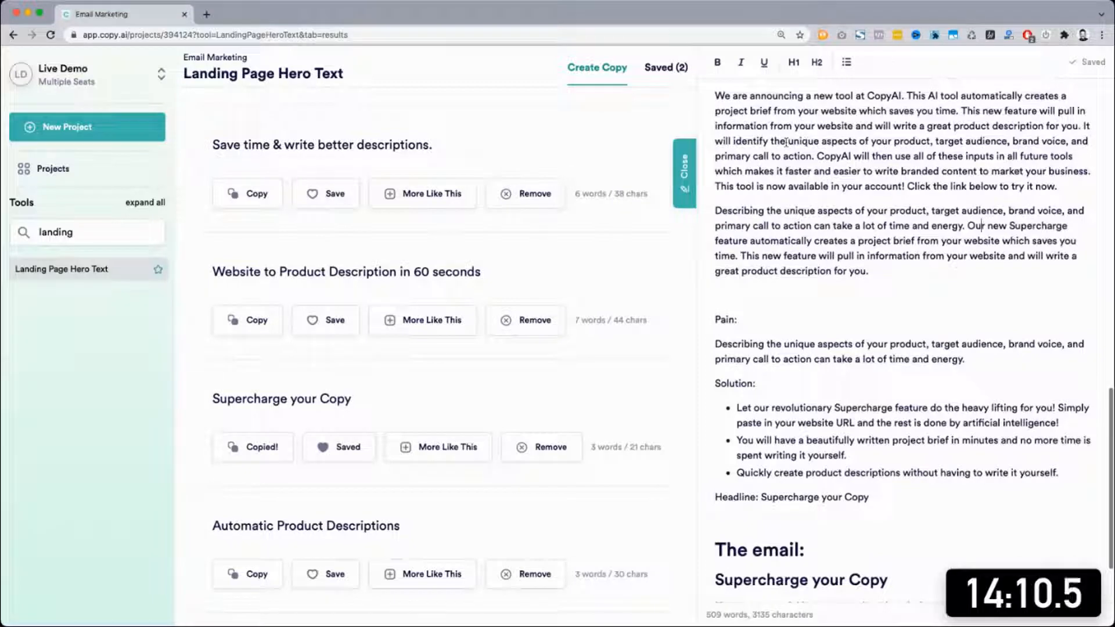
drag(771, 141, 808, 154)
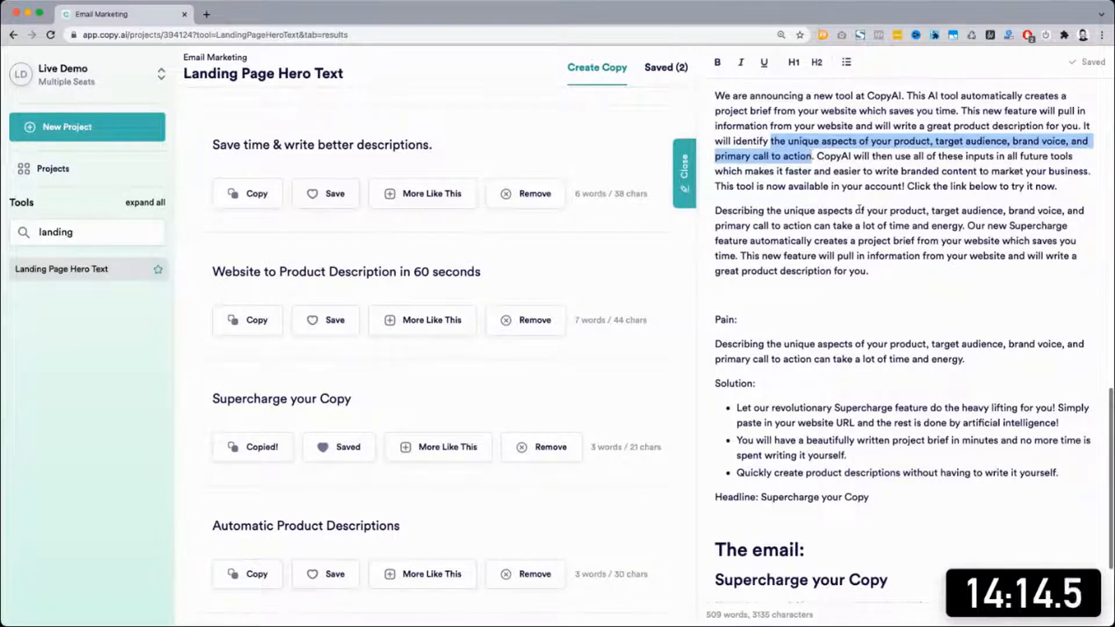
scroll(859, 210, down, 3)
click(772, 472)
text(the unique aspects of your product, target audience, brand voice, and primary call to action)
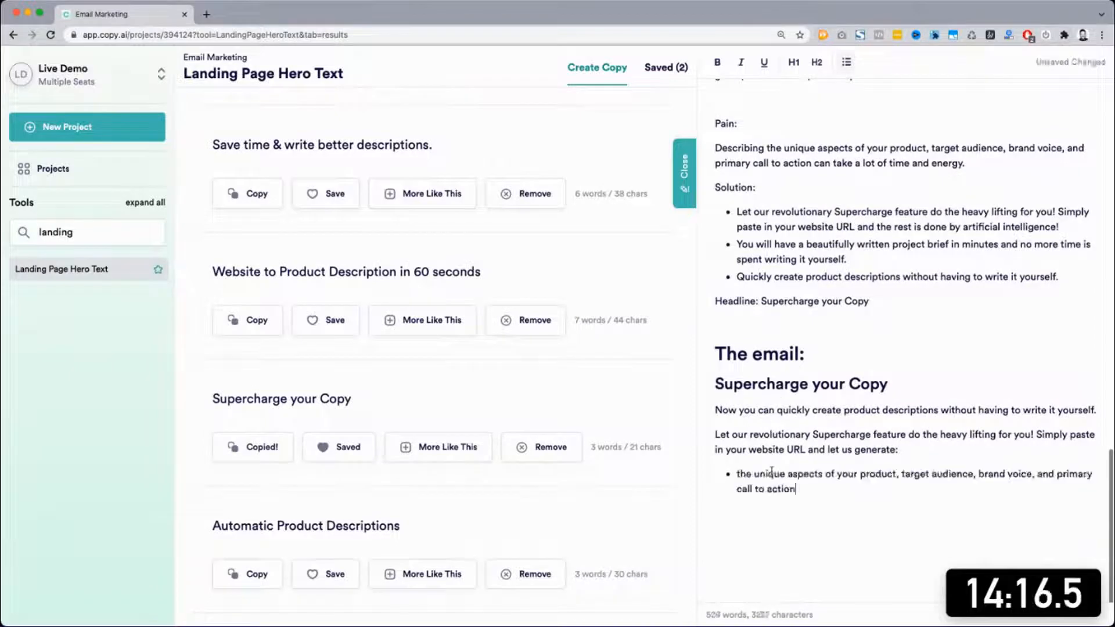
key(Delete)
text(T)
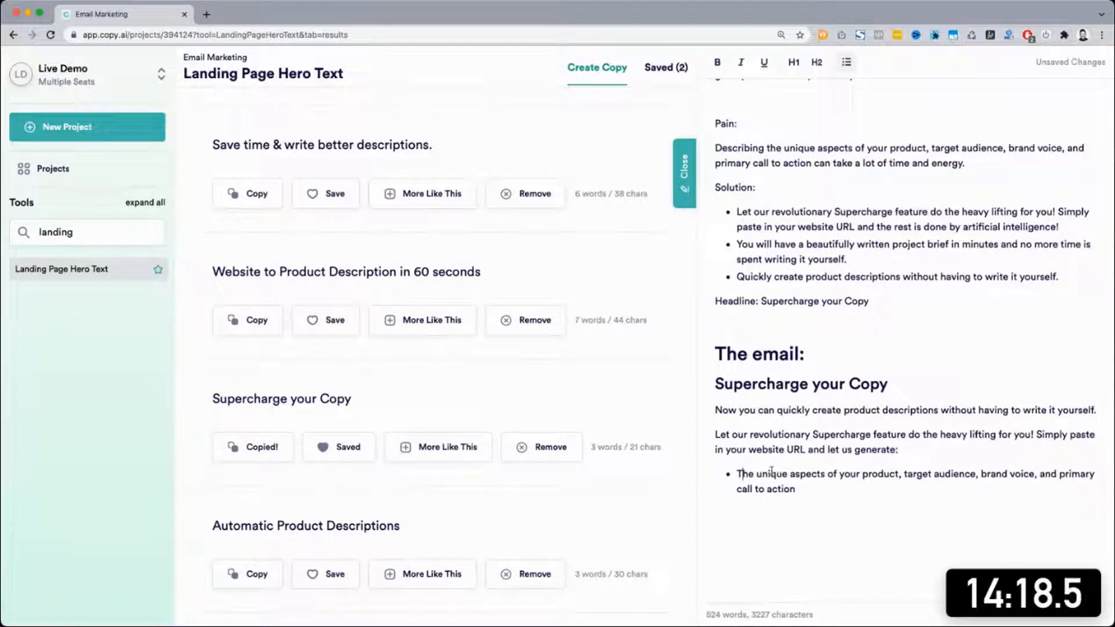
Step: Break the email's bullet after "product" and after "audience", removing the separating commas and capitalizing "Target audience" as its own bullet
click(904, 475)
key(BackSpace)
key(BackSpace)
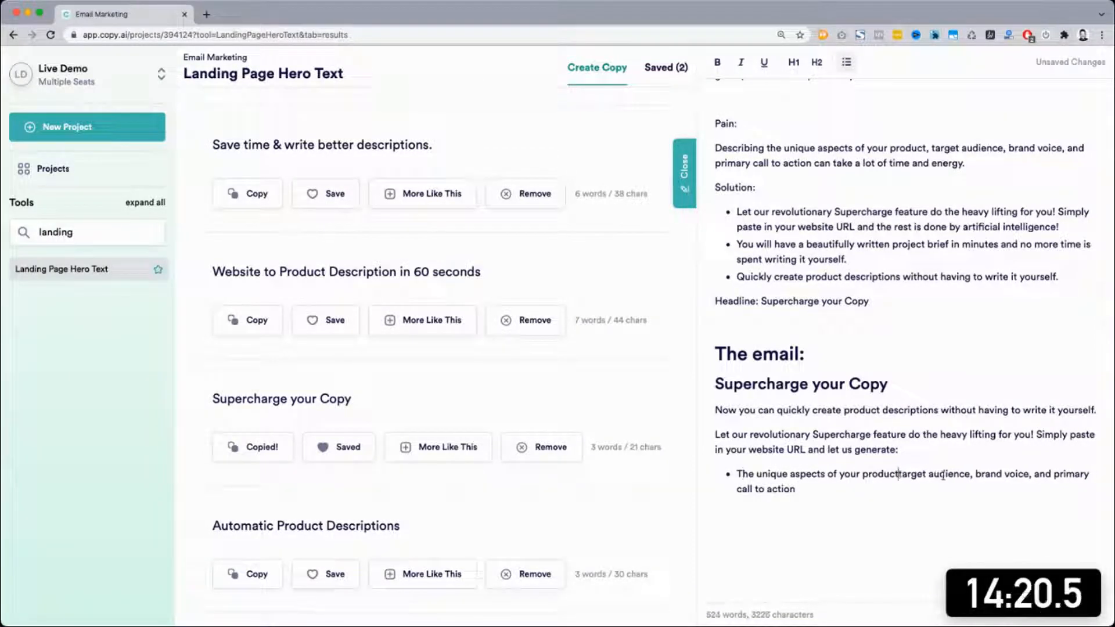
key(Return)
key(Delete)
text(T)
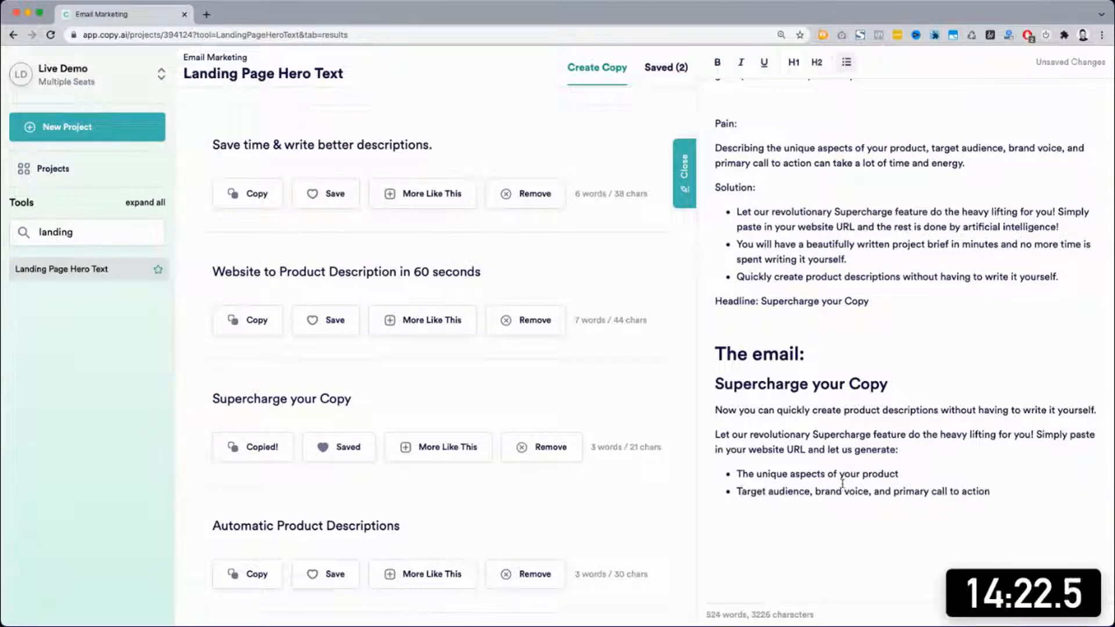
key(BackSpace)
key(BackSpace)
key(Return)
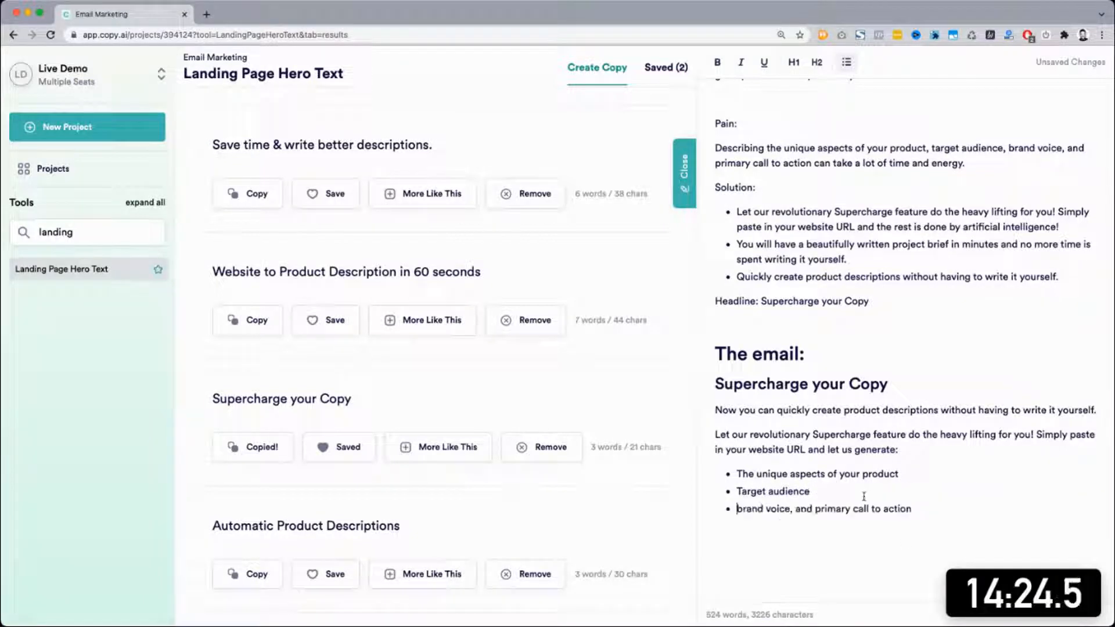
Step: Split the last email bullet into "Brand voice" and "Primary call to action", removing the ", and" between them
click(816, 511)
key(BackSpace)
key(BackSpace)
key(BackSpace)
key(BackSpace)
key(BackSpace)
key(BackSpace)
key(BackSpace)
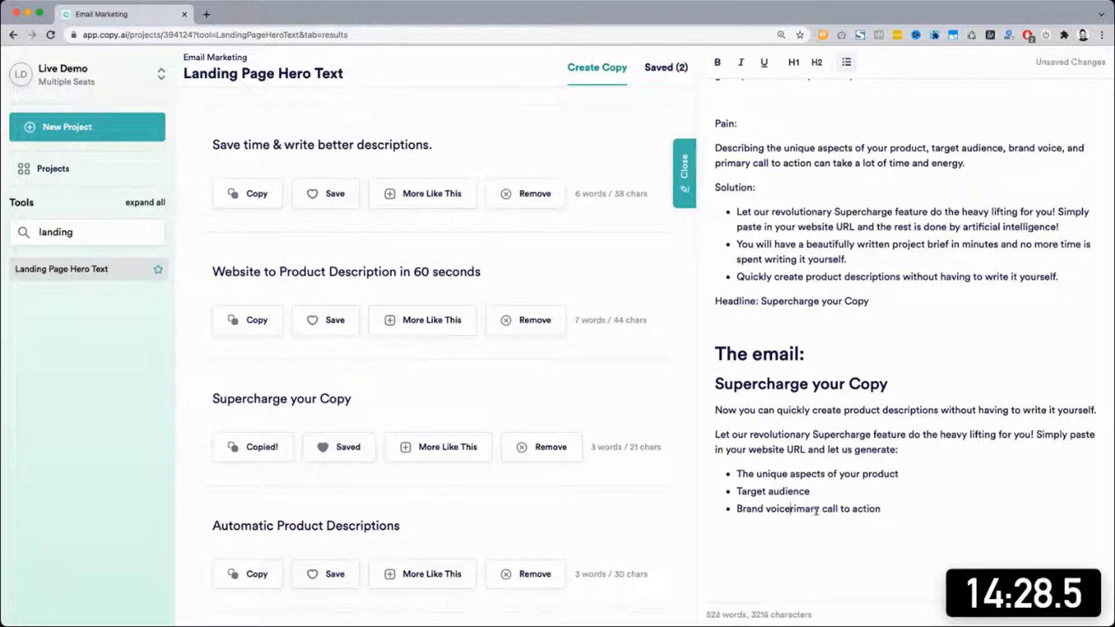
key(Return)
text(P)
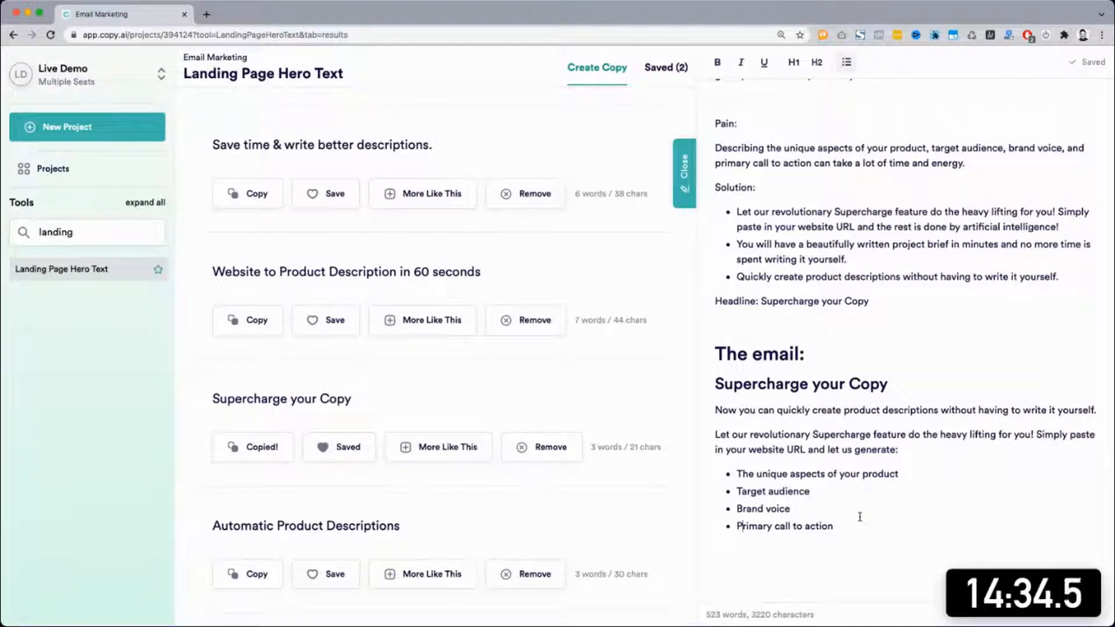
Step: Add a final bullet reading "And more" below "Primary call to action" in the email
scroll(829, 501, down, 2)
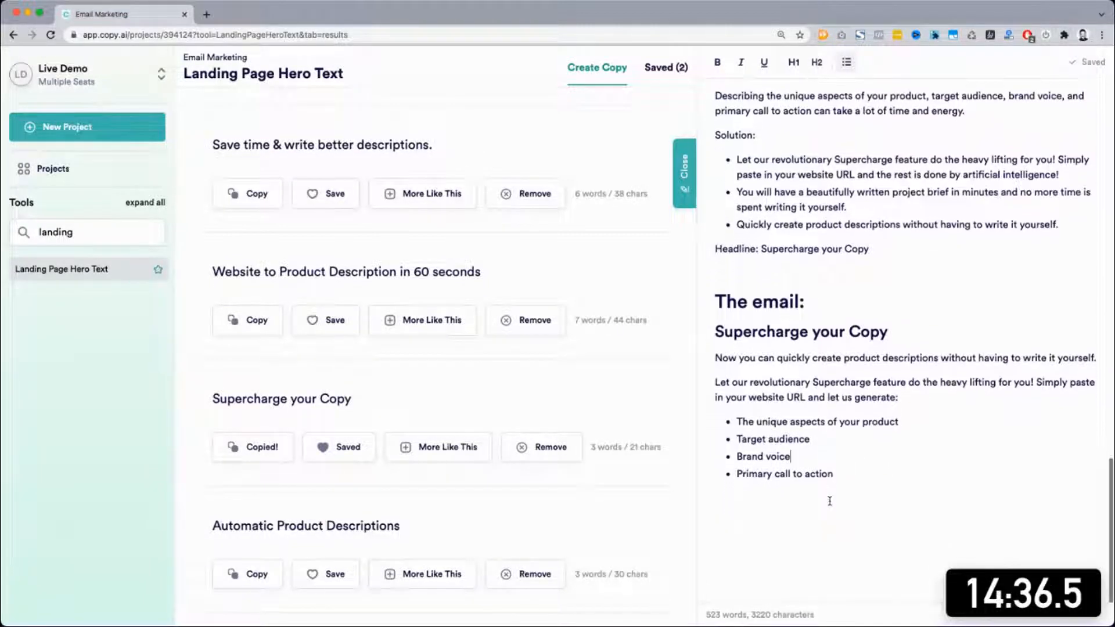
click(852, 477)
key(Return)
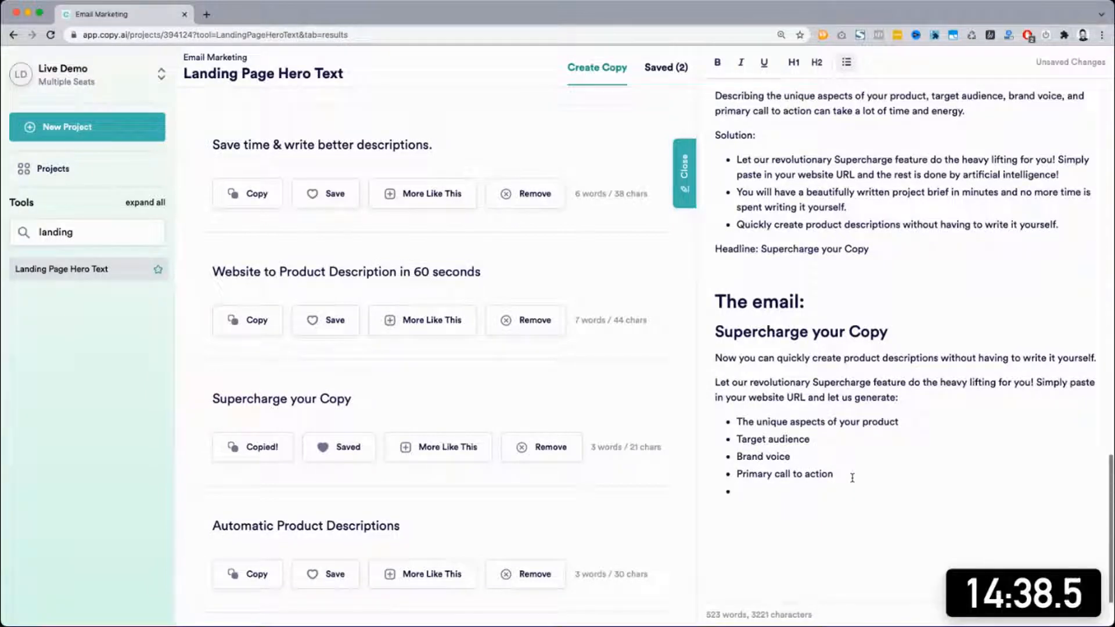
text(And more)
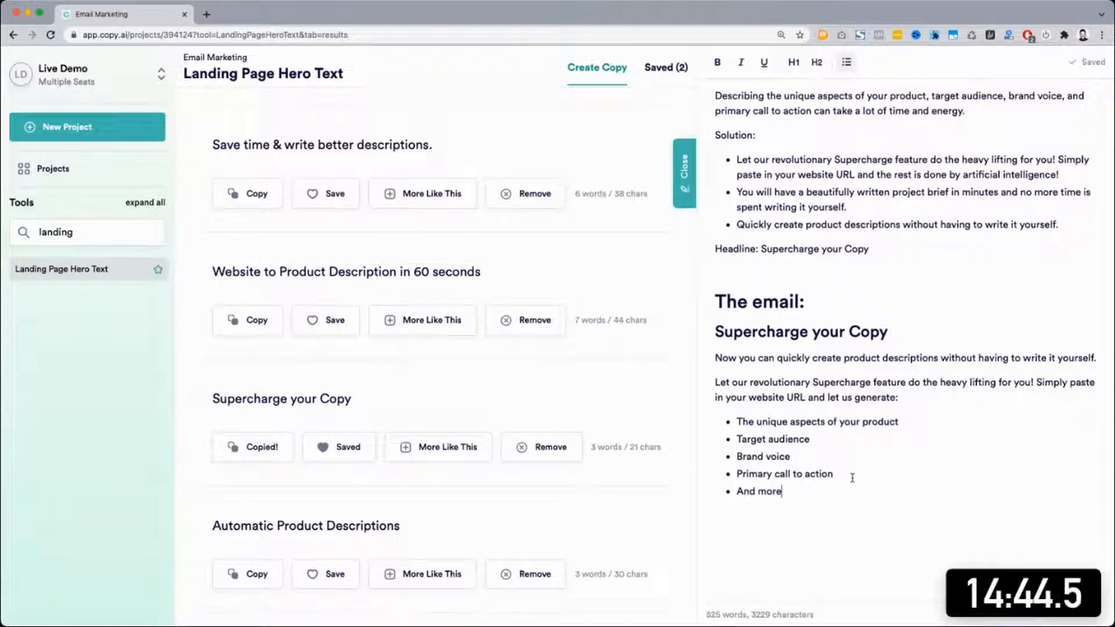
Step: Search the tools for "att", open Attention-Interest-Desire-Action, and generate copy from the existing Supercharge by CopyAI description
scroll(836, 311, up, 1)
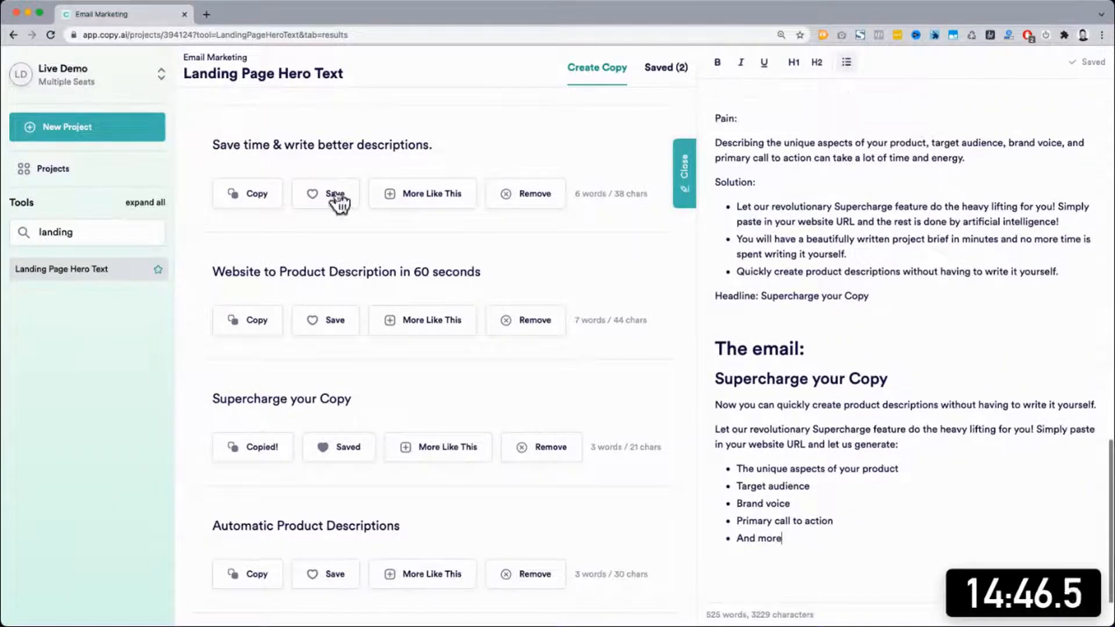
double_click(123, 230)
text(att)
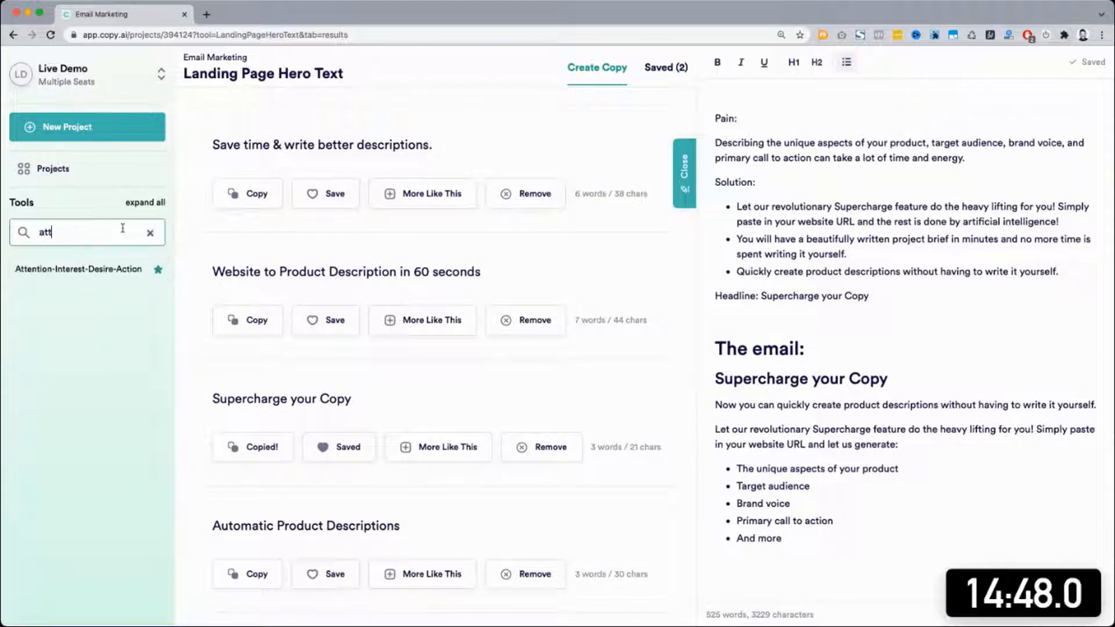
click(94, 271)
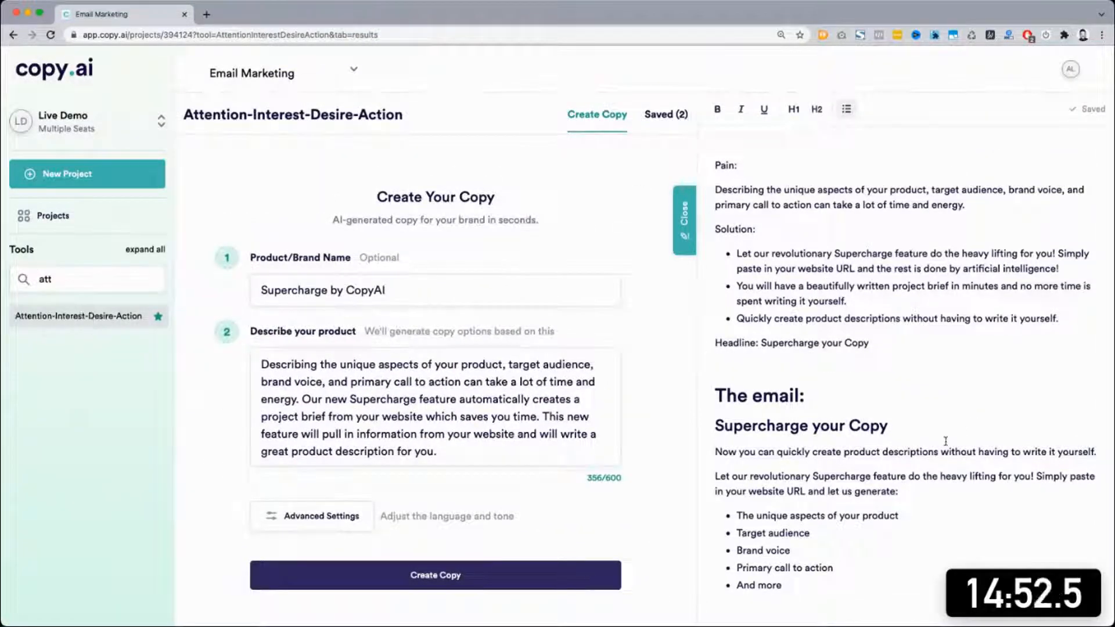
scroll(945, 441, up, 2)
scroll(628, 509, down, 2)
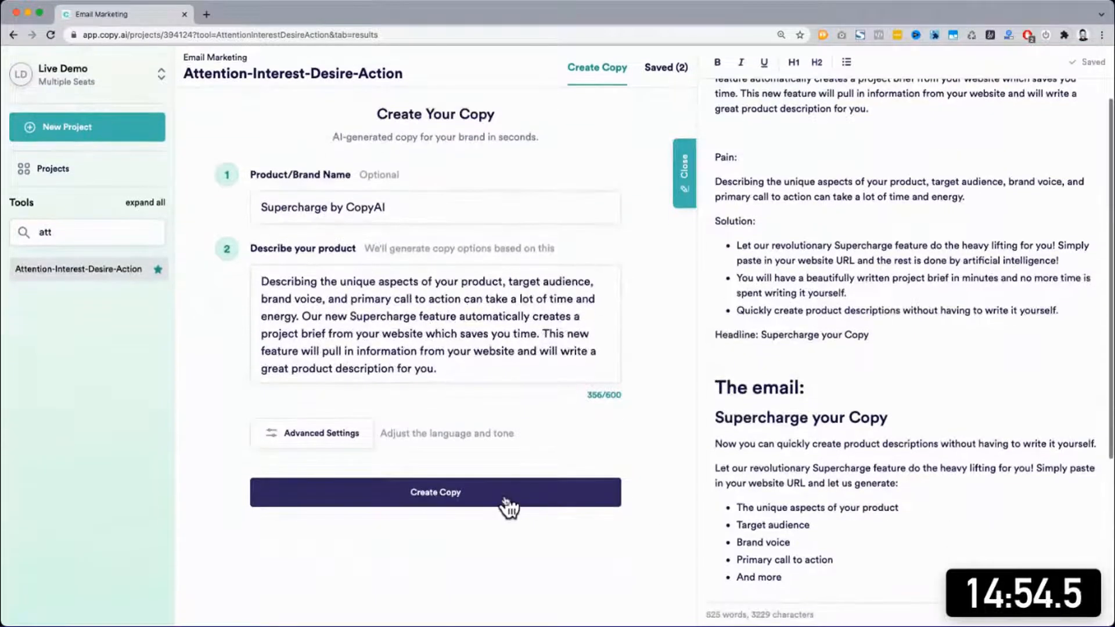
click(504, 498)
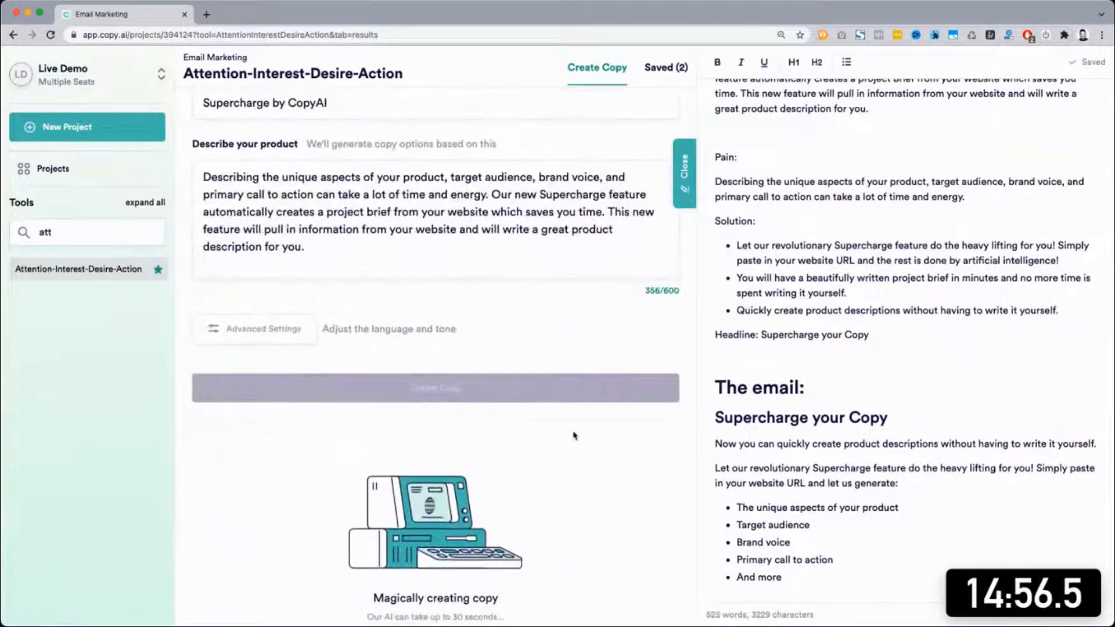
Step: Review the generated Attention-Interest-Desire-Action results, comparing their attention, interest and call-to-action lines
scroll(568, 339, down, 5)
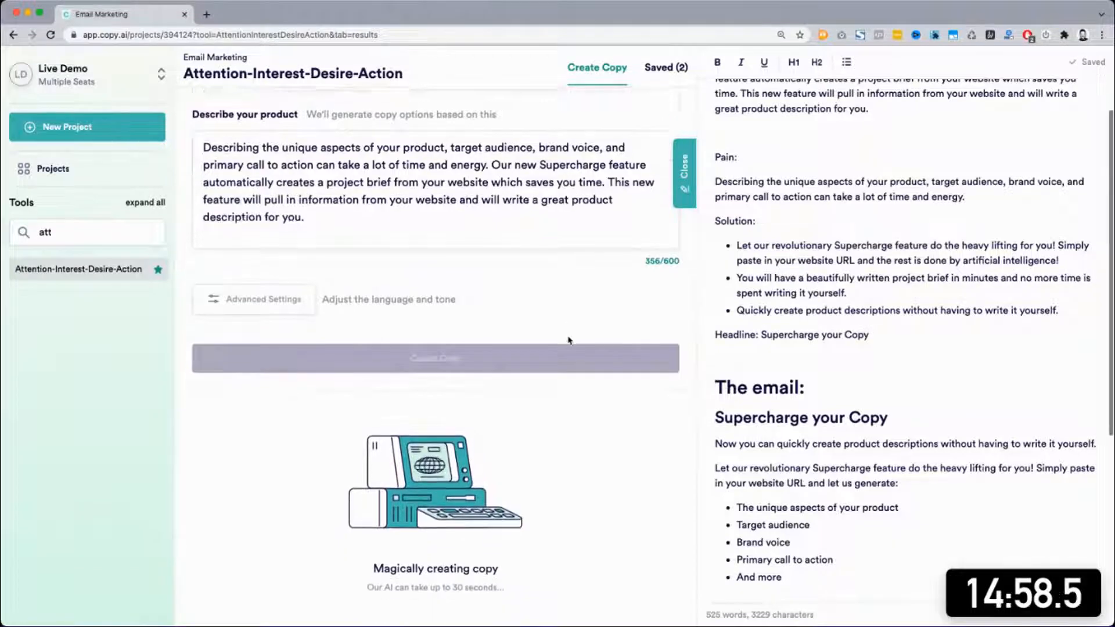
triple_click(242, 72)
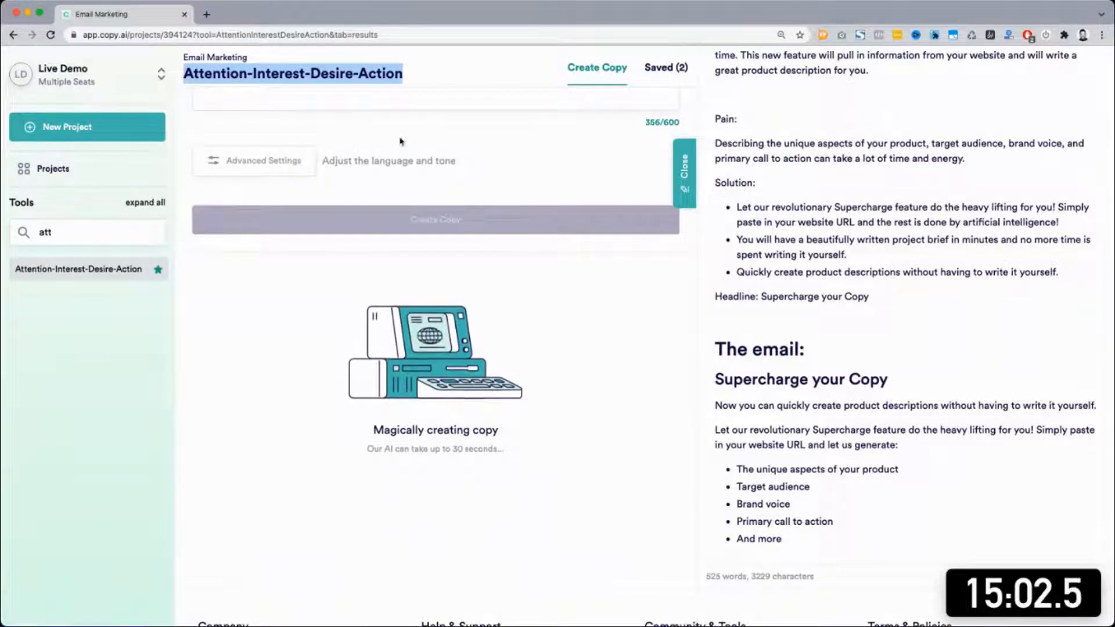
double_click(379, 72)
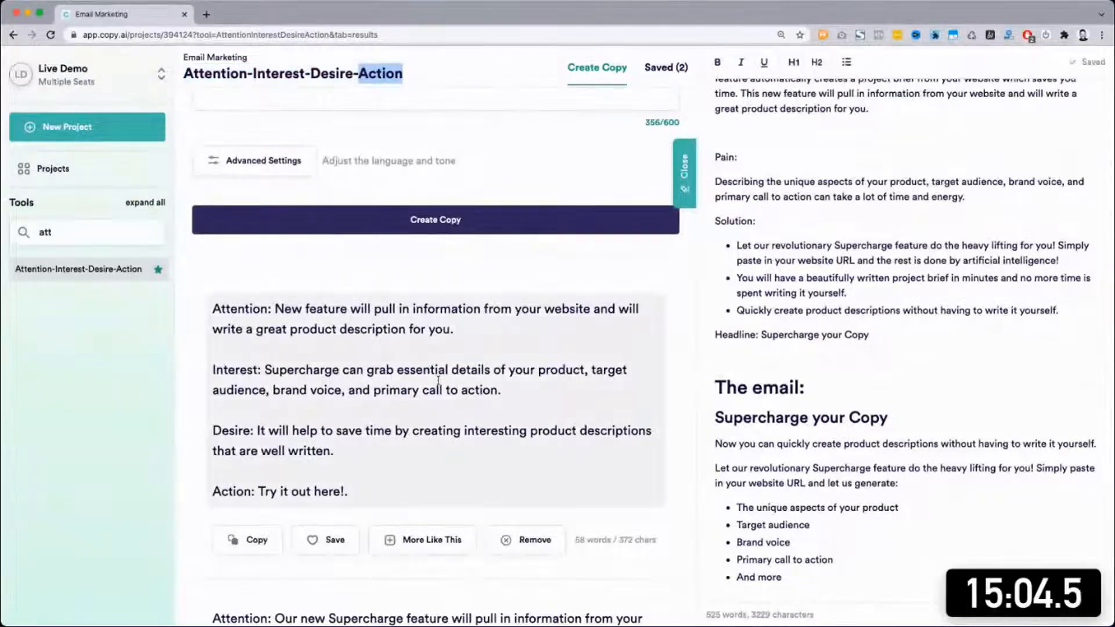
scroll(438, 381, down, 3)
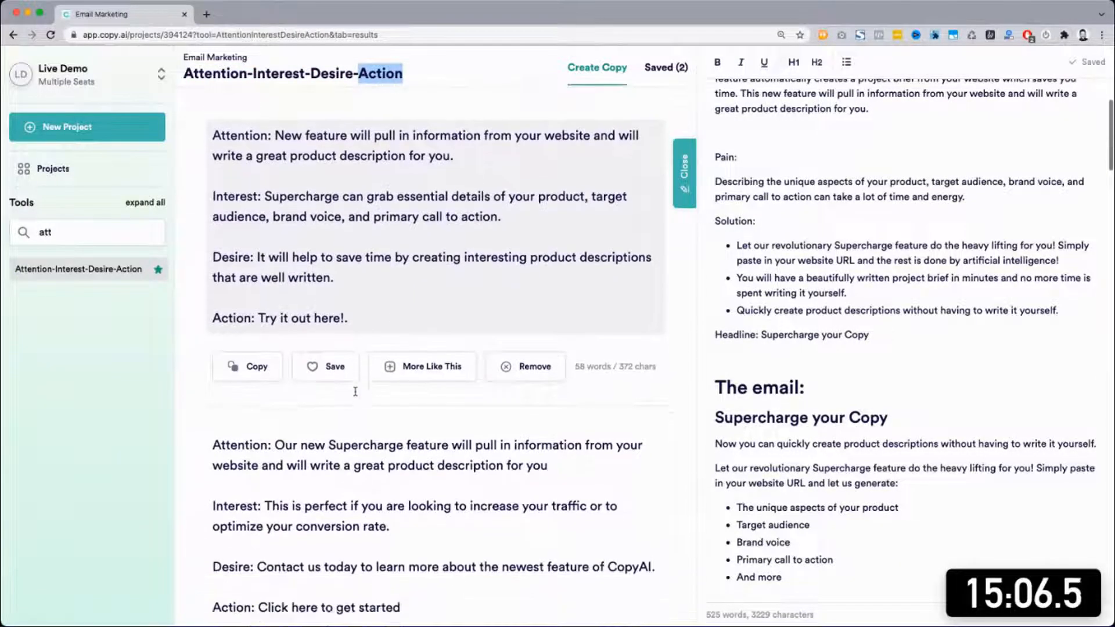
scroll(355, 391, down, 2)
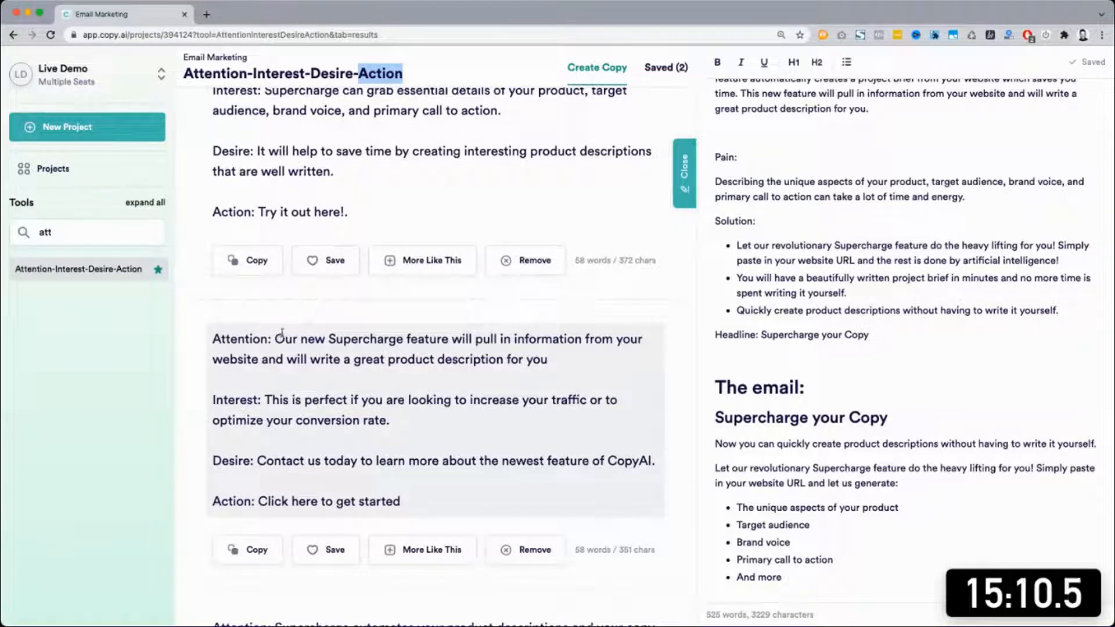
drag(283, 338, 579, 360)
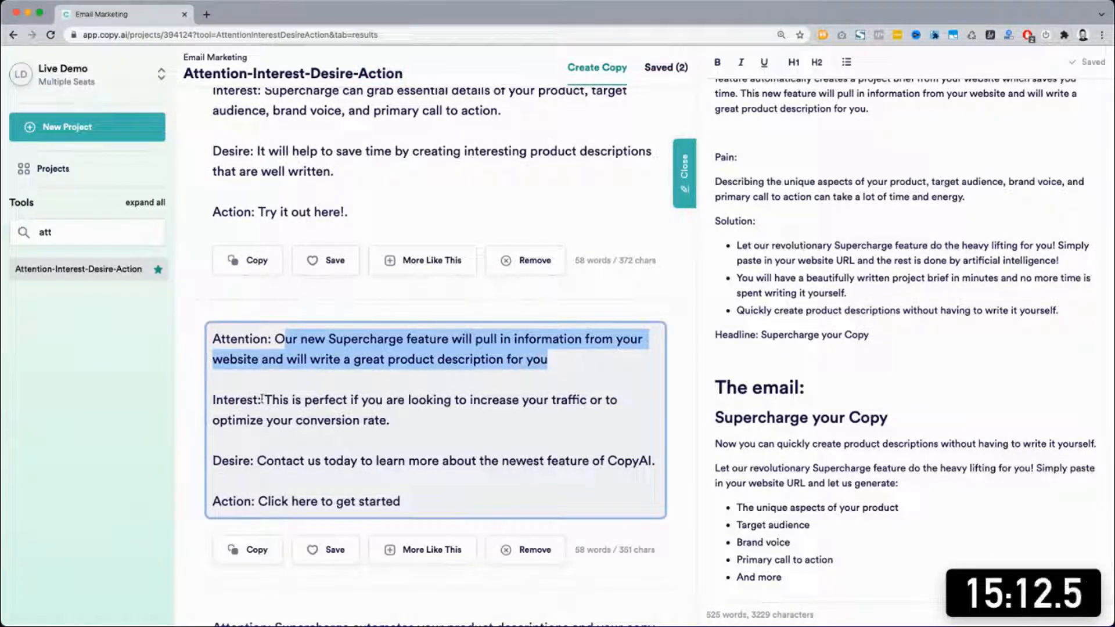
drag(262, 399, 417, 421)
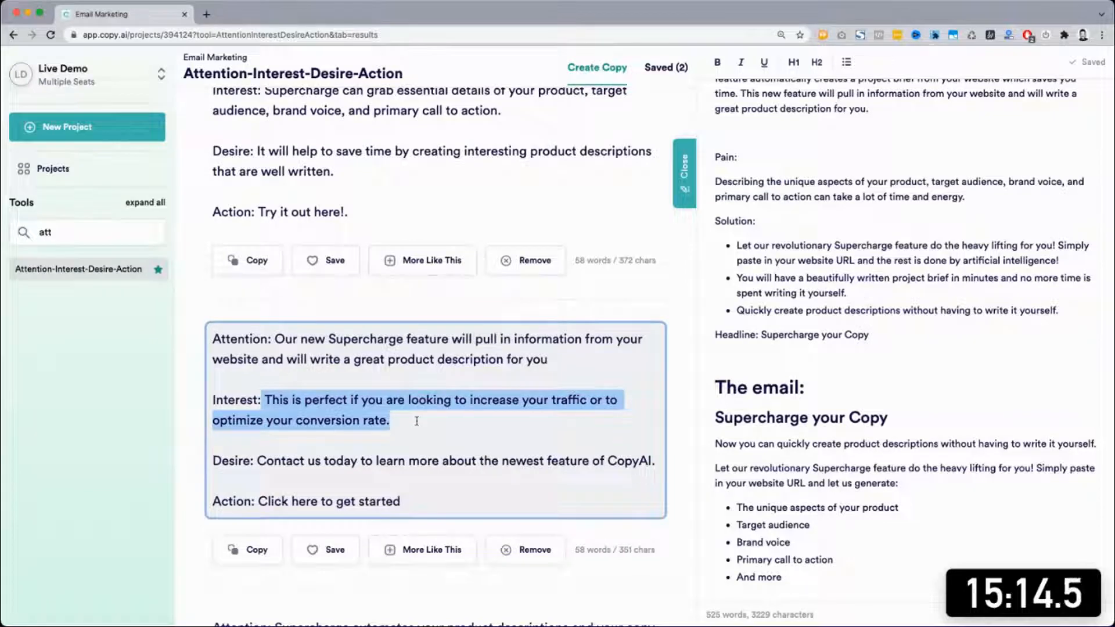
scroll(417, 421, down, 2)
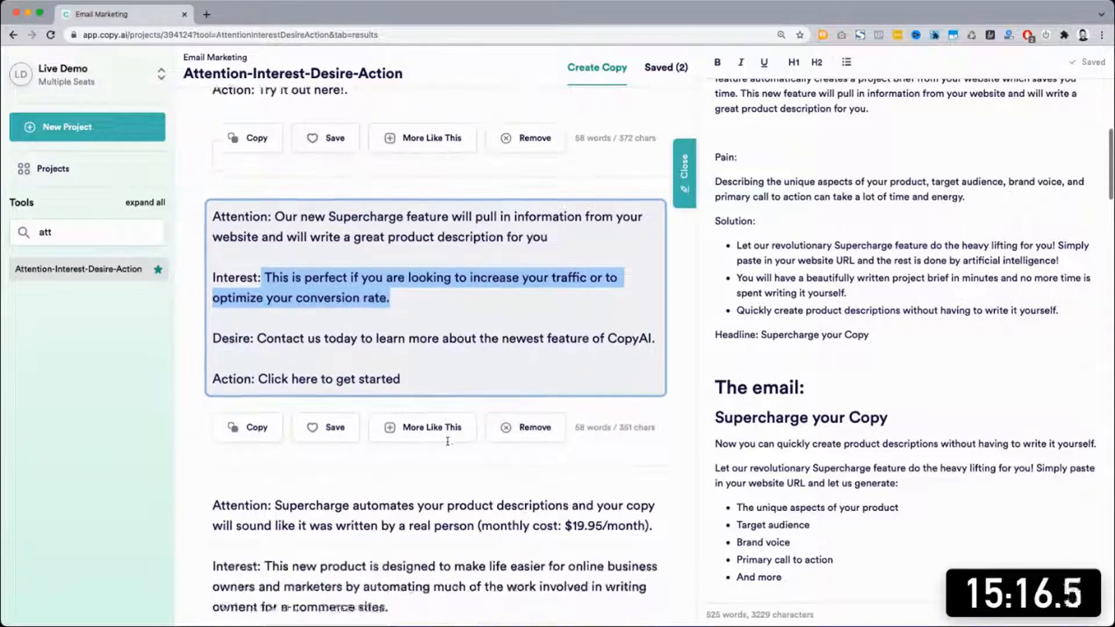
scroll(447, 441, down, 5)
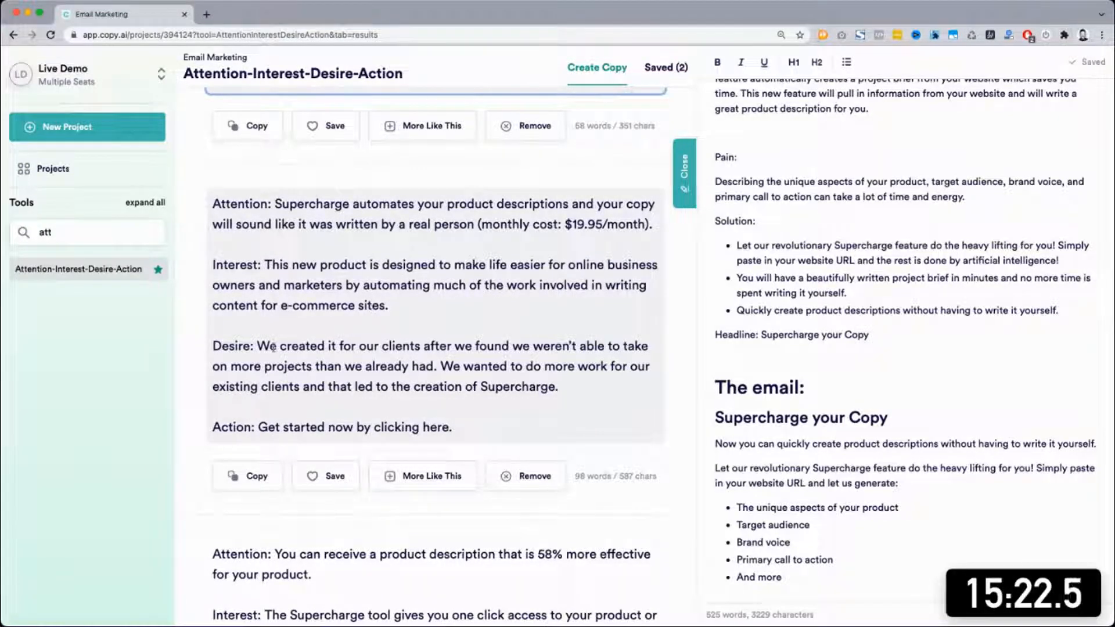
scroll(504, 373, down, 3)
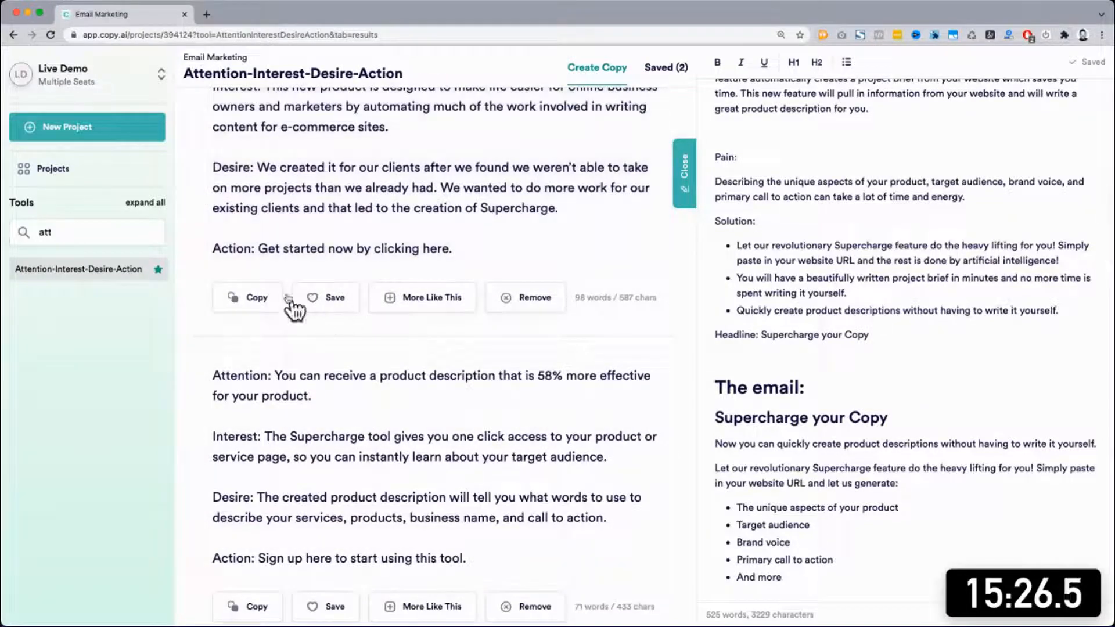
double_click(262, 249)
scroll(318, 456, down, 2)
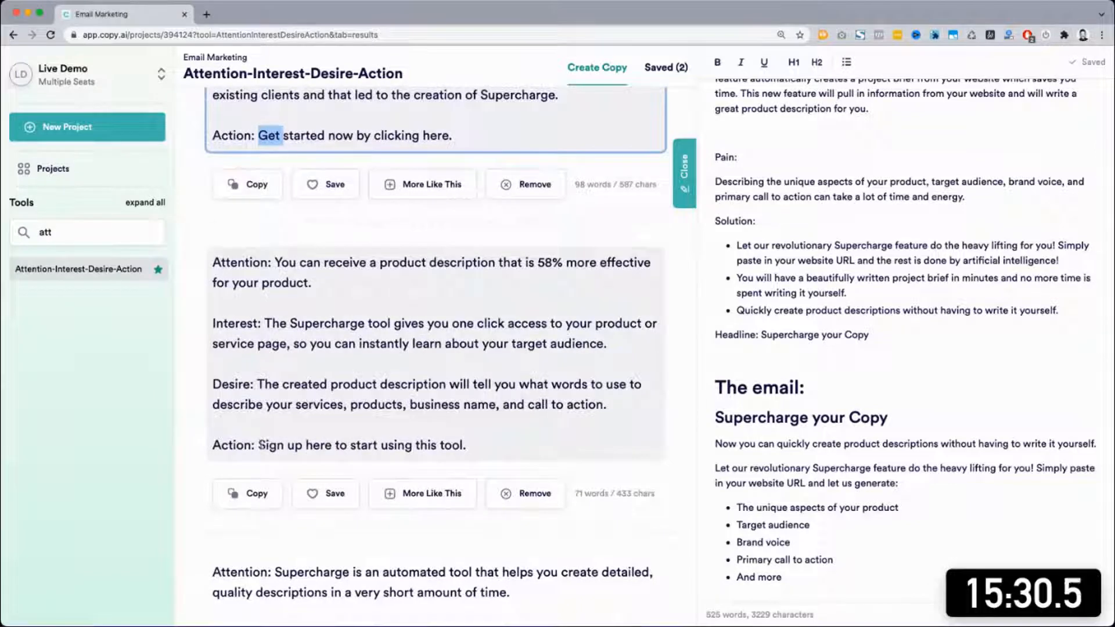
drag(259, 444, 546, 443)
click(307, 319)
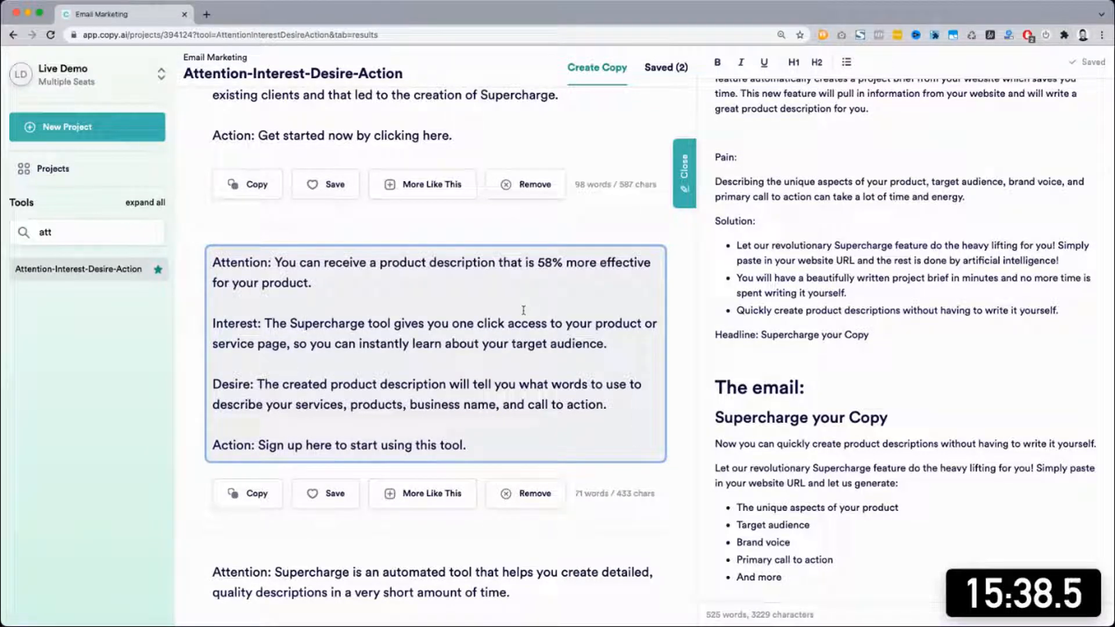
Step: Copy the email's "Supercharge your Copy" headline into a new plain paragraph below the bulleted list
click(919, 413)
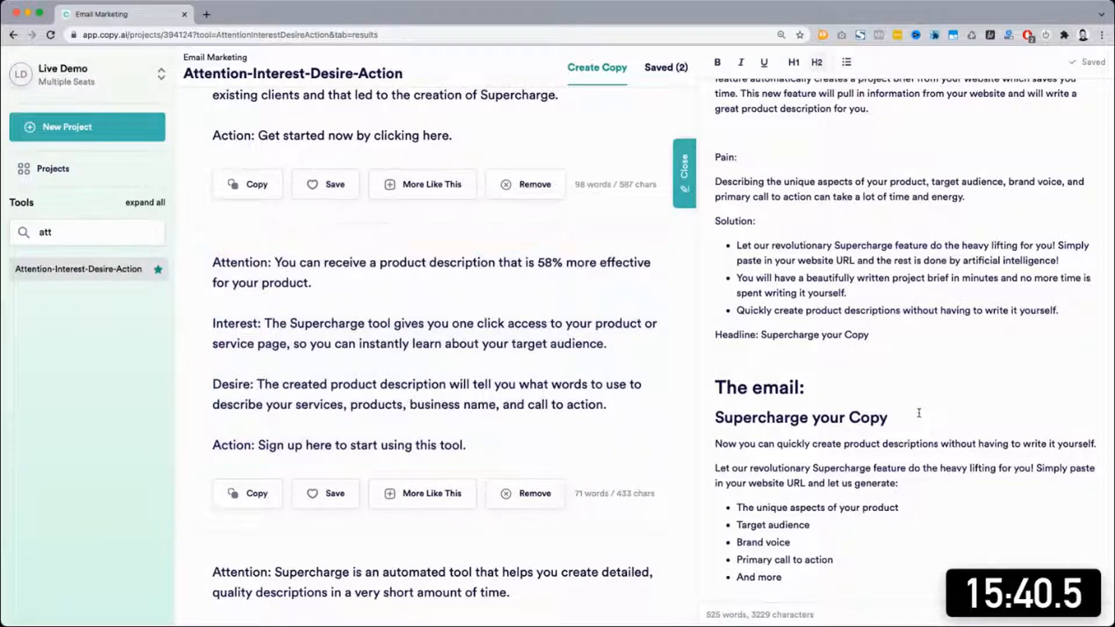
triple_click(917, 413)
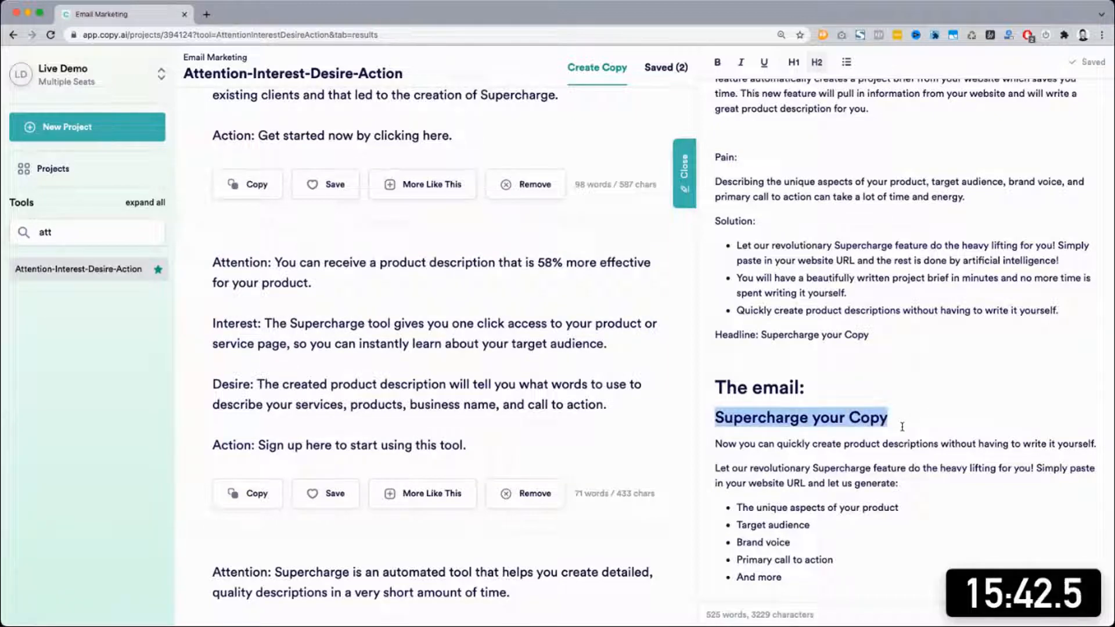
scroll(869, 457, down, 1)
click(840, 555)
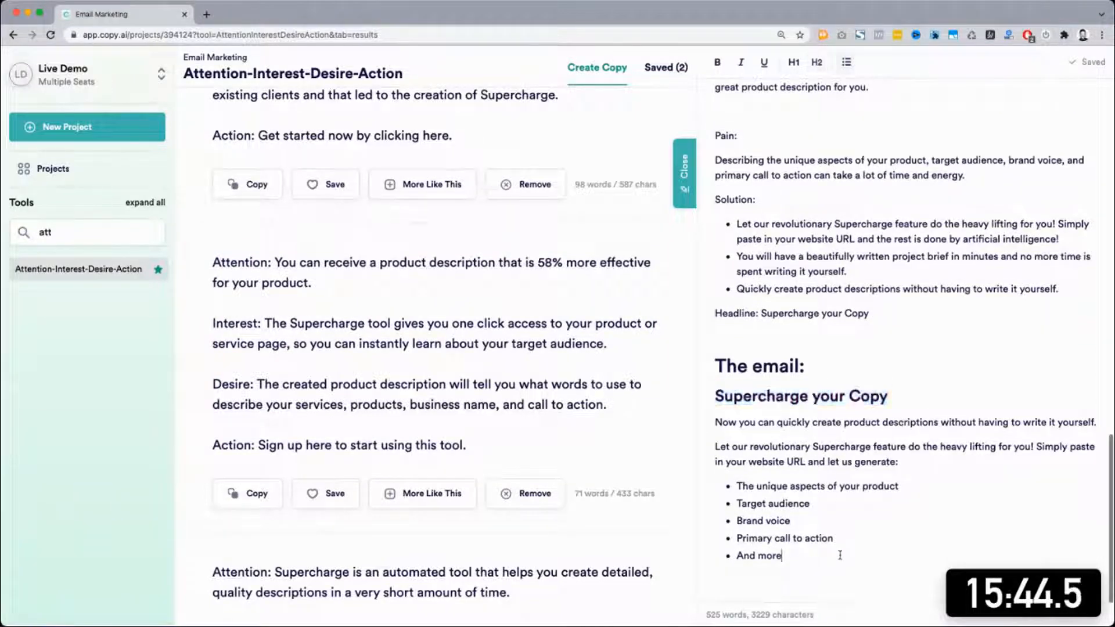
key(Return)
key(Return)
key(ctrl+v)
scroll(840, 555, down, 3)
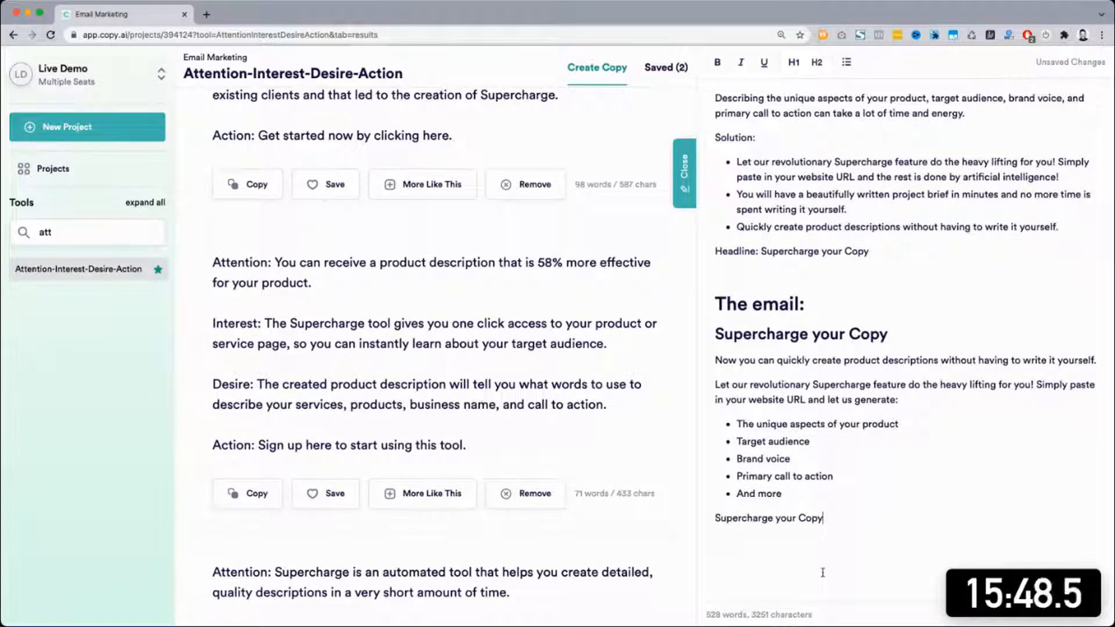
Step: Try the endings "now", "right now" and "in a few seconds" for the "Supercharge your Copy" line below the bulleted list
scroll(523, 442, down, 5)
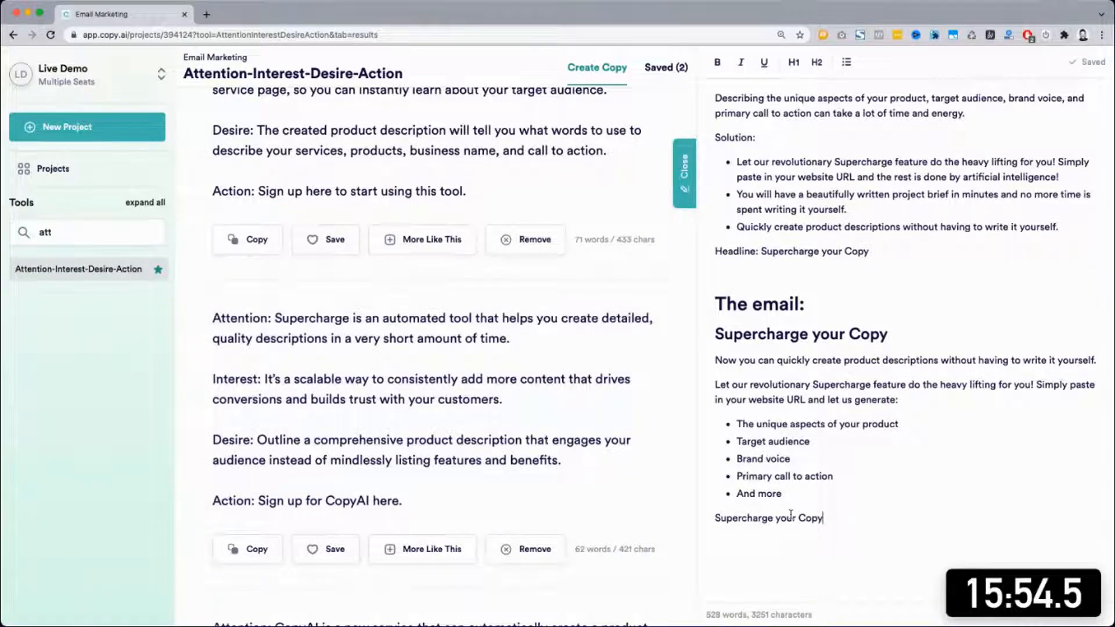
text(now)
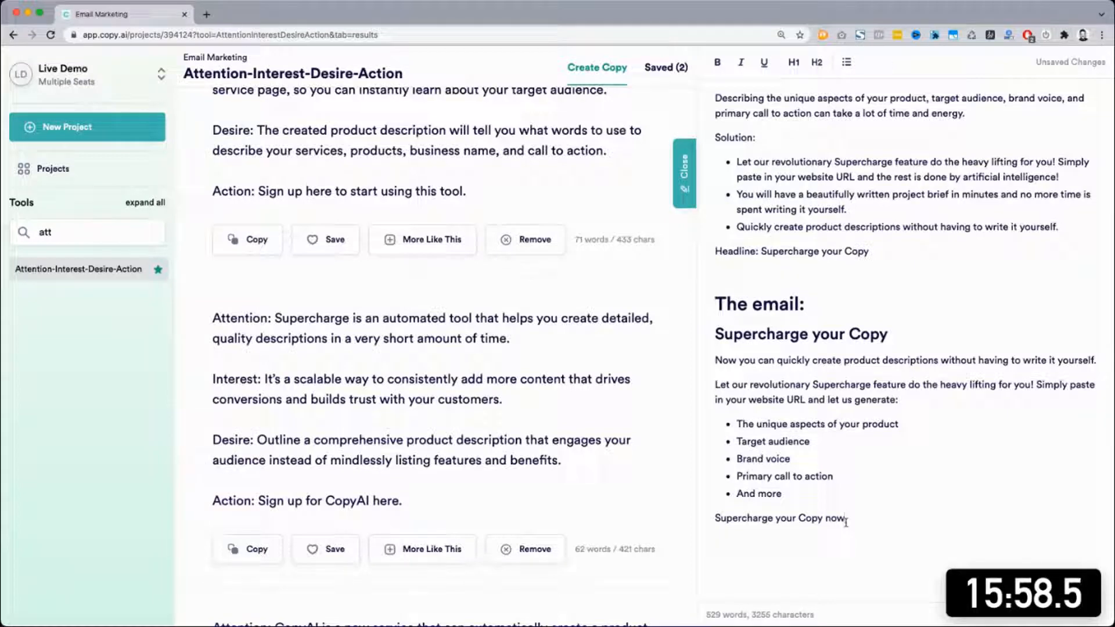
key(BackSpace)
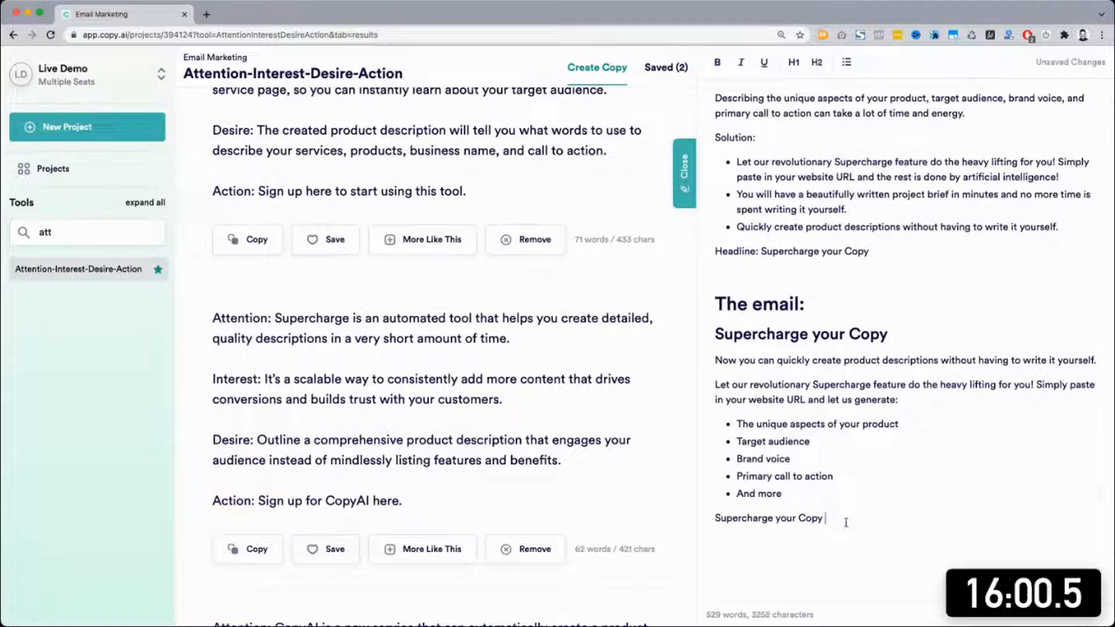
text(right now)
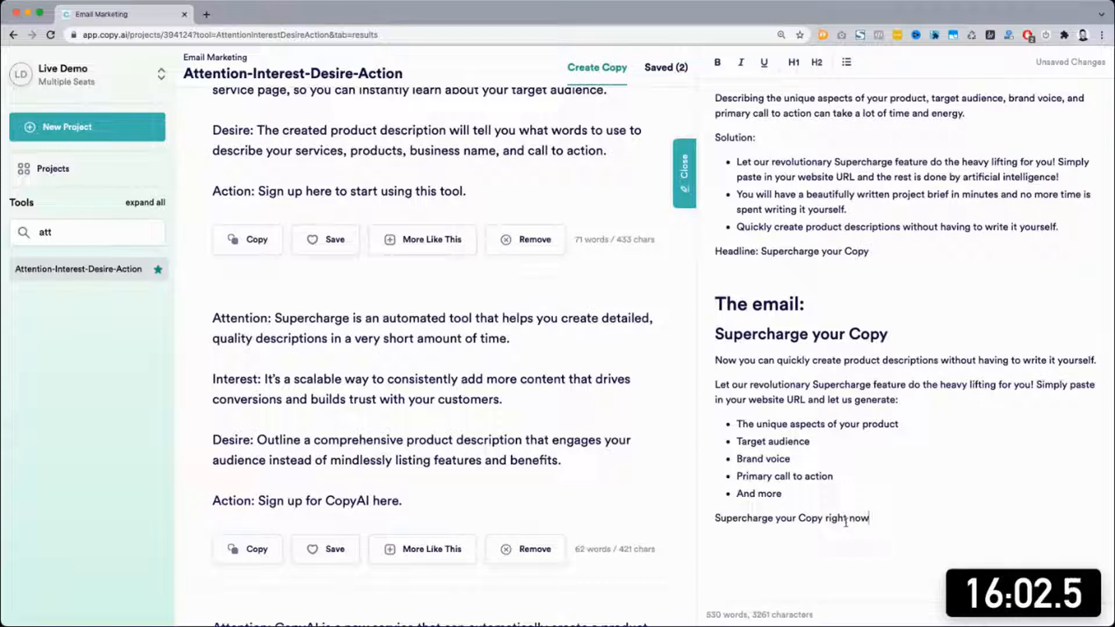
key(BackSpace)
key(BackSpace)
key(BackSpace)
key(BackSpace)
key(BackSpace)
key(BackSpace)
key(BackSpace)
key(BackSpace)
key(BackSpace)
text(in a)
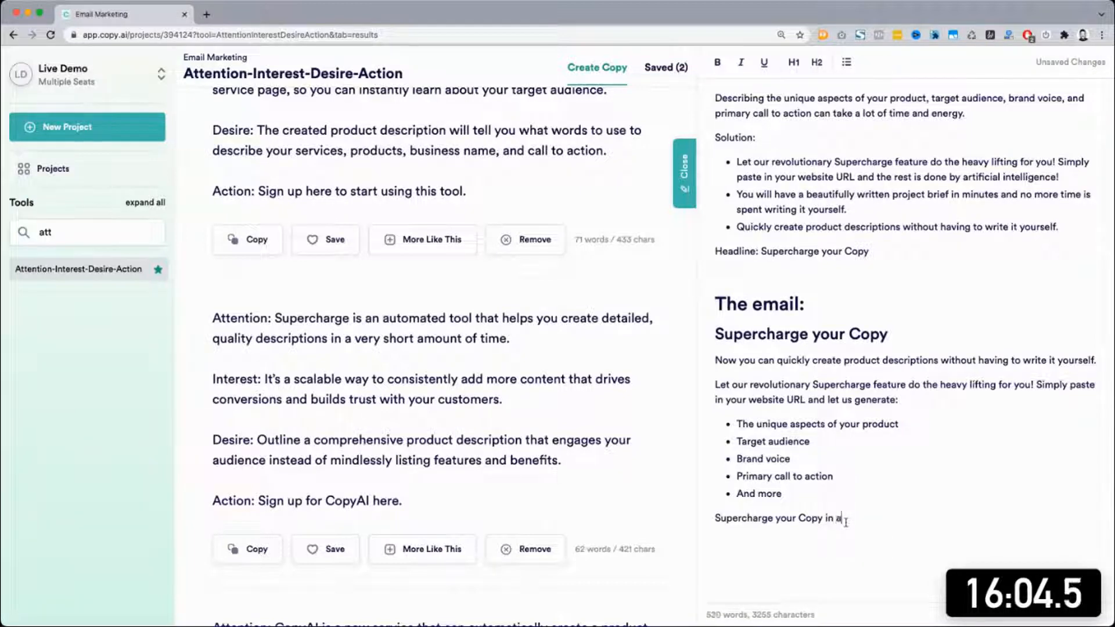
text( few seconds)
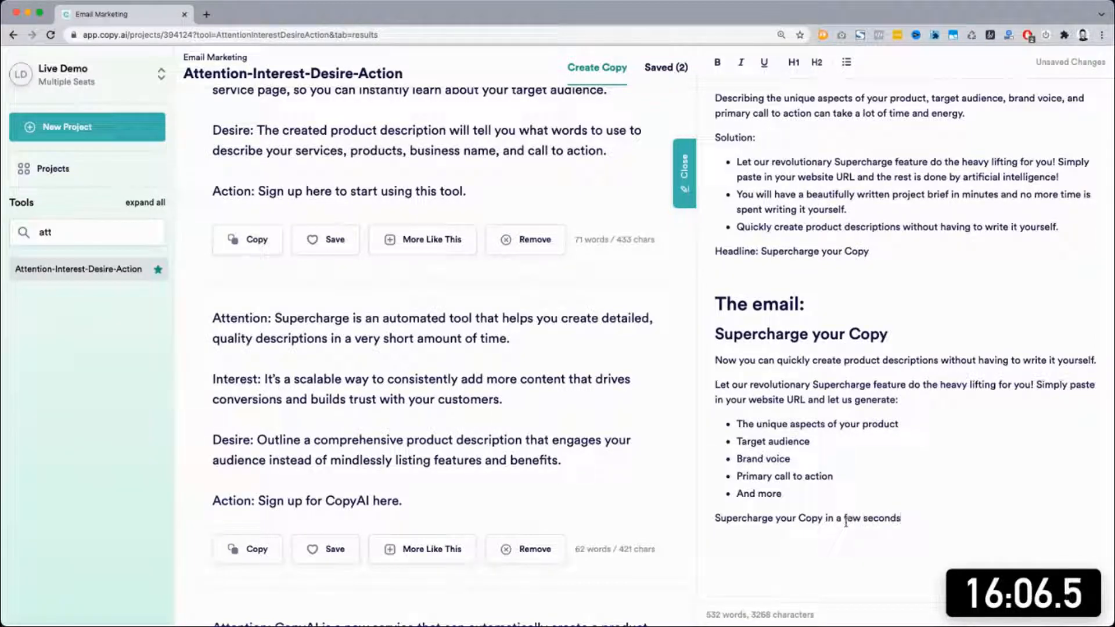
drag(825, 517, 899, 516)
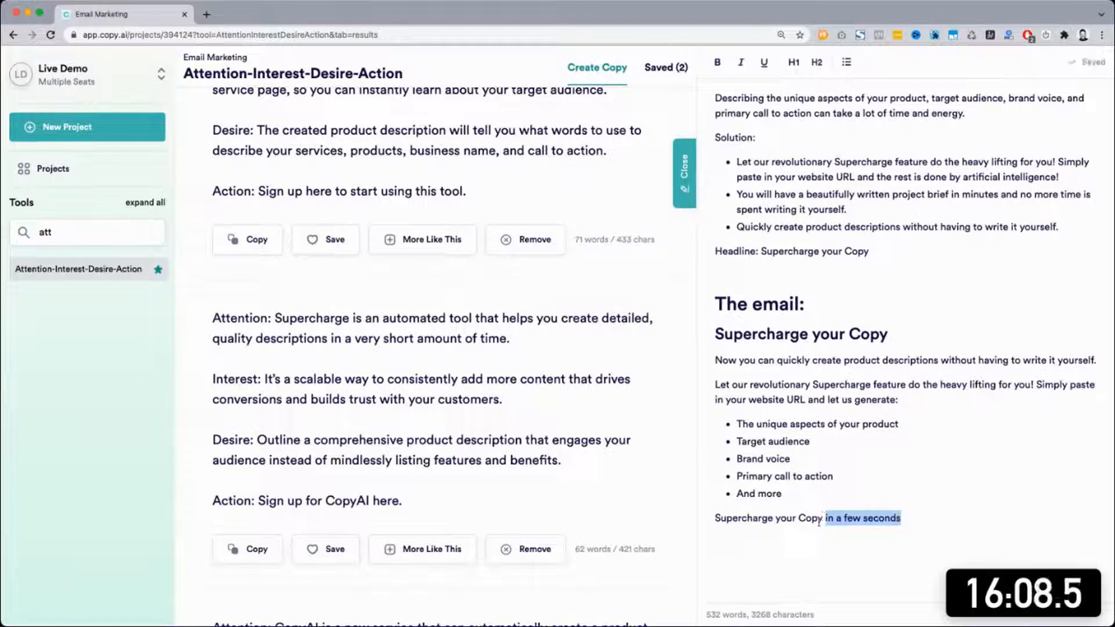
Step: Reword the closing line as "Supercharge your copy in one click!" and add "Try it now." as a separate paragraph below it
click(800, 517)
key(Delete)
text(c)
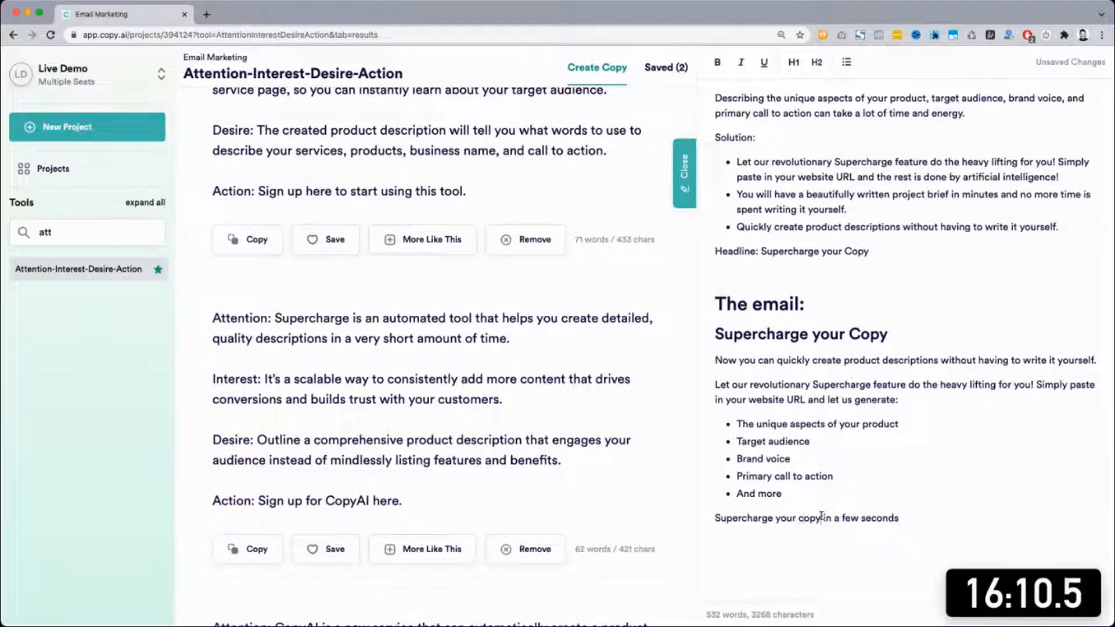
drag(825, 517, 899, 516)
key(BackSpace)
text(in one)
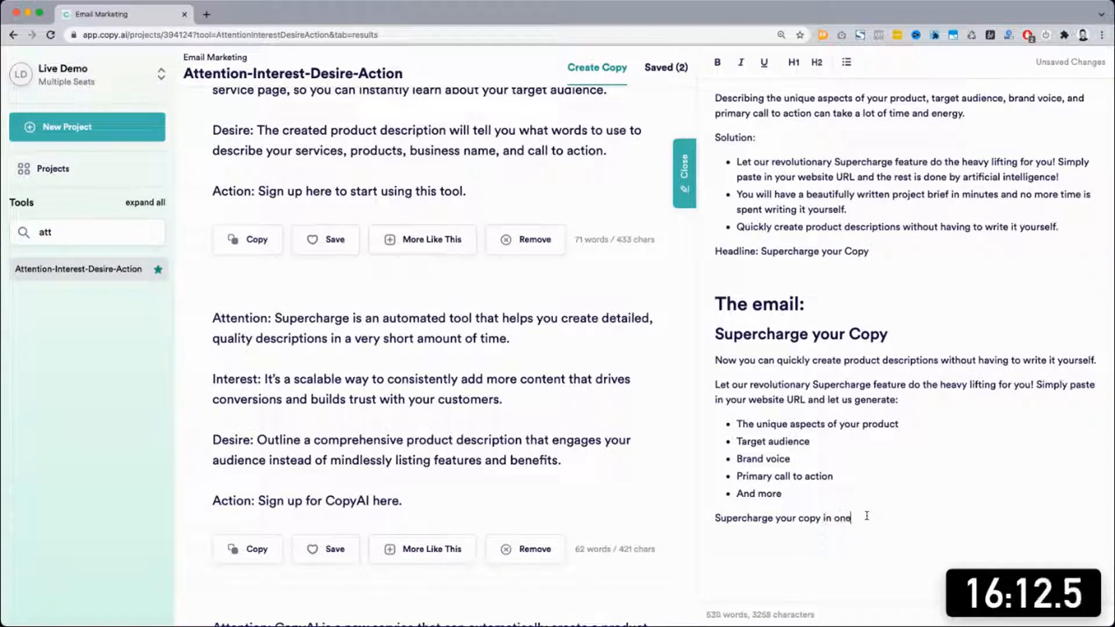
text( click! Try )
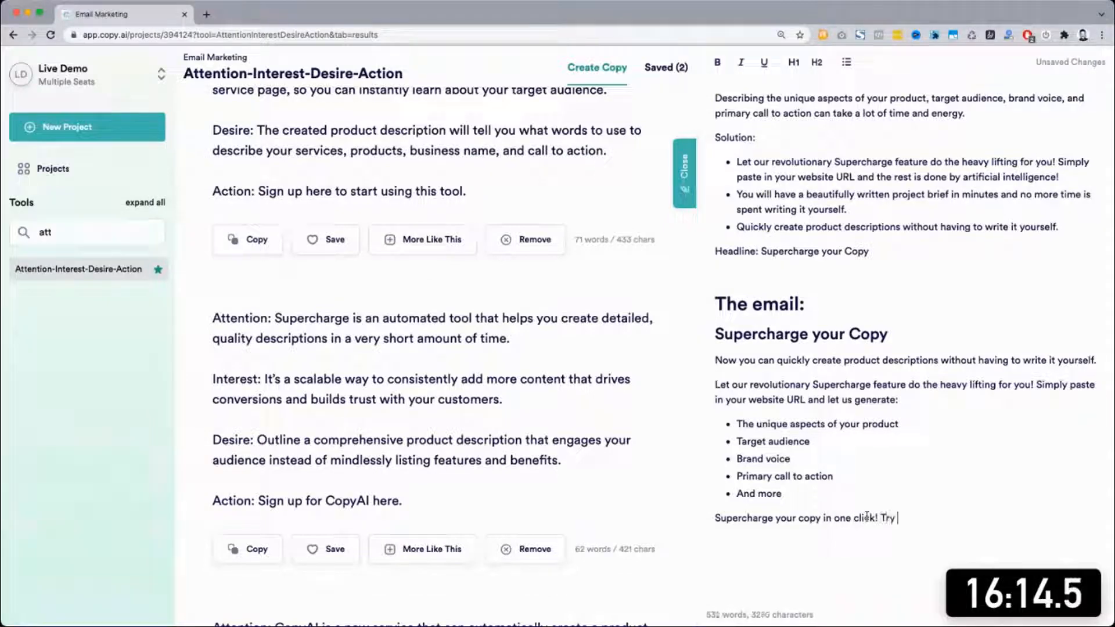
text(it now.)
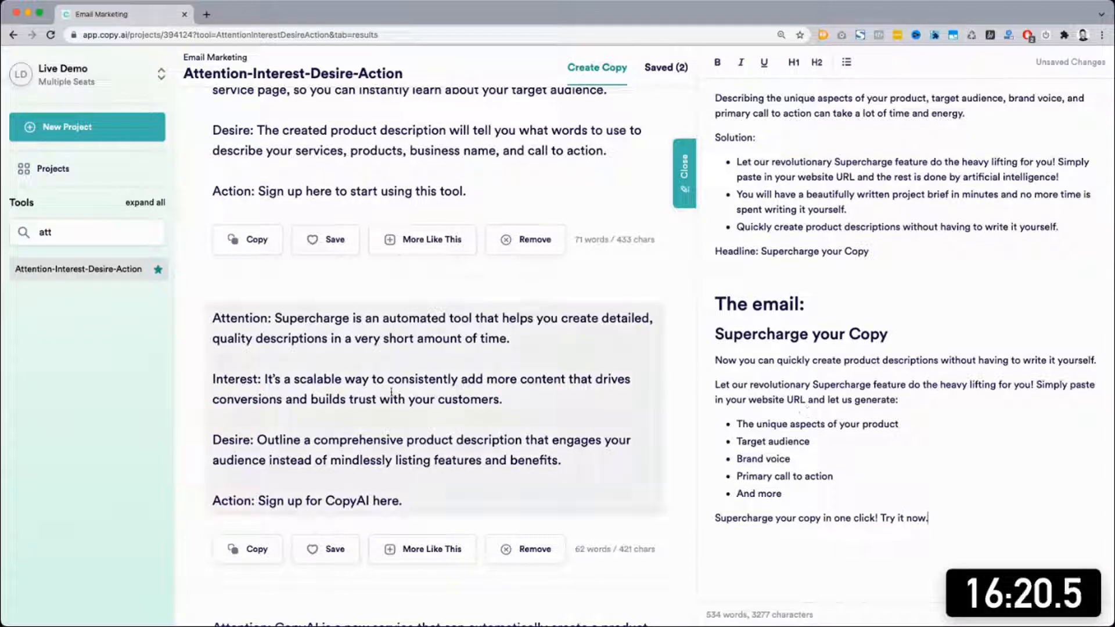
scroll(391, 393, down, 2)
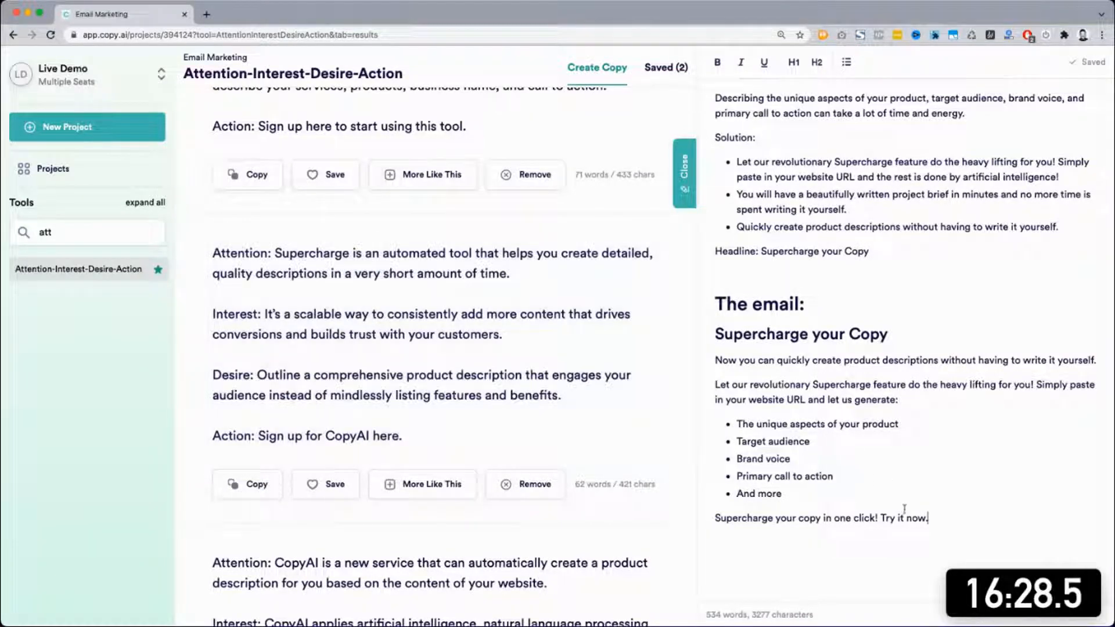
key(Return)
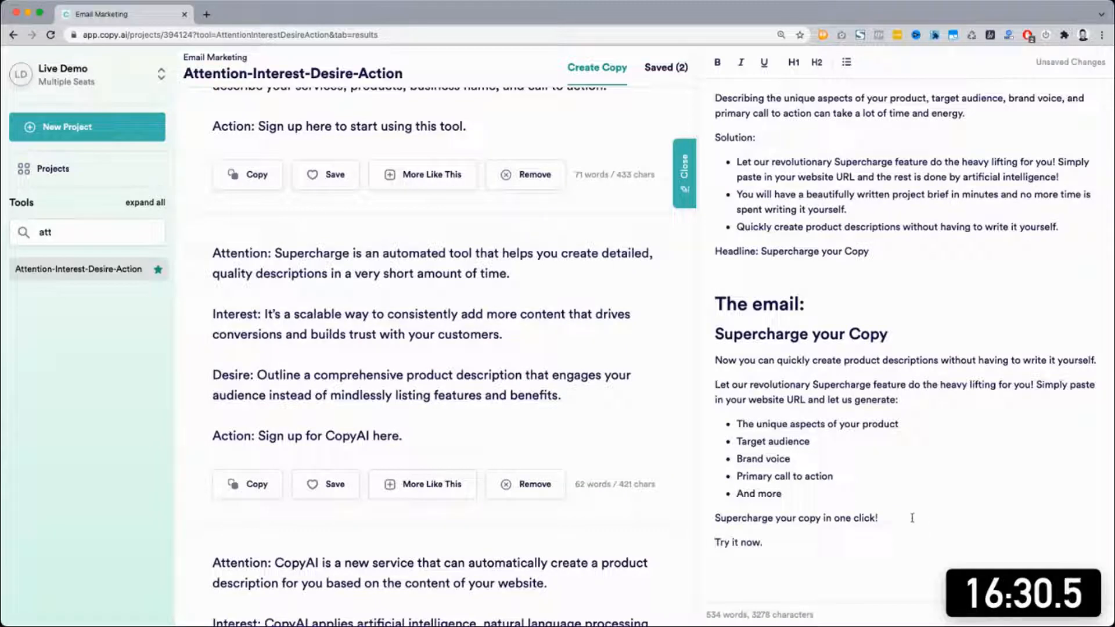
Step: Review the drafted email and the generated Attention-Interest-Desire-Action results for a sentence that could introduce the closing call to action
scroll(834, 533, down, 1)
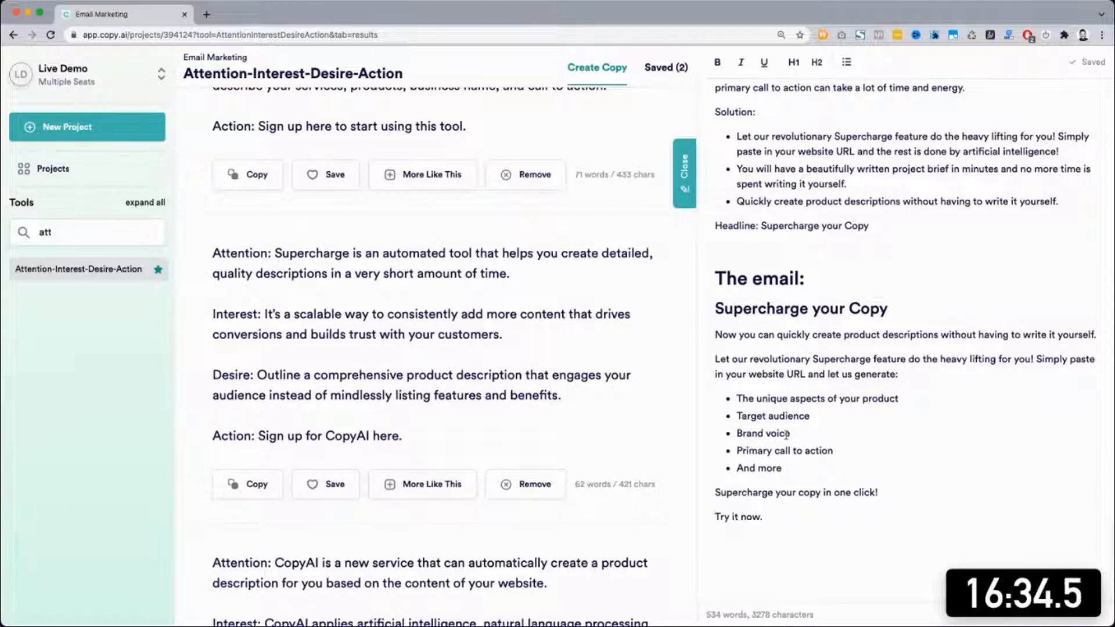
scroll(639, 387, down, 1)
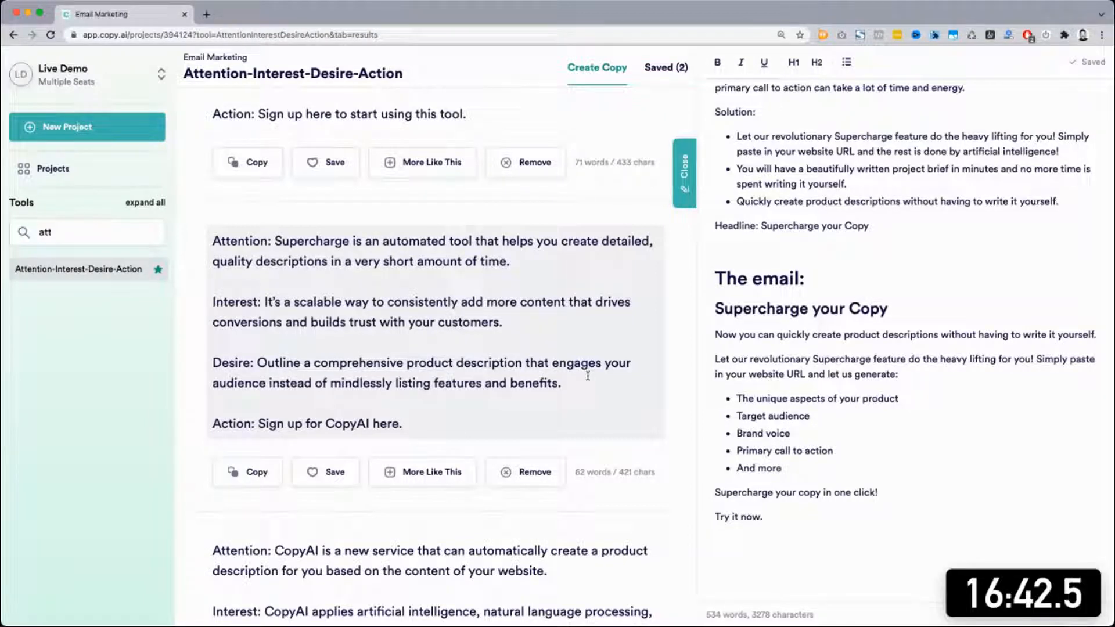
scroll(443, 326, up, 3)
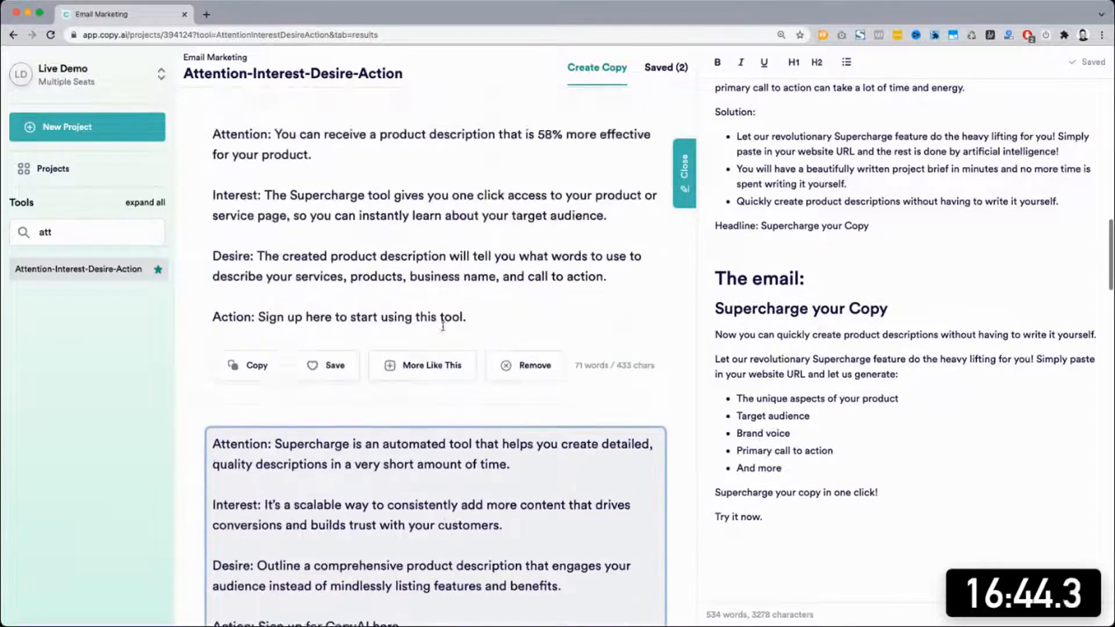
scroll(443, 326, up, 10)
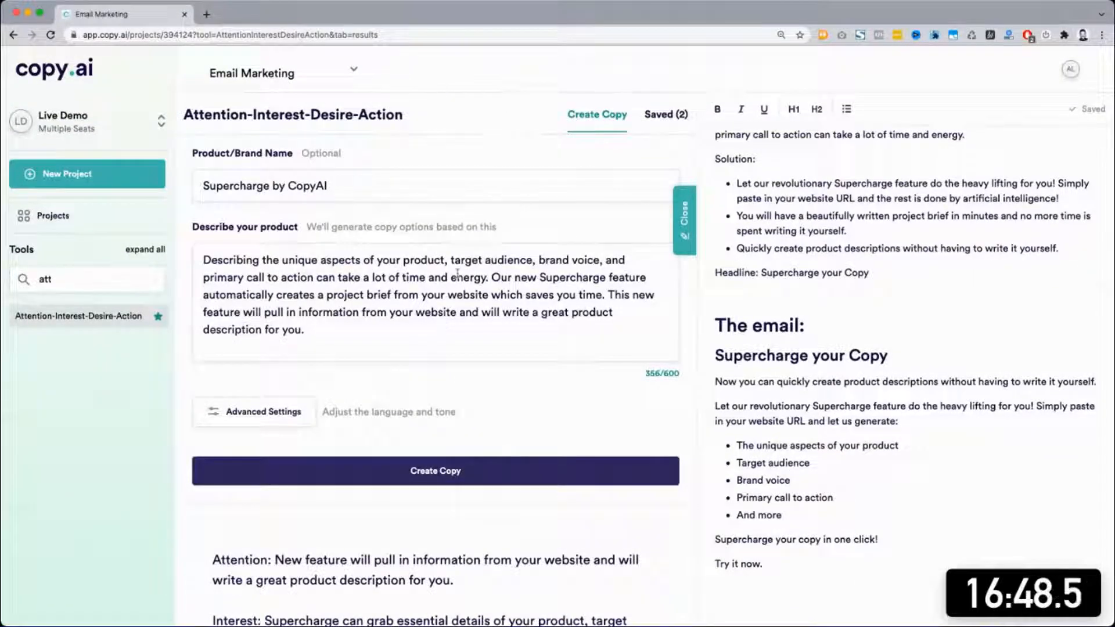
triple_click(338, 114)
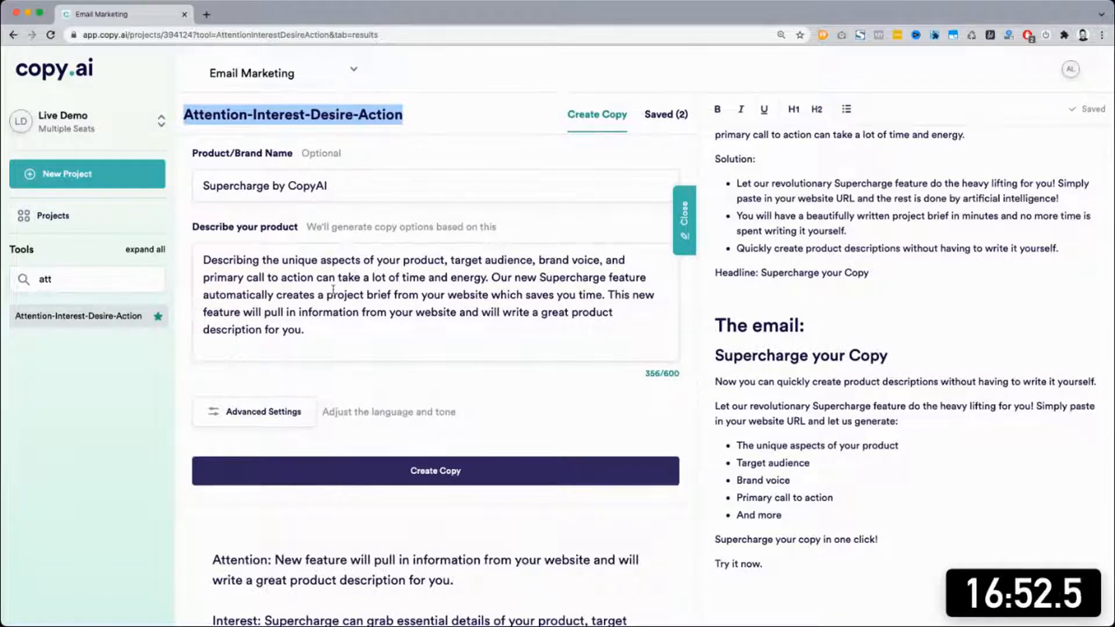
scroll(332, 289, down, 10)
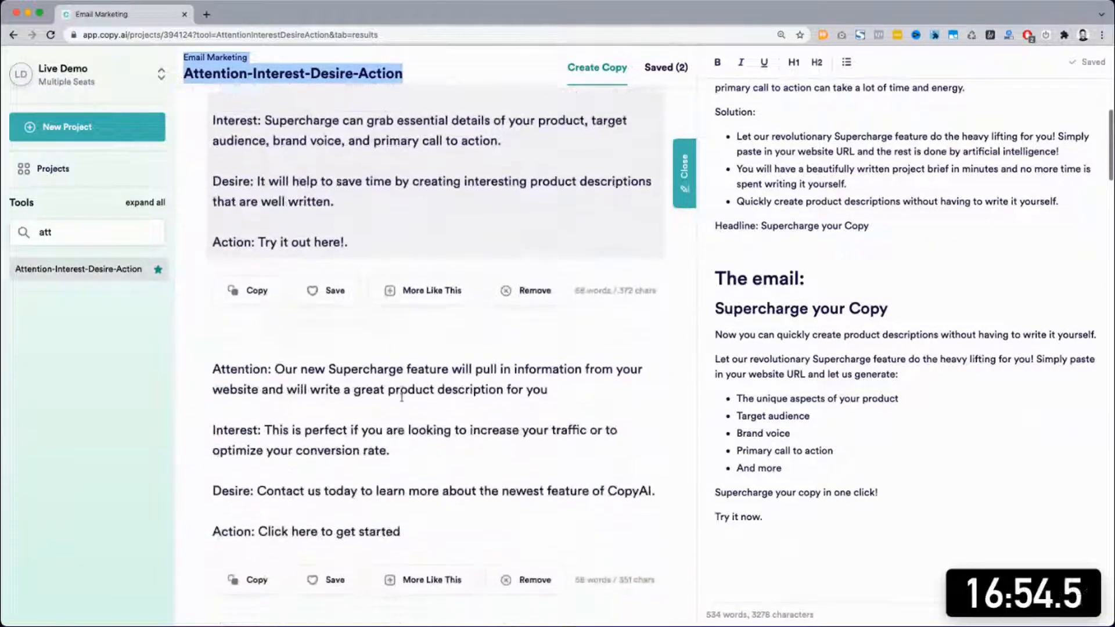
scroll(401, 396, down, 1)
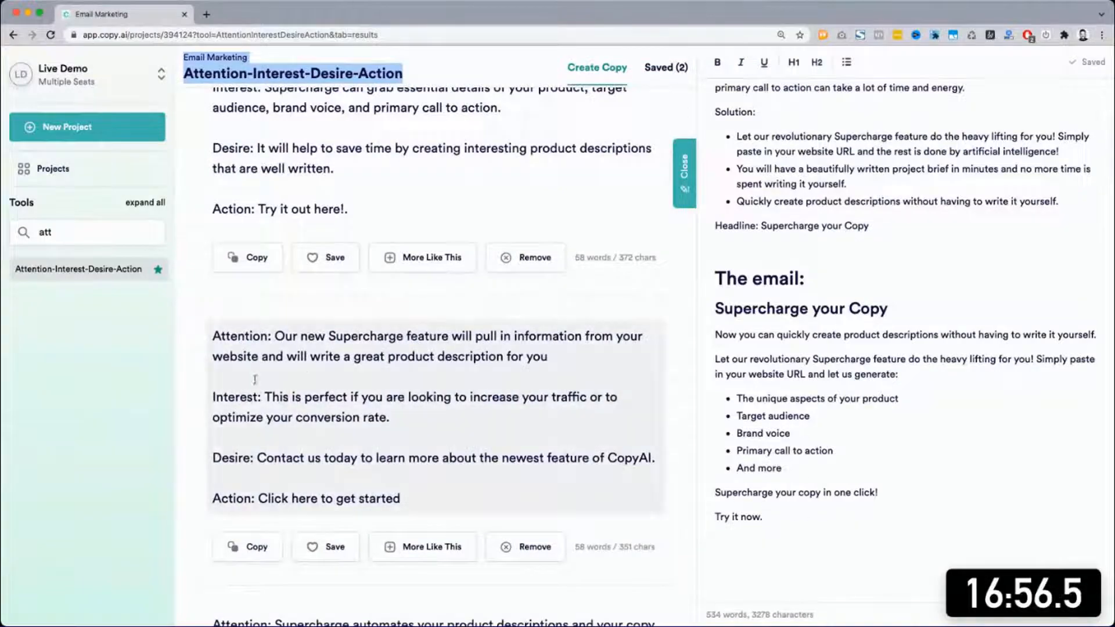
scroll(255, 380, down, 4)
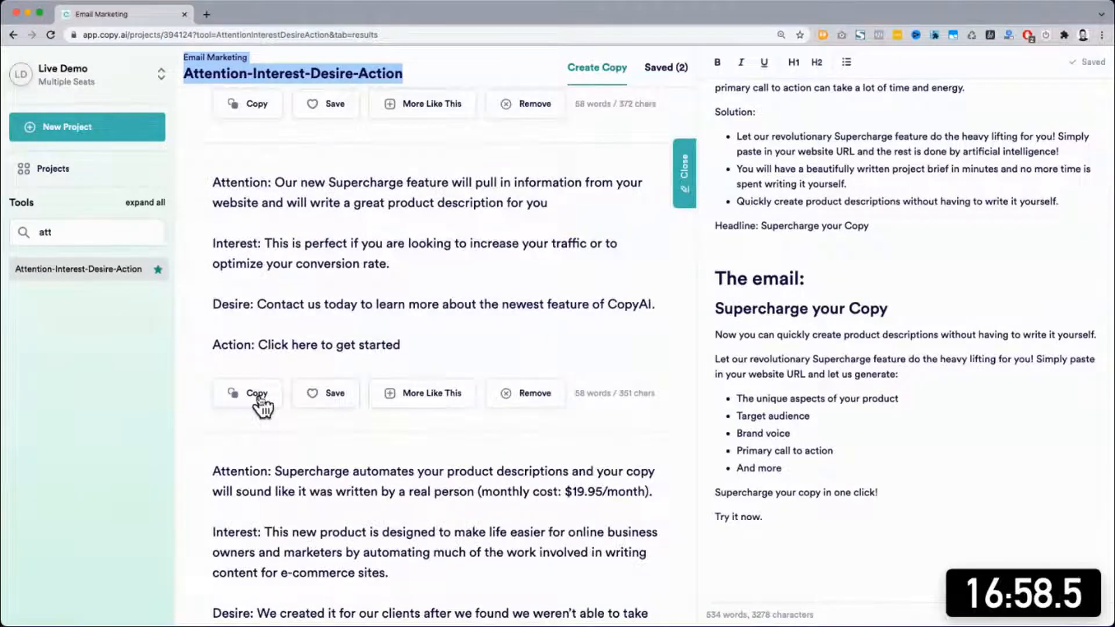
scroll(261, 406, down, 5)
scroll(259, 397, down, 1)
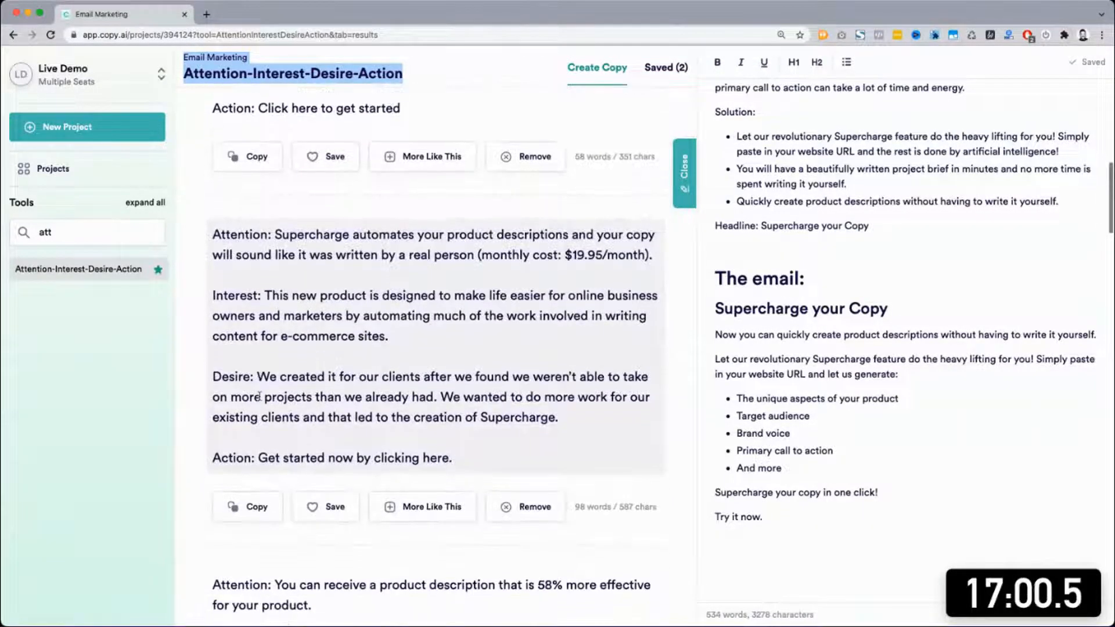
scroll(259, 397, down, 8)
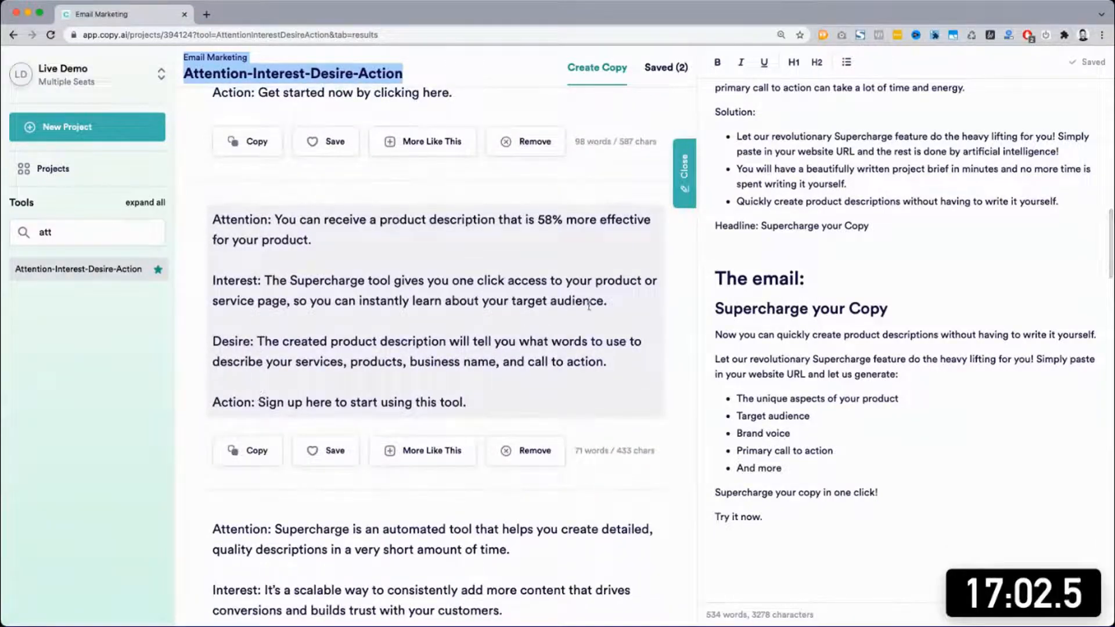
click(262, 344)
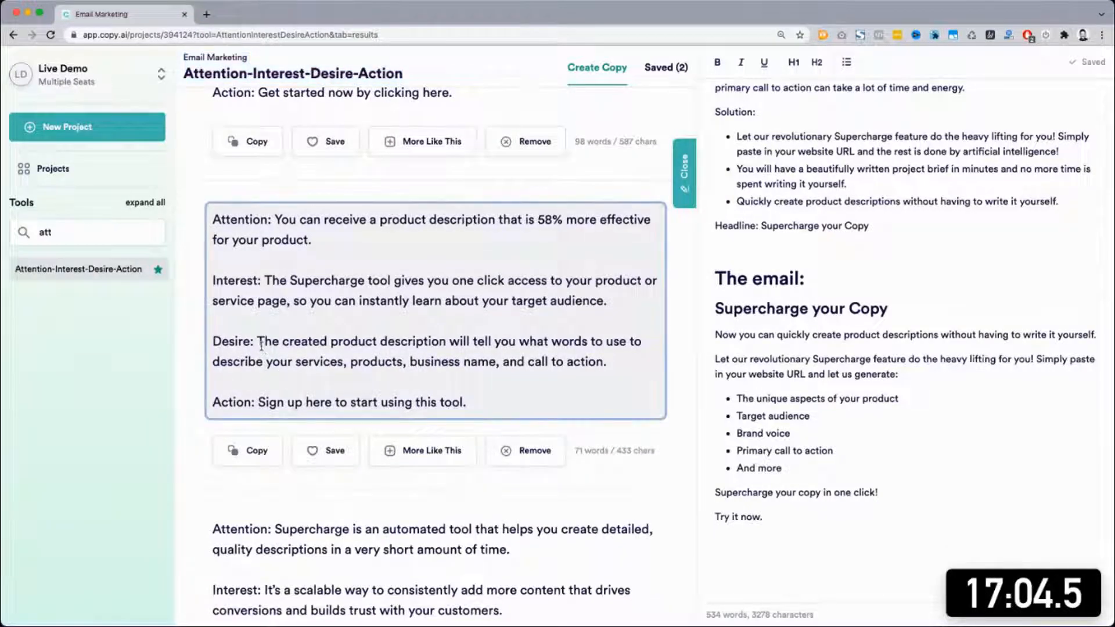
scroll(261, 343, down, 1)
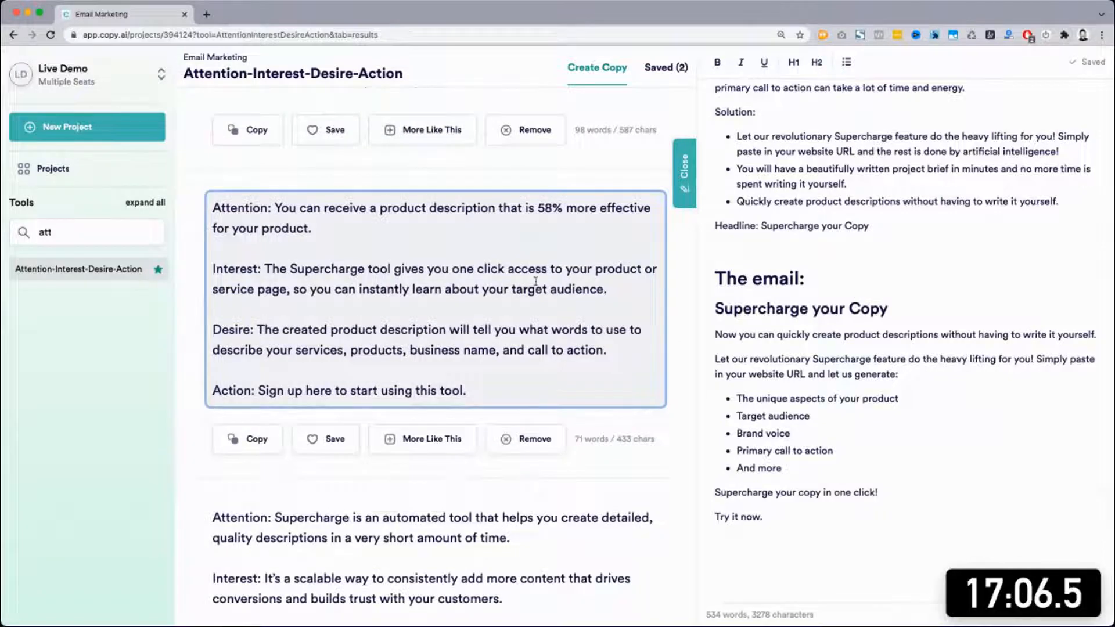
scroll(536, 281, down, 6)
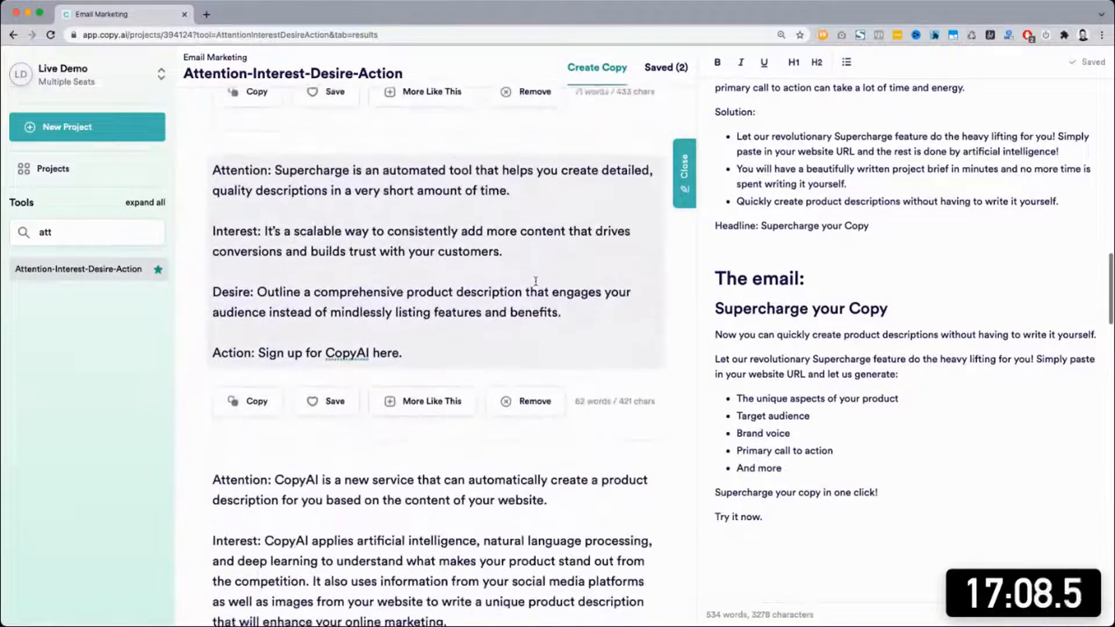
scroll(535, 281, down, 1)
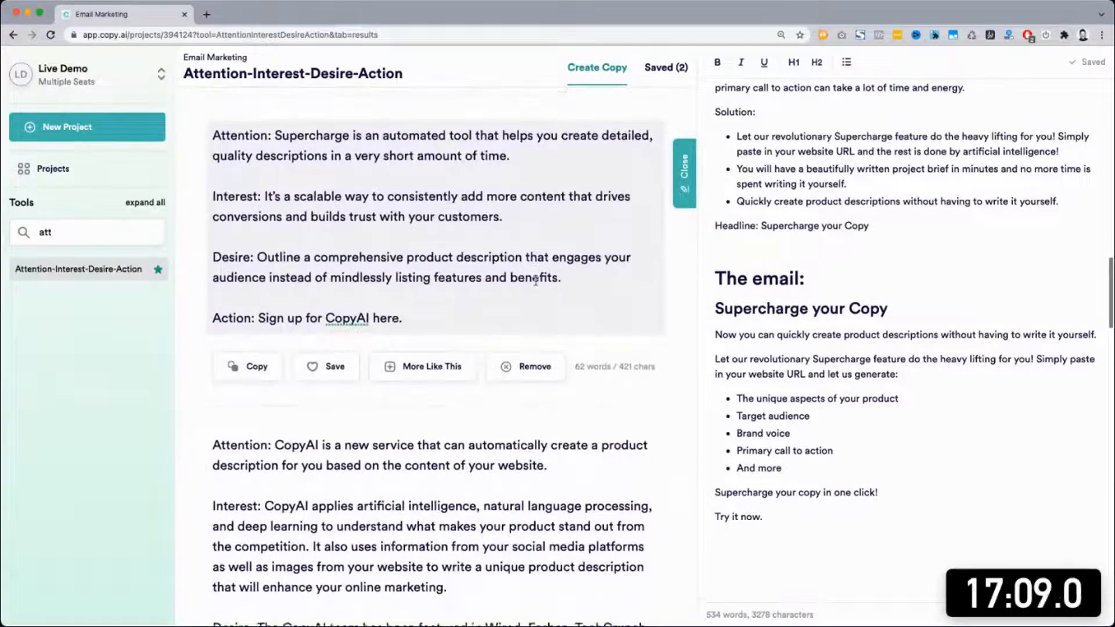
Step: Copy the Attention sentence "Supercharge is an automated tool that helps you create detailed, quality descriptions..." into a new paragraph directly below the email's bulleted list
click(266, 256)
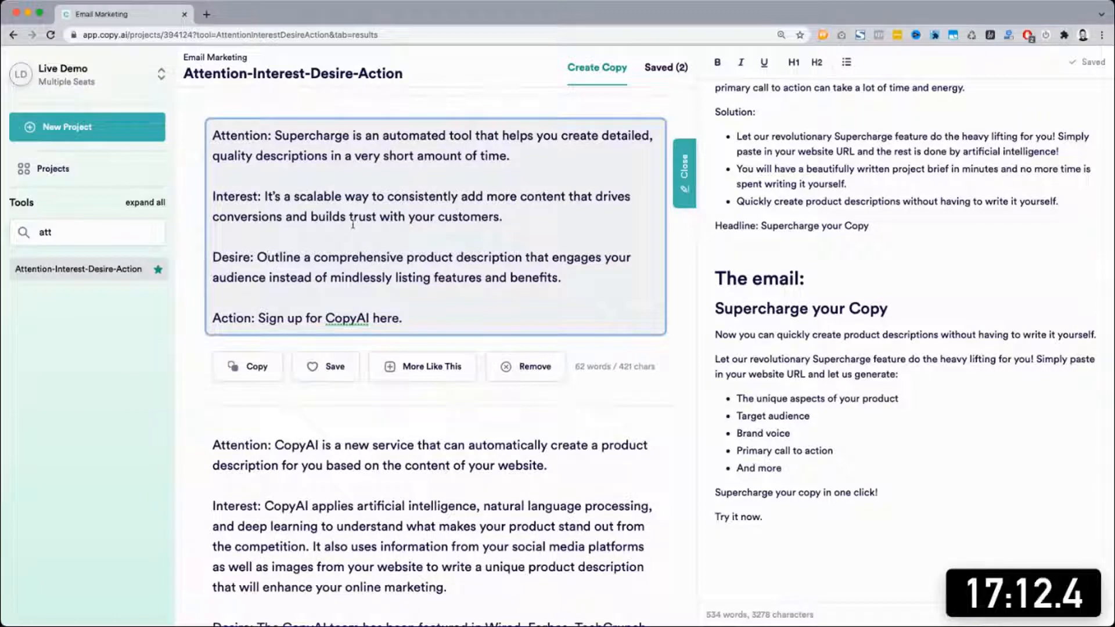
drag(544, 155, 274, 136)
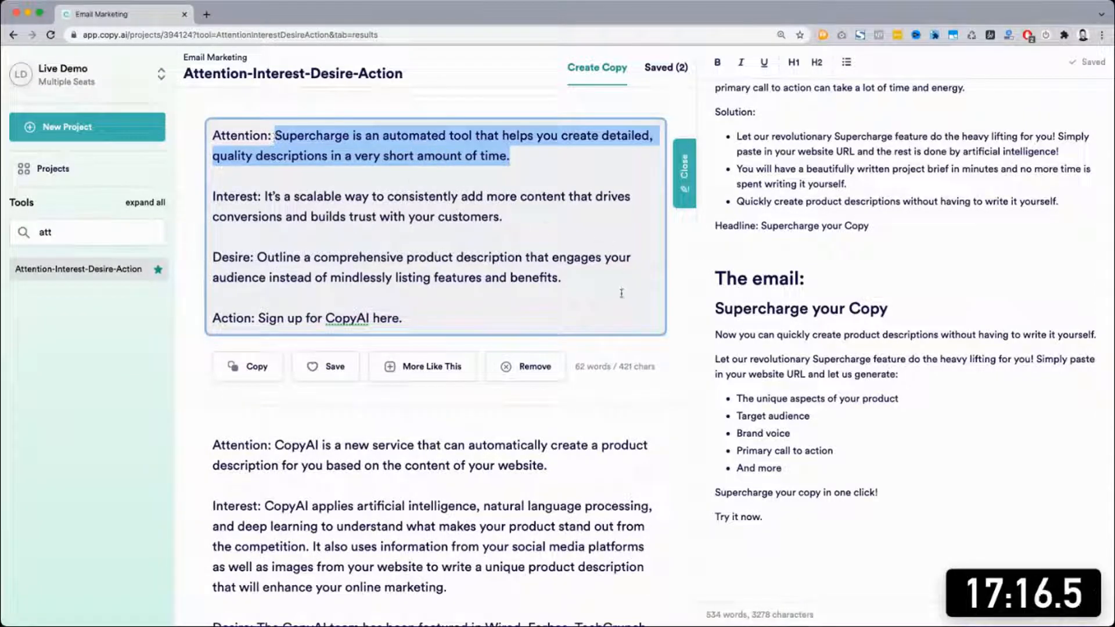
key(super+c)
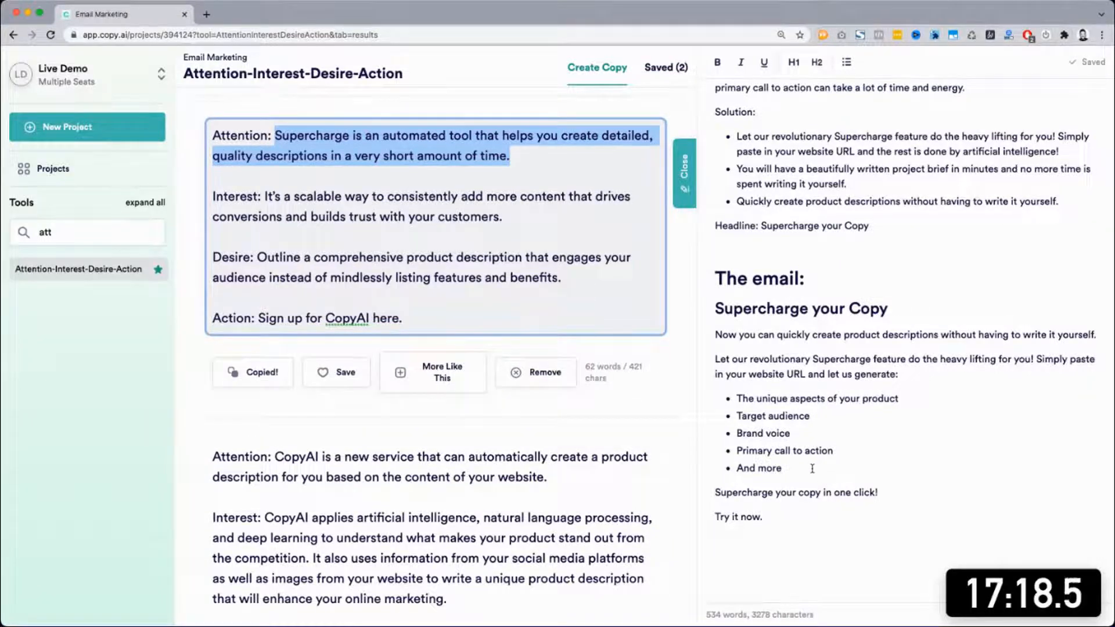
click(812, 468)
key(Return)
key(super+v)
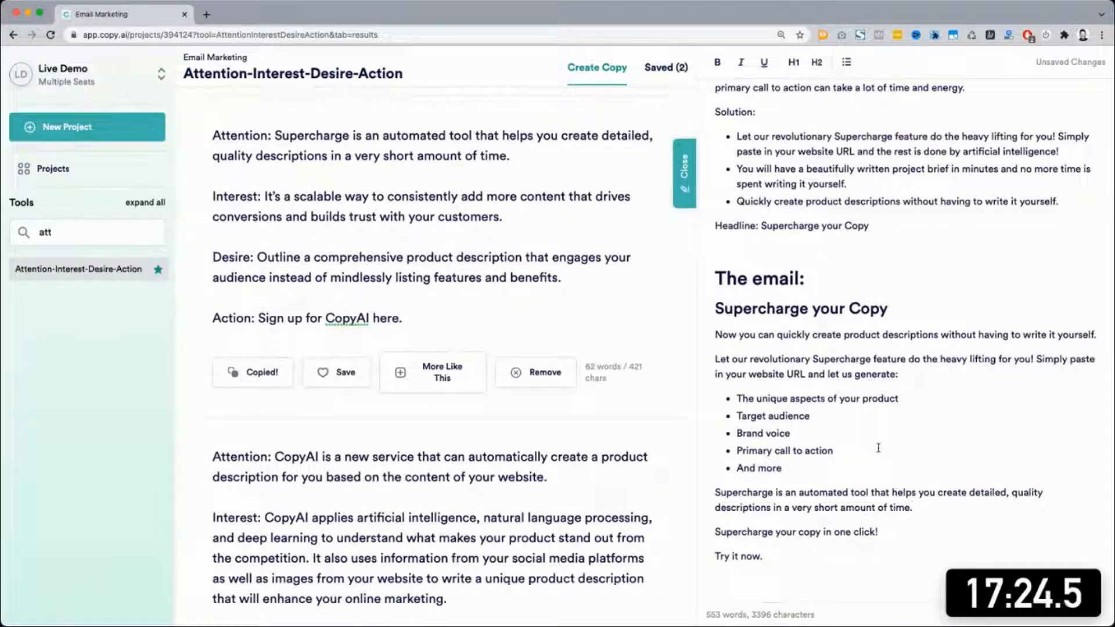
Step: Examine the remaining Attention-Interest-Desire-Action results and the input, pain and solution notes above the email
scroll(878, 447, down, 2)
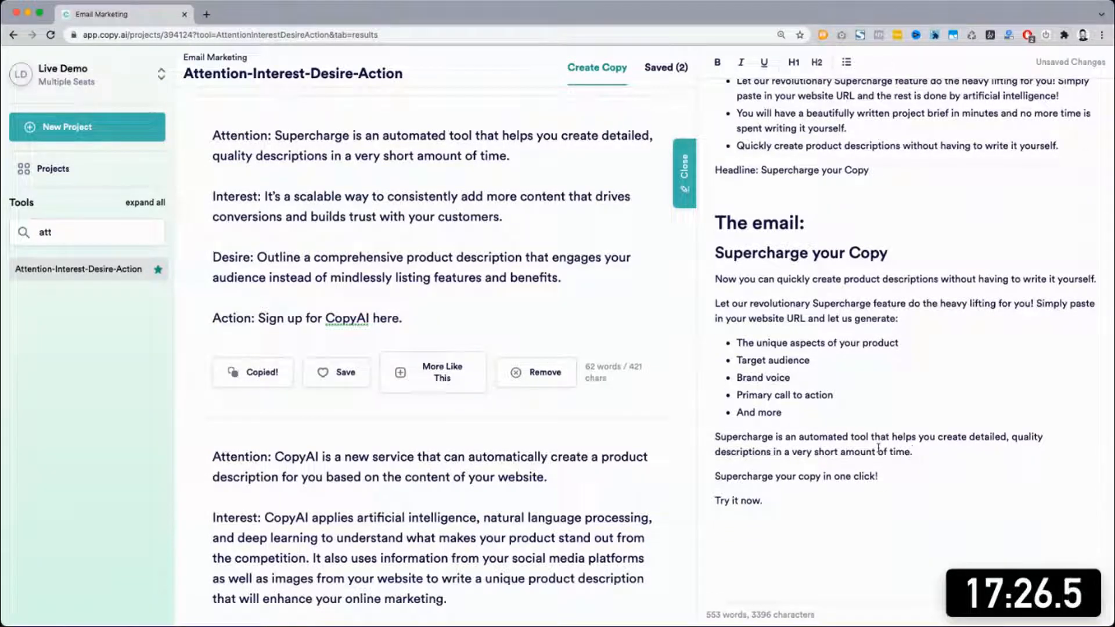
scroll(551, 328, down, 15)
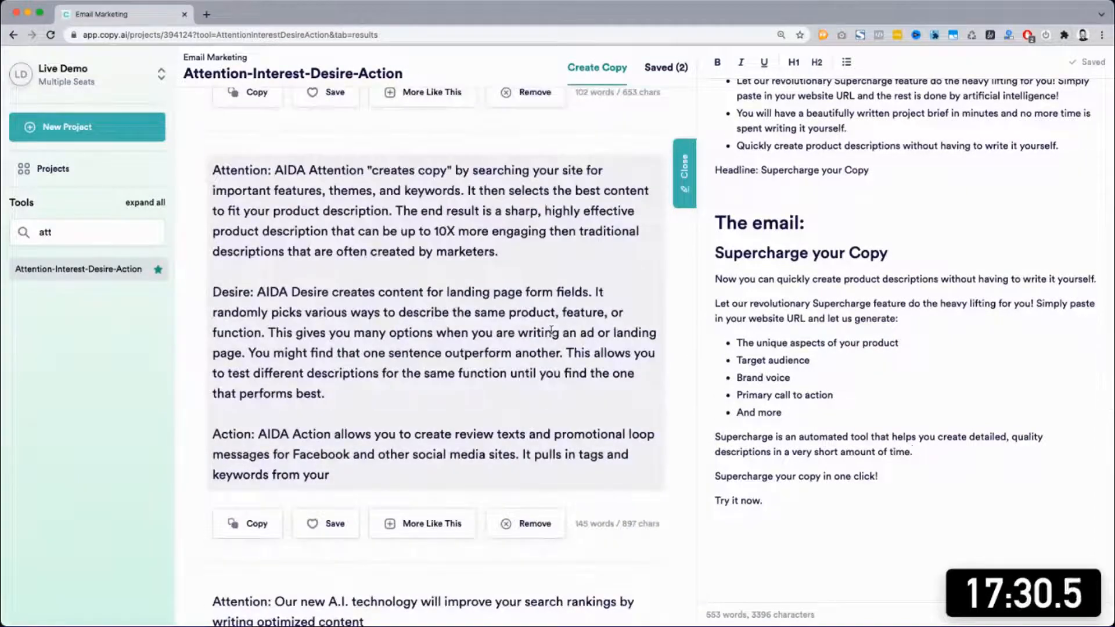
scroll(551, 331, down, 4)
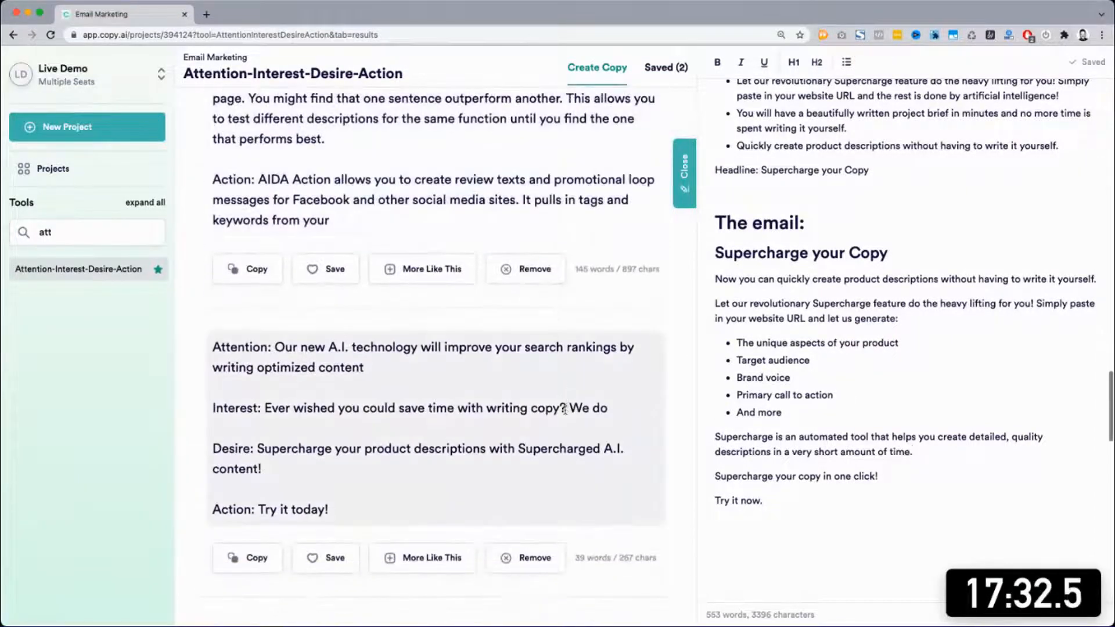
scroll(557, 378, up, 10)
scroll(853, 398, up, 1)
scroll(853, 398, up, 7)
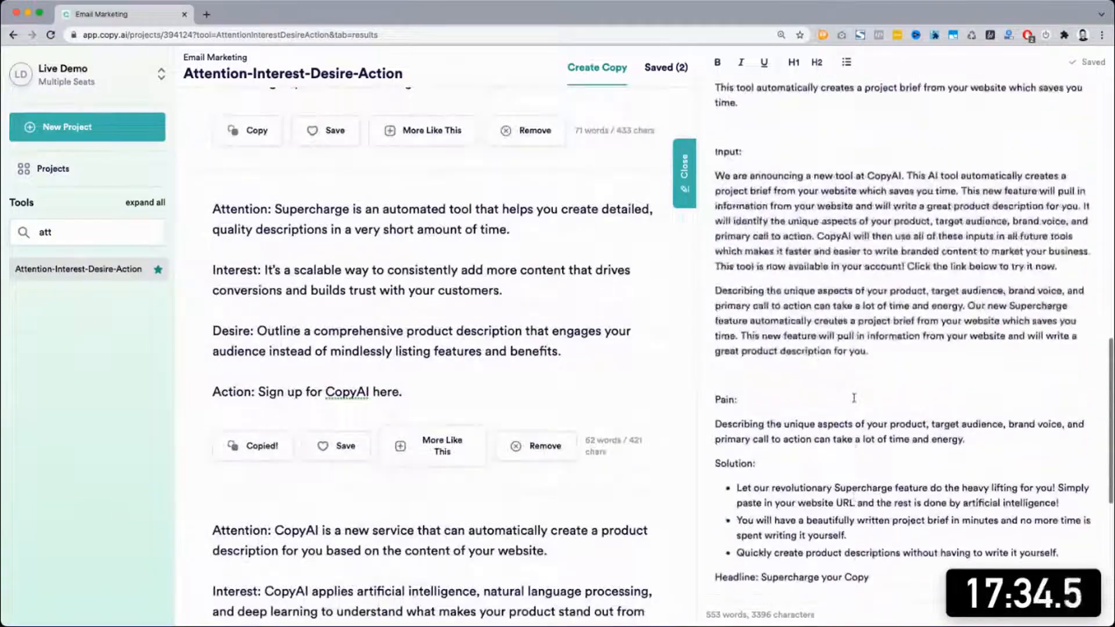
Step: Replace the product description with the Input notes paragraph beginning "We are announcing a new tool at CopyAI" and generate new copy
triple_click(804, 247)
scroll(557, 302, up, 20)
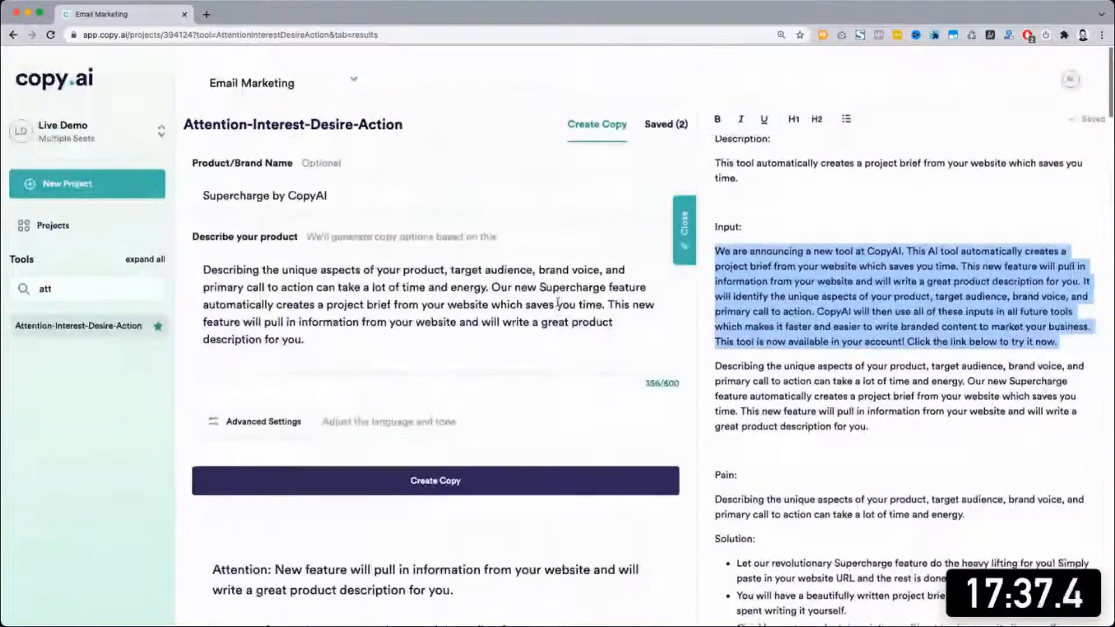
double_click(473, 316)
key(super+a)
key(super+v)
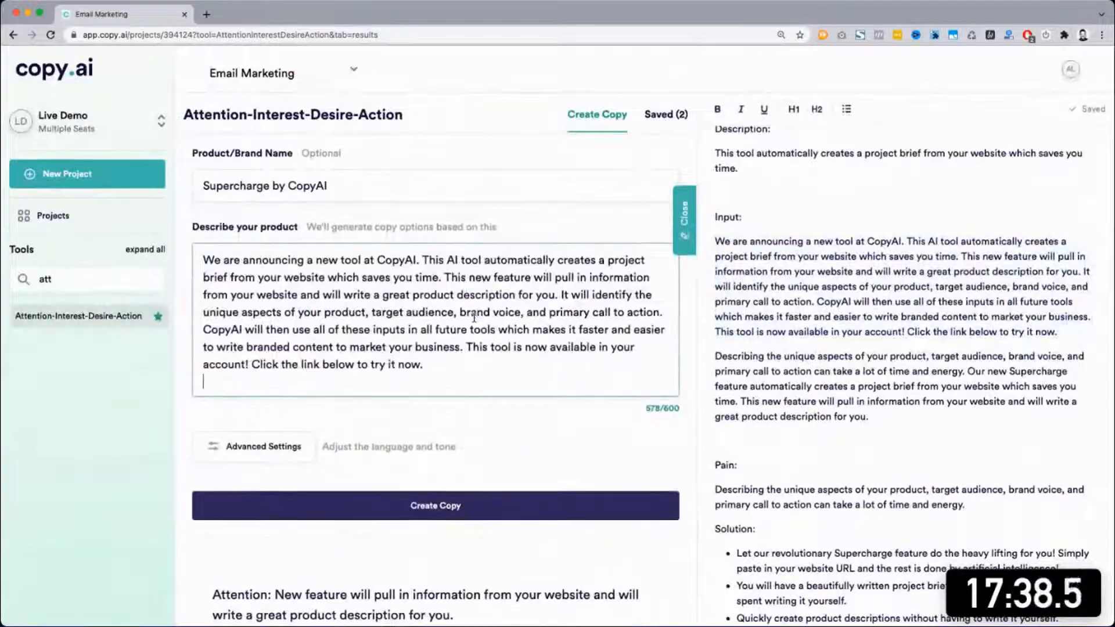
click(472, 492)
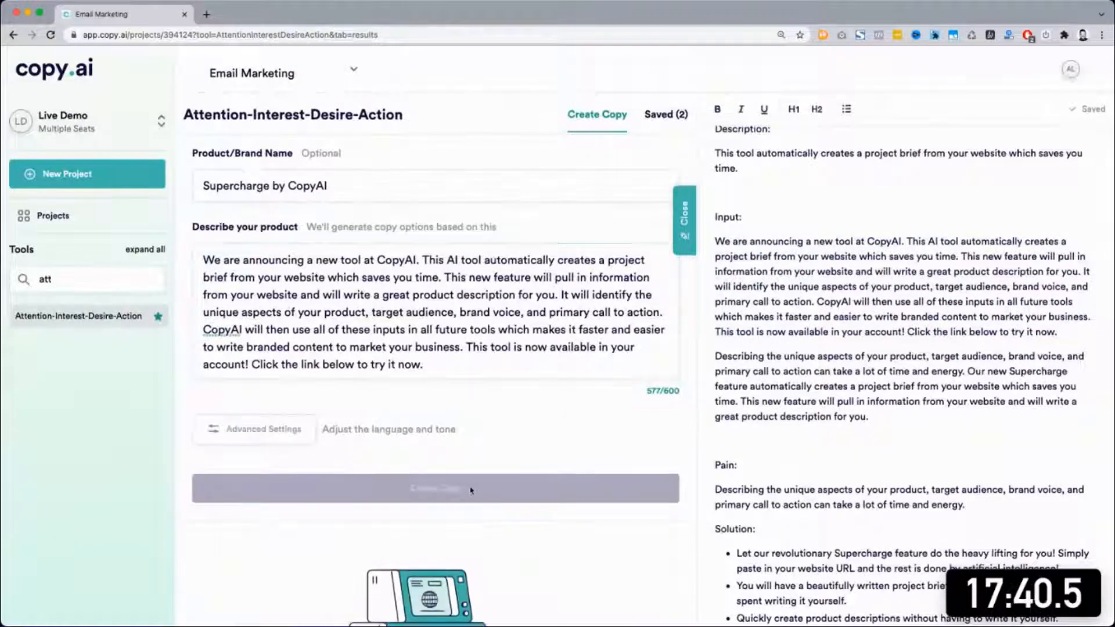
Step: Copy the generated sentence "We're super excited to announce a new tool that we developed which will save you time." into a new paragraph below the email's headline
scroll(842, 457, down, 4)
scroll(842, 456, down, 3)
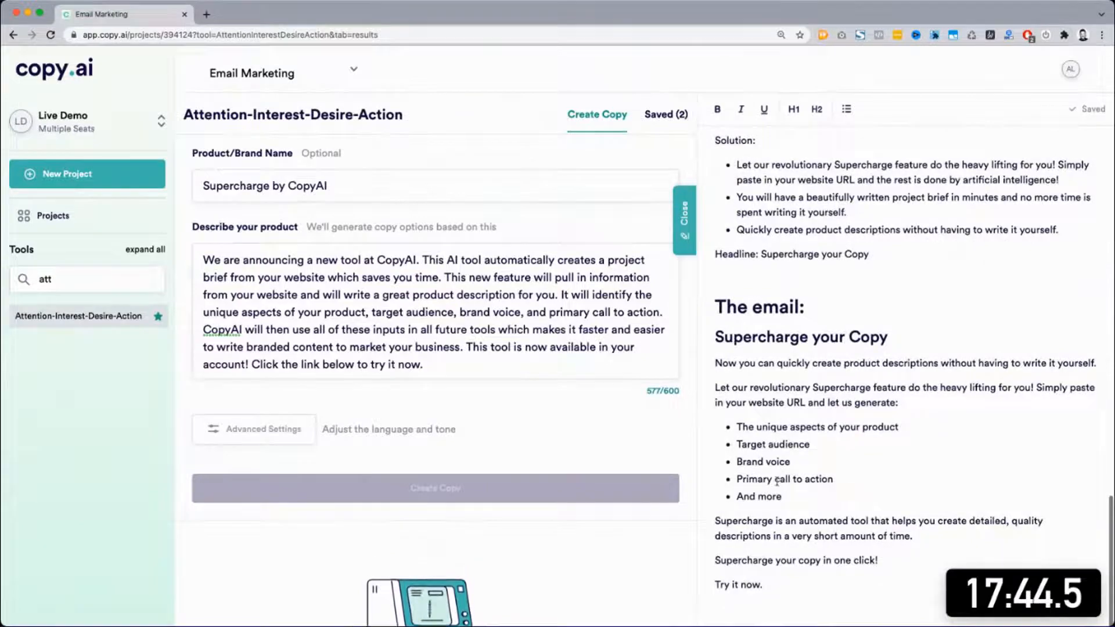
scroll(524, 430, down, 5)
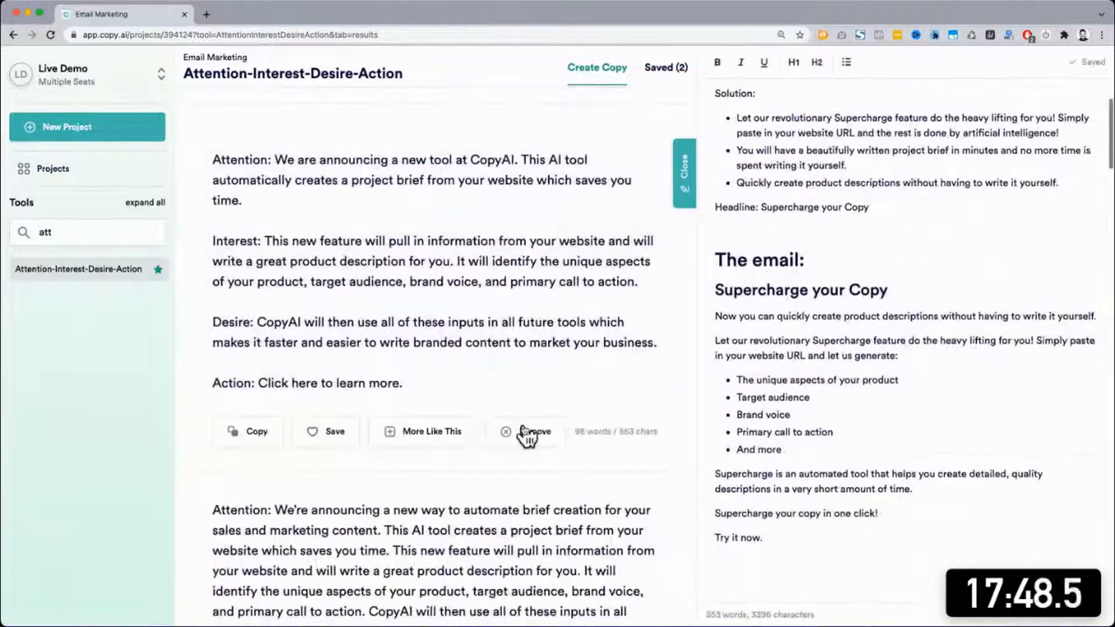
scroll(526, 435, down, 3)
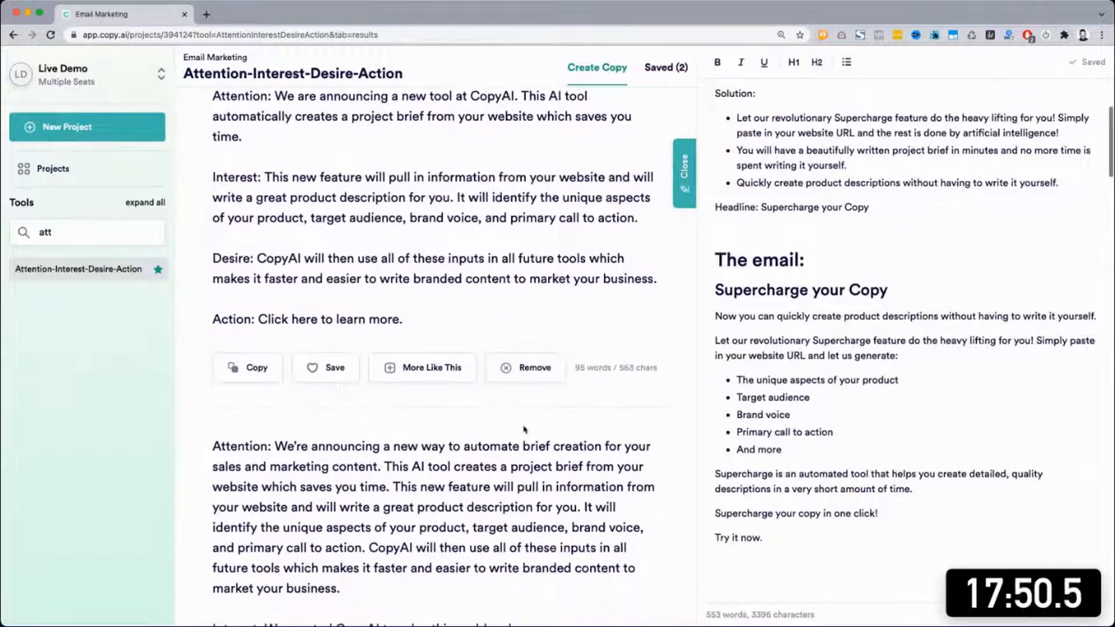
scroll(394, 200, down, 10)
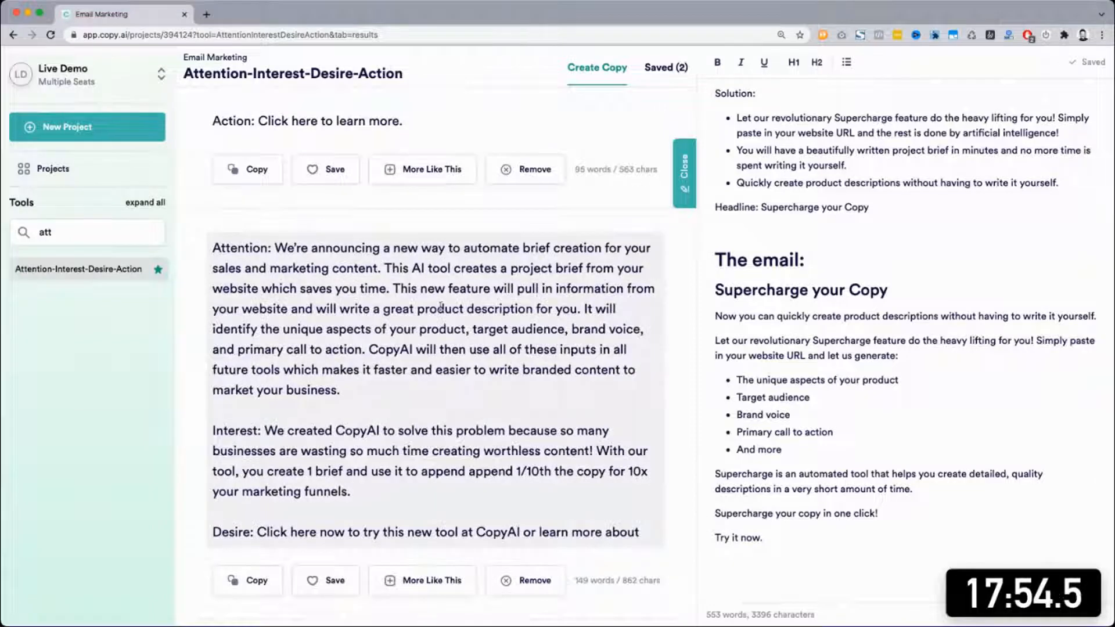
scroll(417, 369, down, 13)
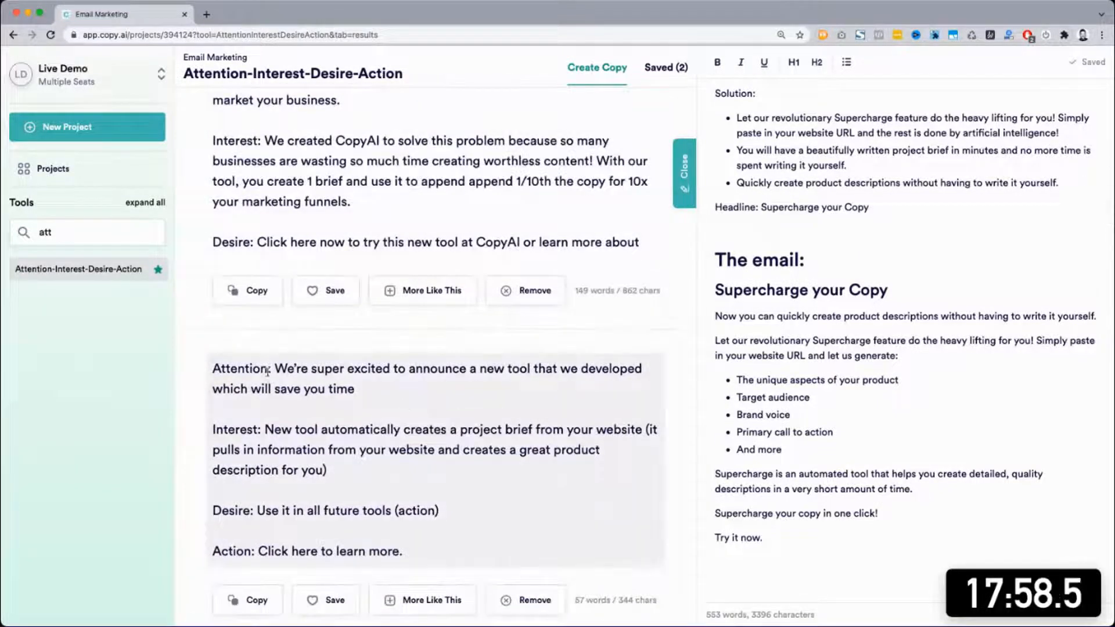
drag(274, 368, 447, 385)
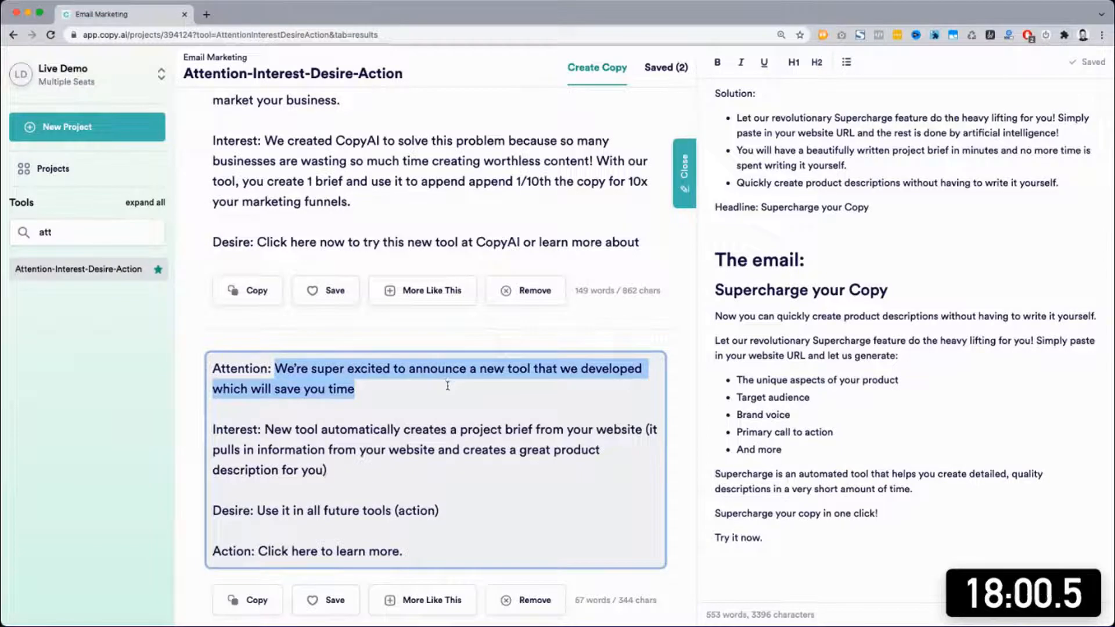
scroll(447, 385, down, 3)
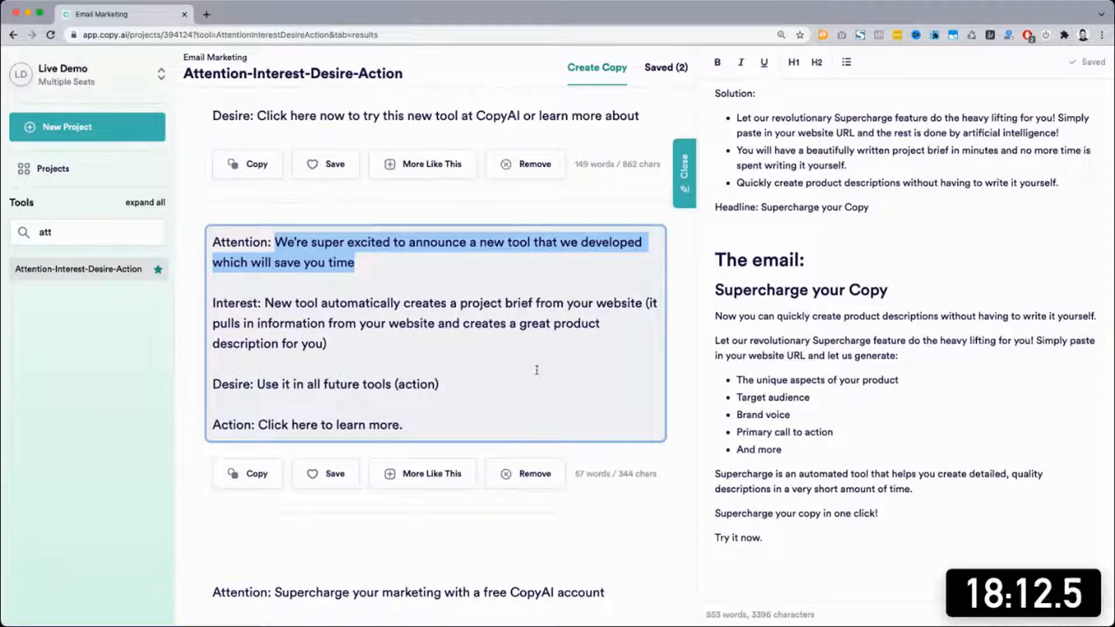
key(super+c)
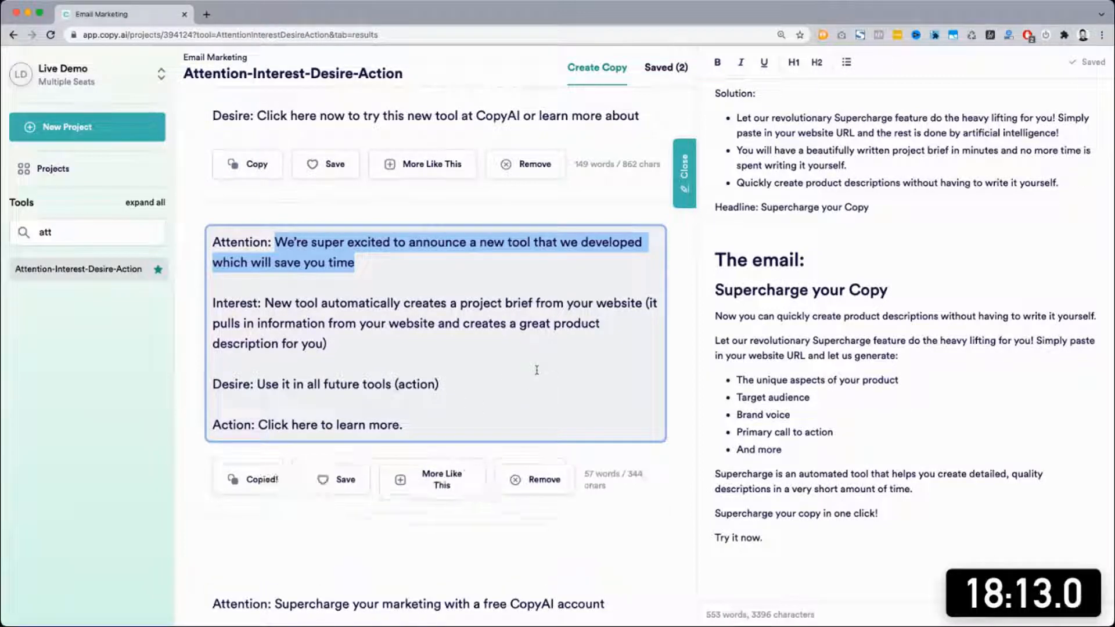
click(919, 288)
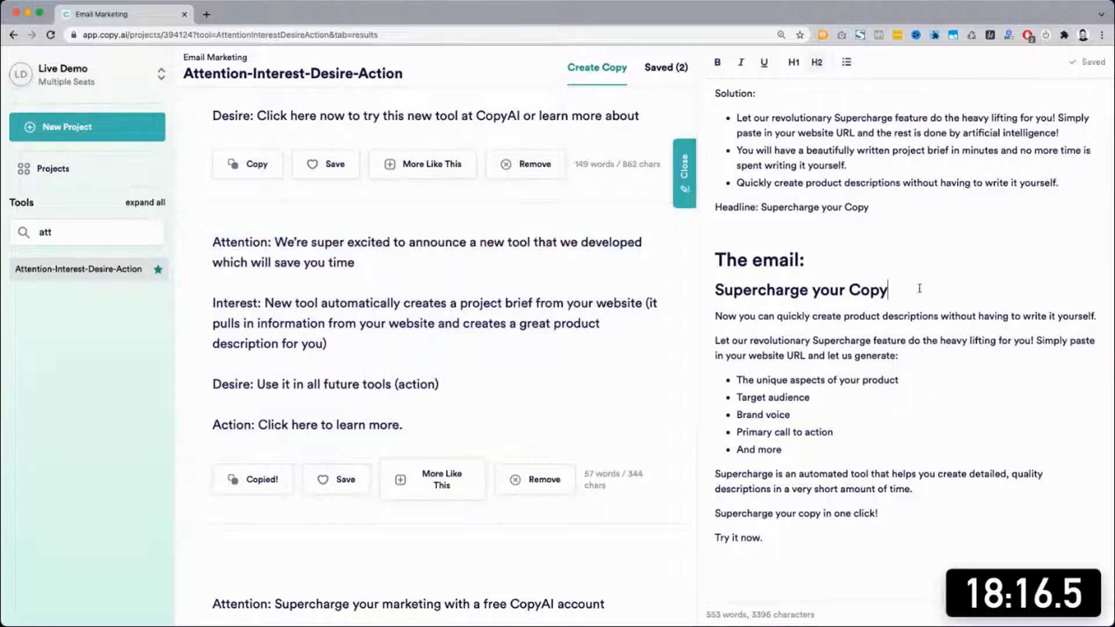
key(Return)
key(super+v)
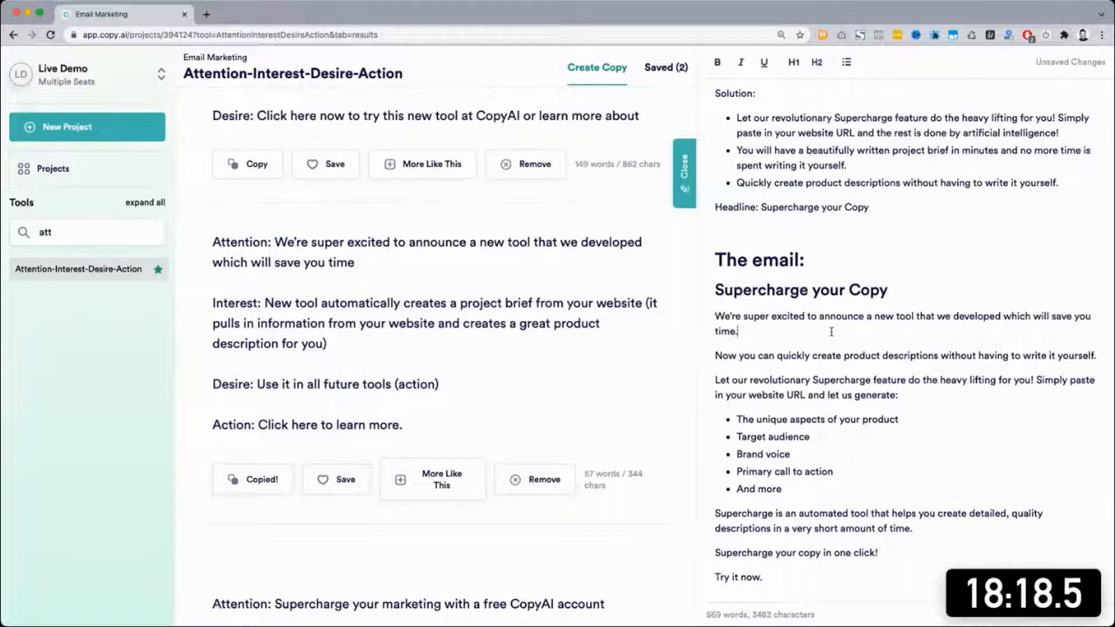
Step: Review the product description given to the Attention-Interest-Desire-Action tool against the email outline's questions on key action, benefit and most important elements
triple_click(268, 76)
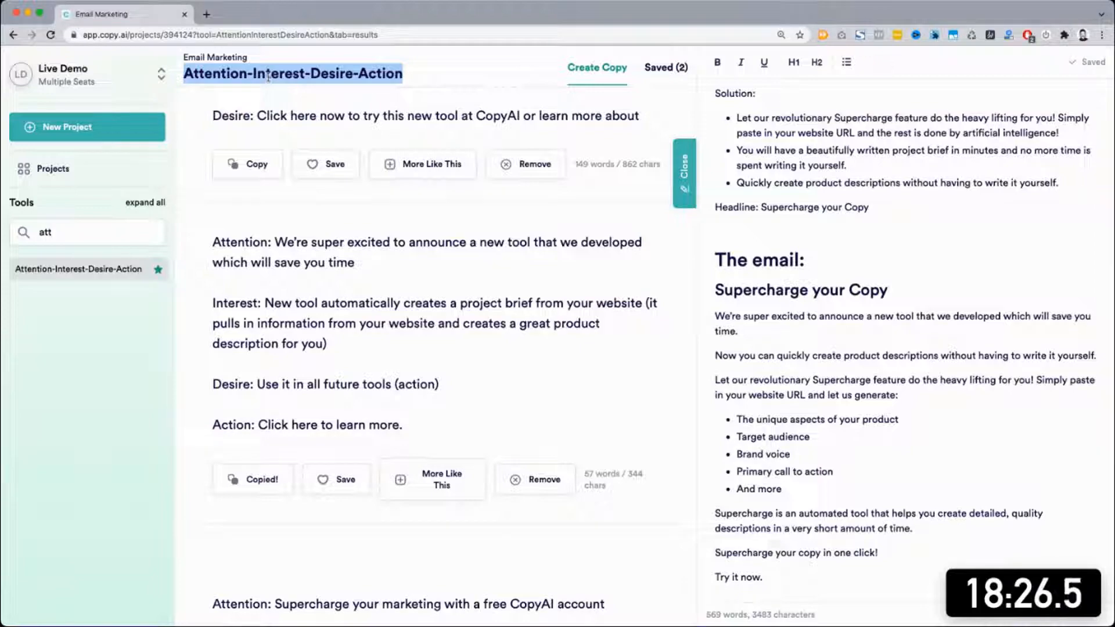
scroll(342, 375, up, 1)
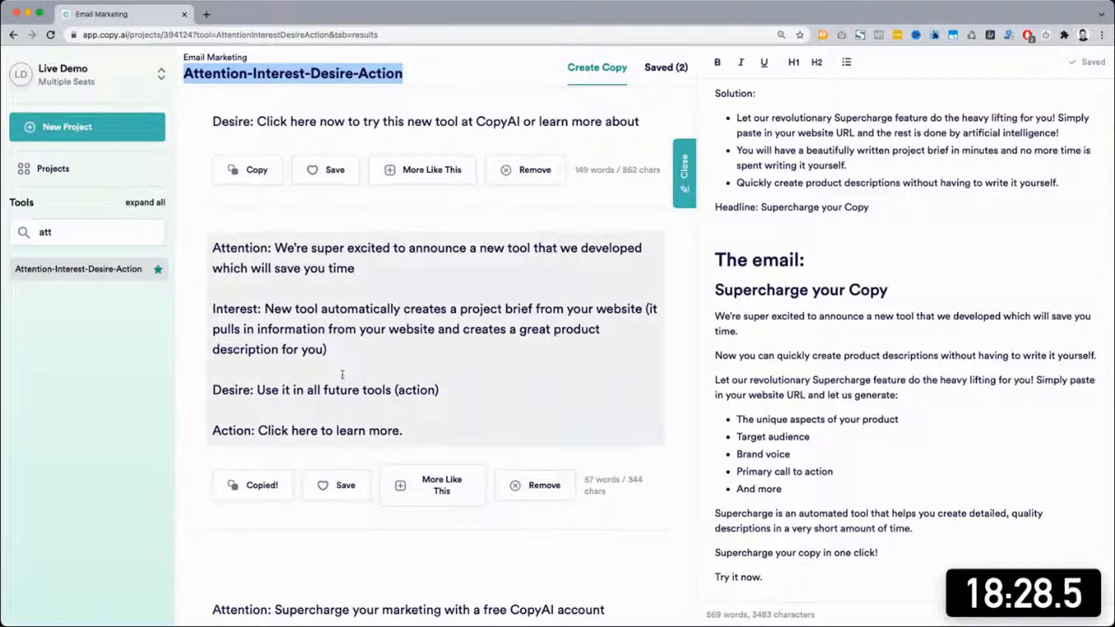
scroll(343, 375, up, 10)
triple_click(387, 350)
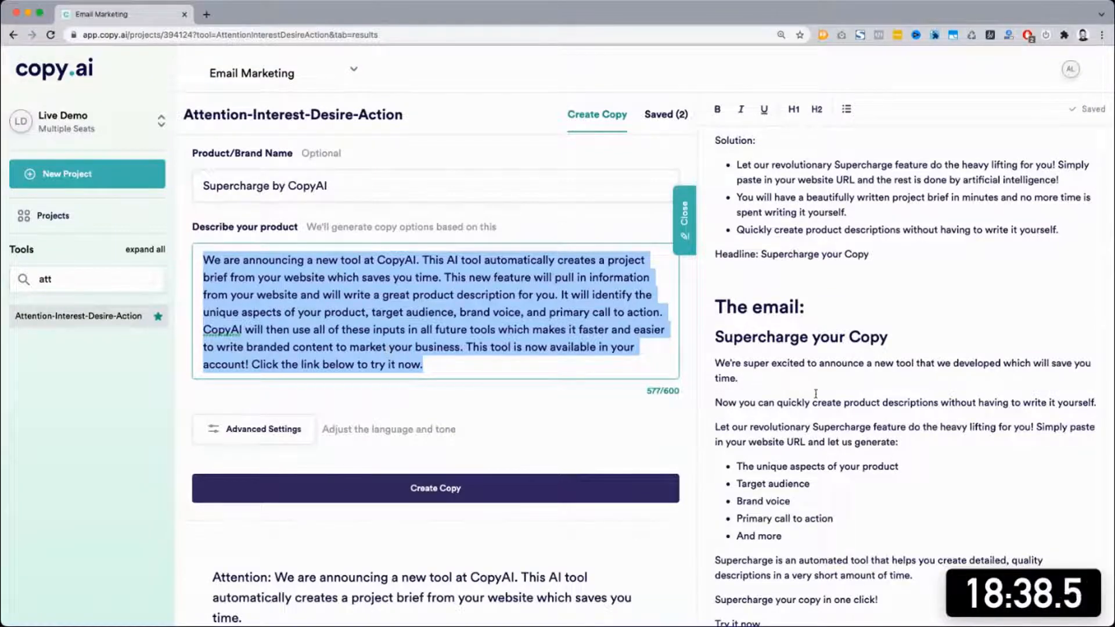
scroll(815, 394, up, 15)
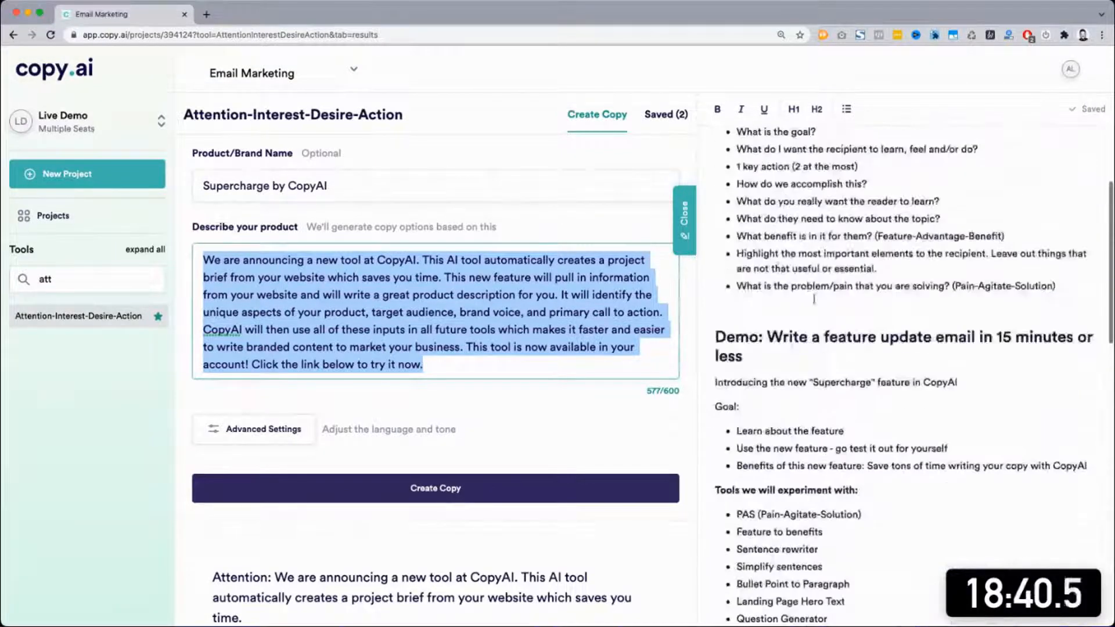
scroll(765, 247, up, 2)
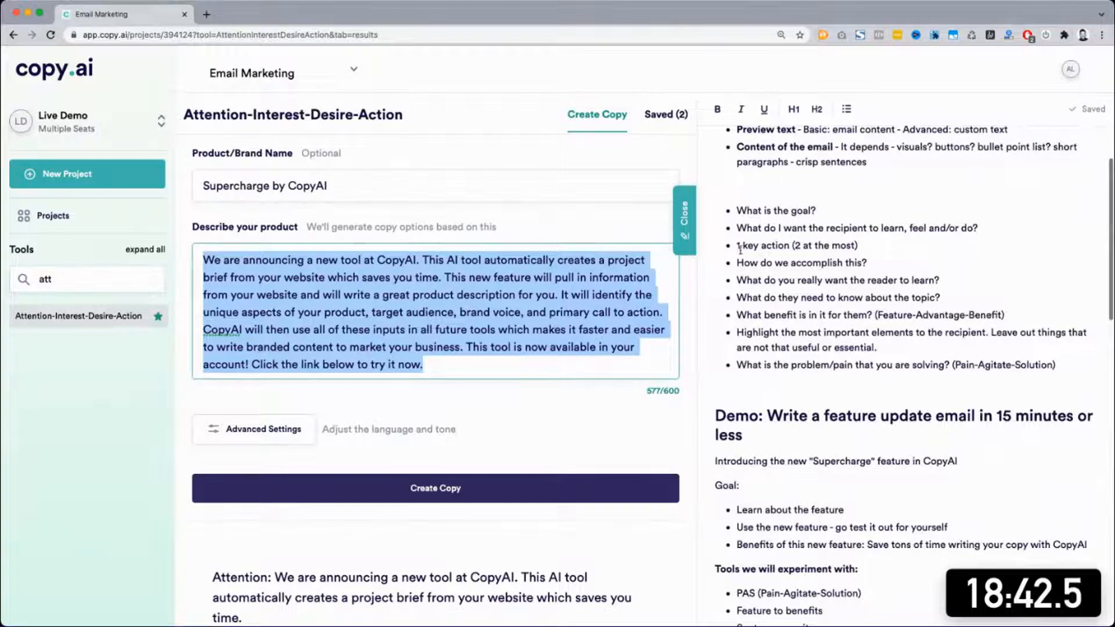
drag(738, 246, 878, 314)
click(878, 314)
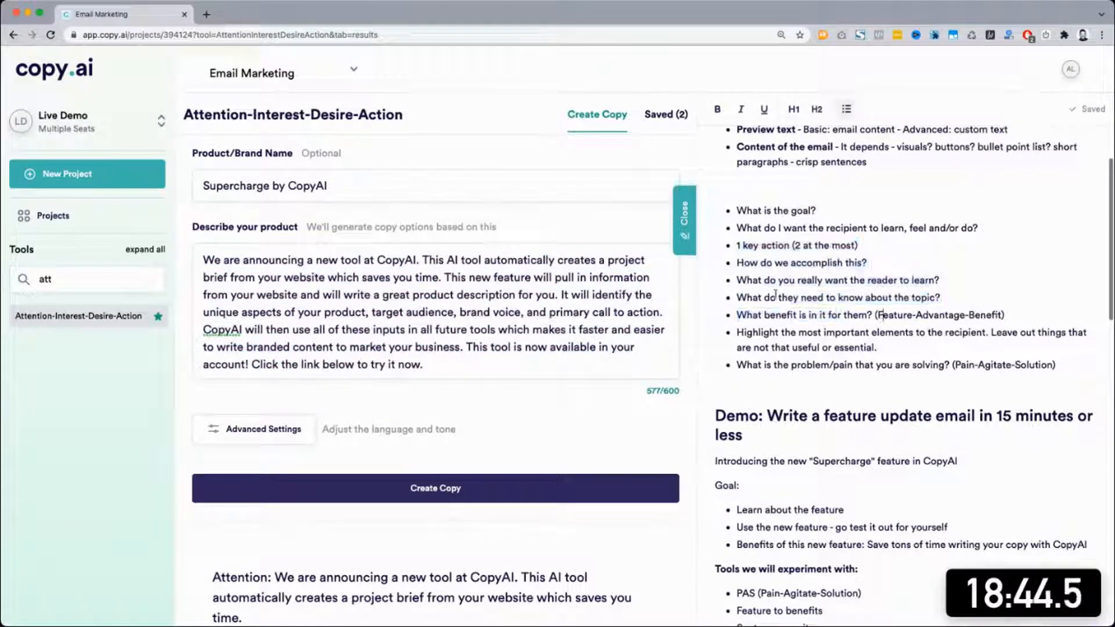
drag(737, 315, 859, 320)
drag(758, 333, 978, 334)
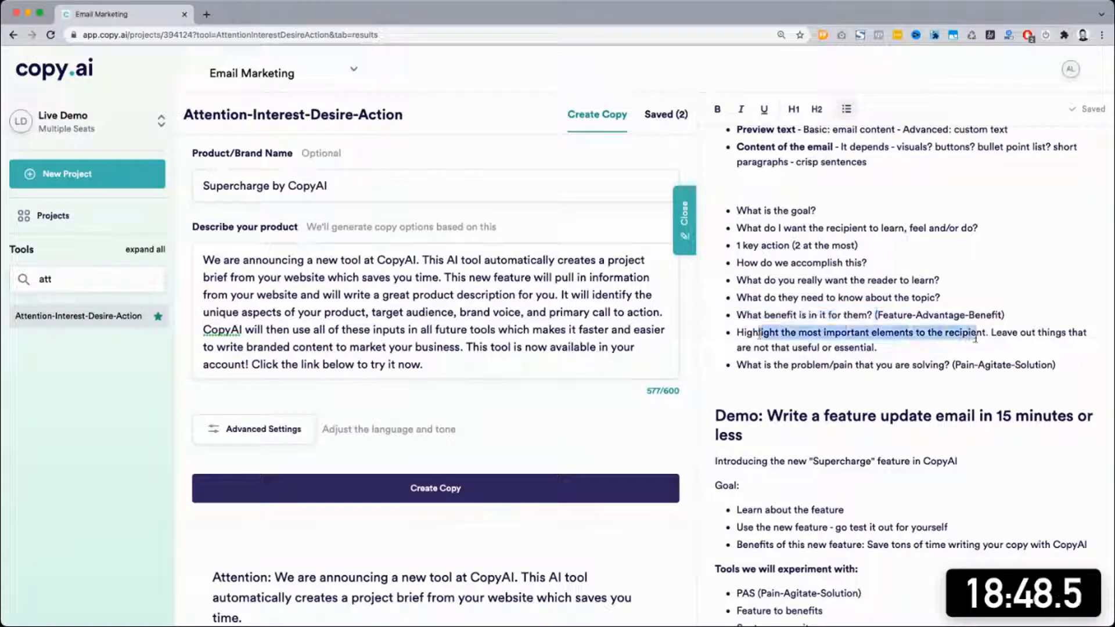
scroll(967, 341, up, 3)
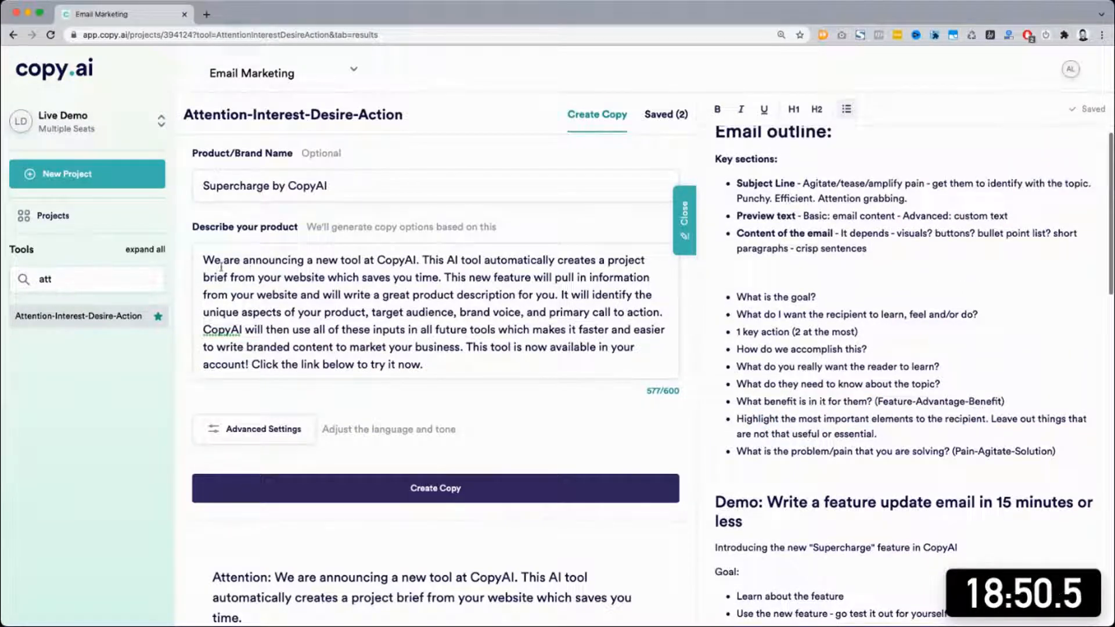
drag(214, 261, 451, 386)
Step: Find the generated result beginning "Attention: CopyAI has launched a new tool that will save you time" and save it
scroll(451, 386, down, 6)
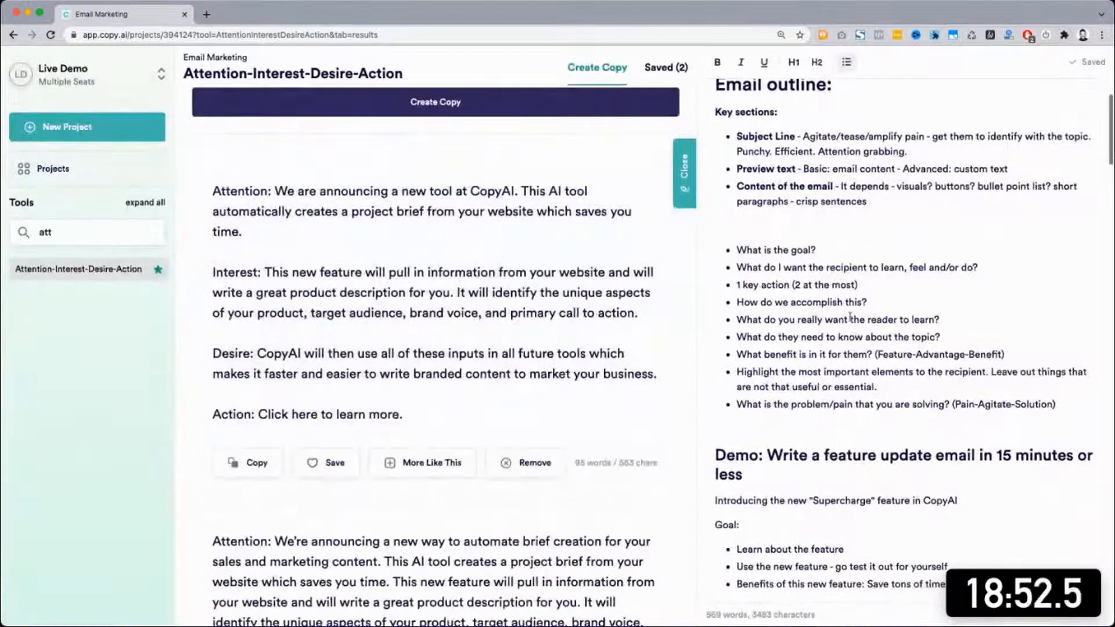
scroll(836, 425, down, 5)
scroll(529, 396, down, 10)
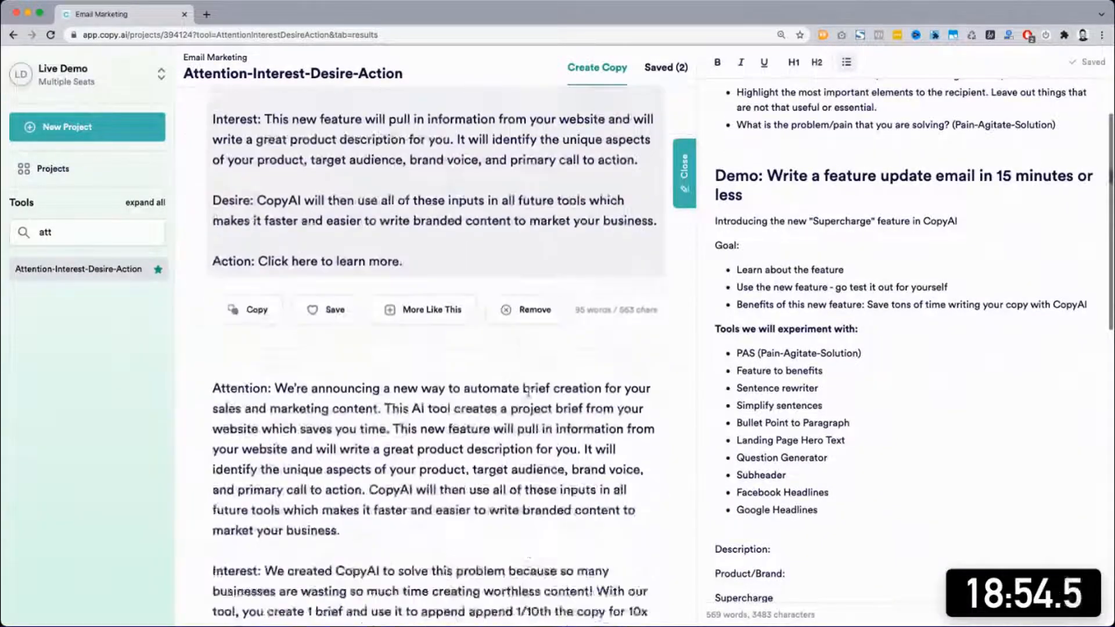
scroll(530, 395, down, 11)
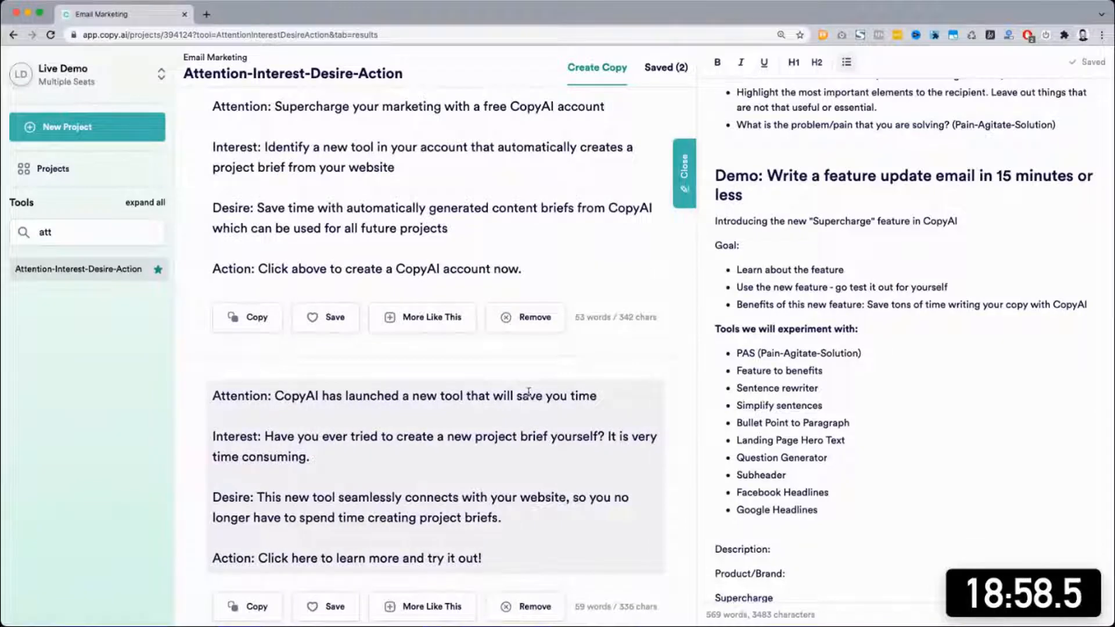
scroll(528, 393, down, 1)
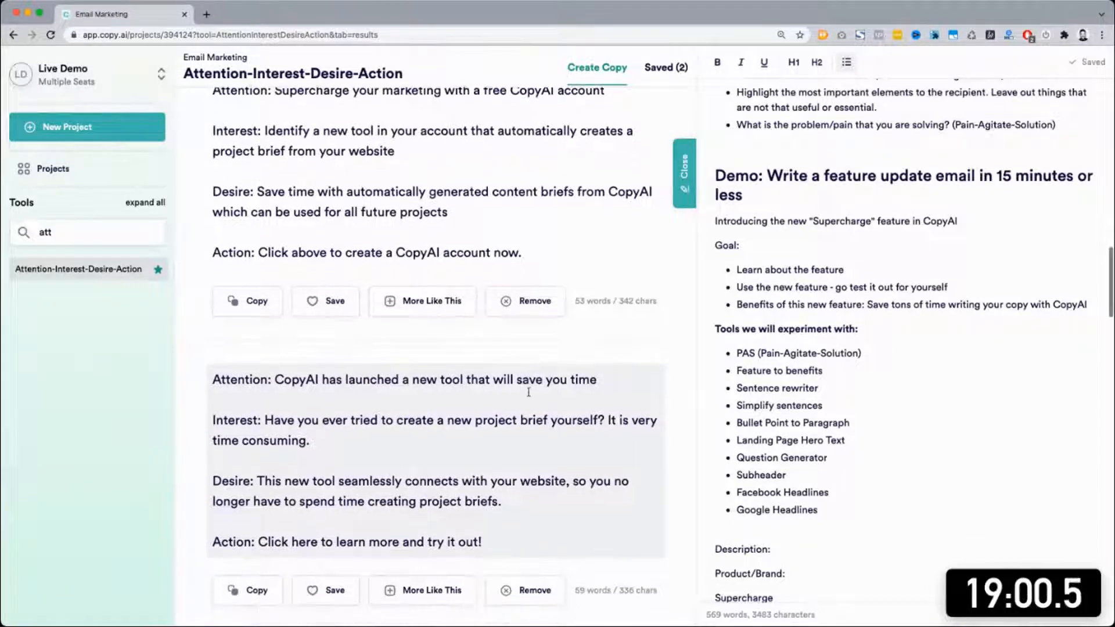
click(259, 192)
drag(296, 191, 436, 193)
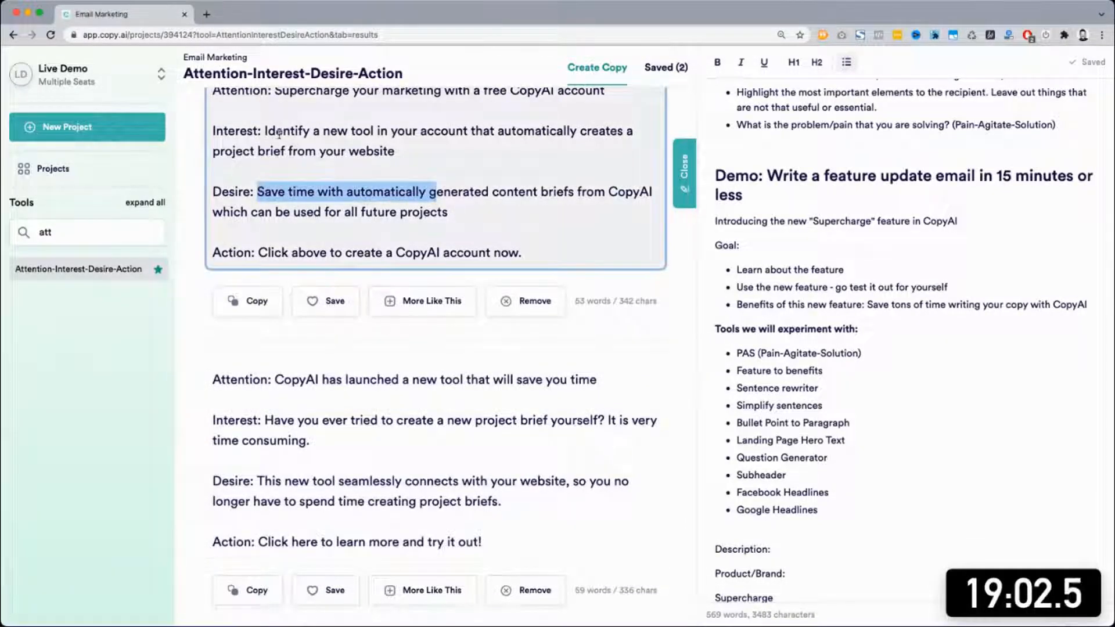
scroll(328, 344, down, 5)
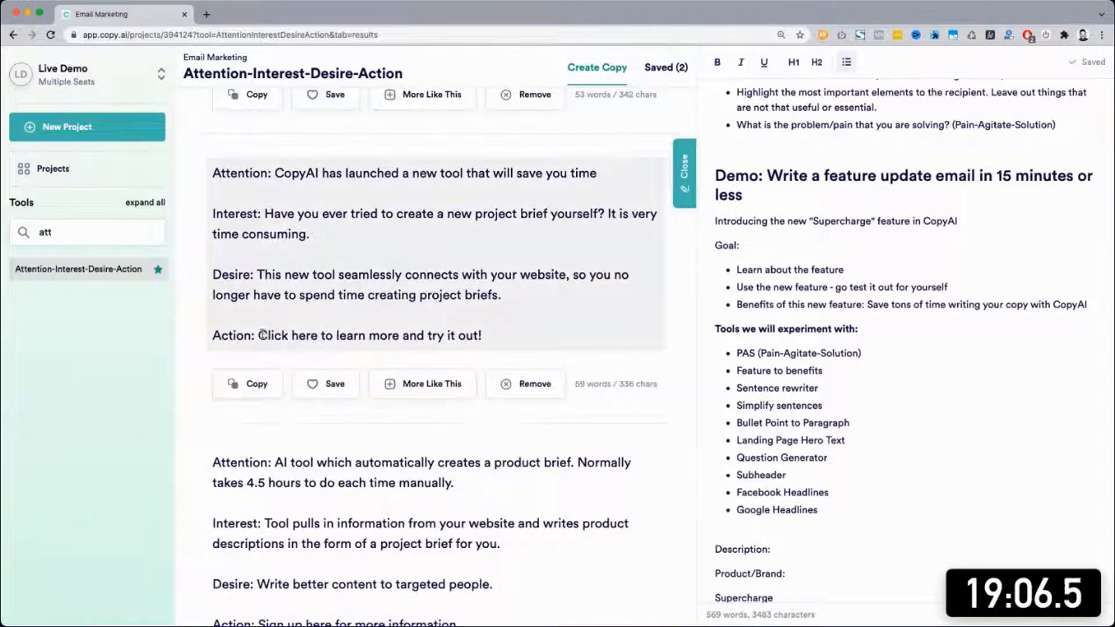
drag(259, 336, 505, 332)
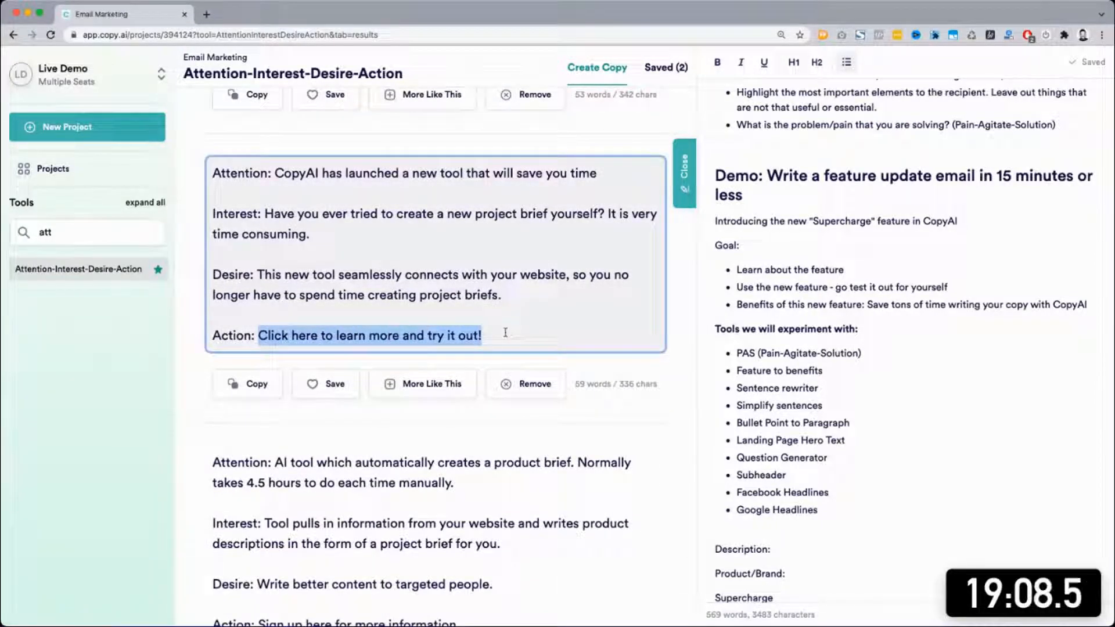
click(492, 259)
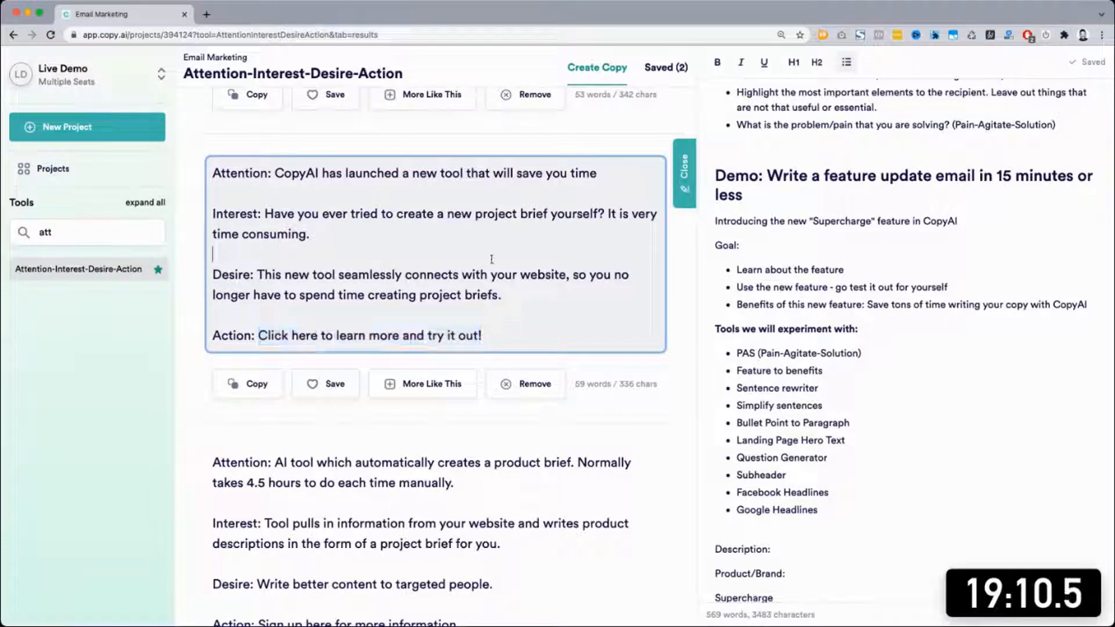
drag(284, 173, 610, 182)
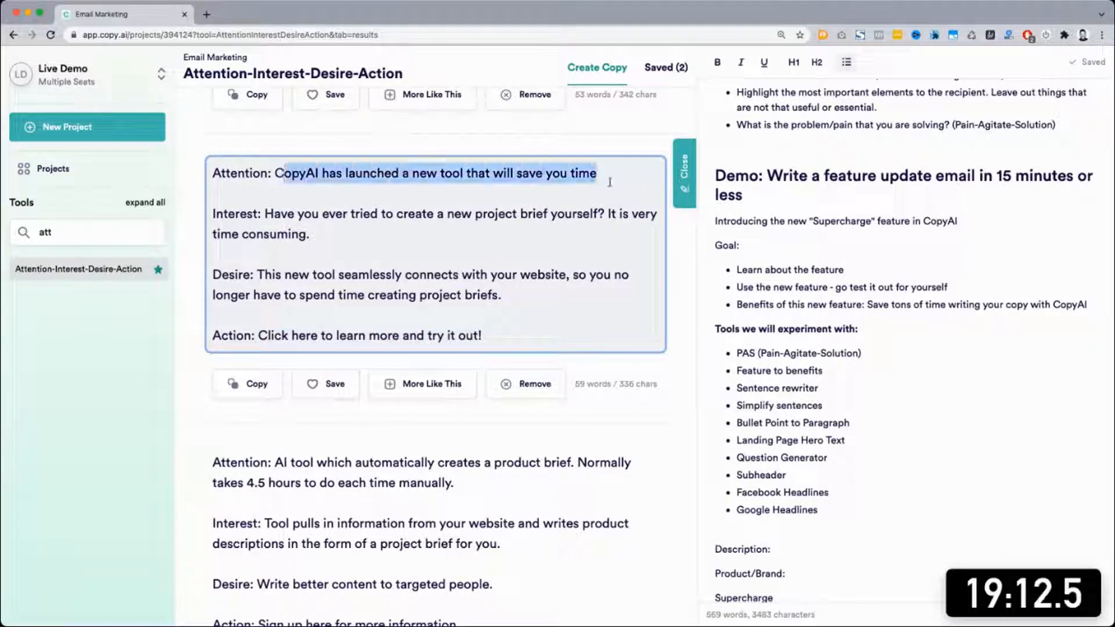
click(610, 181)
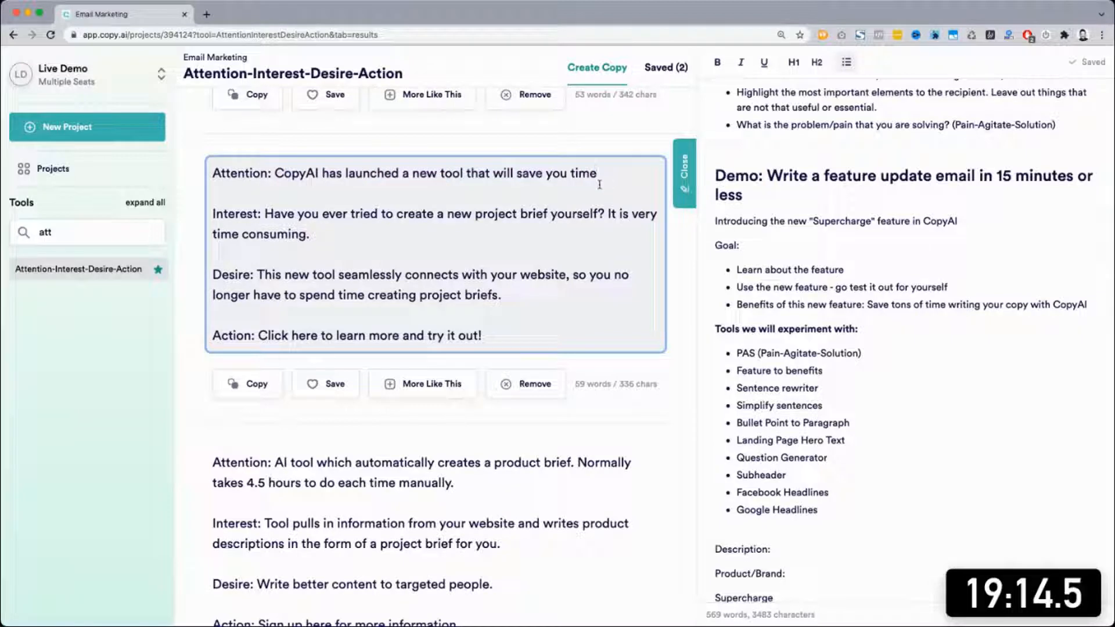
click(340, 386)
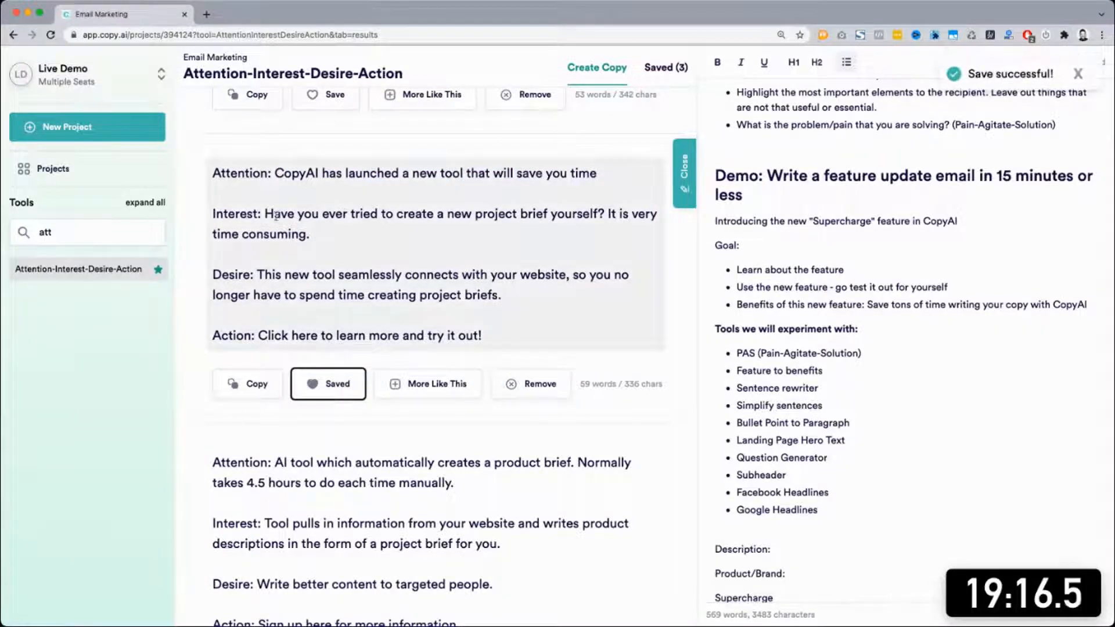
Step: Reread the Interest, Desire and Attention lines of the saved result about the new project brief tool
drag(264, 214, 329, 238)
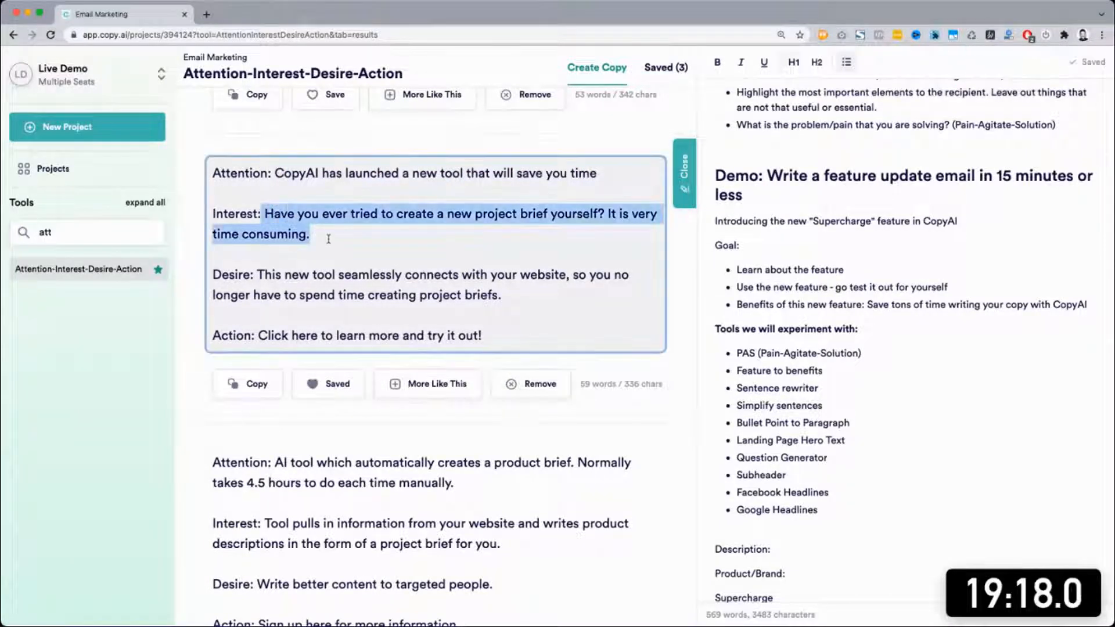
click(270, 279)
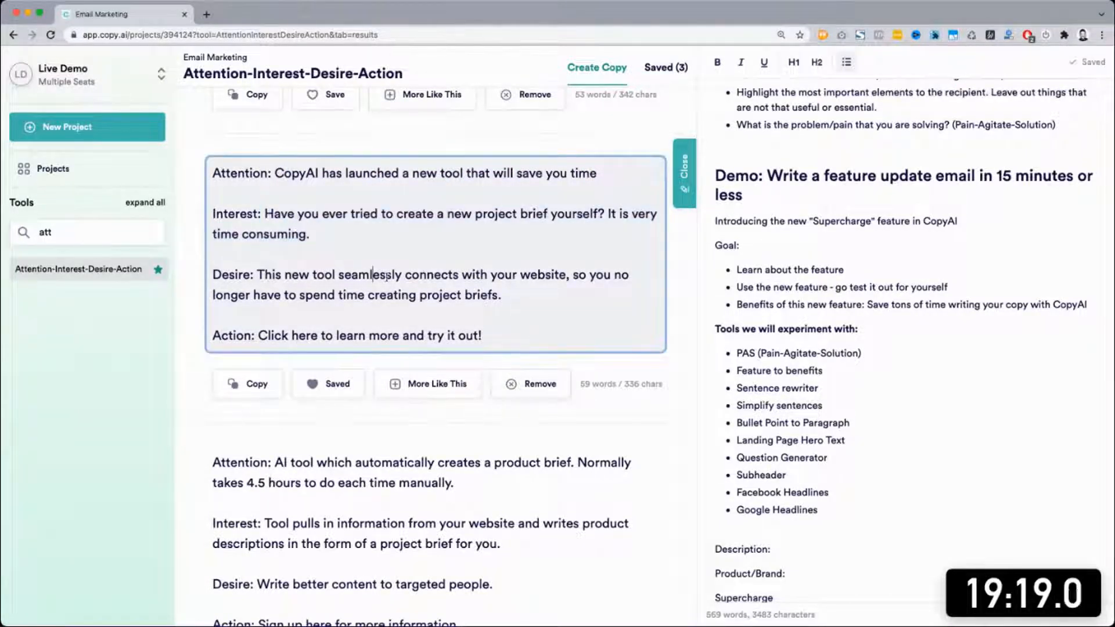
click(404, 195)
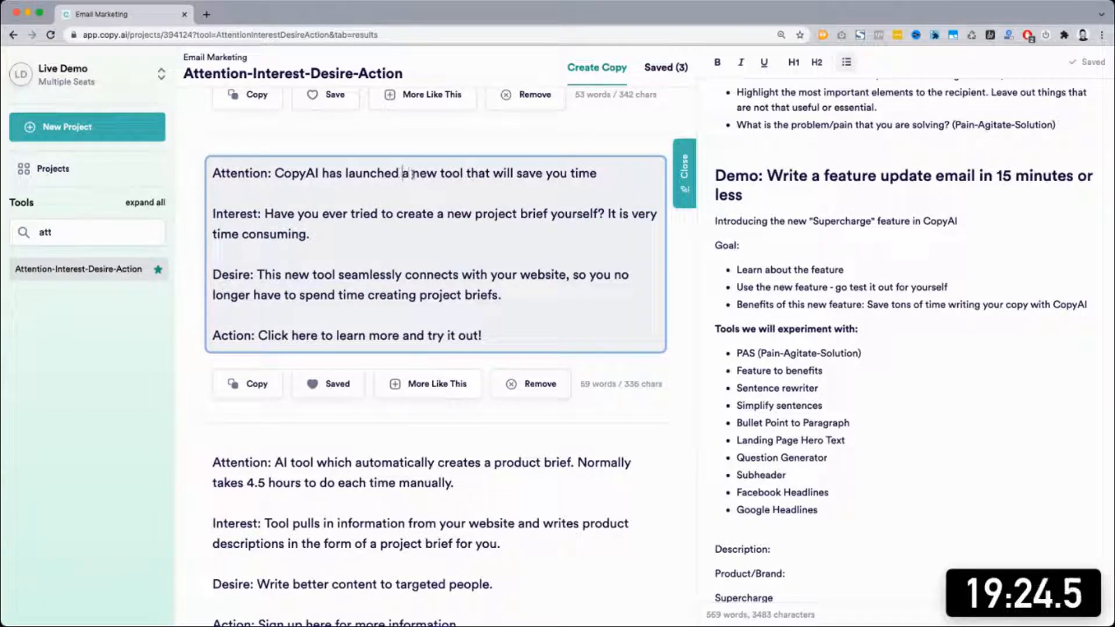
Step: Copy "a new tool that will save you time" from the saved result into a new line under "The email:" and capitalize its first letter
drag(403, 173, 596, 174)
key(ctrl+c)
click(783, 368)
scroll(784, 369, down, 15)
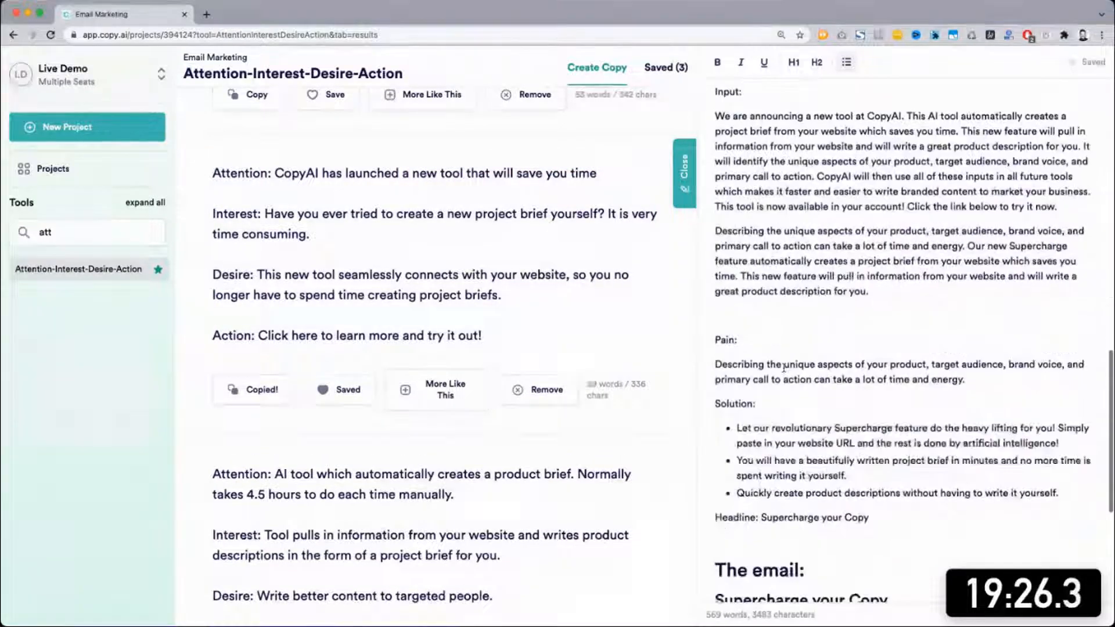
click(821, 201)
key(Return)
key(ctrl+v)
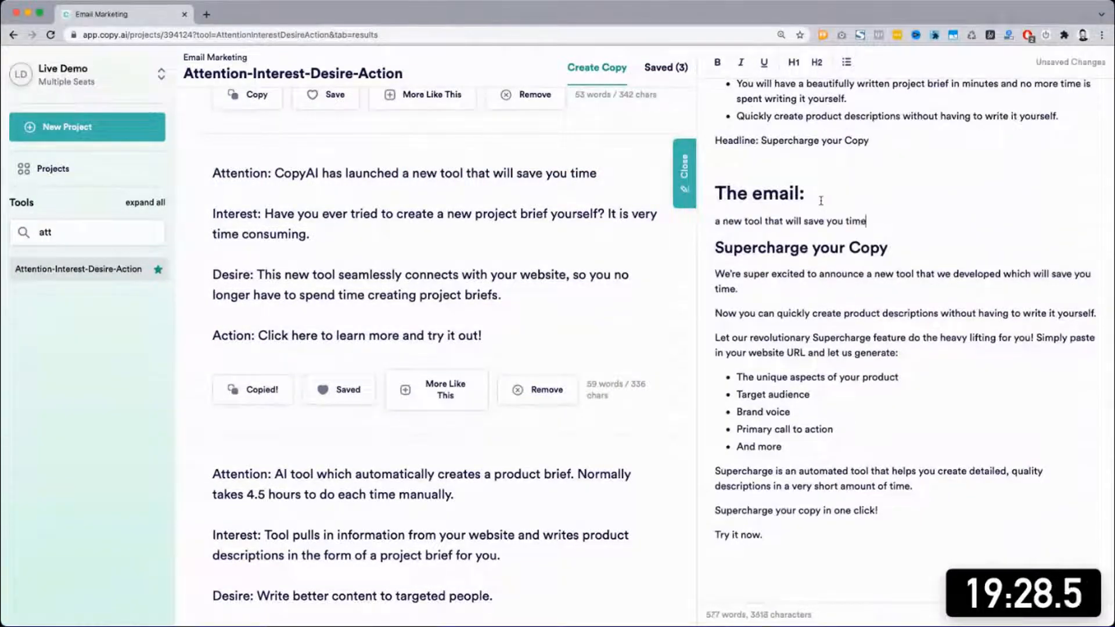
text(A)
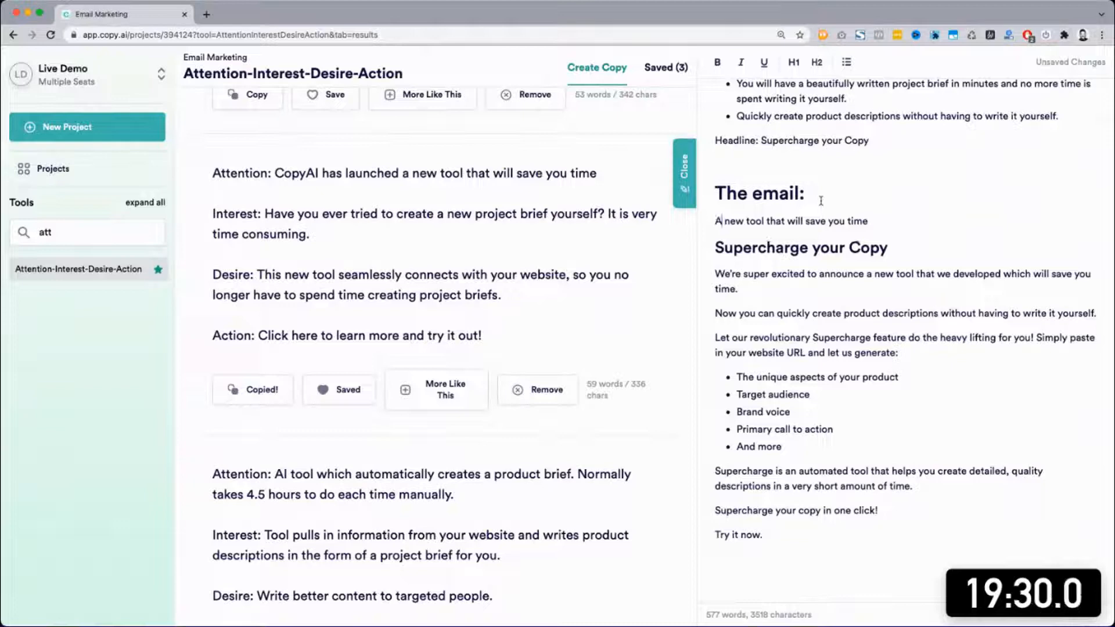
click(863, 221)
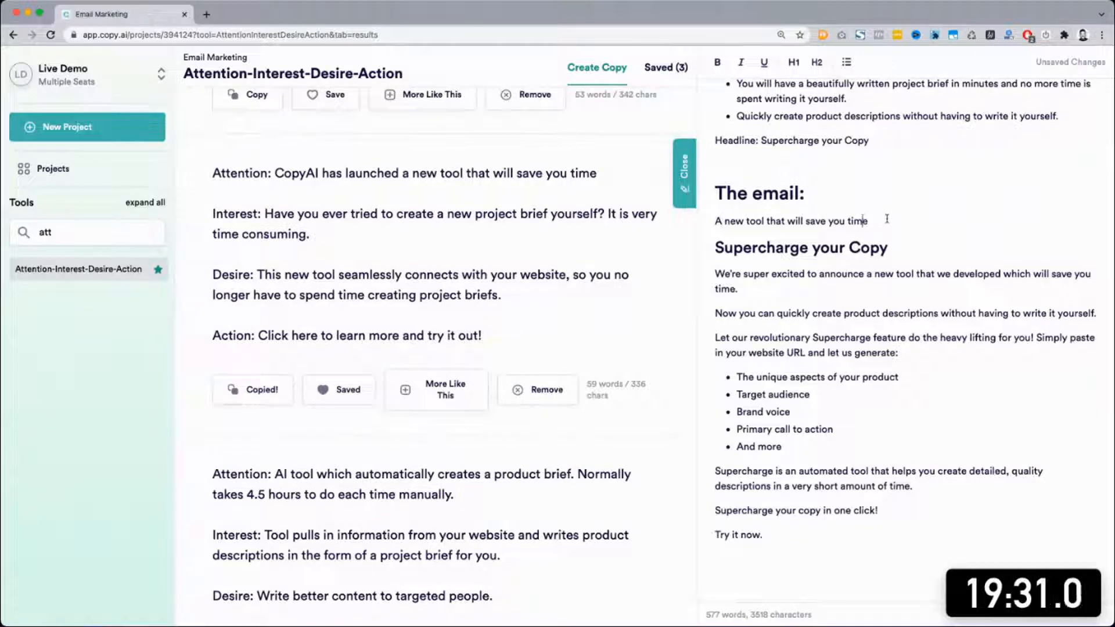
Step: End the headline "Supercharge your Copy" with an exclamation mark and put the label "Subject:" before the line above it
click(894, 248)
text(!)
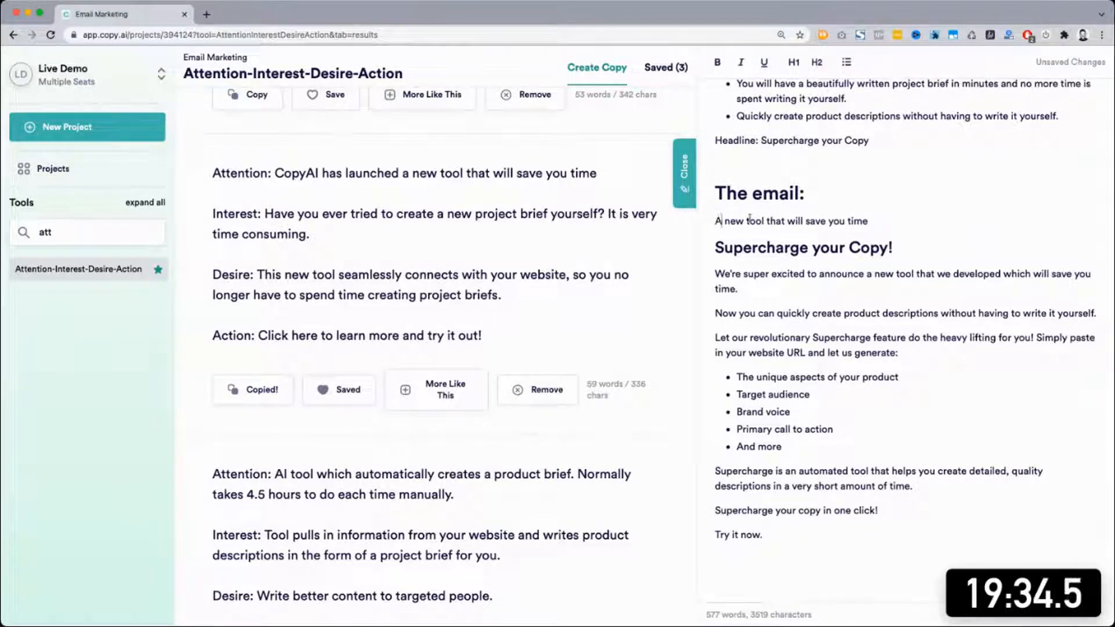
text(Subj)
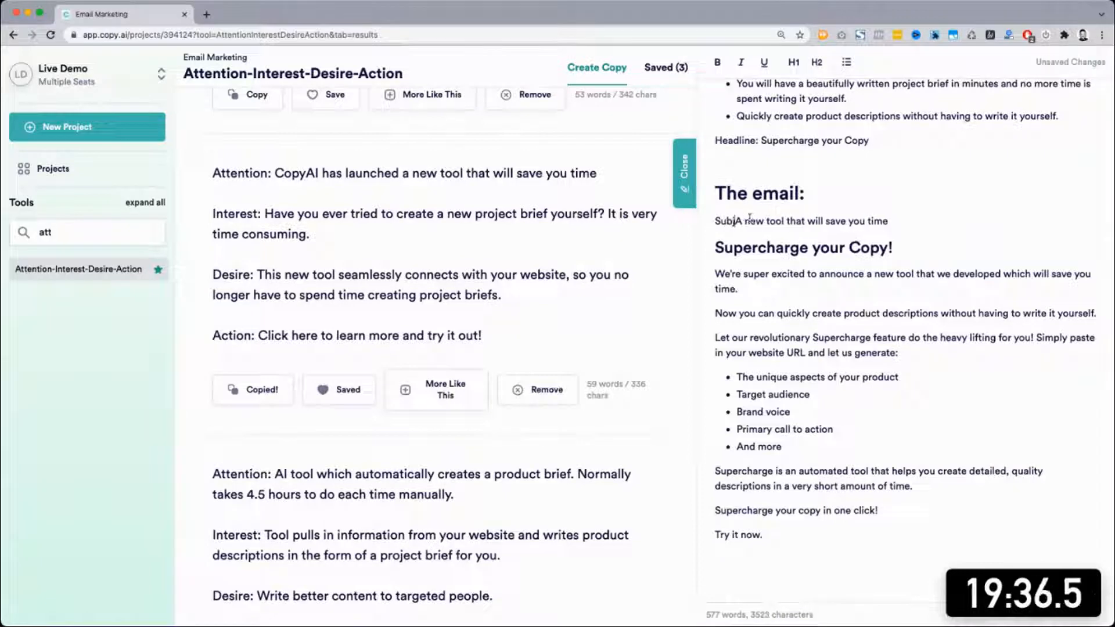
text(ect:)
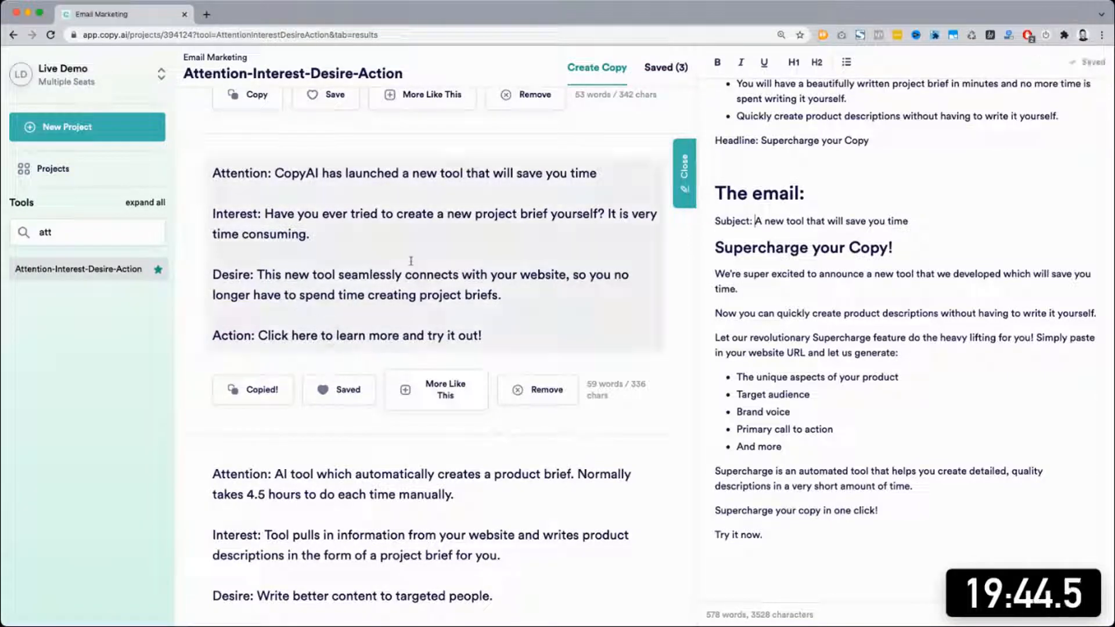
scroll(410, 261, down, 5)
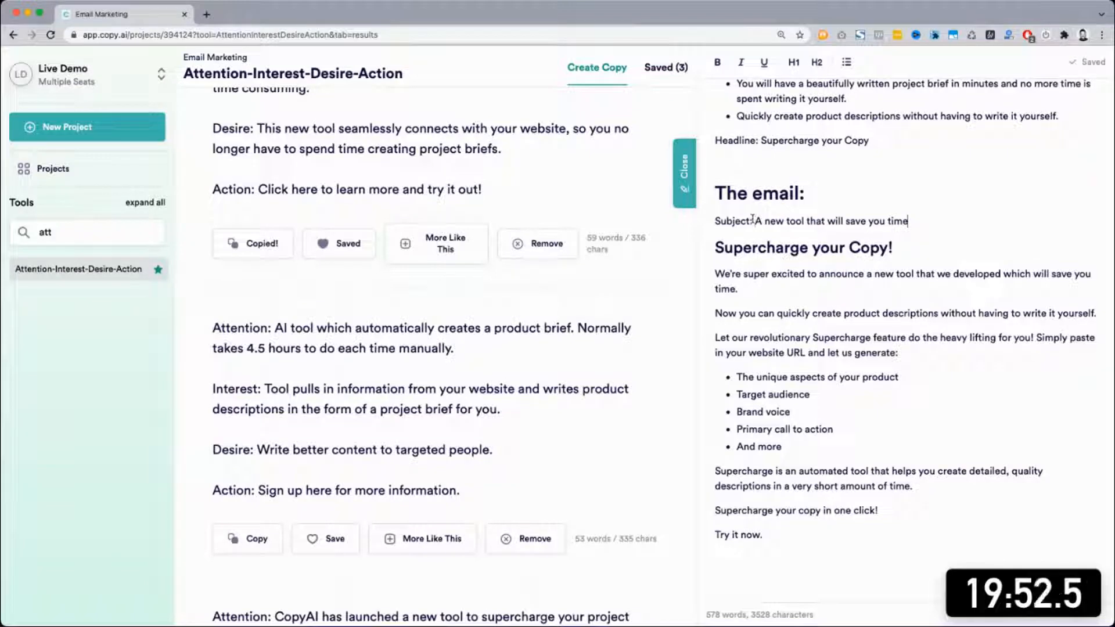
Step: Insert a new line reading "Email:" between the subject line and the "Supercharge your Copy!" headline
key(Return)
text(EmailE)
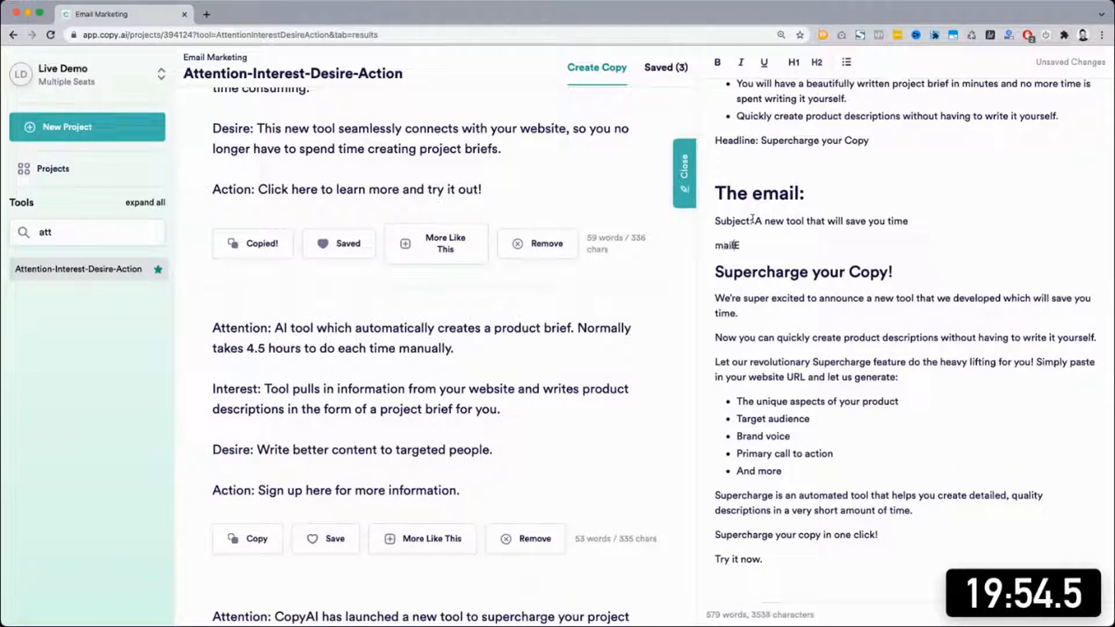
key(BackSpace)
key(BackSpace)
key(BackSpace)
key(BackSpace)
key(Right)
text(mail:)
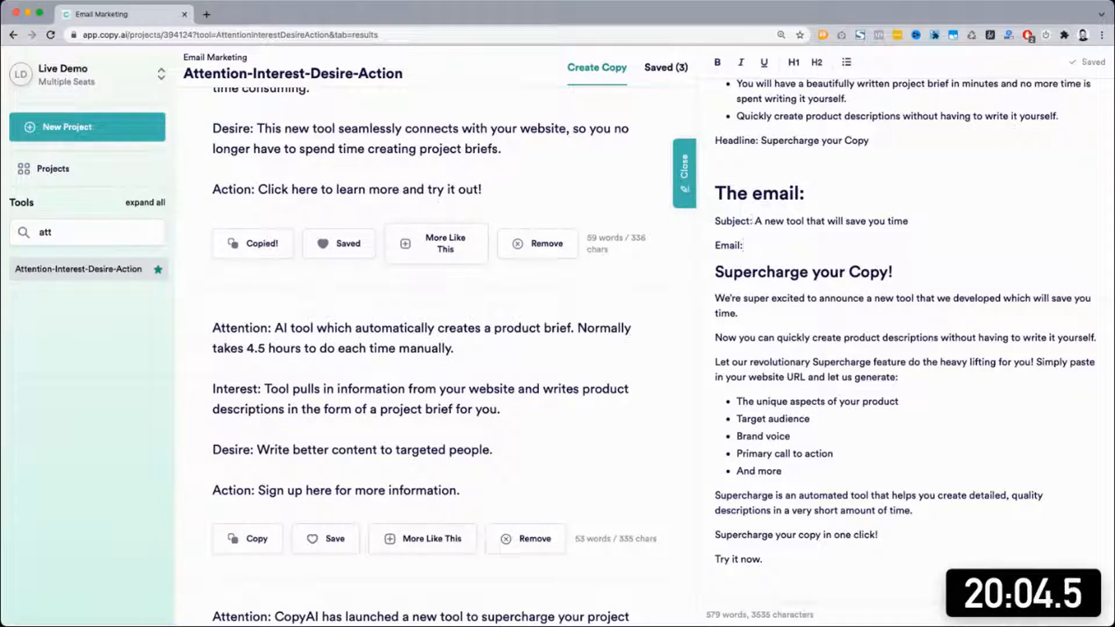
Step: Stop the floating stopwatch
click(1029, 602)
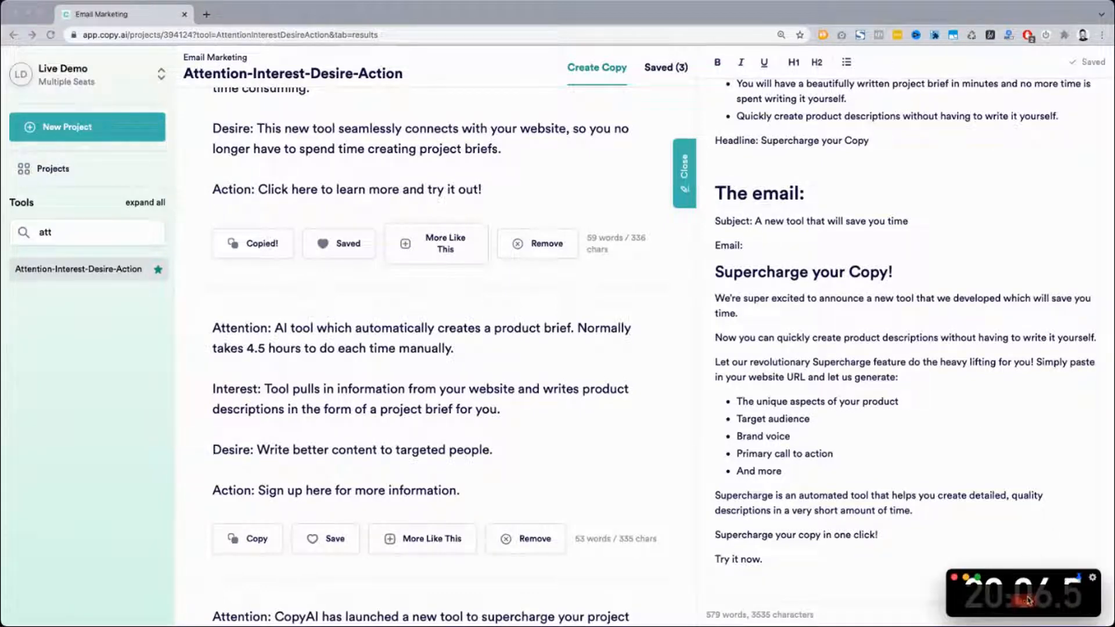
click(1029, 602)
click(802, 410)
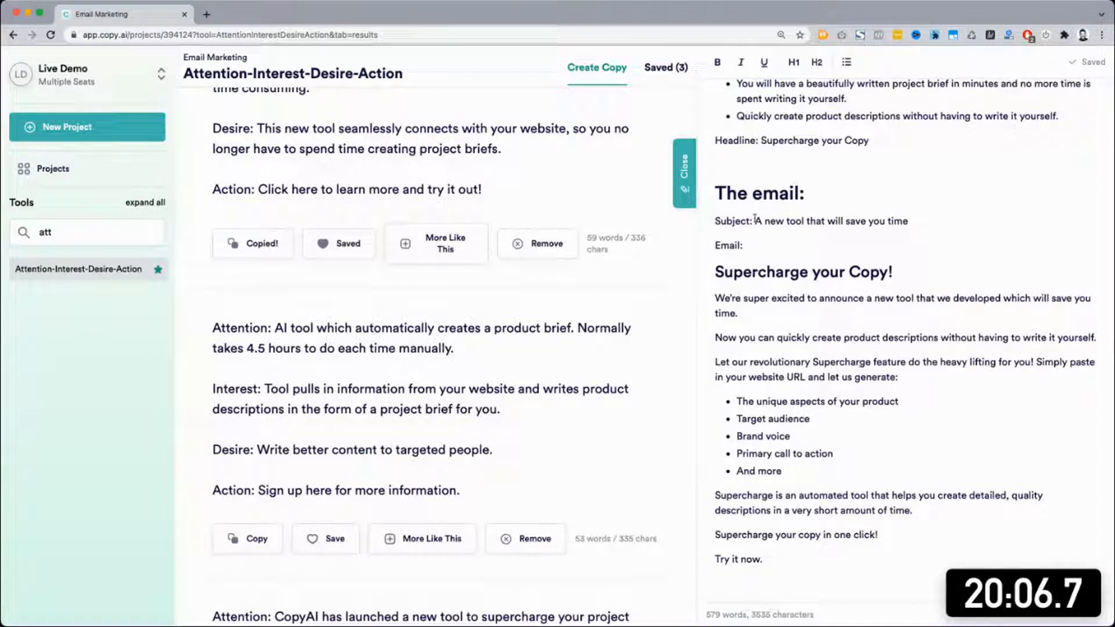
Step: Make the "Subject" label bold, and extend the "Email" label to "Email content:" in bold
drag(756, 221, 914, 222)
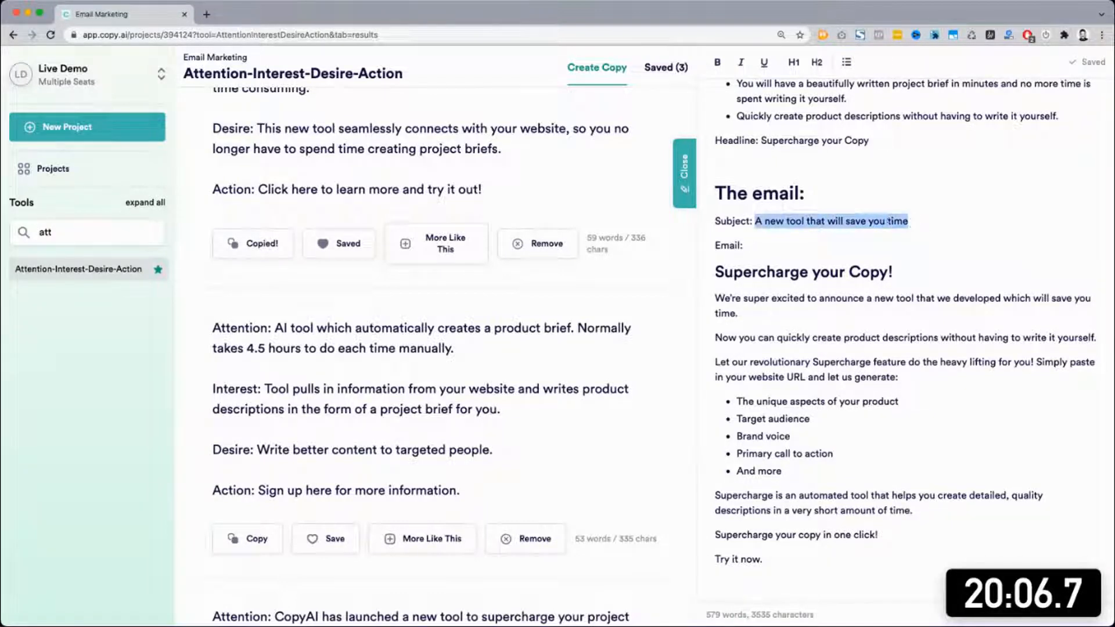
double_click(727, 221)
key(super+b)
click(759, 245)
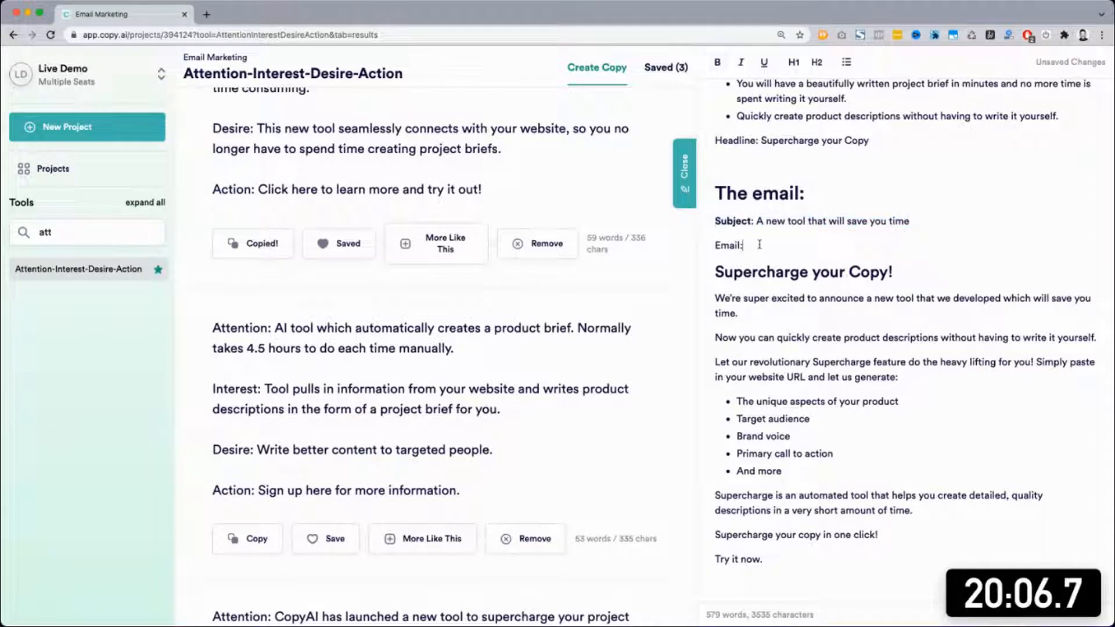
text(content)
triple_click(759, 245)
key(super+b)
Step: Add dashed separator lines above and below the subject, and put the subject text on its own line under its label
key(Return)
text(-)
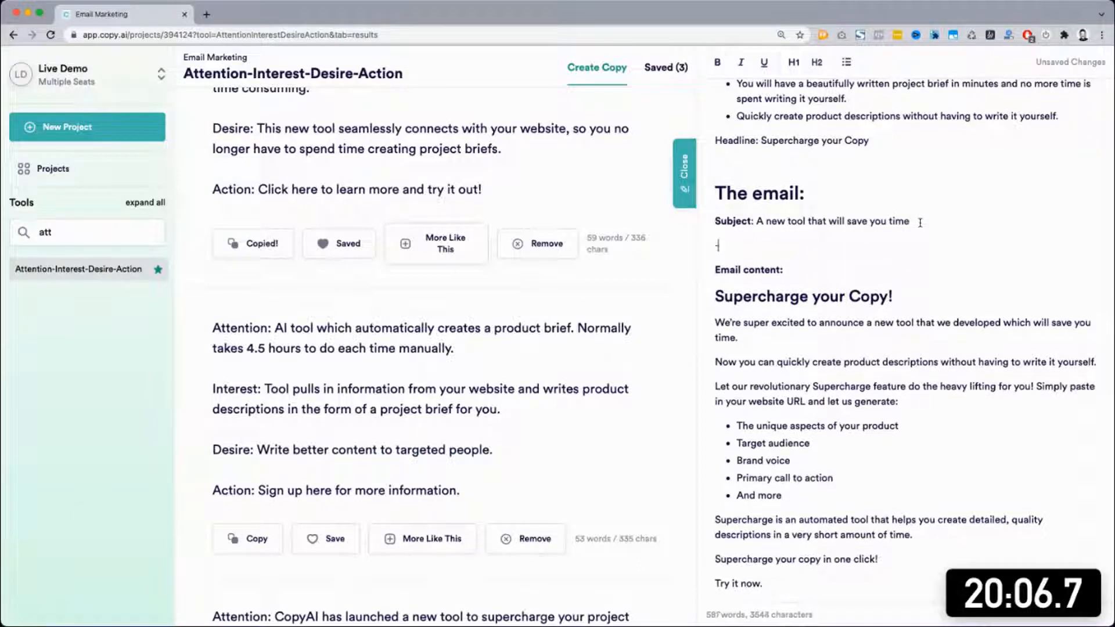
text(------------------)
click(878, 199)
key(Return)
text(--)
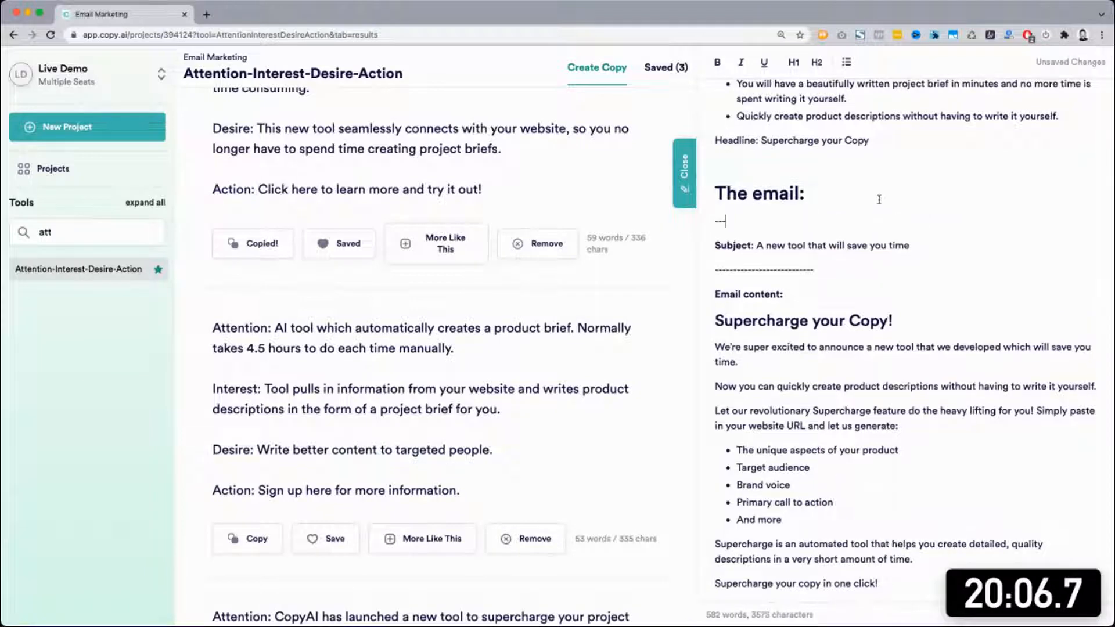
text(--------------------------)
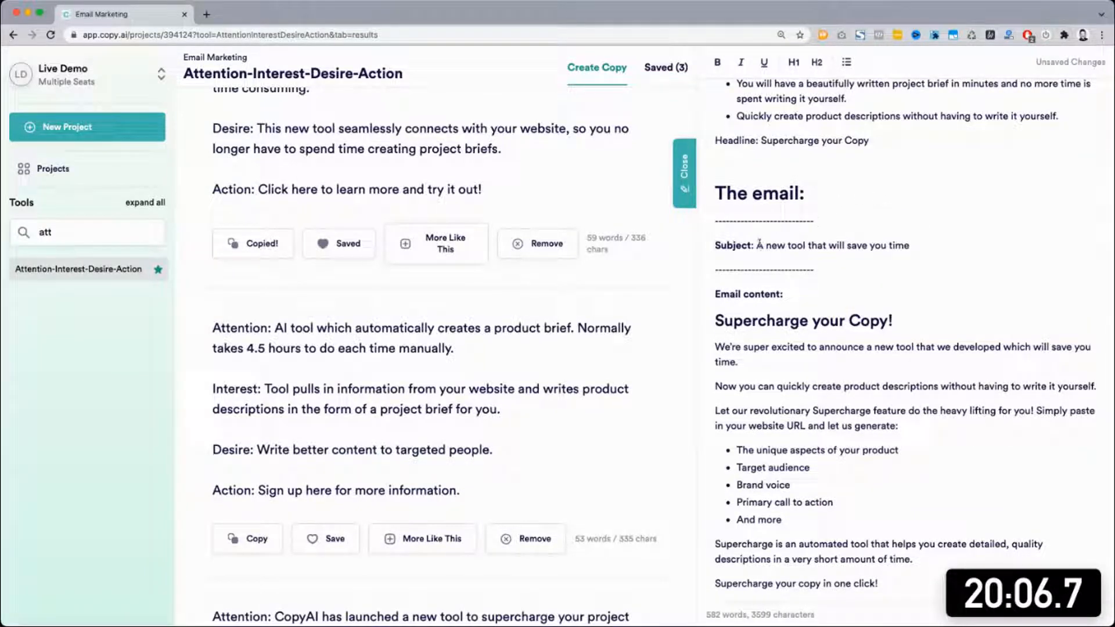
key(Return)
scroll(869, 353, down, 3)
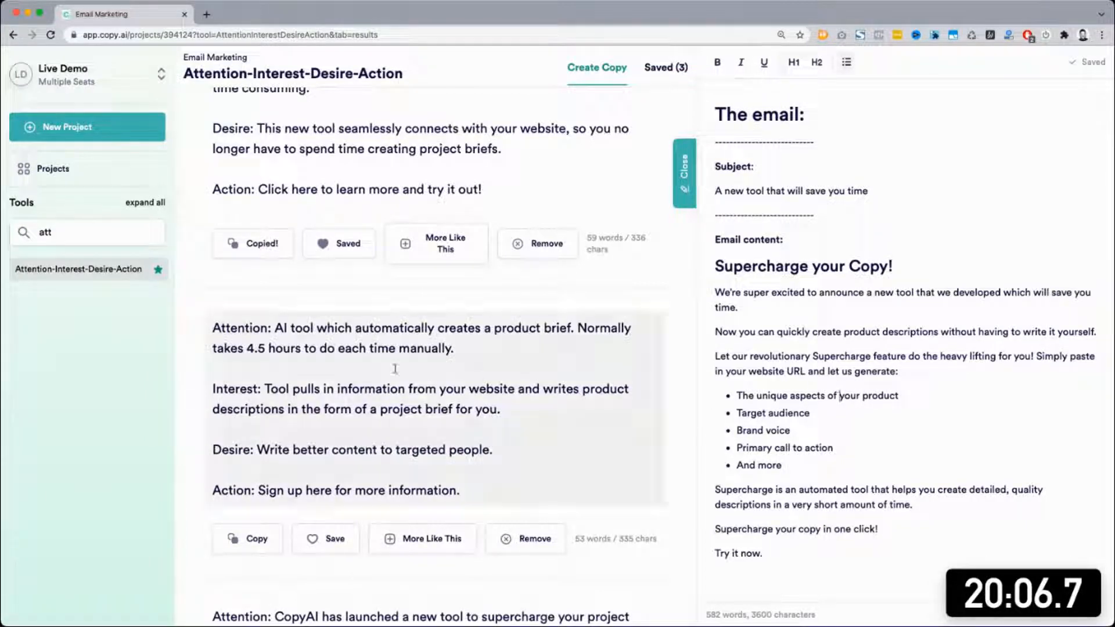
Step: Look through the Attention-Interest-Desire-Action results for the Attention line that supplied the email's subject
triple_click(273, 74)
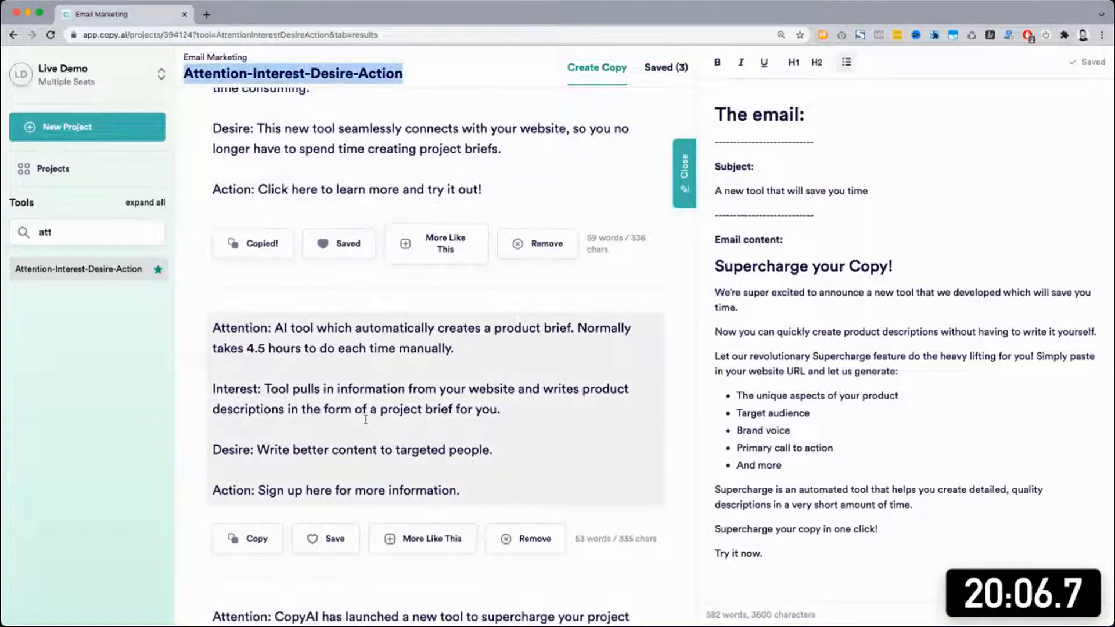
scroll(366, 419, down, 1)
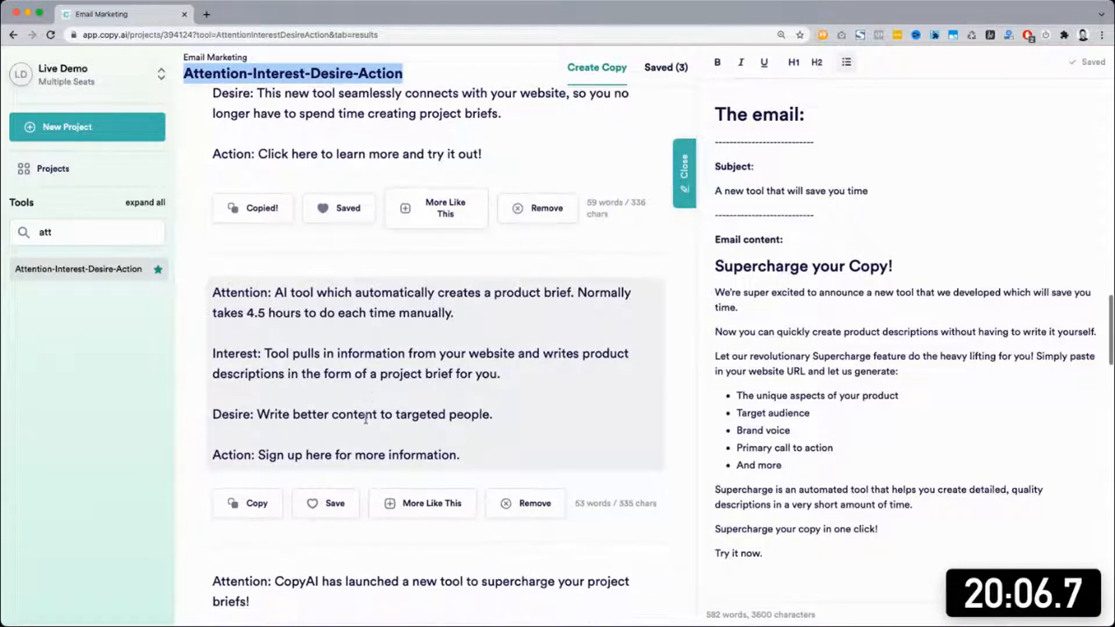
scroll(386, 201, up, 8)
scroll(397, 203, up, 15)
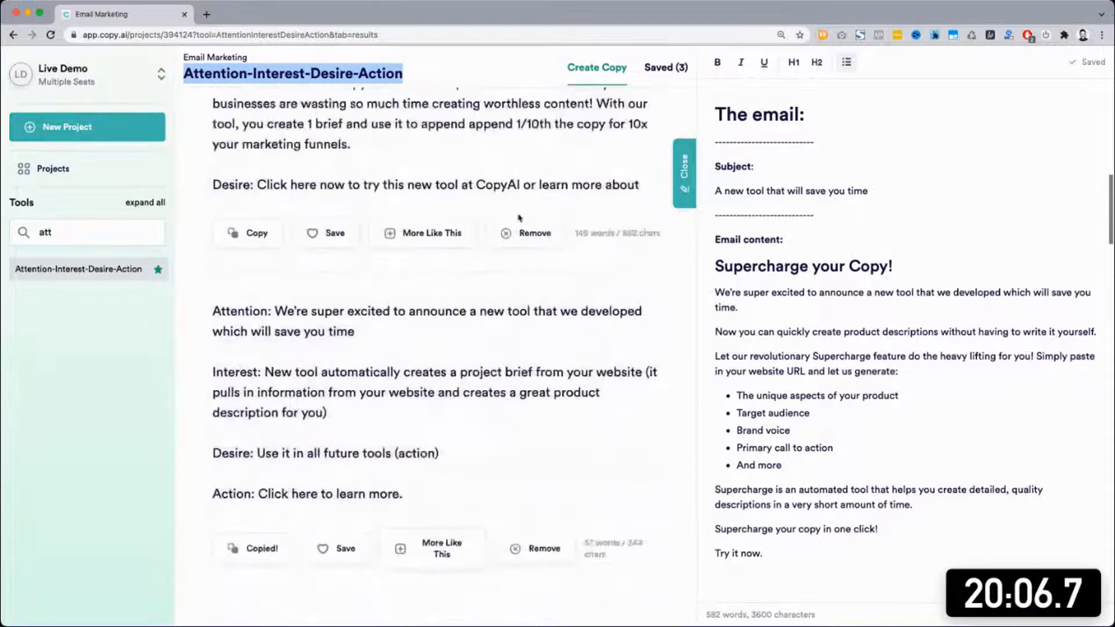
scroll(282, 299, down, 12)
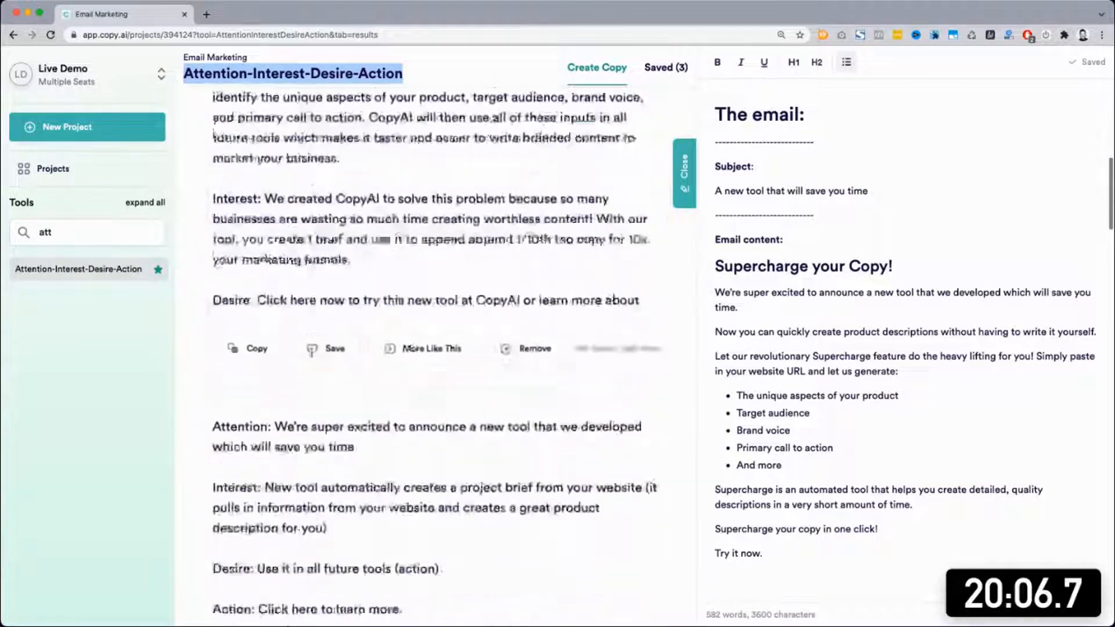
scroll(328, 418, up, 1)
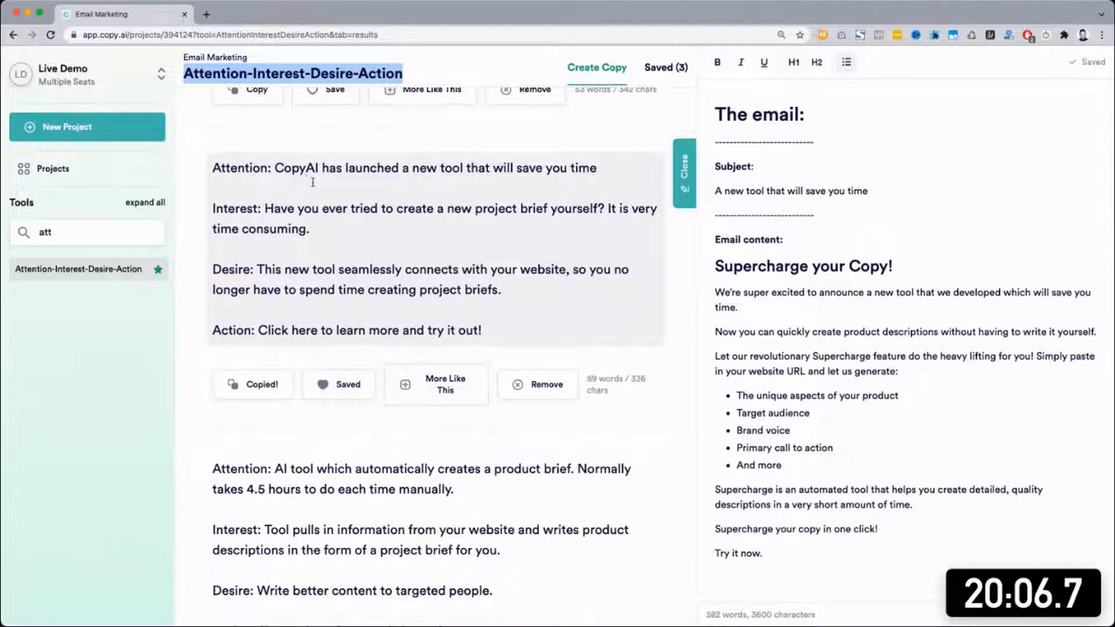
drag(276, 168, 604, 172)
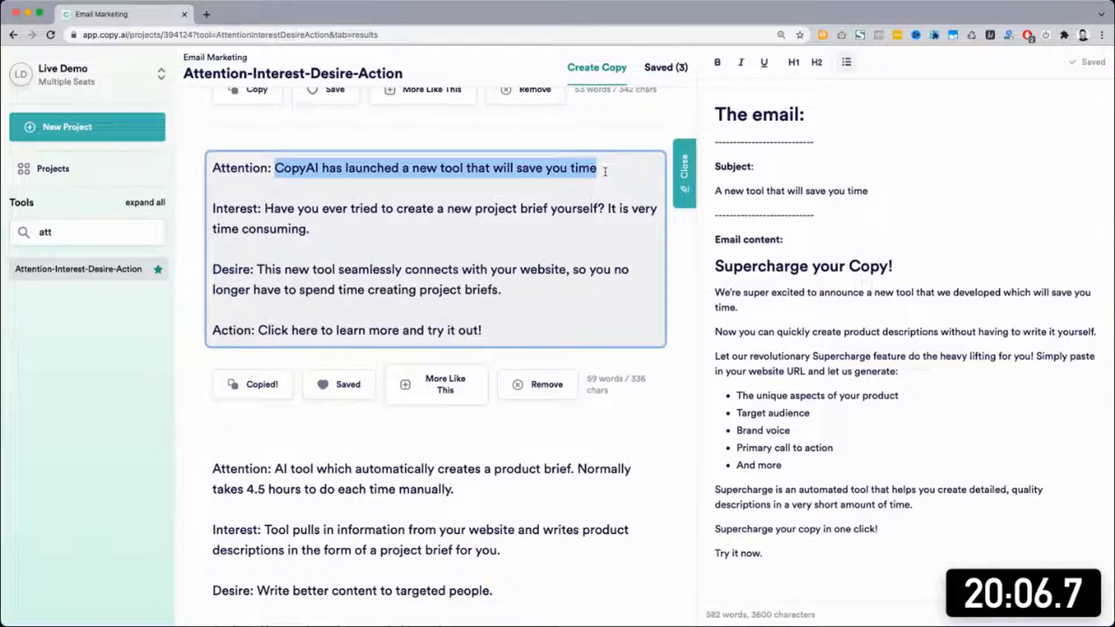
scroll(604, 171, down, 4)
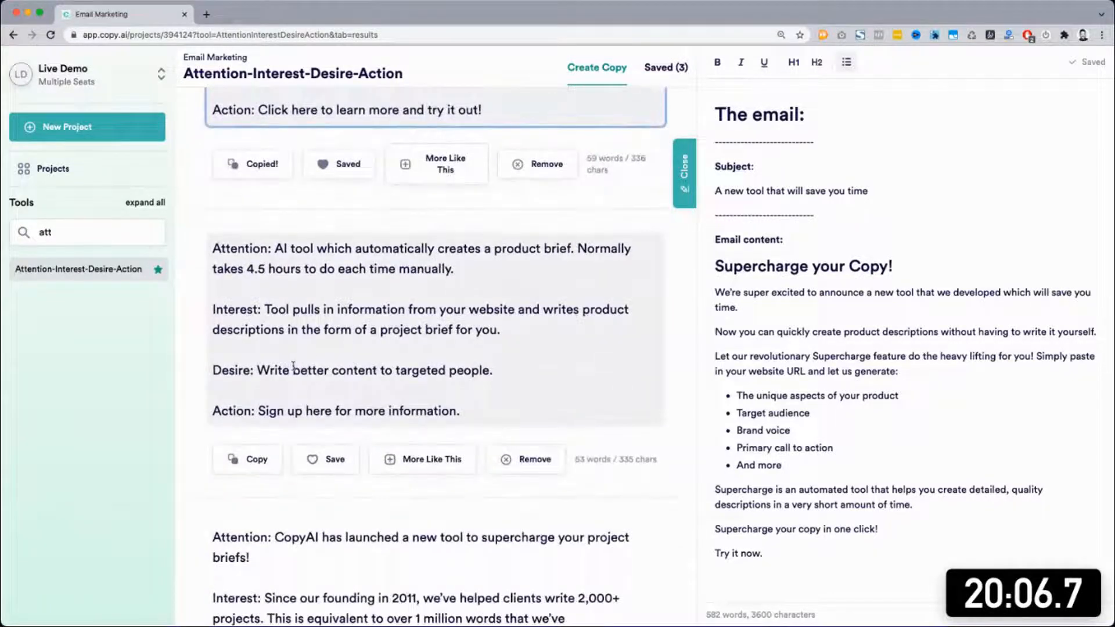
Step: Examine the Desire and Interest lines of the product brief result and the Attention line of the result about supercharging project briefs
drag(257, 372, 518, 374)
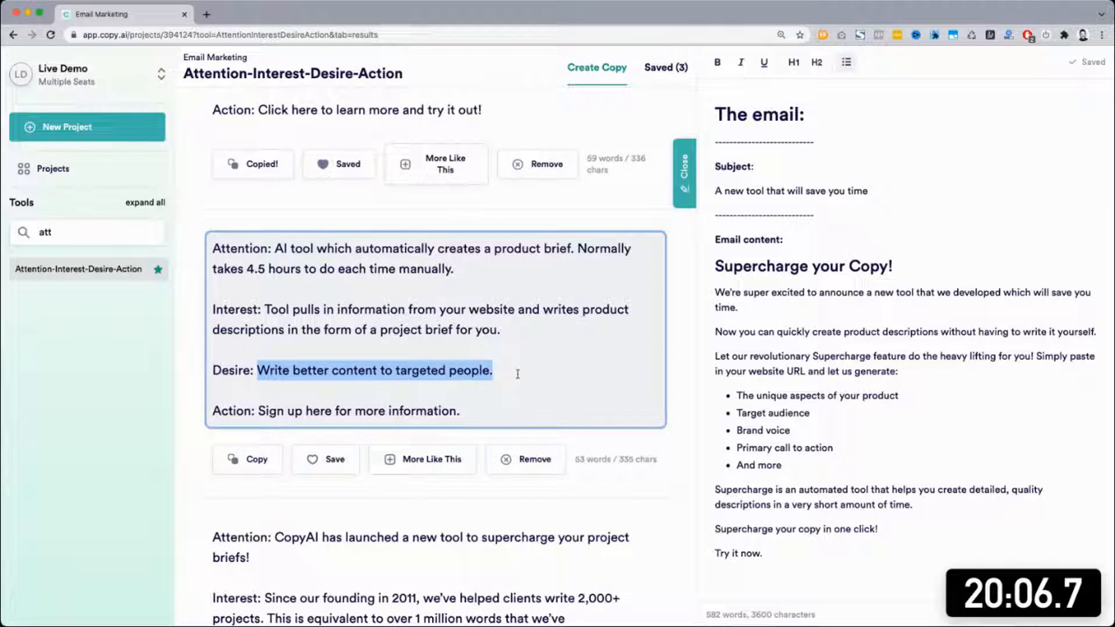
key(super+c)
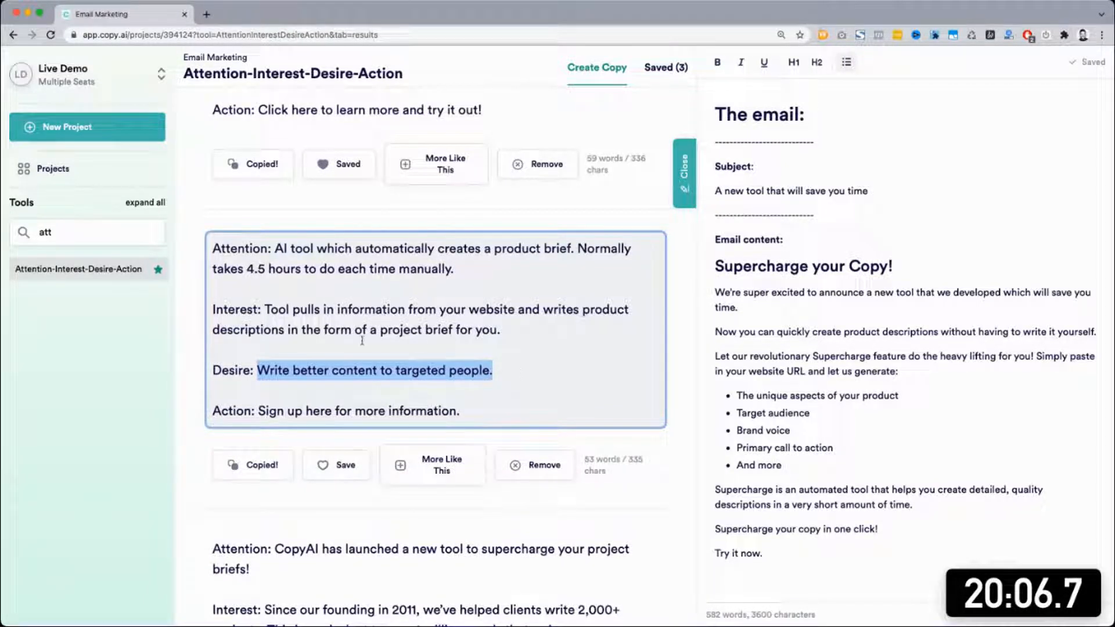
click(265, 371)
drag(256, 370, 492, 372)
drag(266, 309, 476, 309)
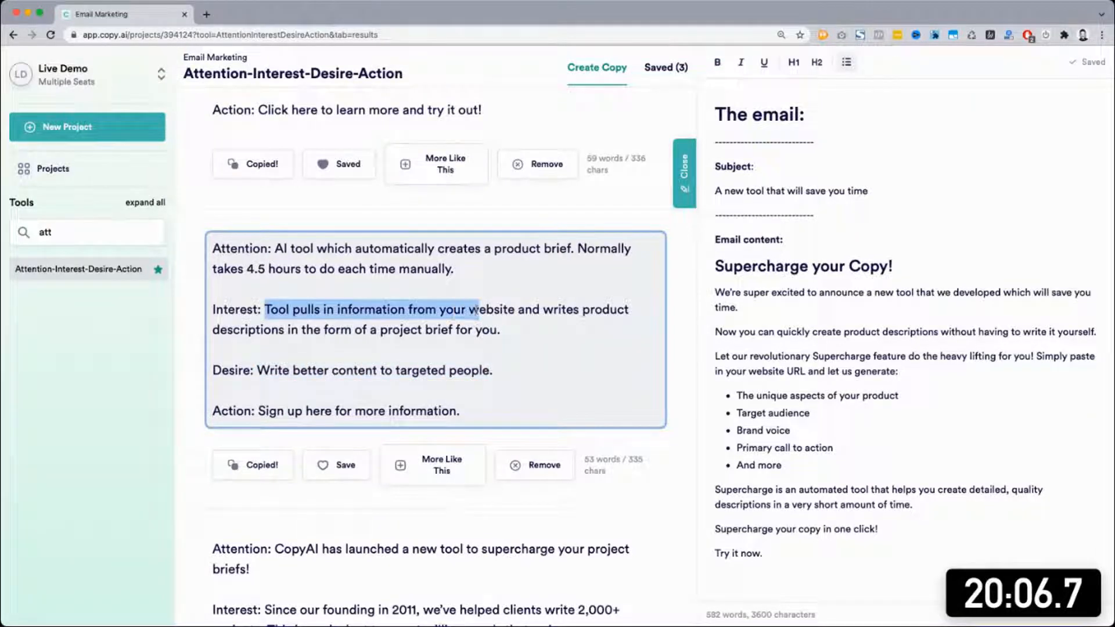
triple_click(377, 334)
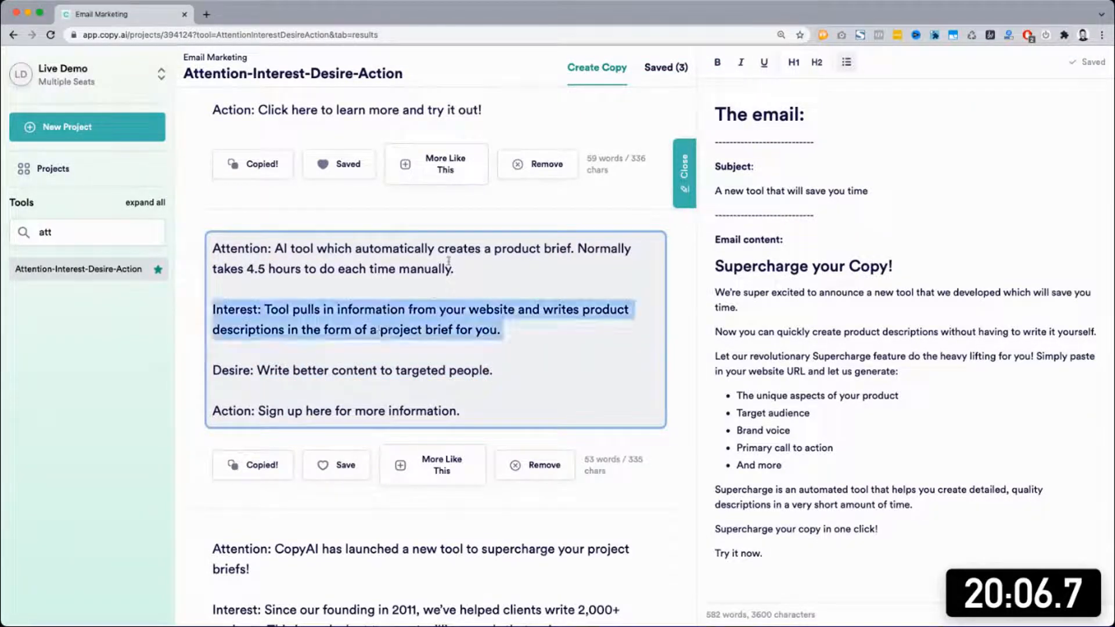
scroll(537, 262, down, 1)
scroll(537, 261, down, 4)
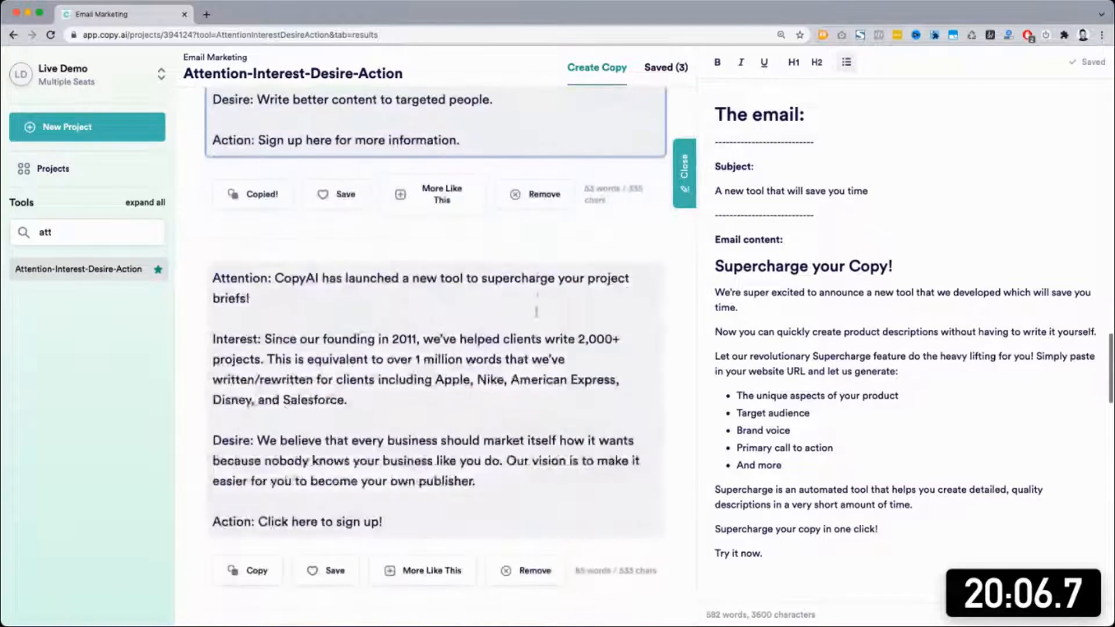
drag(279, 278, 251, 299)
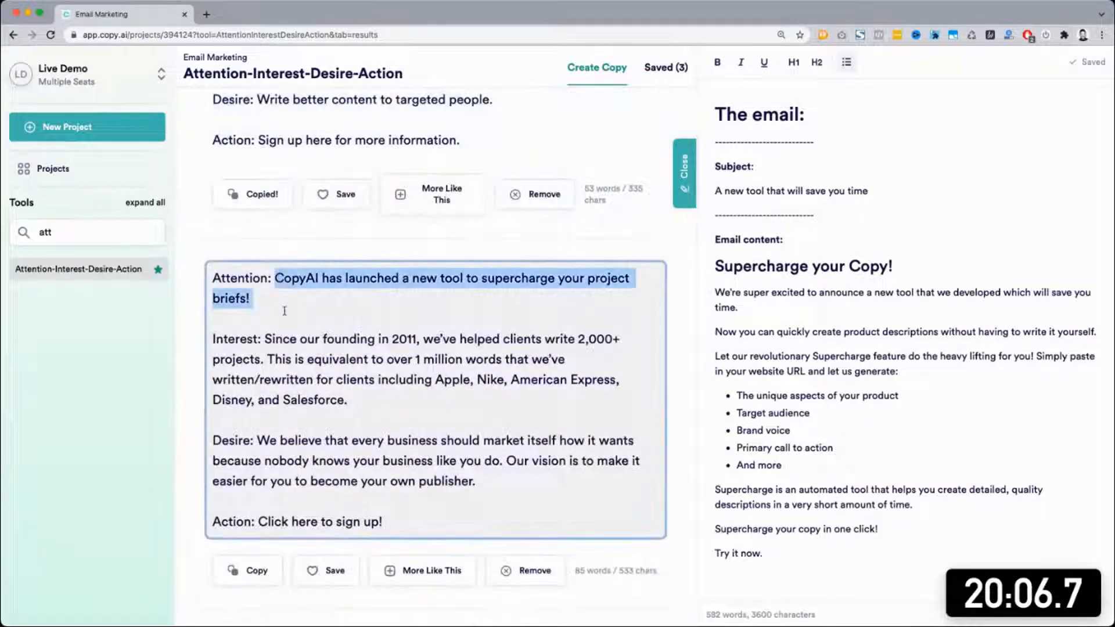
scroll(476, 315, down, 7)
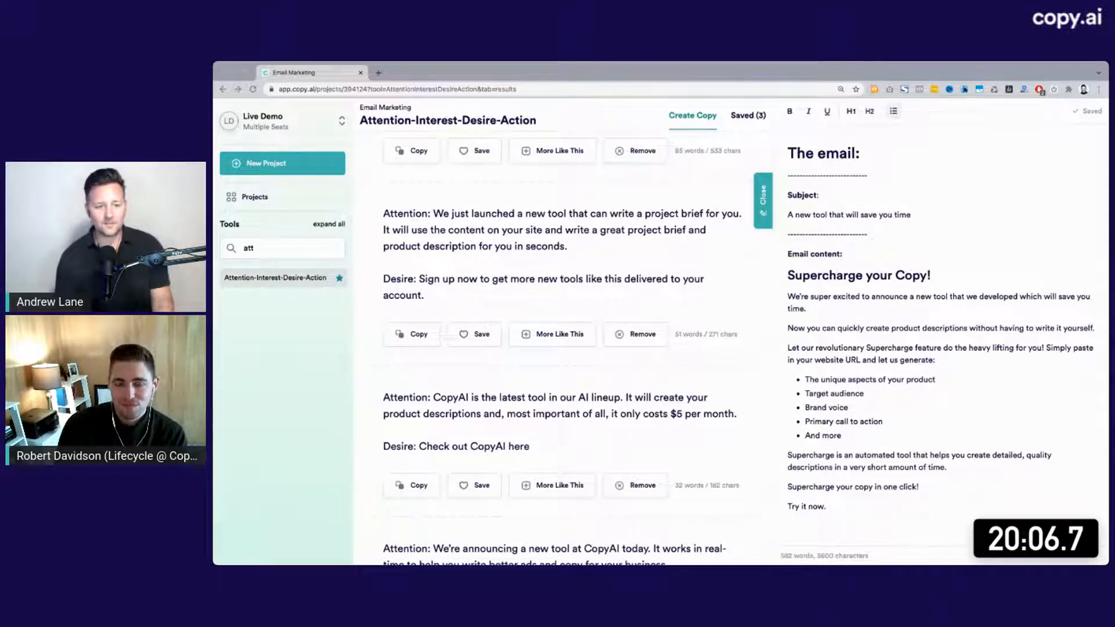
Step: Review the description, input, pain and solution notes above the finished email
scroll(1013, 406, up, 10)
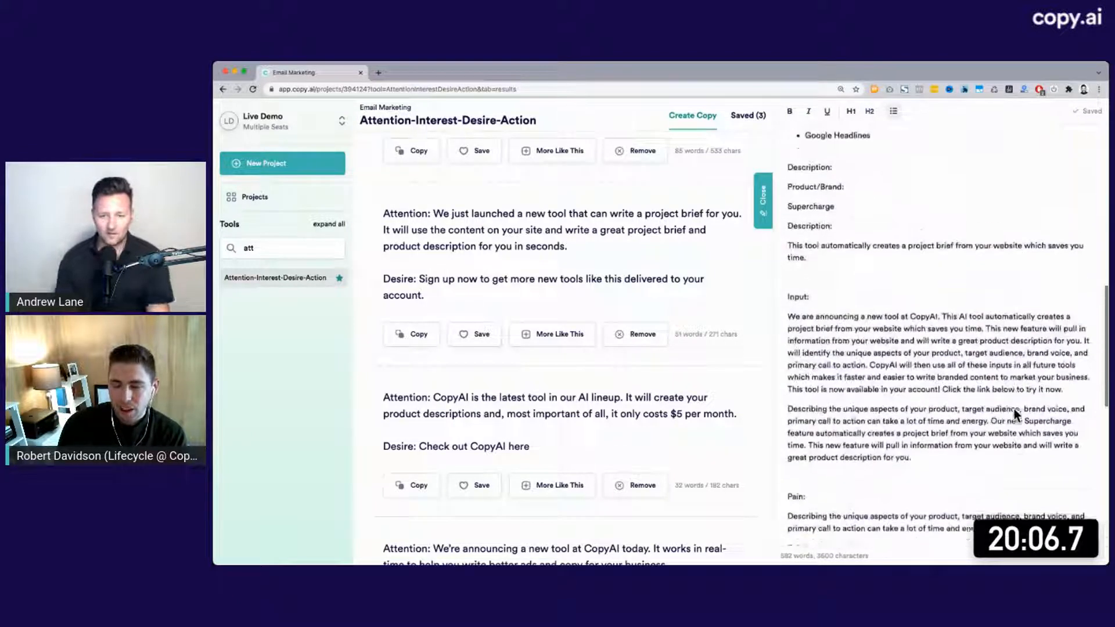
scroll(1014, 409, up, 2)
scroll(1013, 409, down, 5)
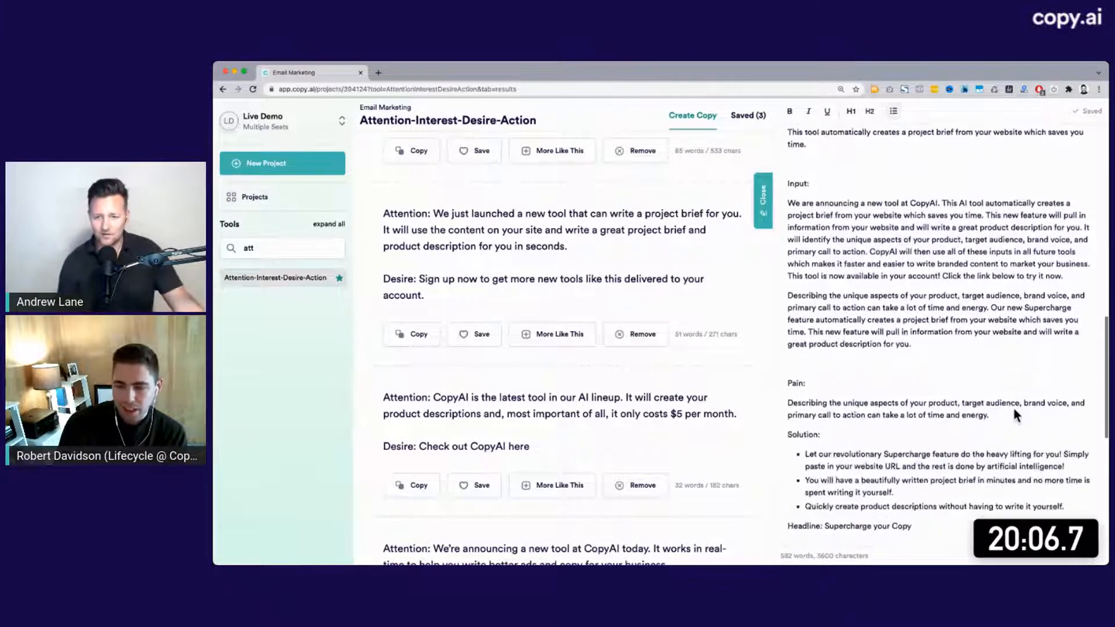
scroll(1013, 408, down, 2)
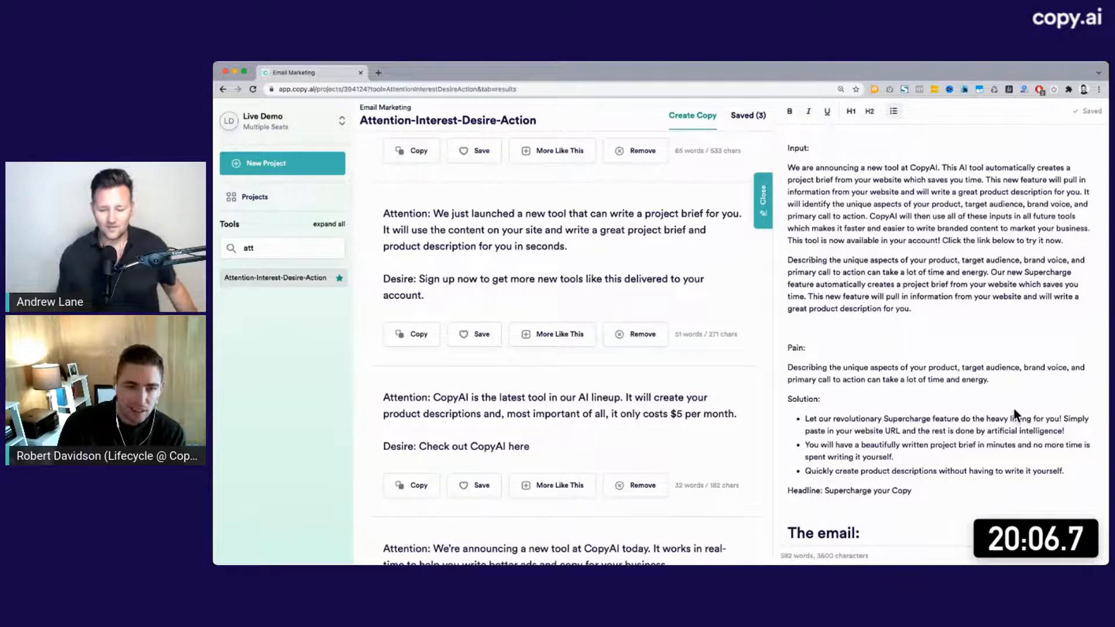
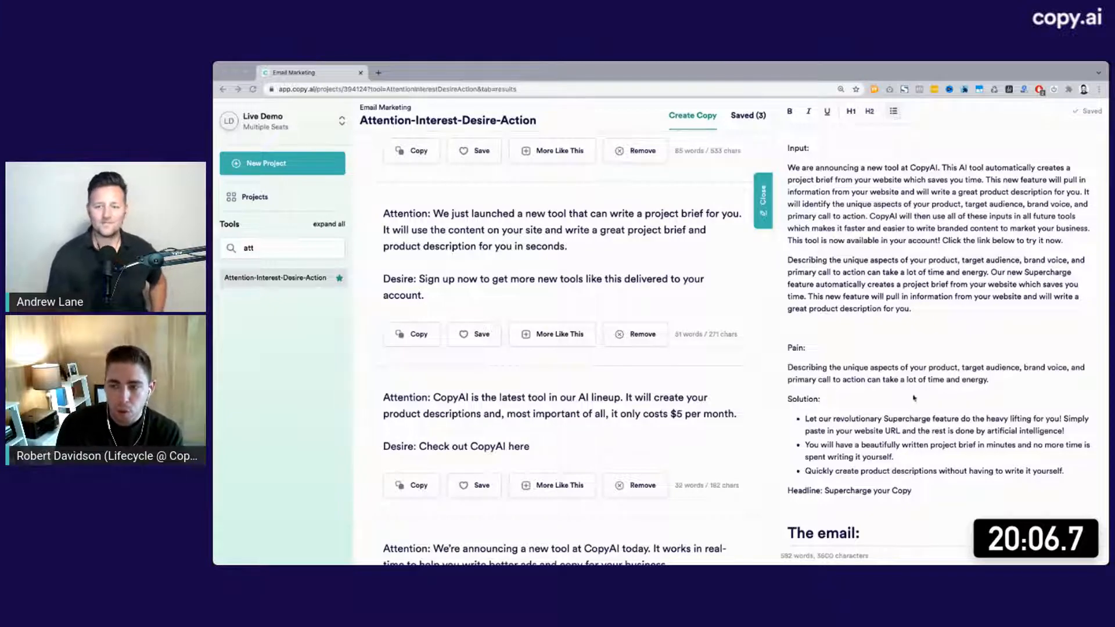
Step: Review the finished email's content from the "Supercharge your Copy!" headline down to the "Supercharge your copy in one click!" line
click(910, 376)
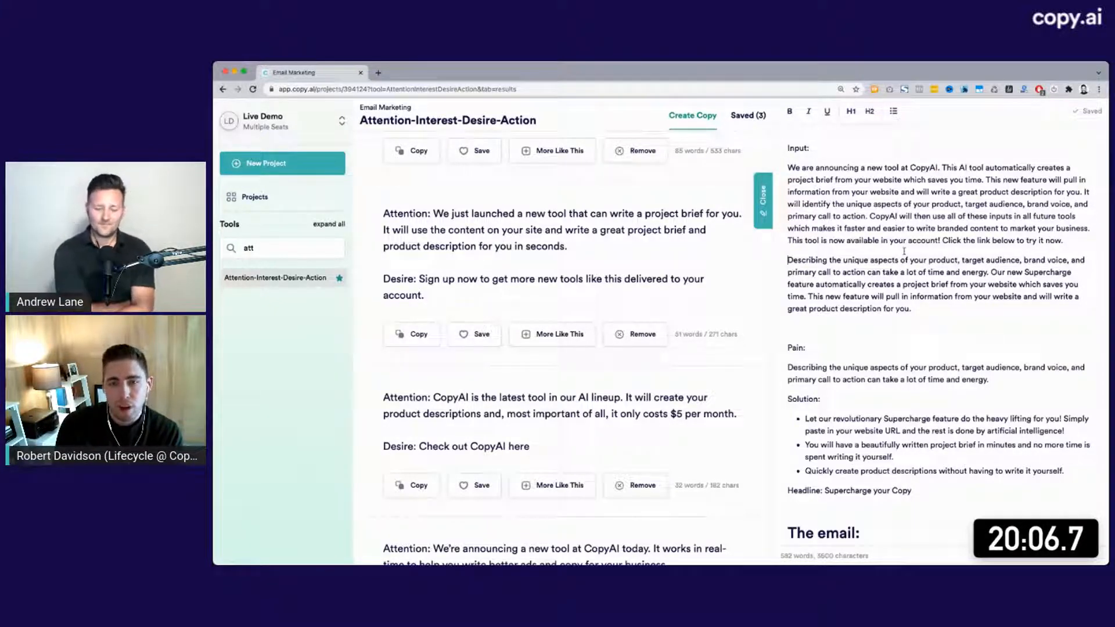
scroll(904, 250, down, 7)
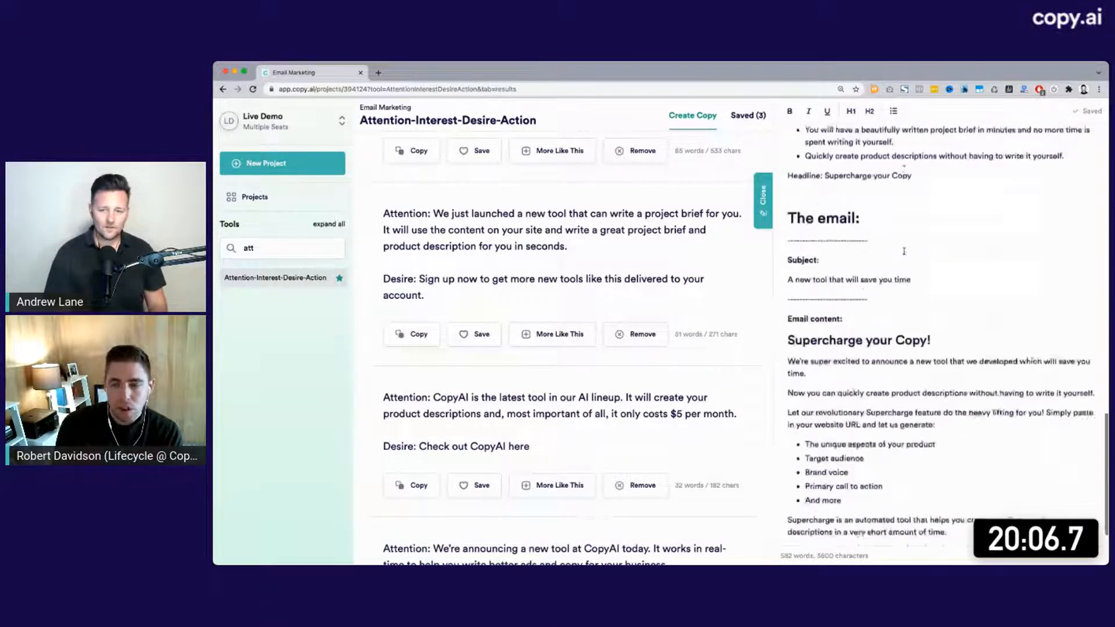
scroll(864, 301, down, 1)
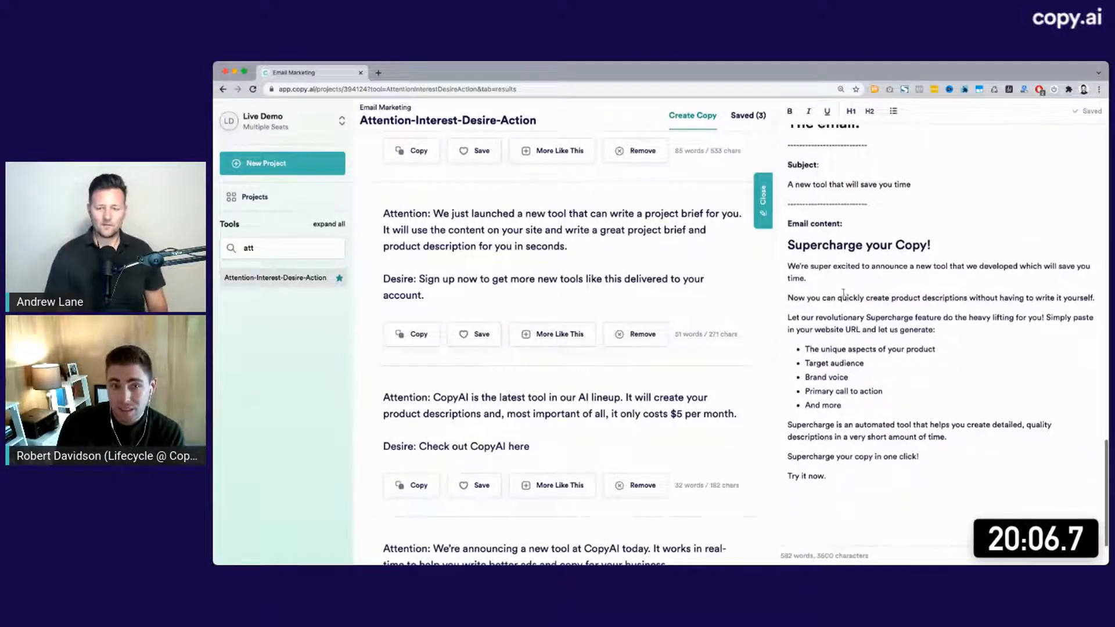
drag(788, 245, 910, 456)
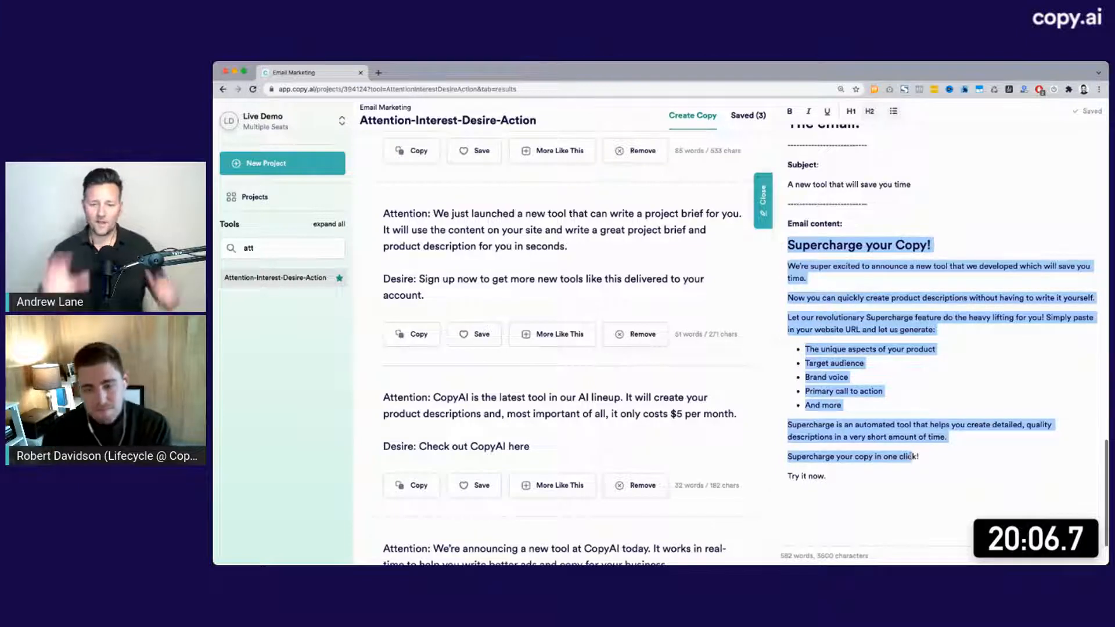
click(910, 456)
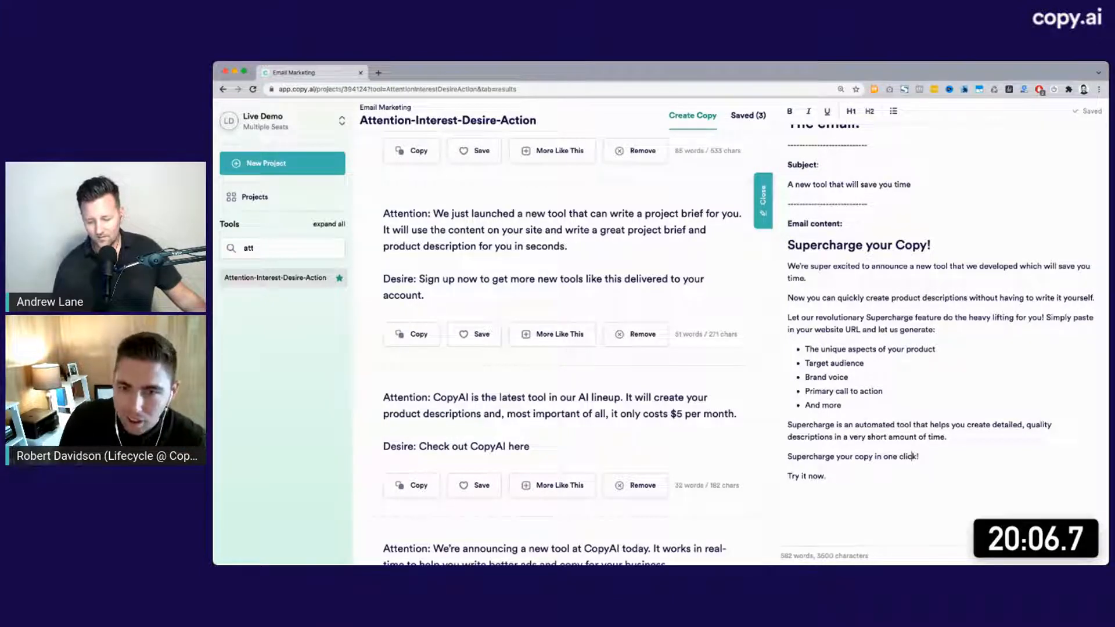
key(super+Tab)
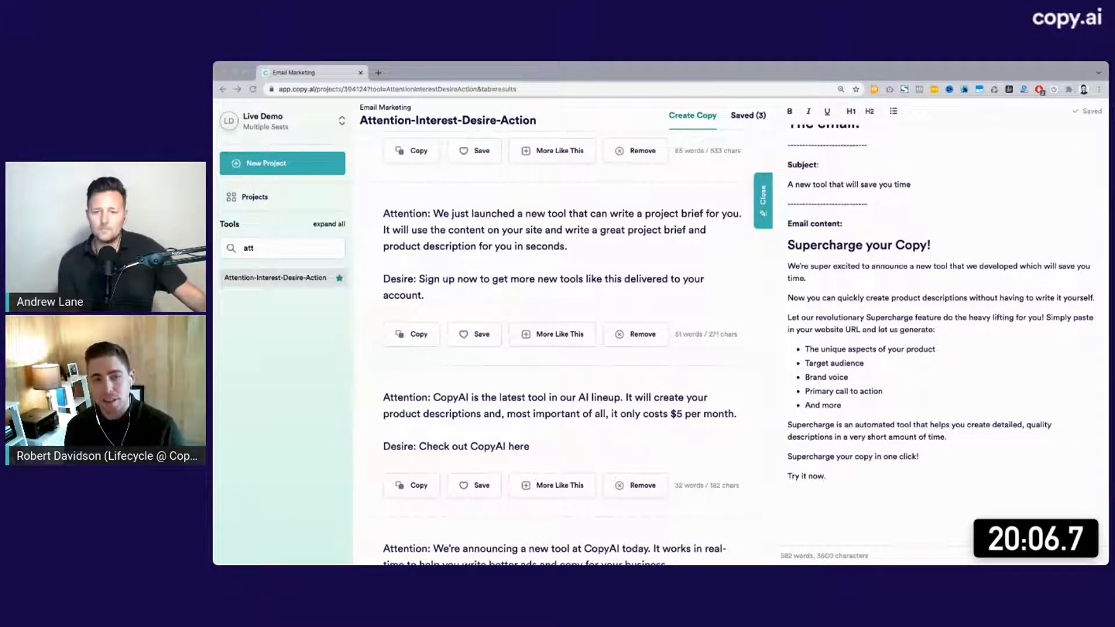
click(896, 354)
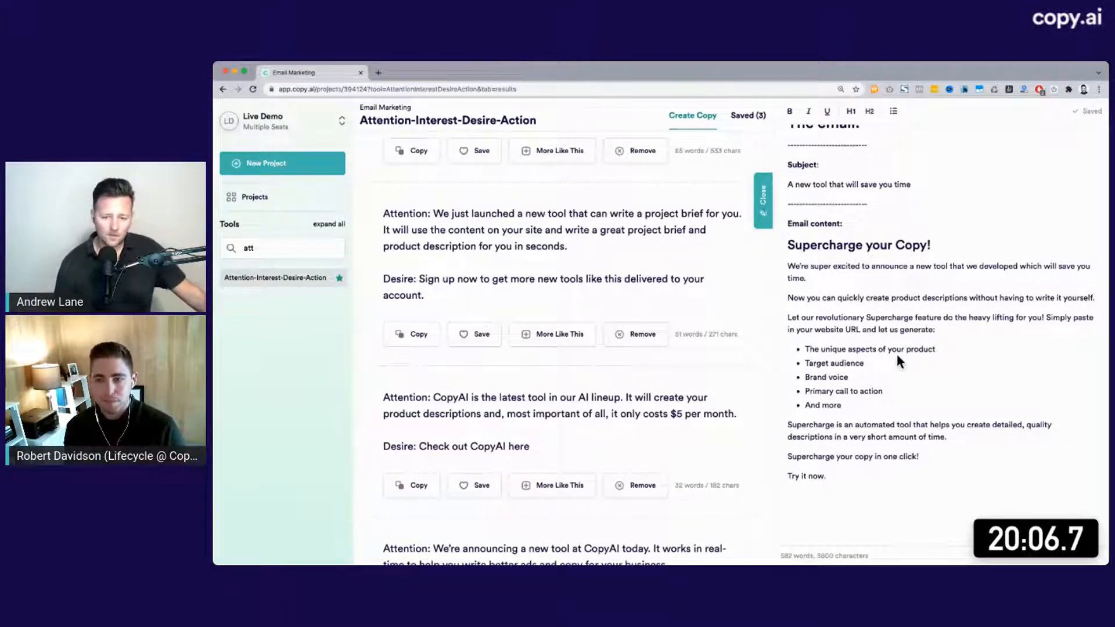
Step: Examine the first paragraph under Input, the one announcing a new tool at CopyAI, at an enlarged size
scroll(912, 395, up, 10)
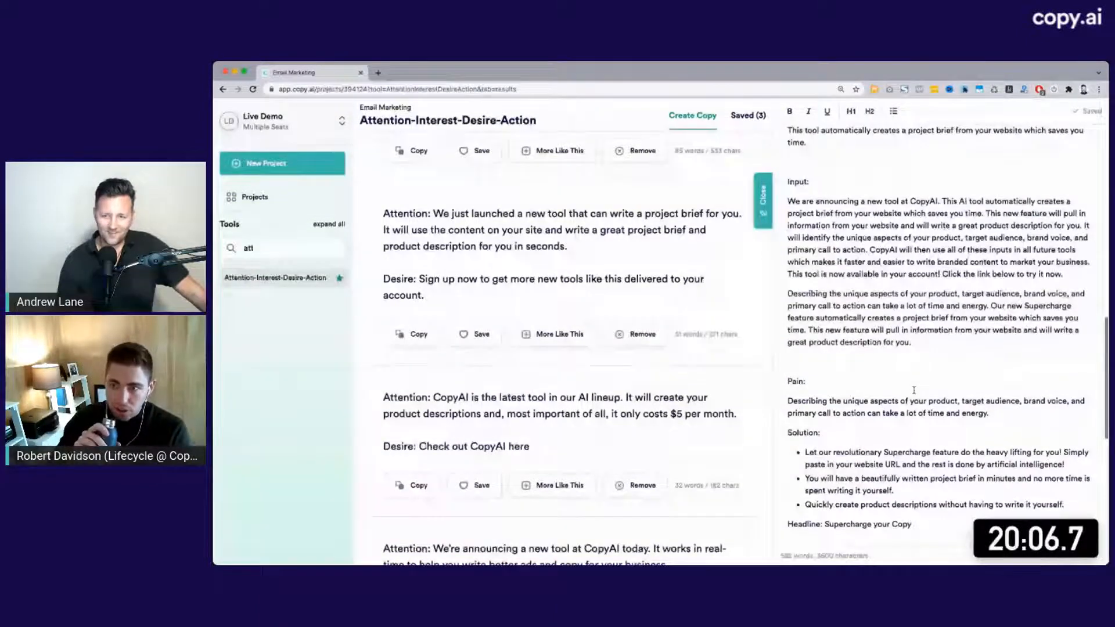
triple_click(931, 234)
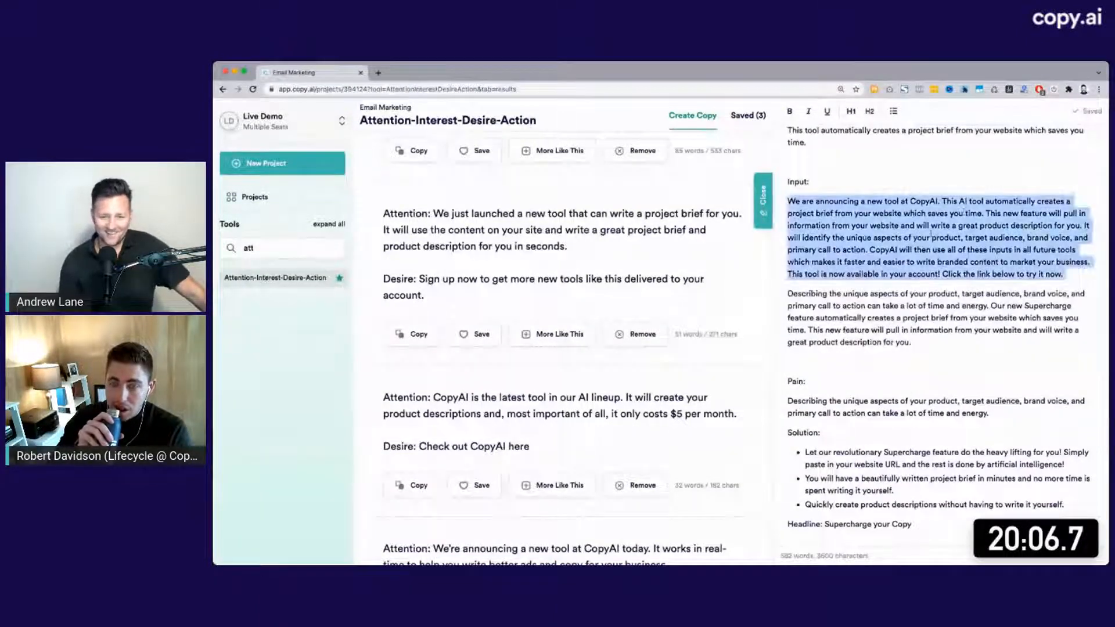
scroll(930, 234, up, 3)
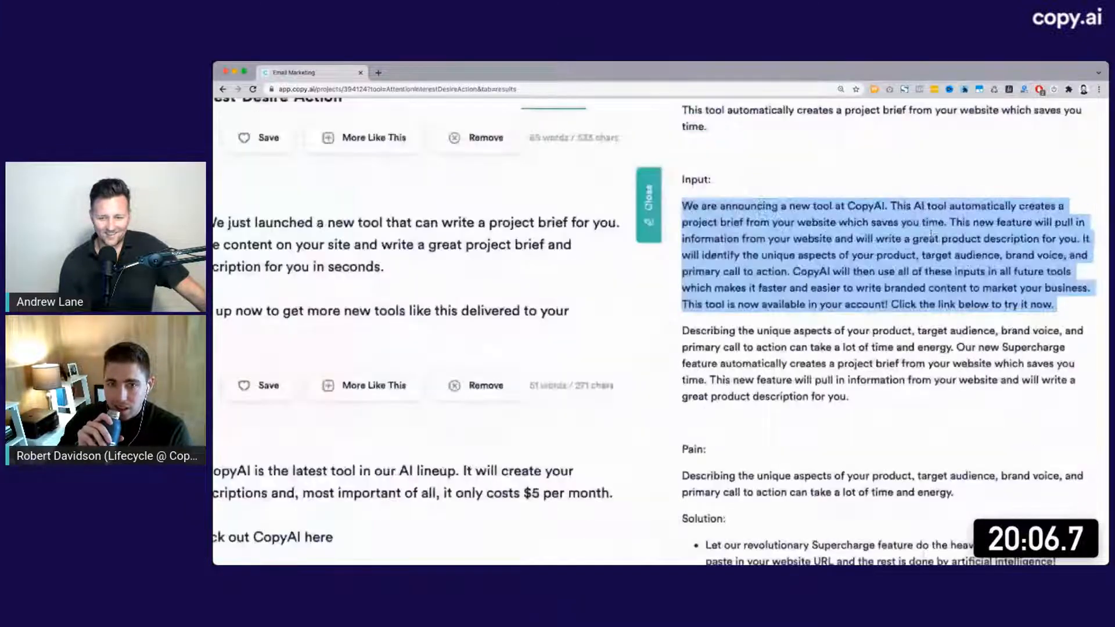
scroll(931, 234, up, 3)
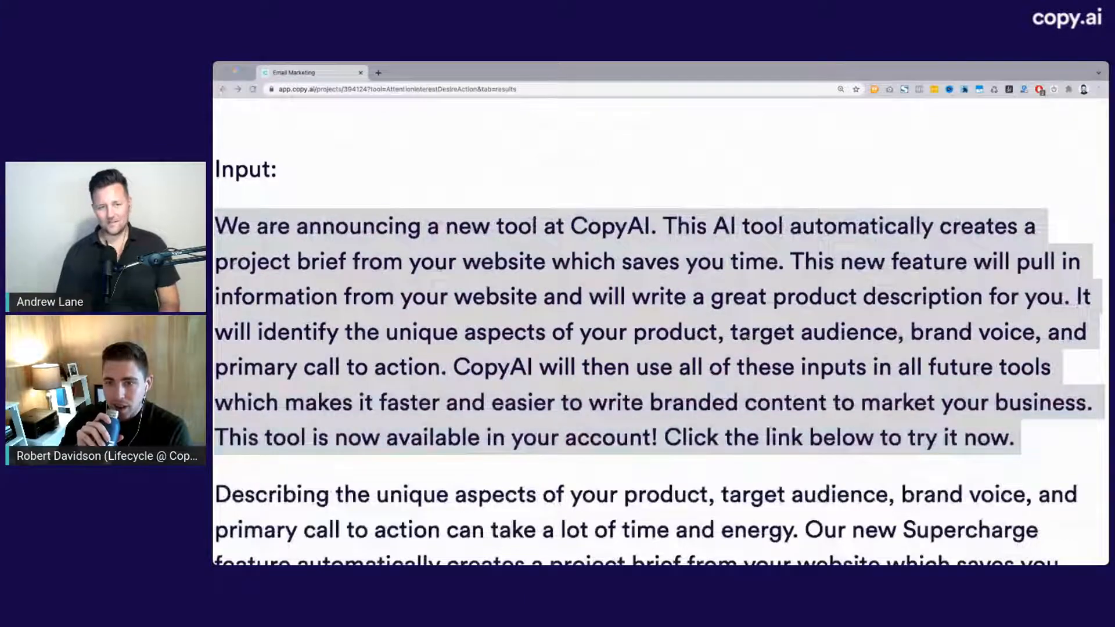
scroll(747, 335, down, 1)
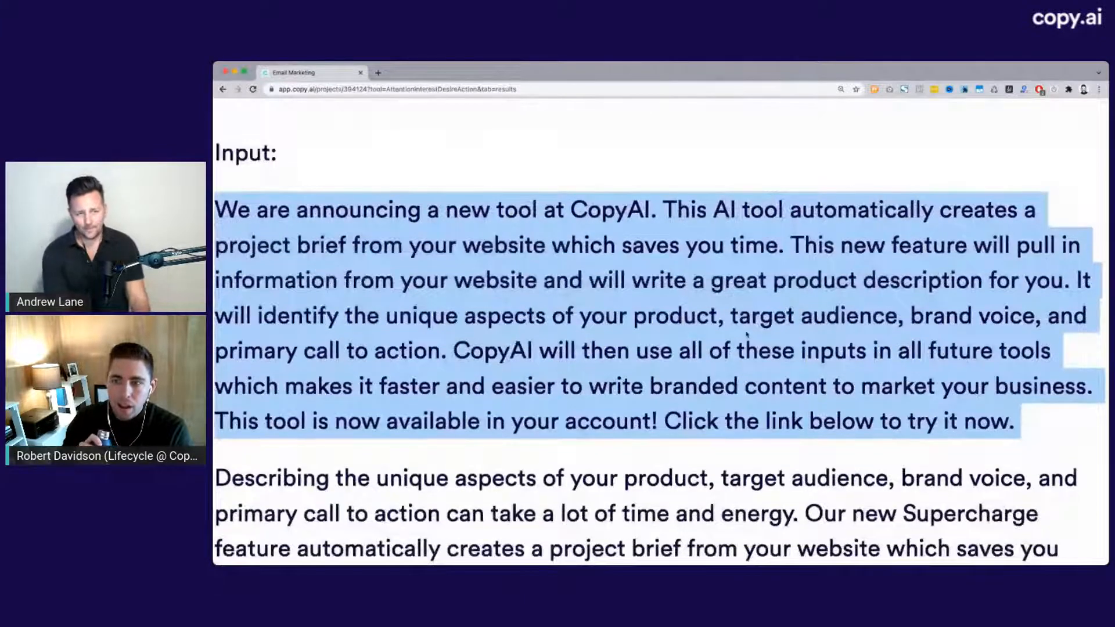
scroll(746, 334, down, 3)
click(747, 334)
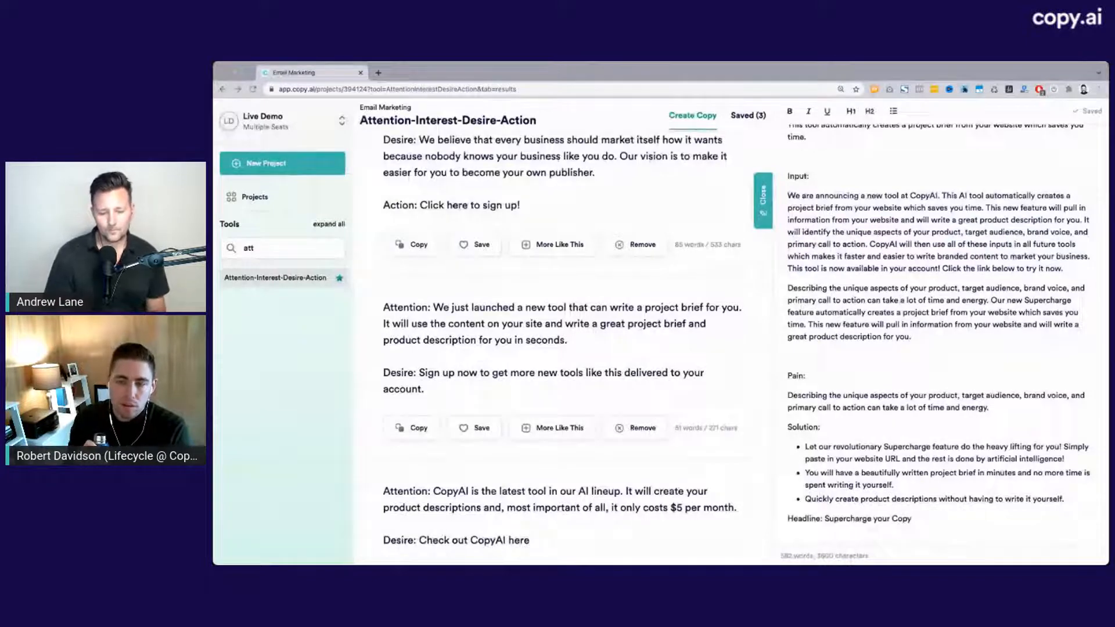
Step: Review the complete email from its "The email:" heading through the subject and content to "Try it now."
click(896, 224)
scroll(896, 224, down, 10)
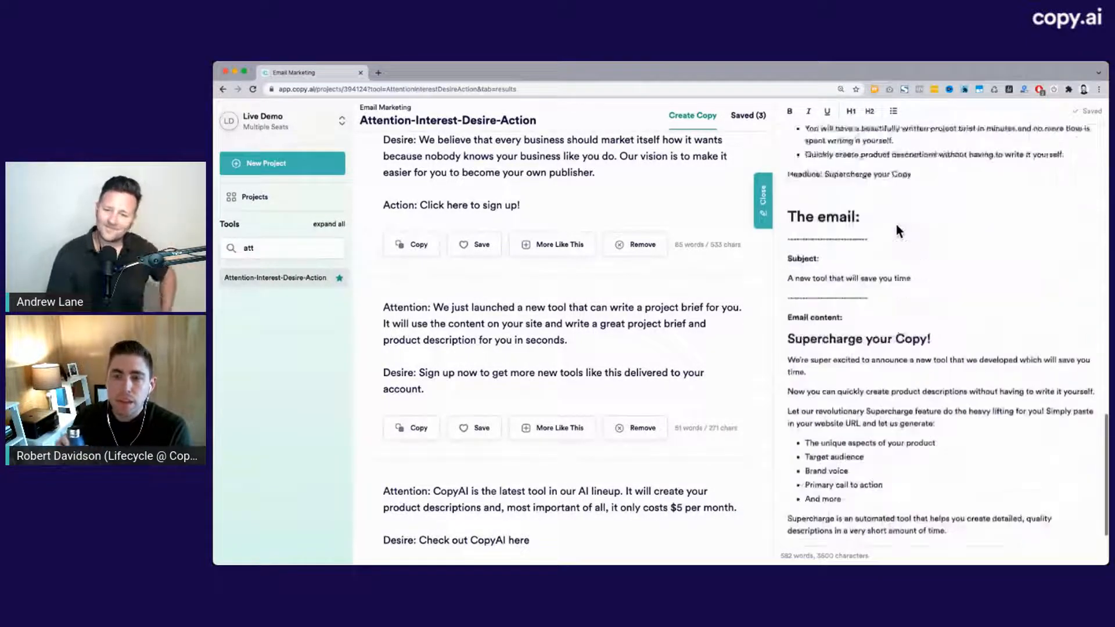
scroll(896, 229, up, 2)
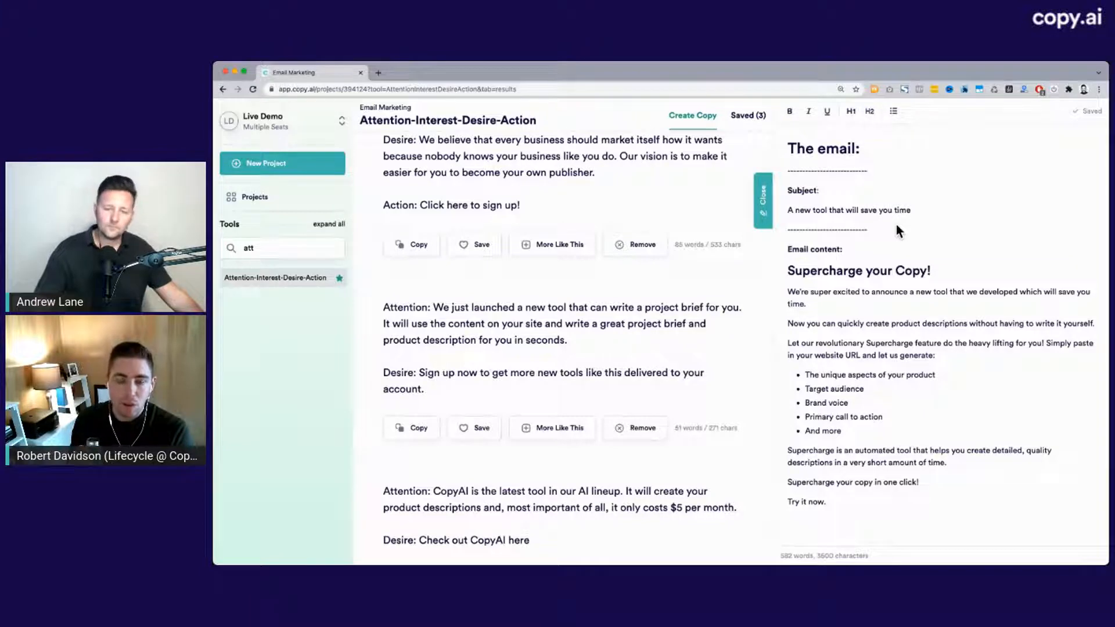
scroll(897, 226, up, 1)
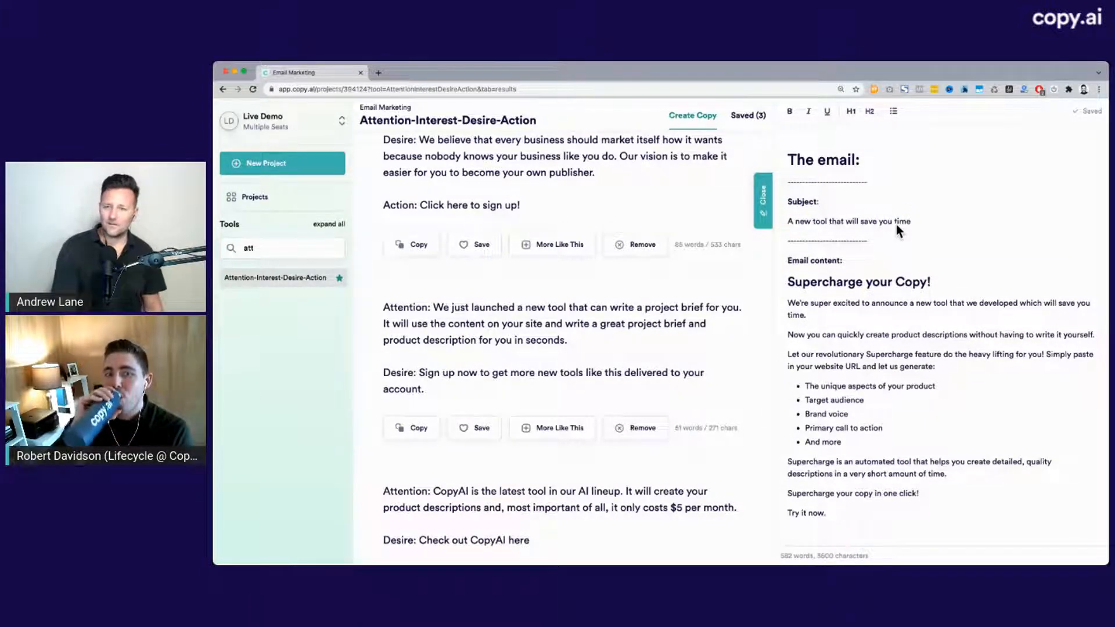
click(932, 219)
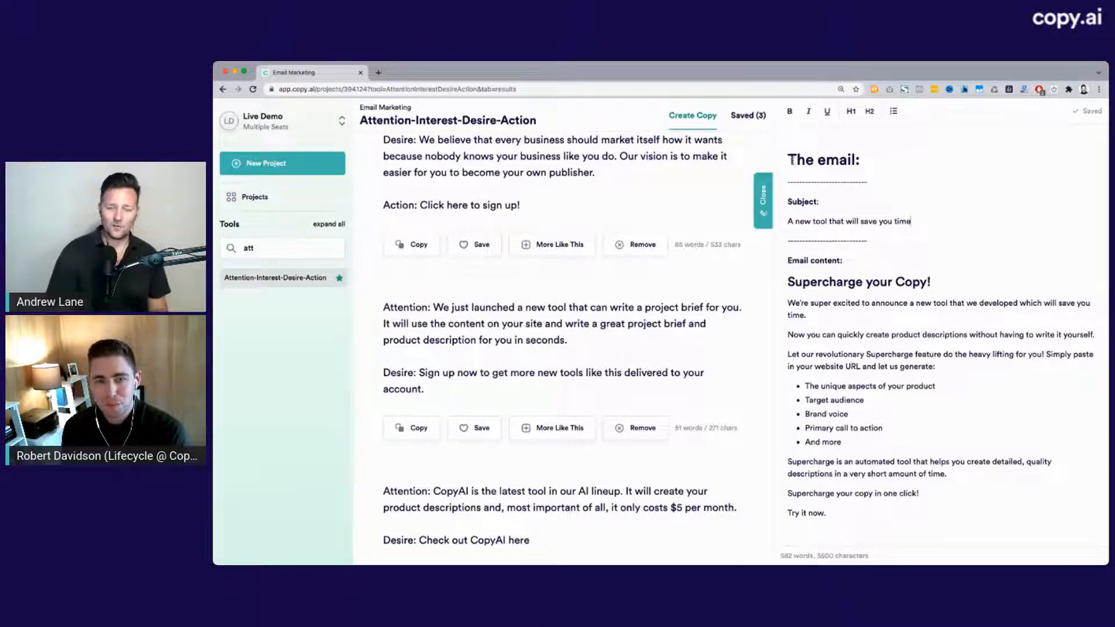
drag(788, 159, 852, 513)
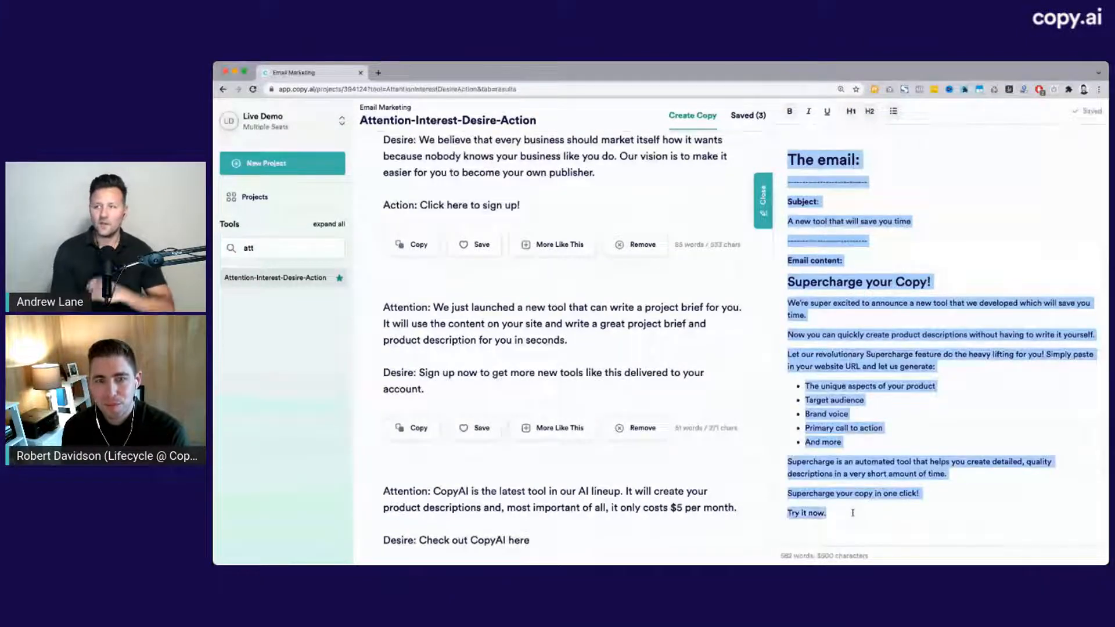
click(858, 420)
Step: Review the first Input paragraph and the planning questions from "What is the goal?" to the problem/pain question
scroll(859, 419, up, 3)
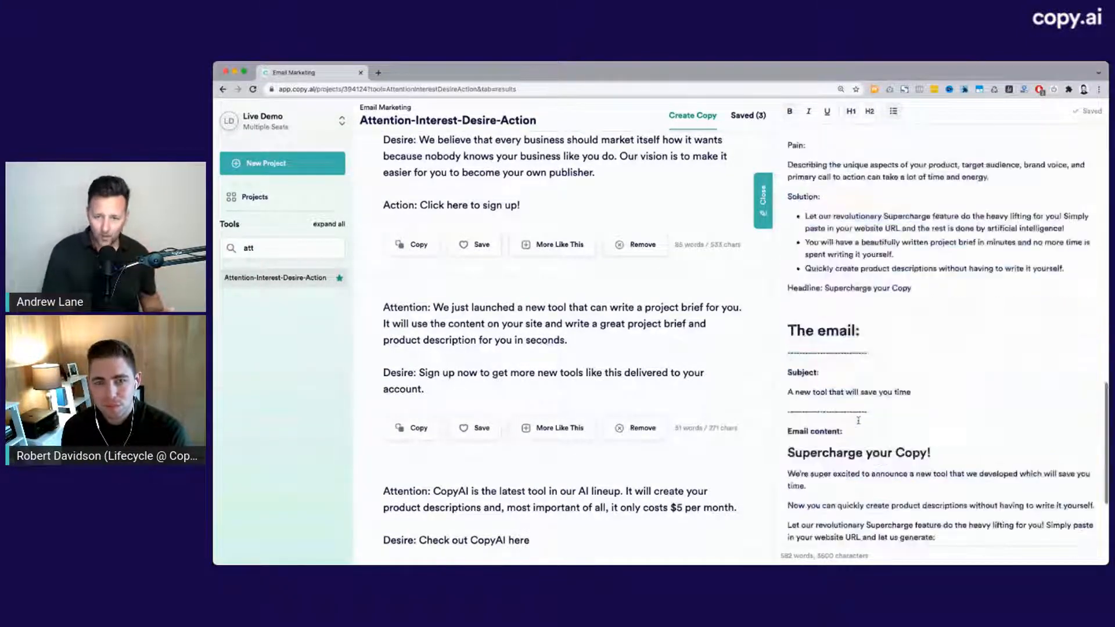
scroll(858, 420, up, 4)
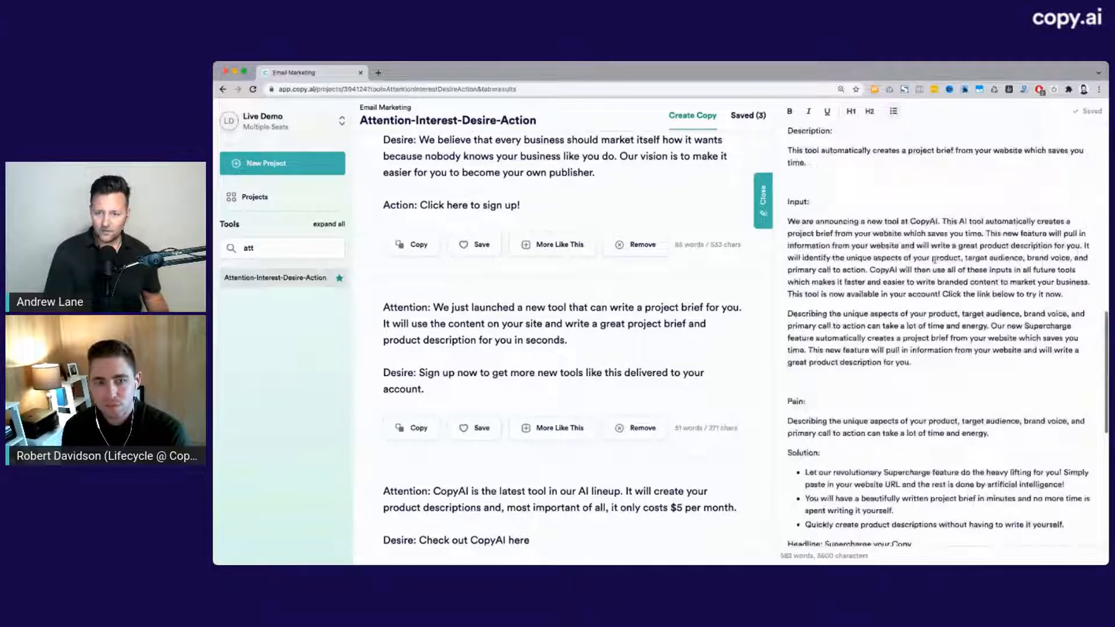
triple_click(933, 258)
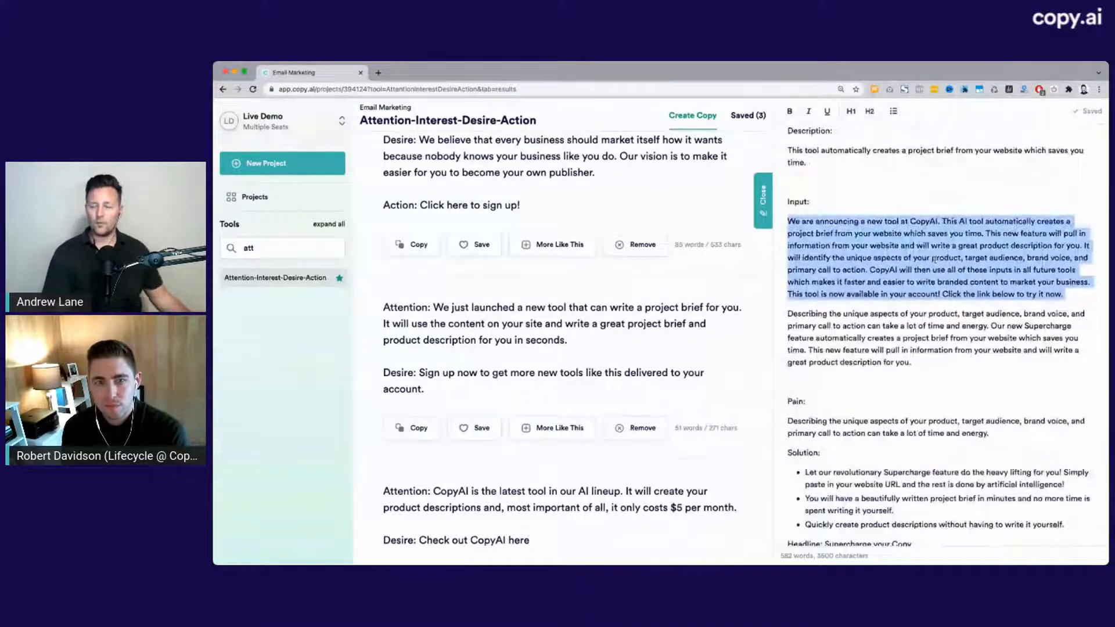
scroll(934, 259, up, 10)
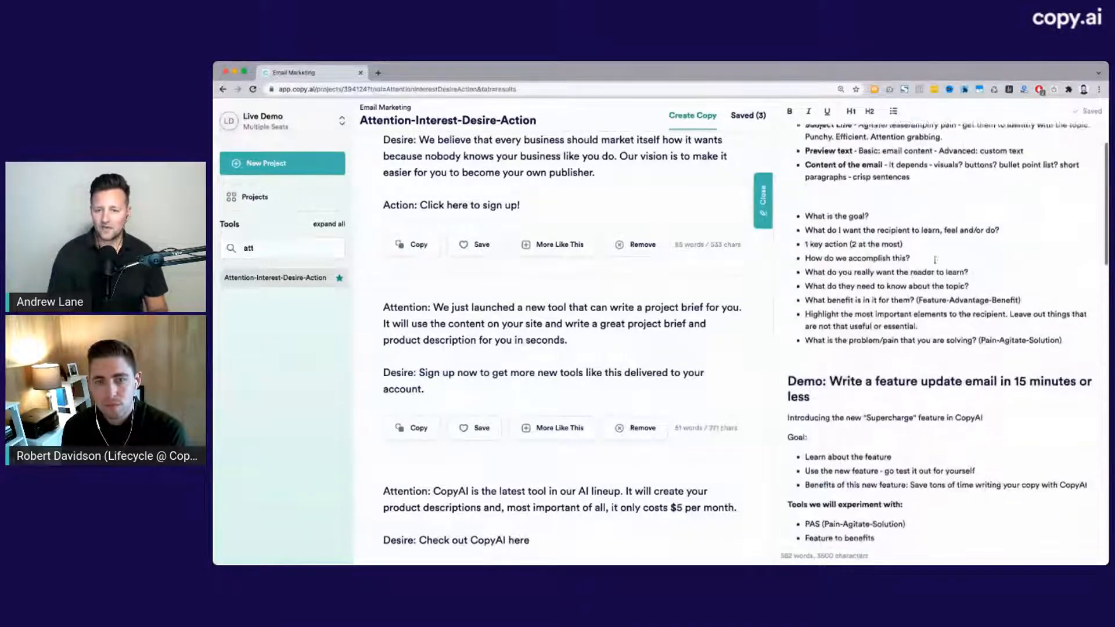
drag(805, 222, 1042, 343)
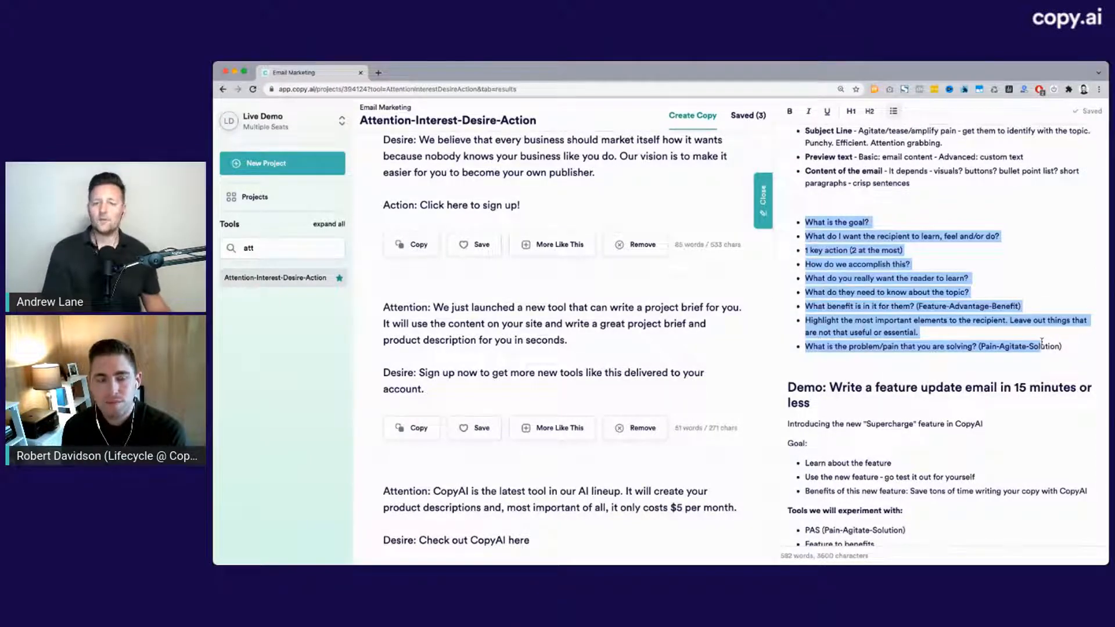
scroll(1042, 343, down, 10)
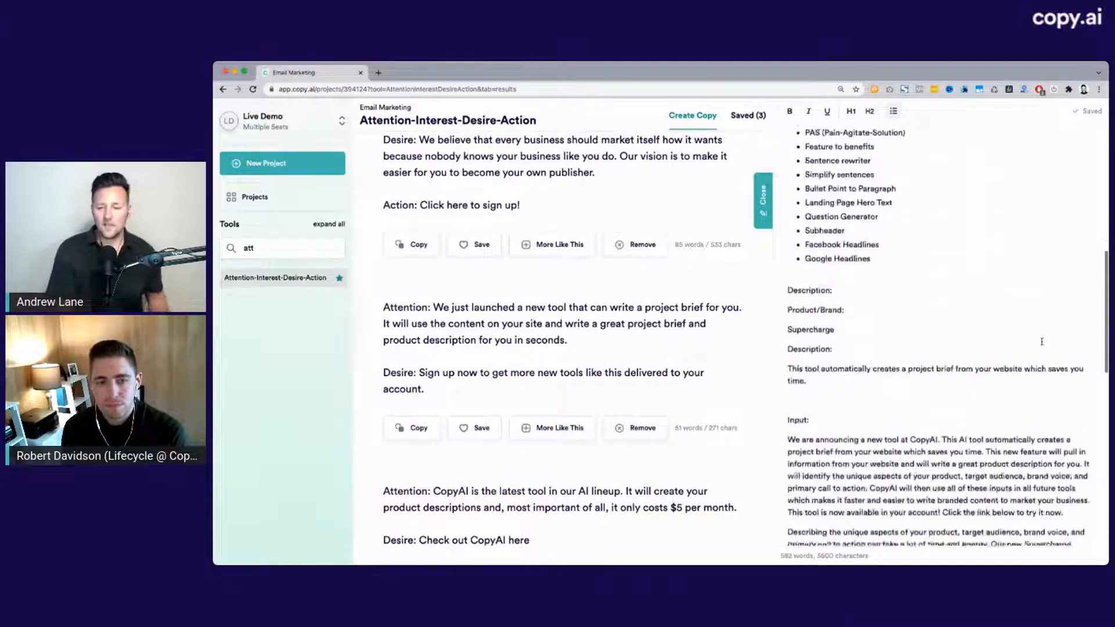
triple_click(940, 312)
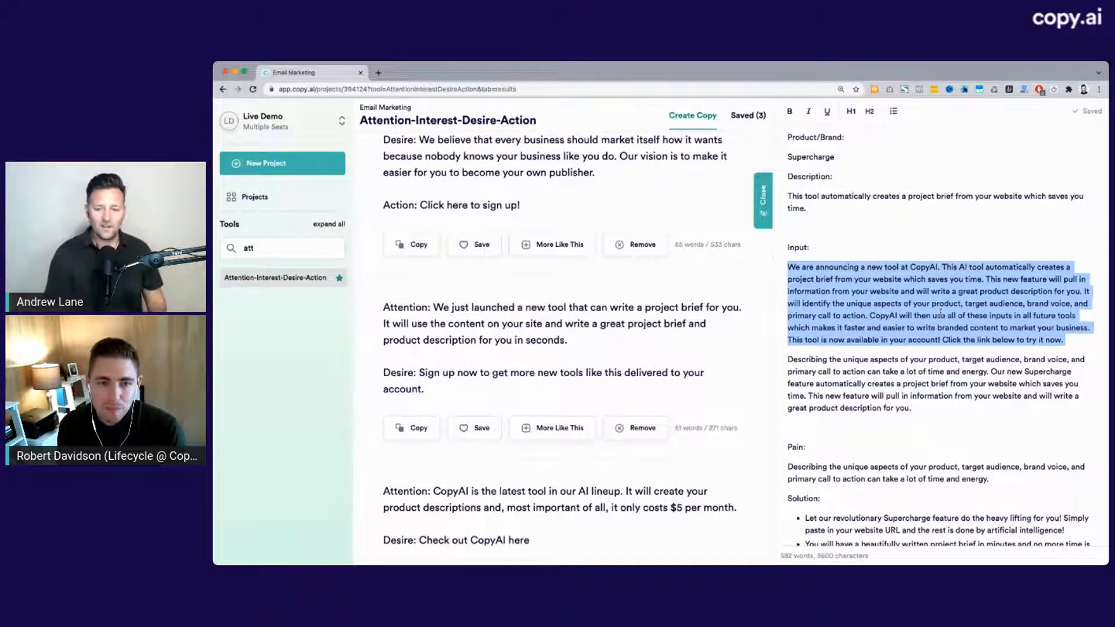
Step: Compare the Attention line of the result about writing better ads and copy in real-time with the whole finished email
scroll(941, 312, down, 4)
scroll(423, 321, down, 4)
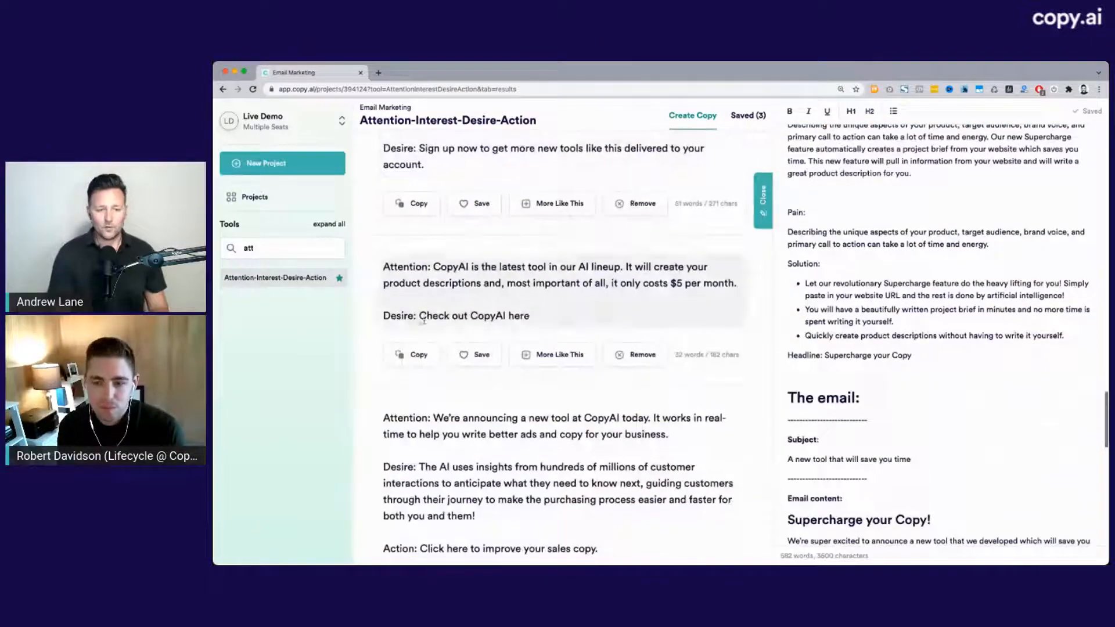
scroll(423, 322, down, 2)
drag(433, 330, 668, 347)
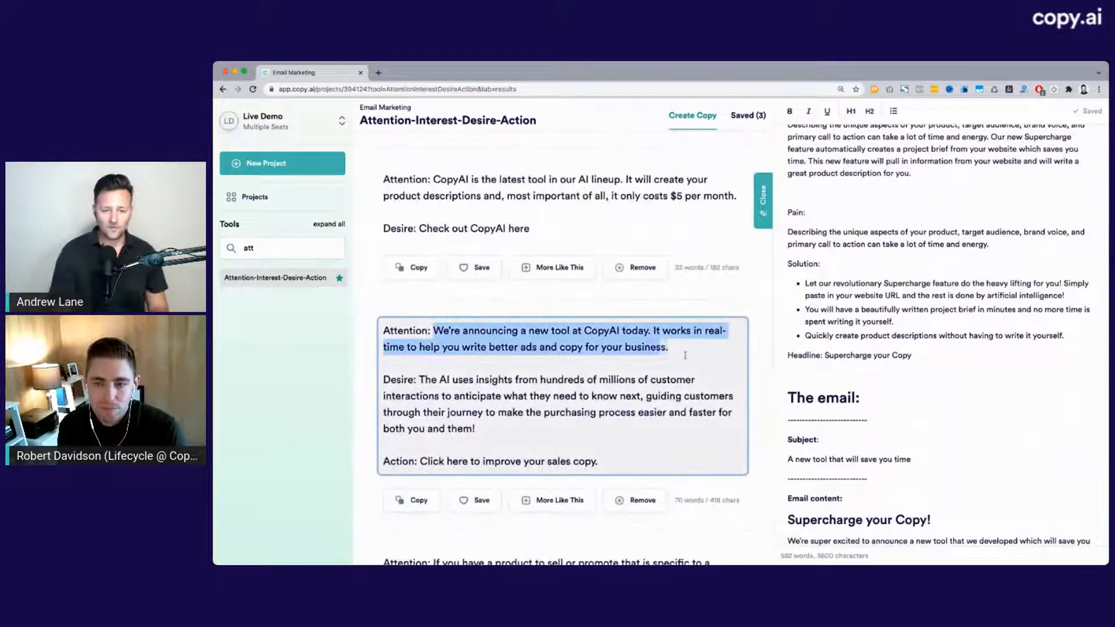
click(909, 404)
scroll(909, 404, down, 5)
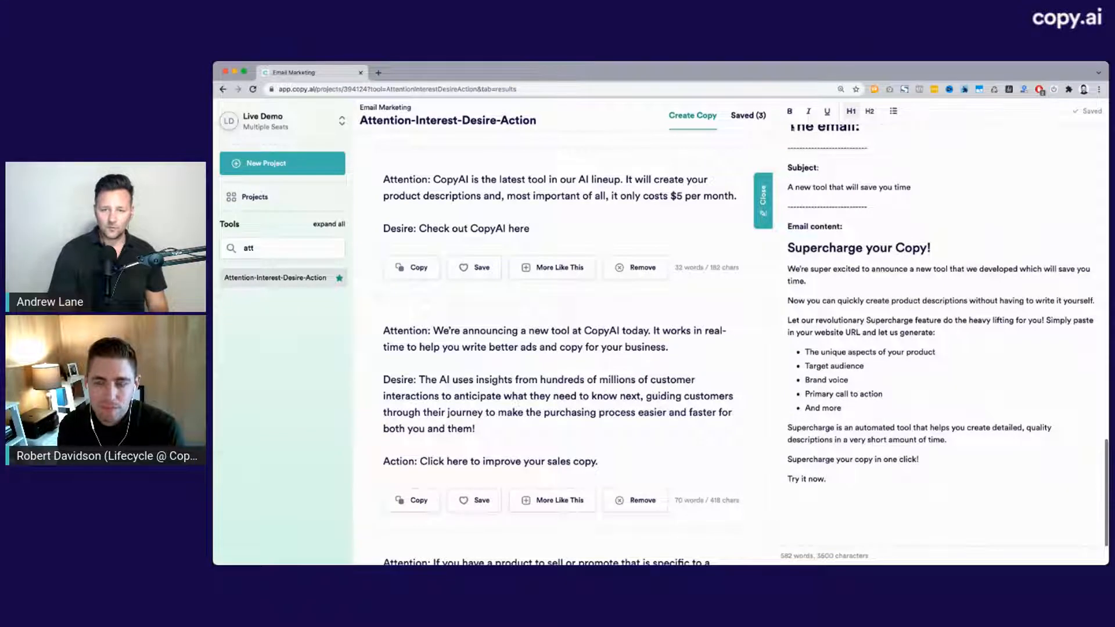
scroll(792, 128, up, 1)
drag(786, 150, 854, 503)
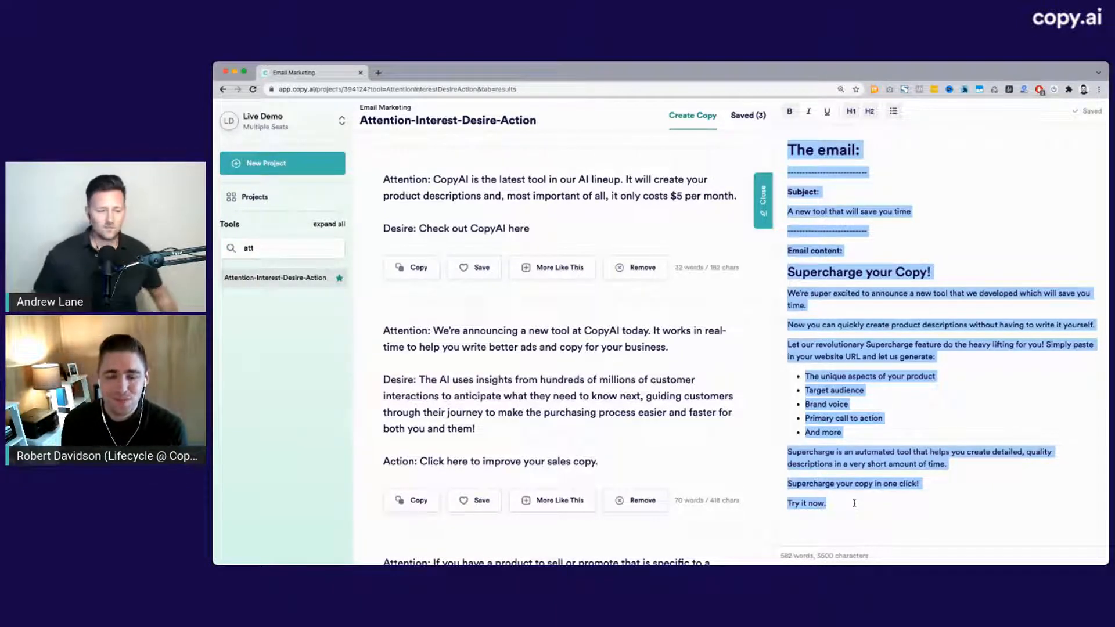
key(Right)
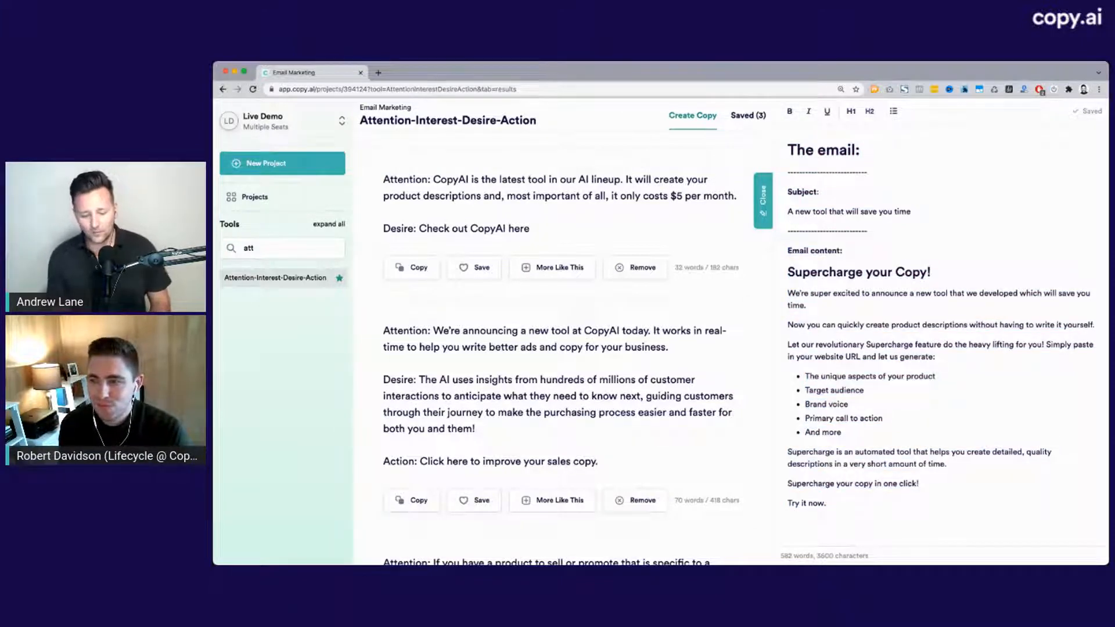